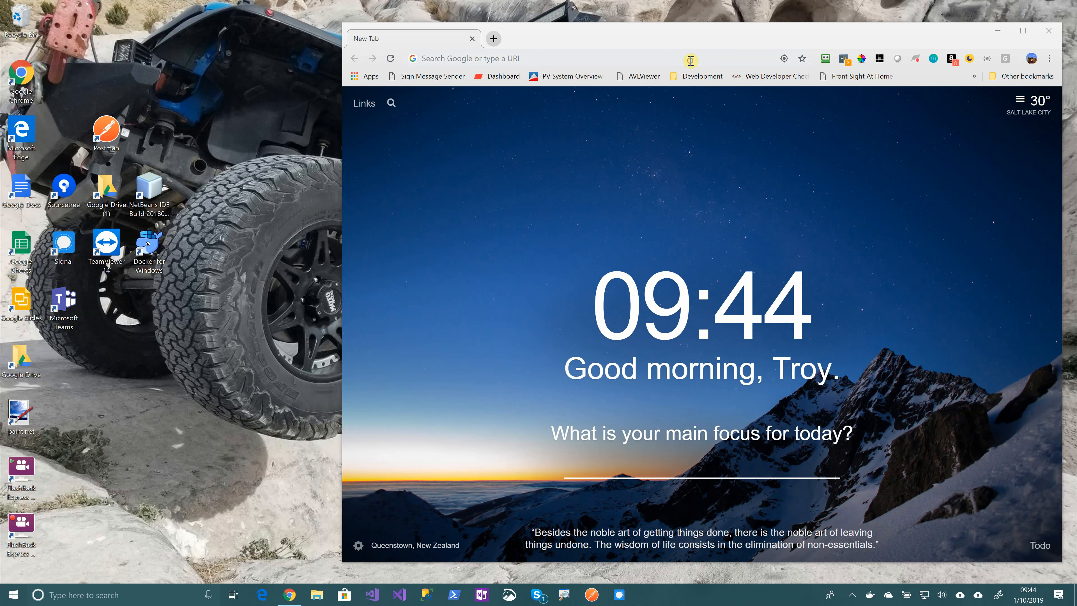
# Navigate Chrome to rideuta.visualstudio.com to reach the RideUTA organization's projects
pyautogui.click(691, 60)
pyautogui.write('rideuta.visualstudio.com')
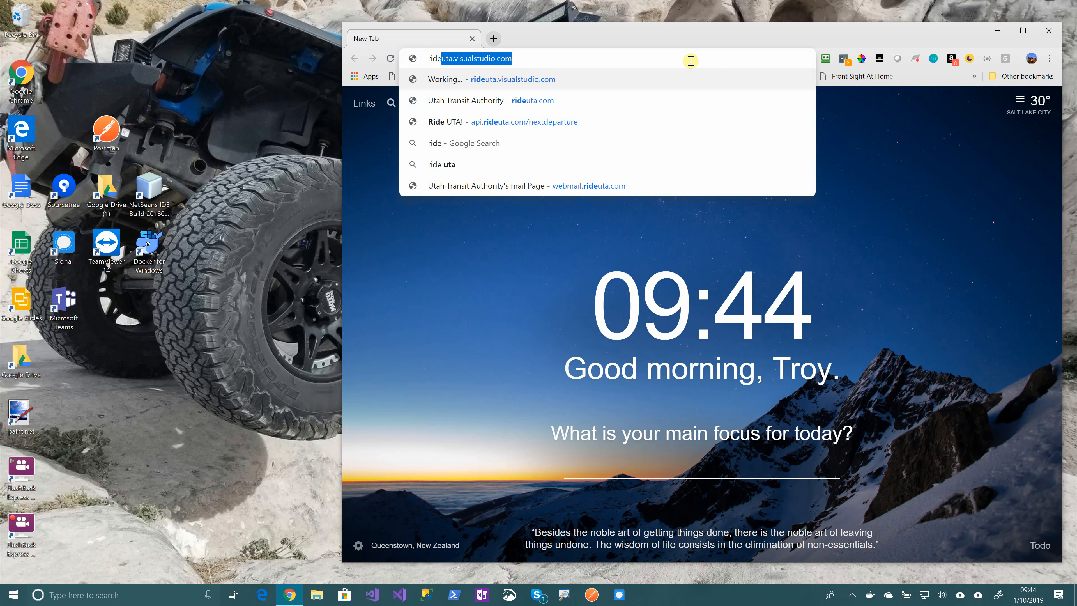
pyautogui.press('Return')
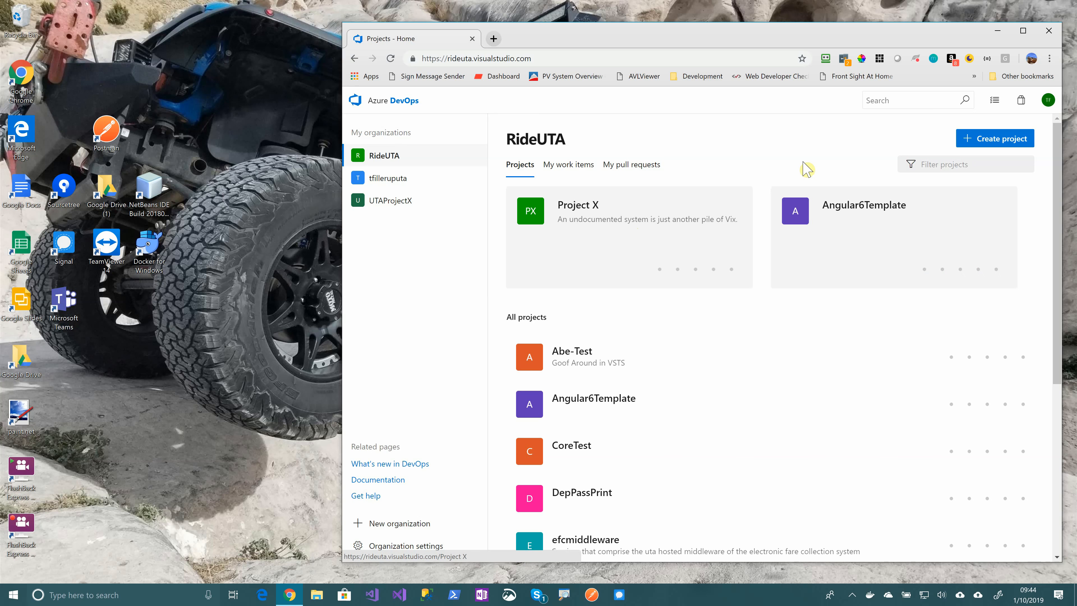
# Create project 'Project Y' with description 'A Hello World project for Azure And Azure DevOps'
pyautogui.click(983, 144)
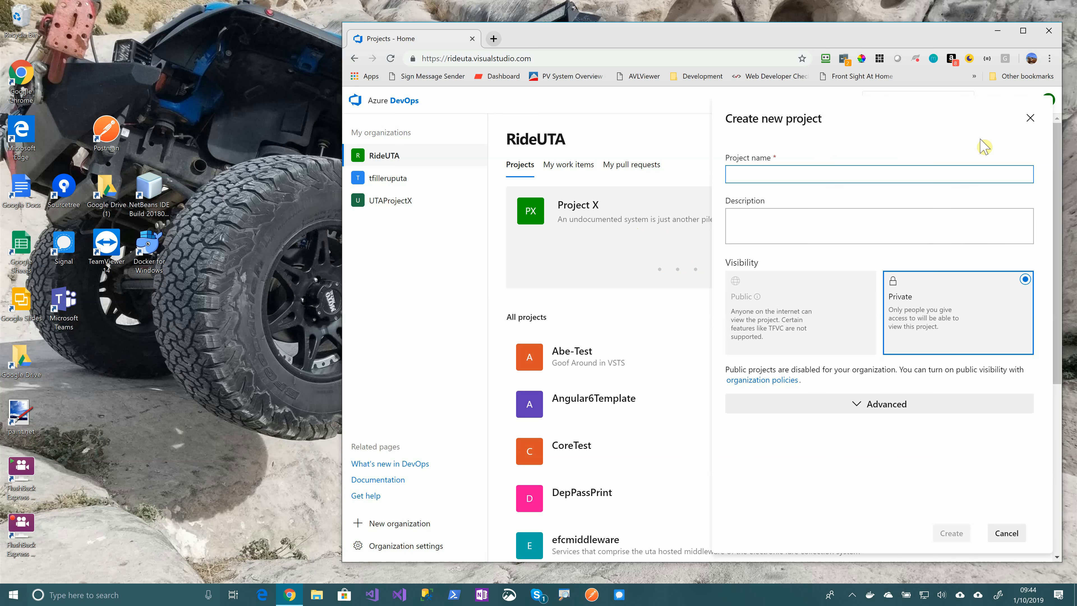
pyautogui.write('Project Y')
pyautogui.press('Tab')
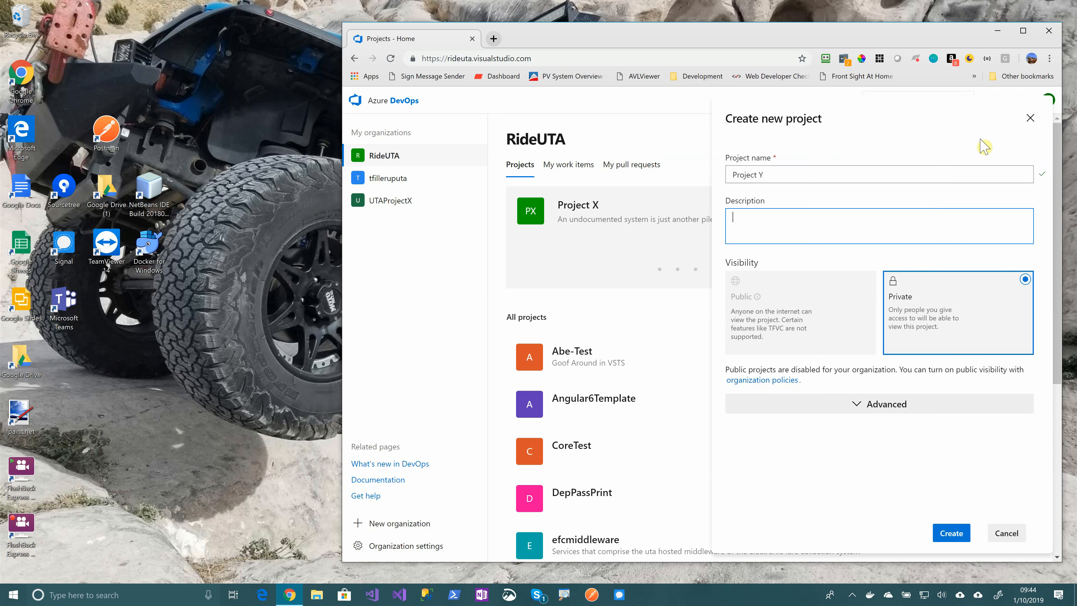
pyautogui.write('A Hello World project for Azure And Azure')
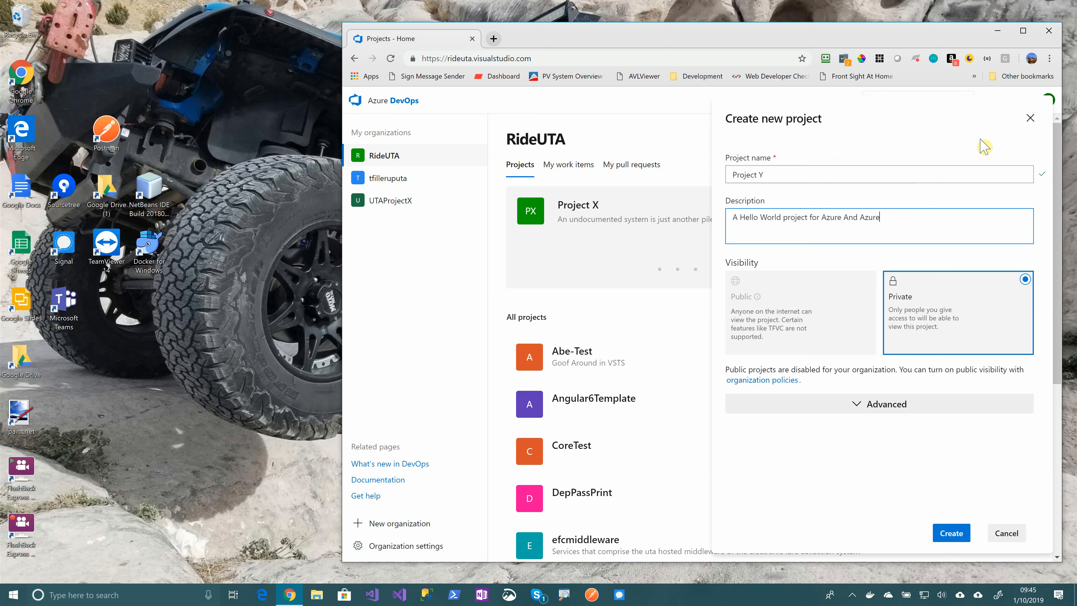
pyautogui.write(' DevOps')
pyautogui.click(951, 537)
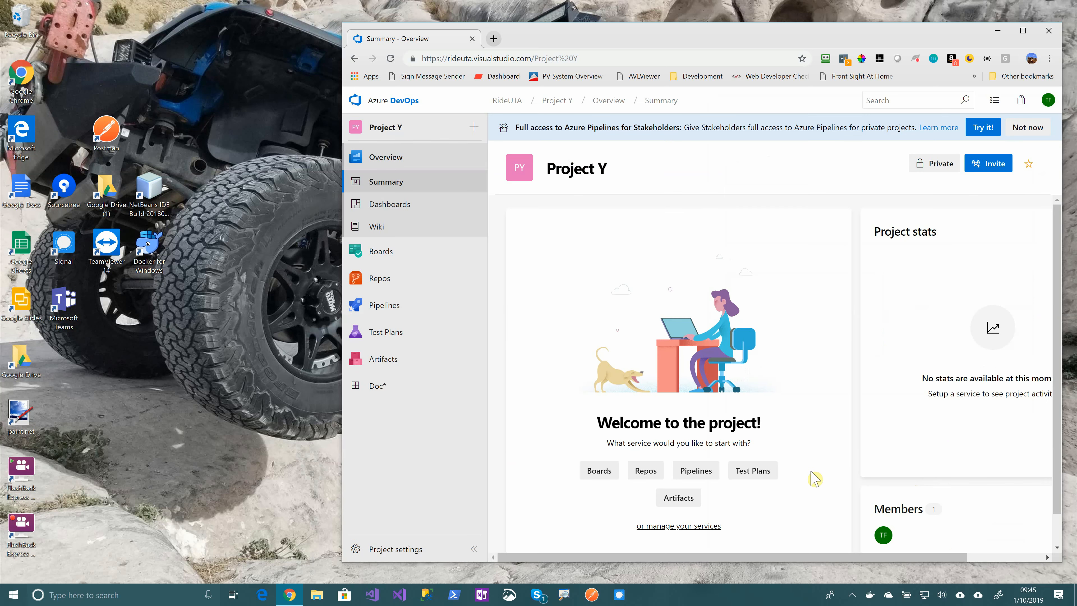
# Open Project Y's Repos Files page and make the browser window slightly shorter
pyautogui.moveTo(383, 282)
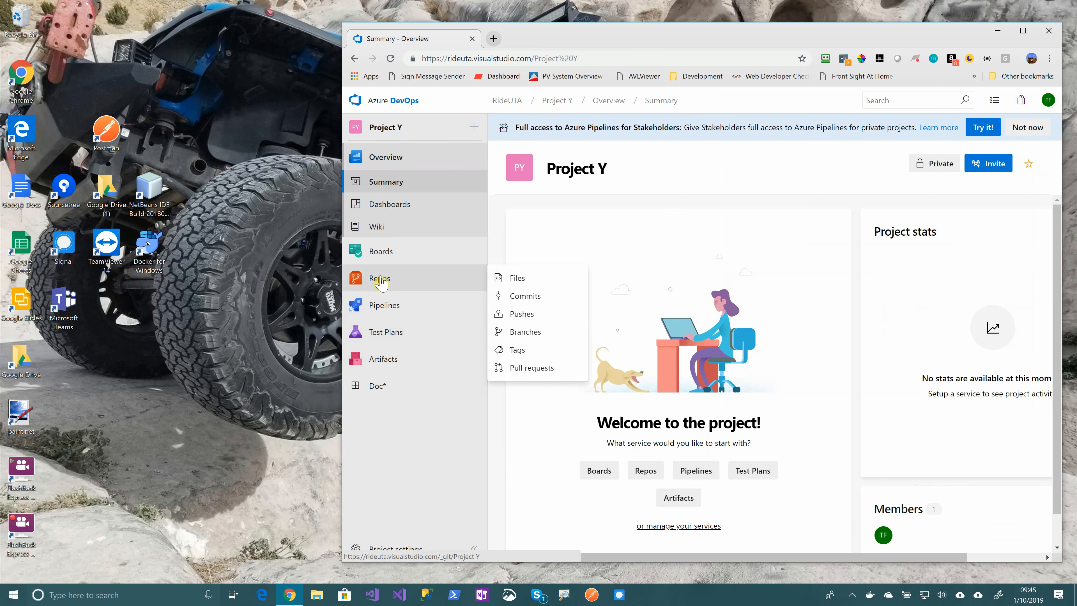
pyautogui.click(381, 282)
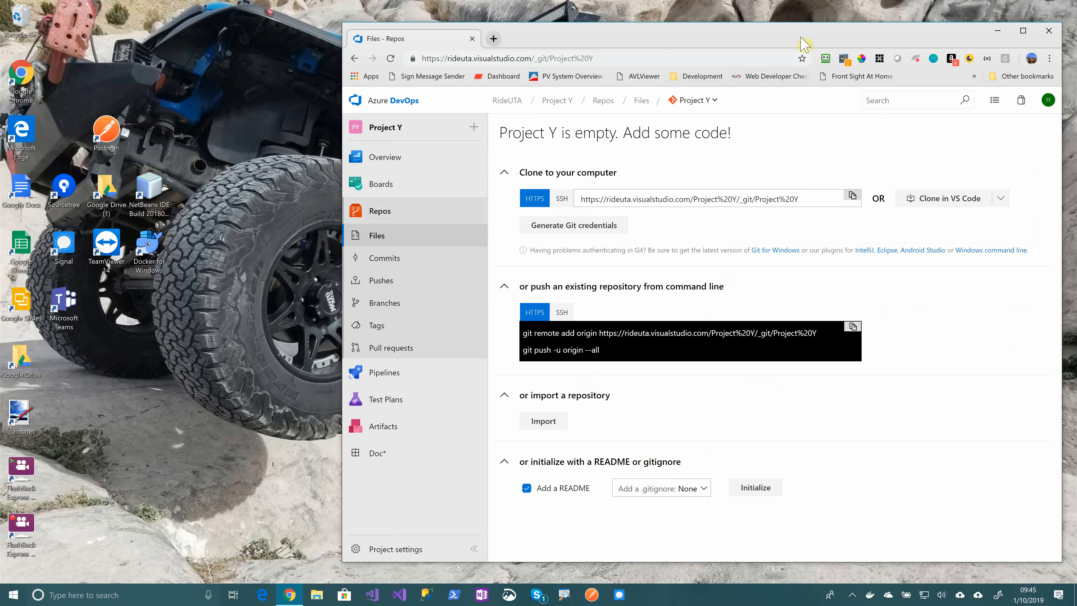
pyautogui.moveTo(757, 24); pyautogui.dragTo(763, 38)
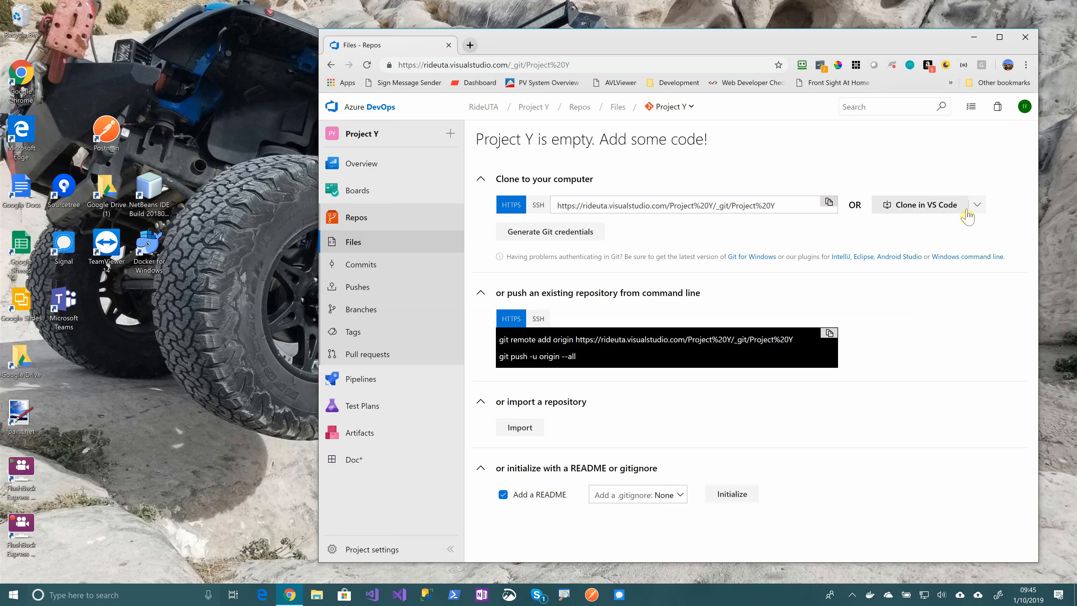
# Clone the repository in Visual Studio, allowing the link to open with the Visual Studio handler
pyautogui.click(976, 207)
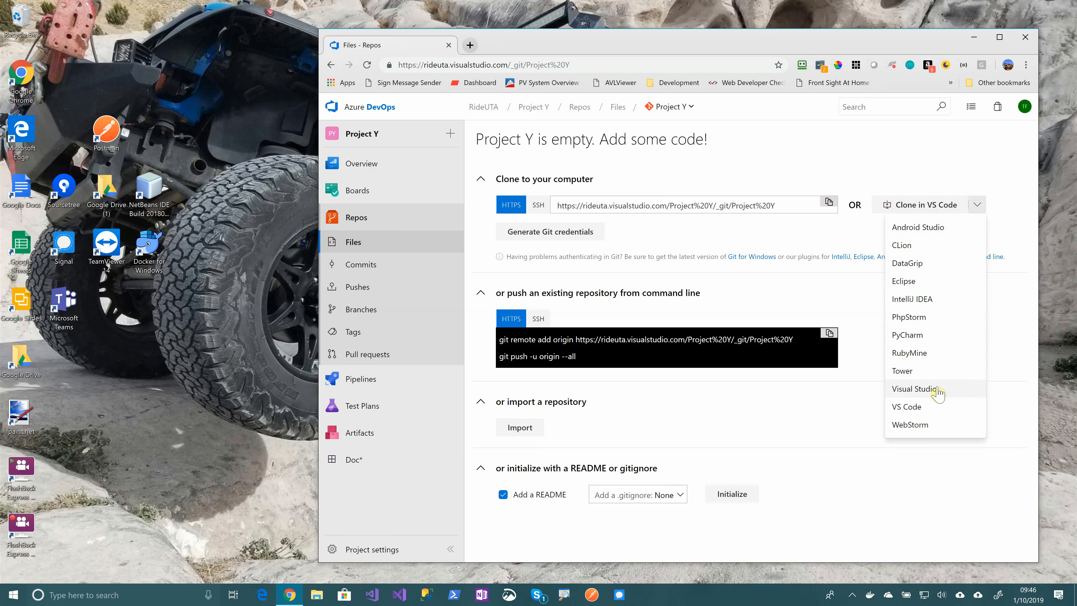
pyautogui.click(935, 396)
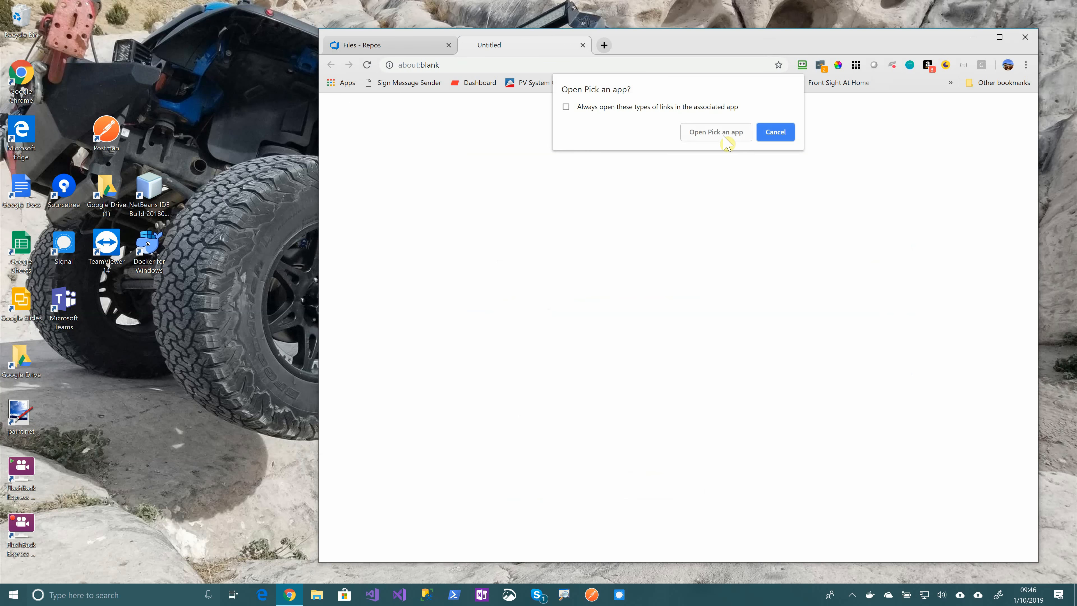
pyautogui.click(722, 136)
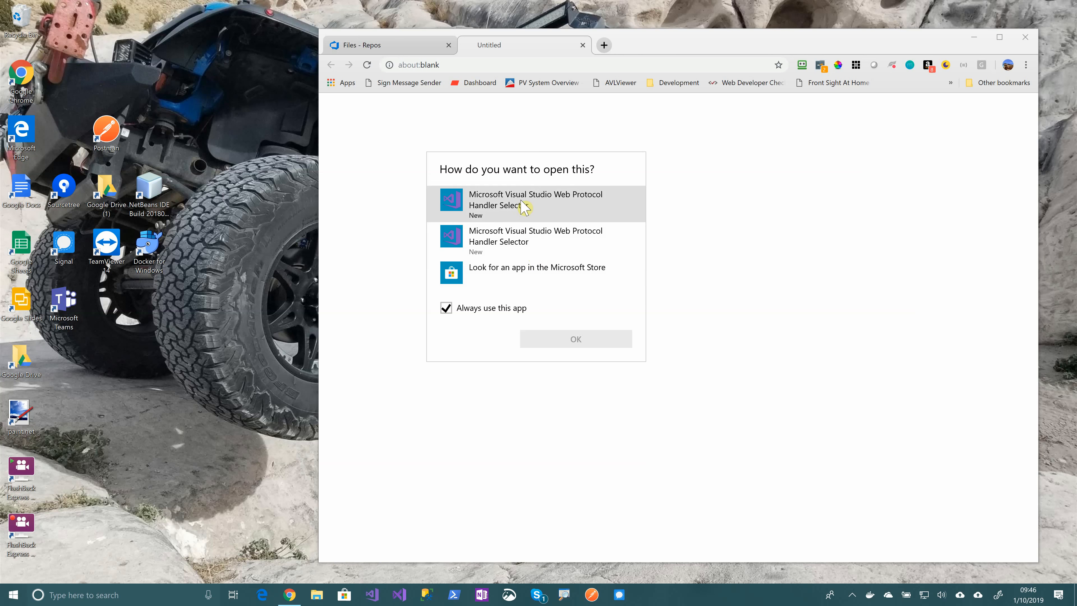
pyautogui.click(523, 206)
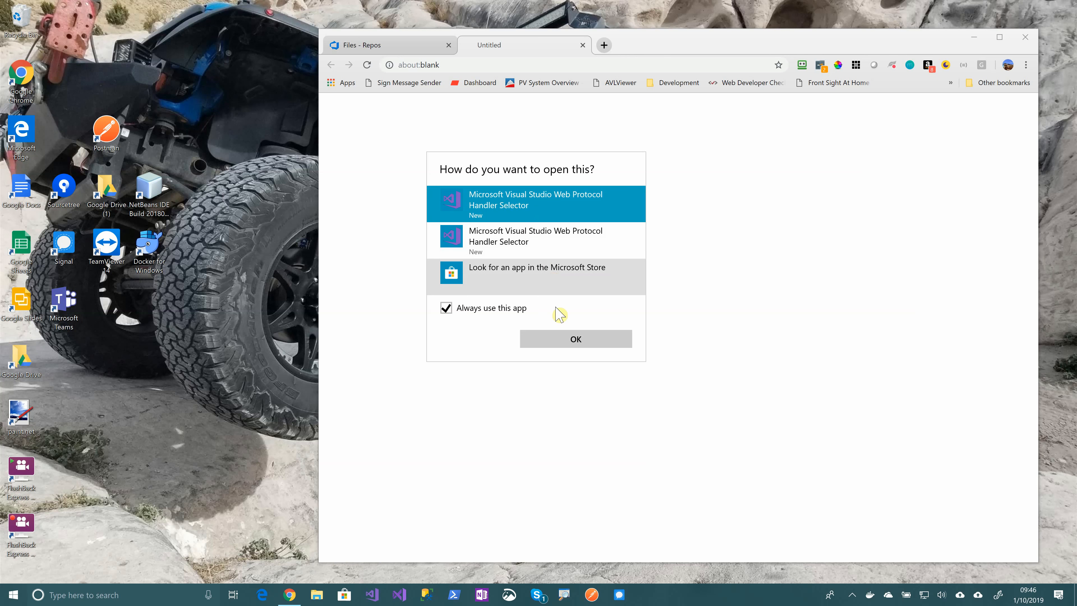
pyautogui.click(588, 344)
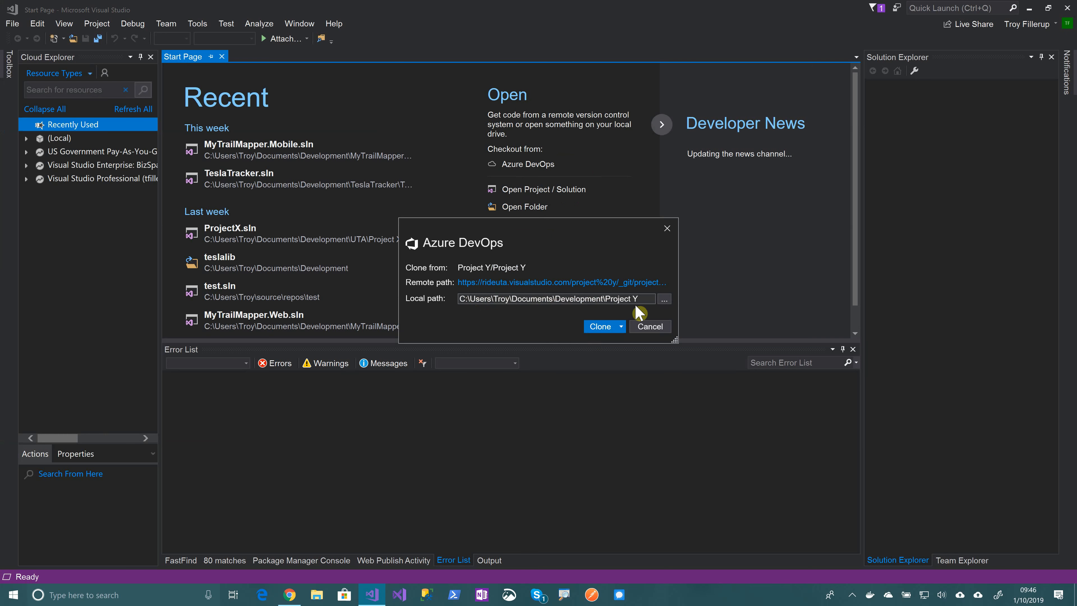
# Clone Project Y into the local Development\Project Y folder and check it has no solutions yet
pyautogui.click(599, 326)
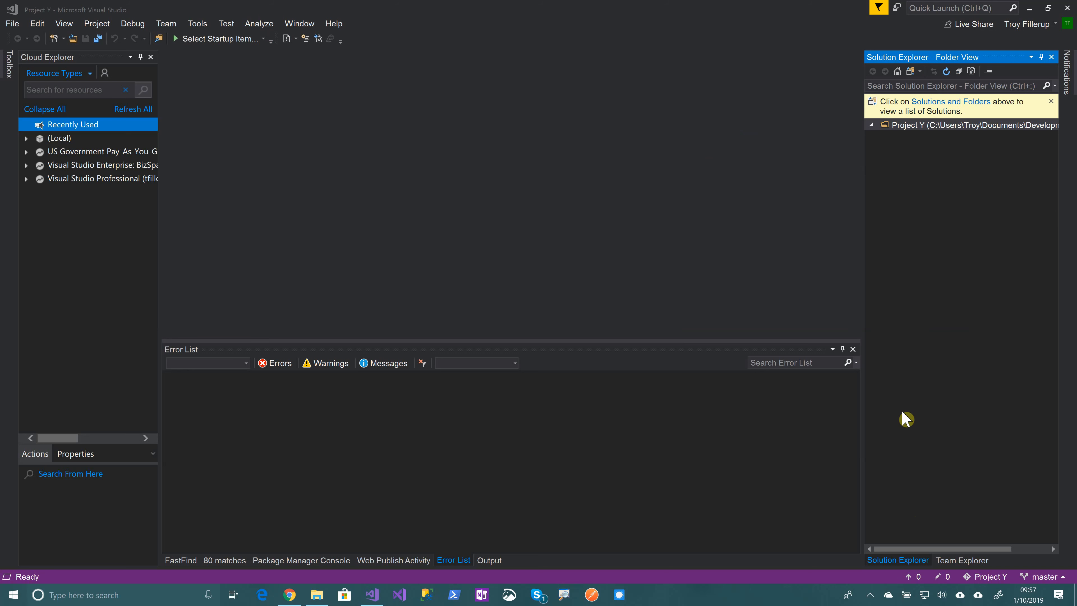
pyautogui.click(963, 106)
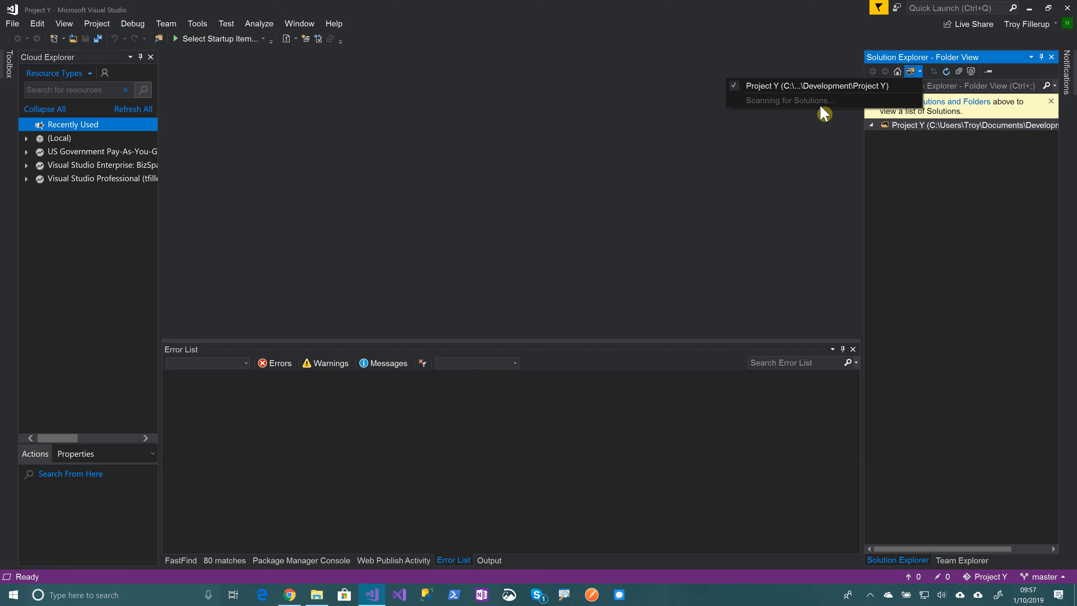
pyautogui.click(969, 560)
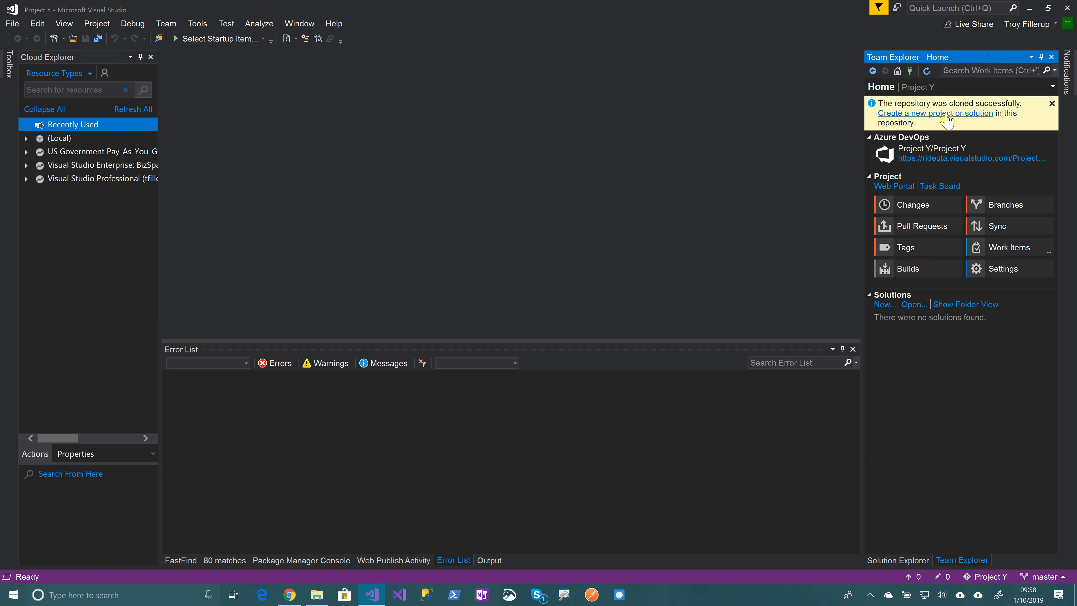
pyautogui.click(946, 113)
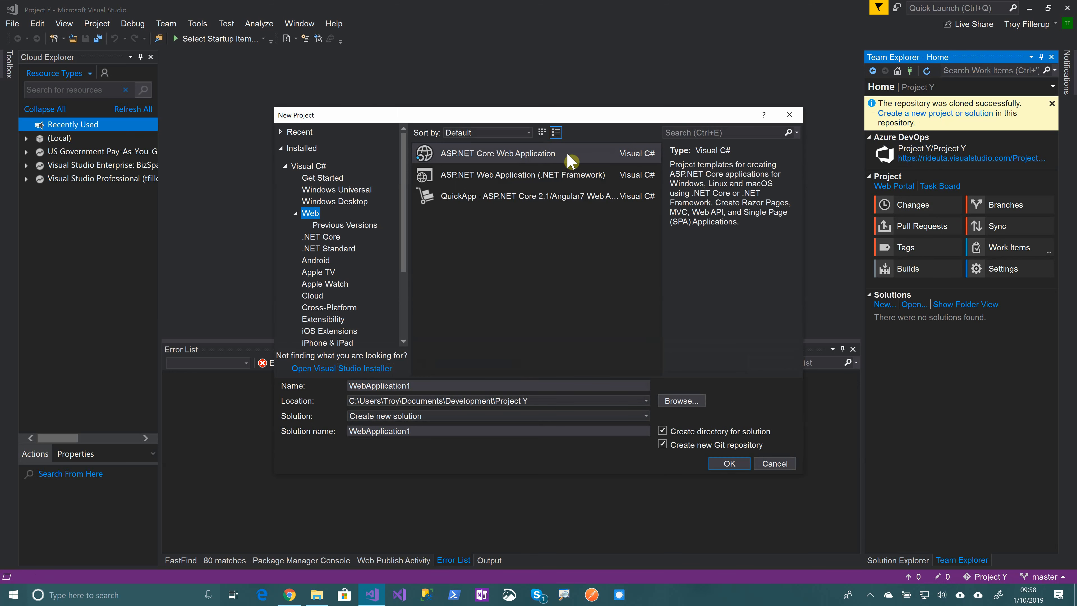
# Create ASP.NET Core web application 'ProjectYWeb' using the Web Application (MVC) template
pyautogui.doubleClick(422, 384)
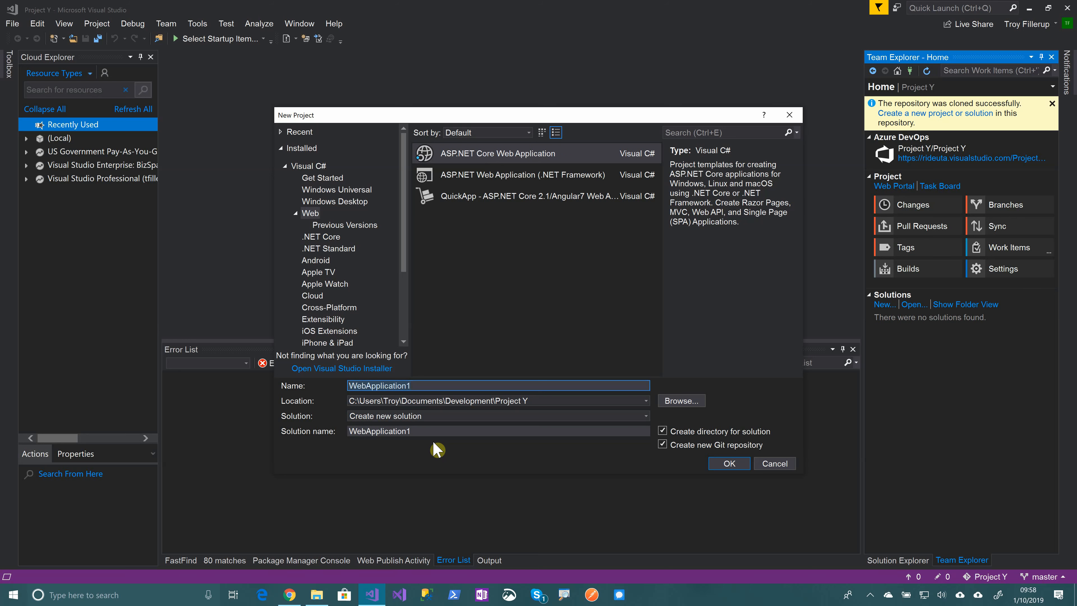
pyautogui.write('ProjectYWeb')
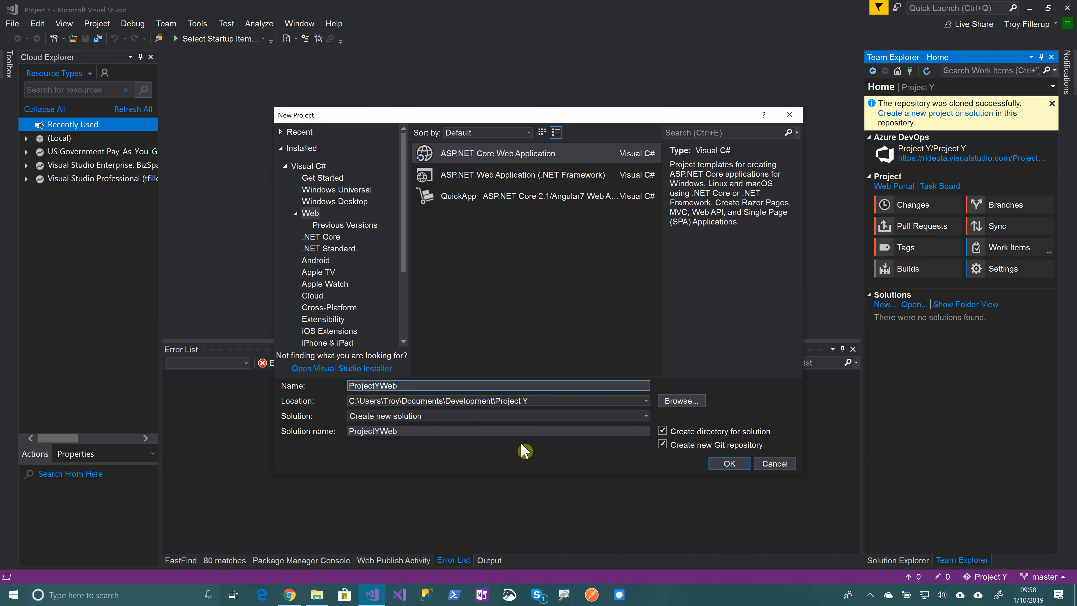
pyautogui.click(729, 463)
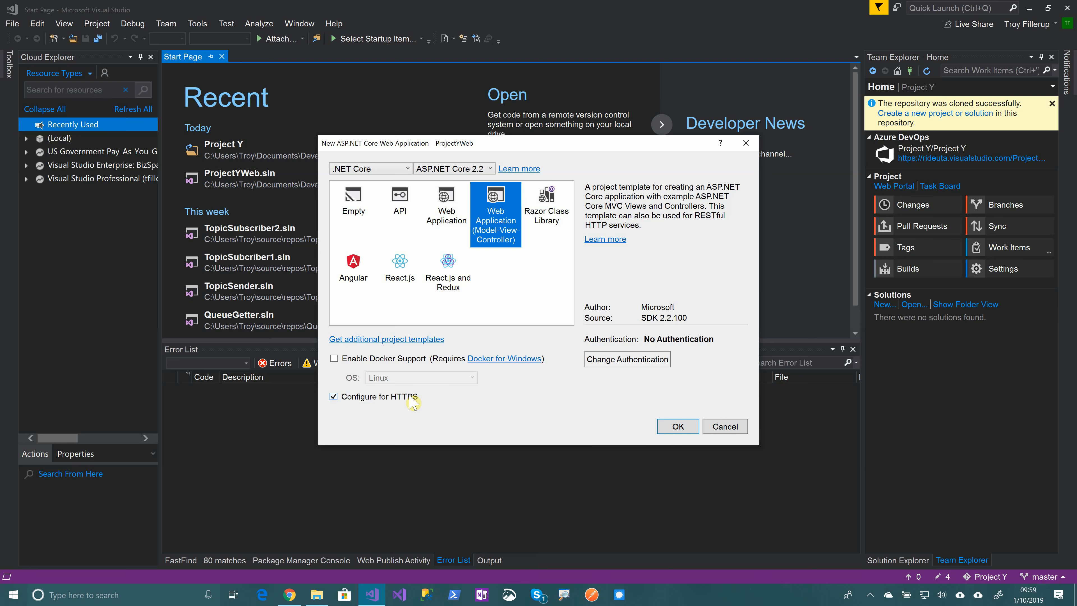
pyautogui.click(679, 427)
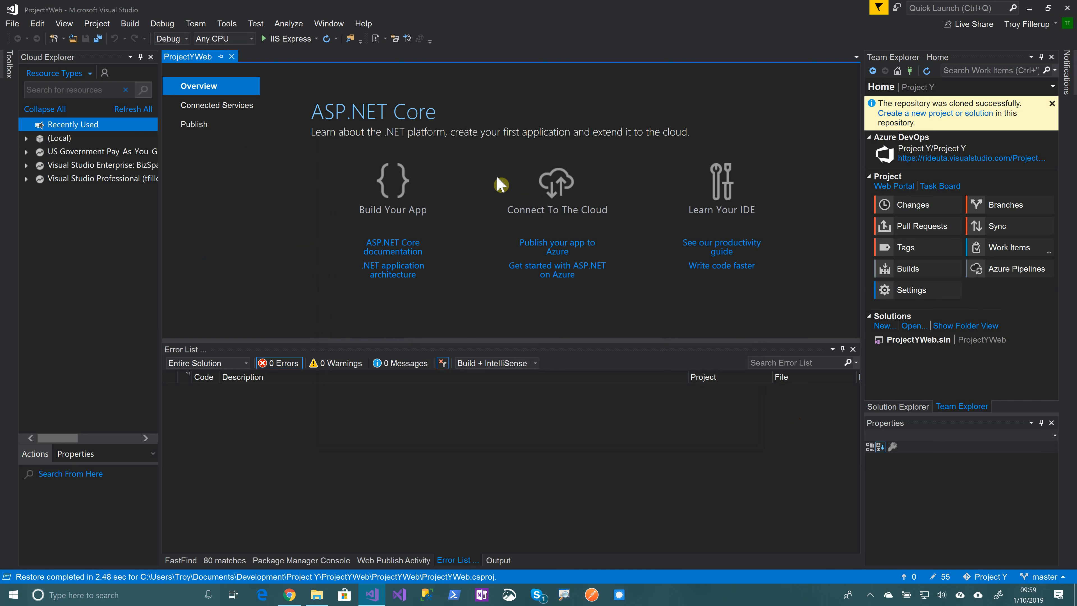
# Run ProjectYWeb in IIS Express to view its localhost Welcome page, then close the browser
pyautogui.click(291, 39)
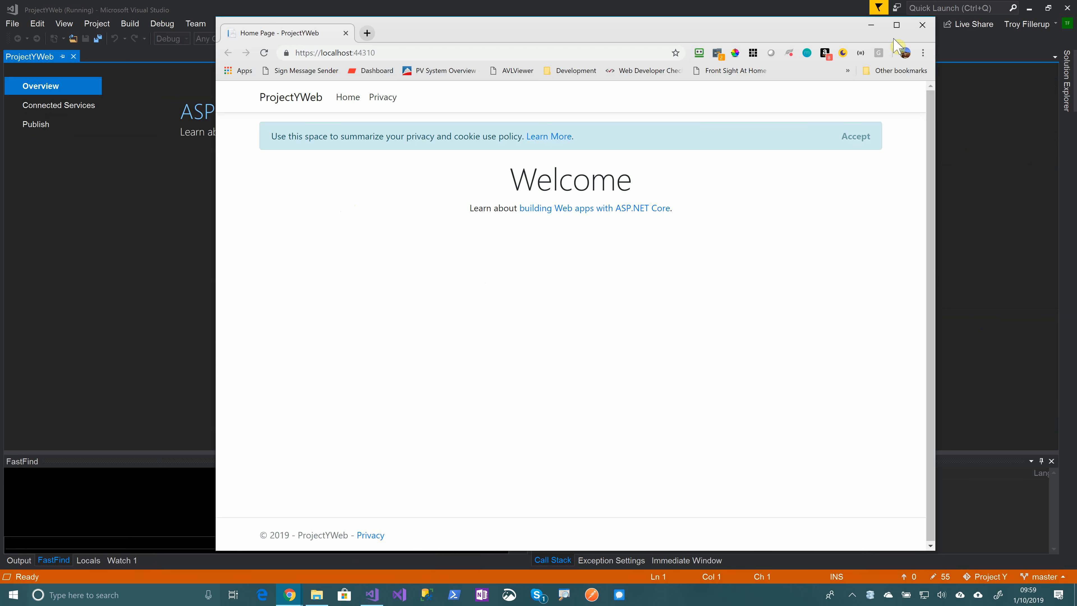
pyautogui.click(923, 24)
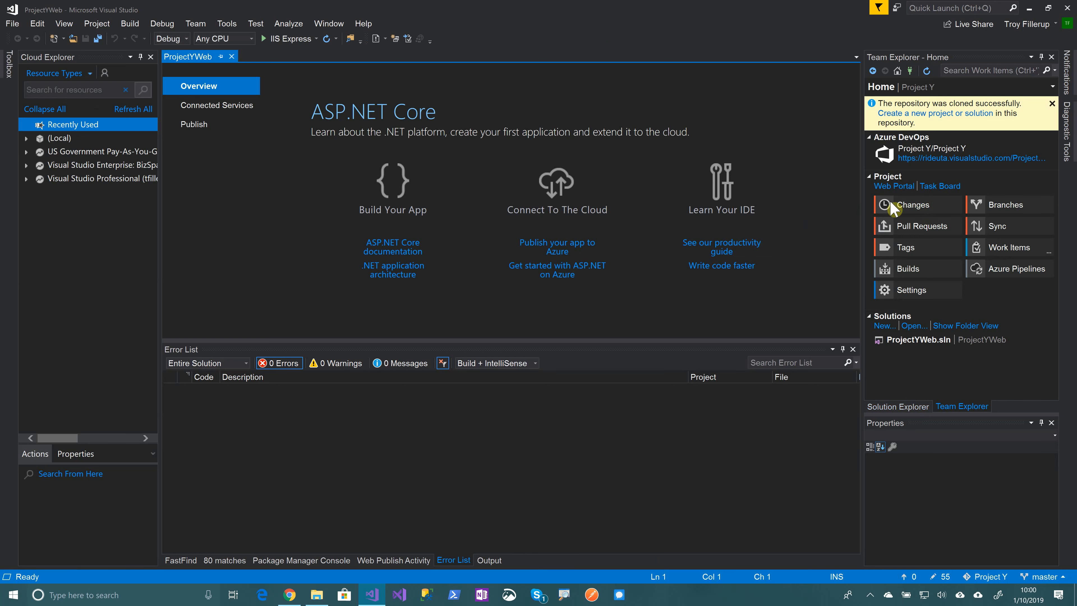
# Review the 55 added ProjectYWeb files pending on master in Team Explorer's Changes page
pyautogui.click(912, 208)
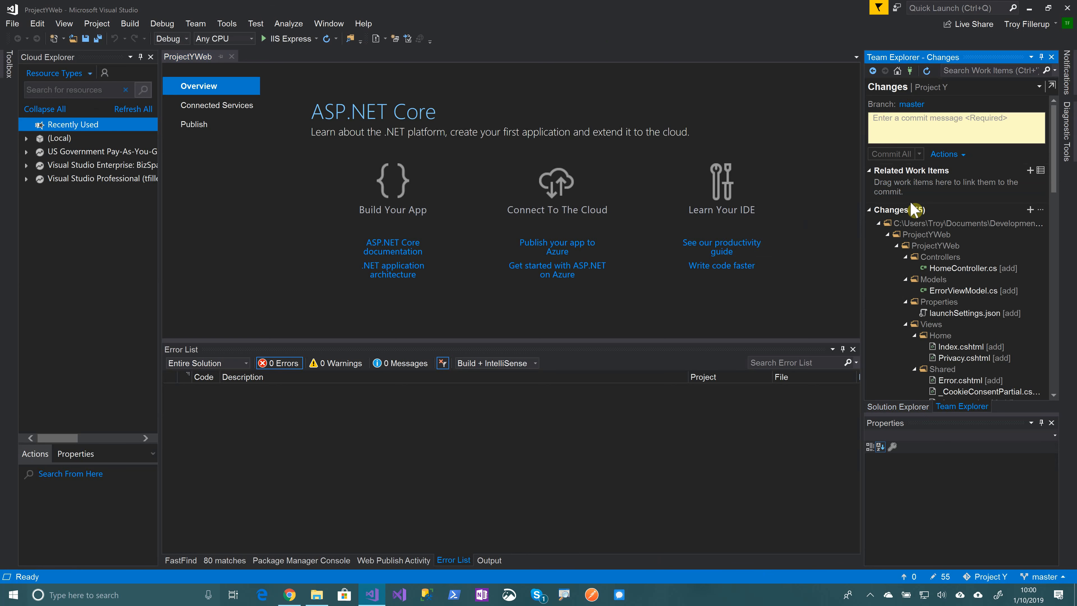
pyautogui.scroll(-7, 995, 328)
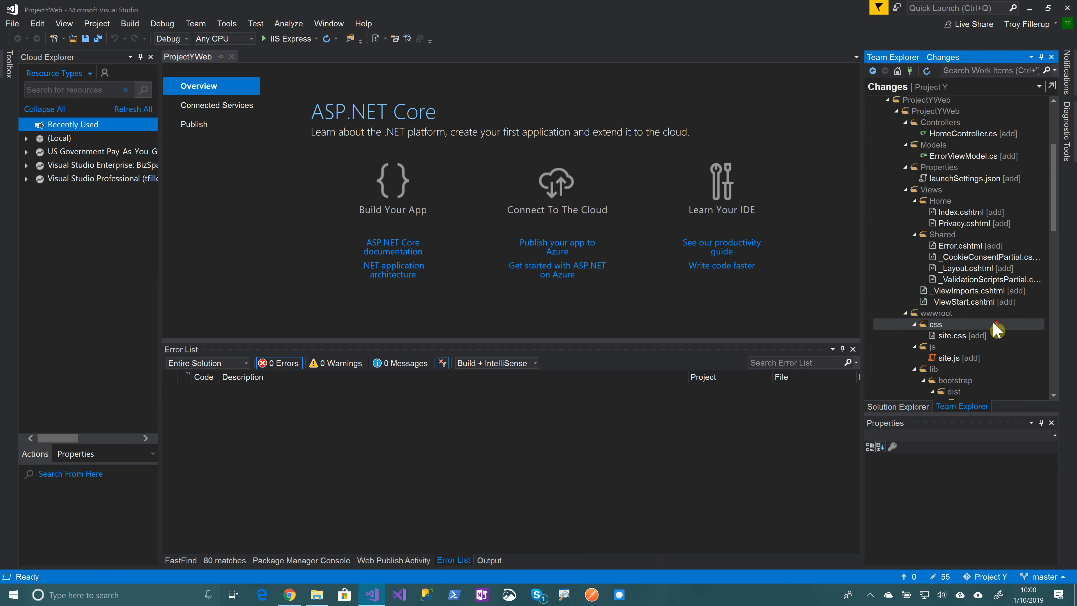
pyautogui.scroll(-15, 994, 328)
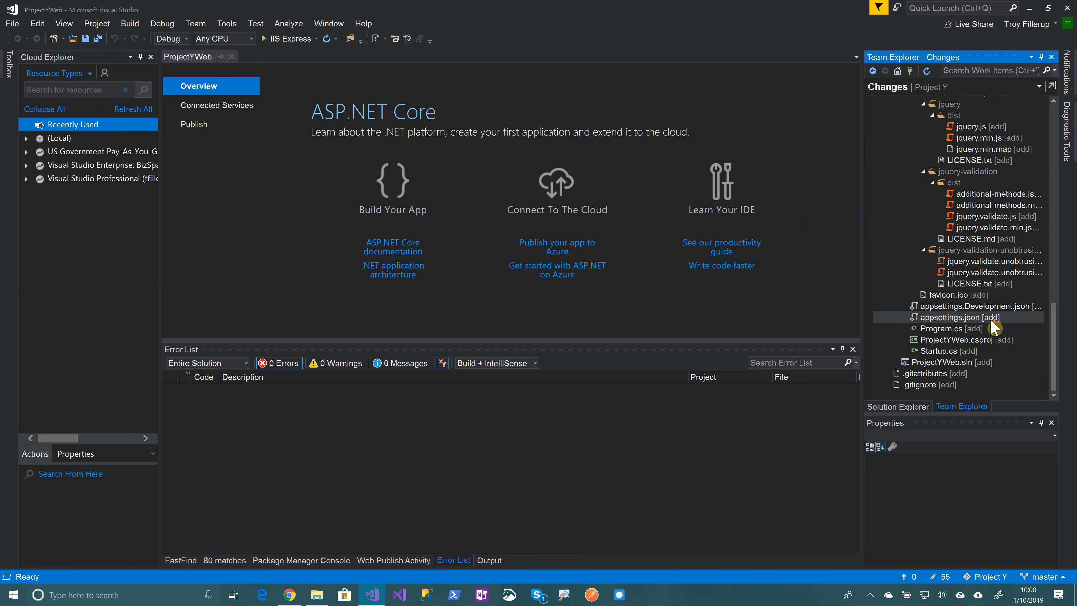
pyautogui.scroll(20, 994, 328)
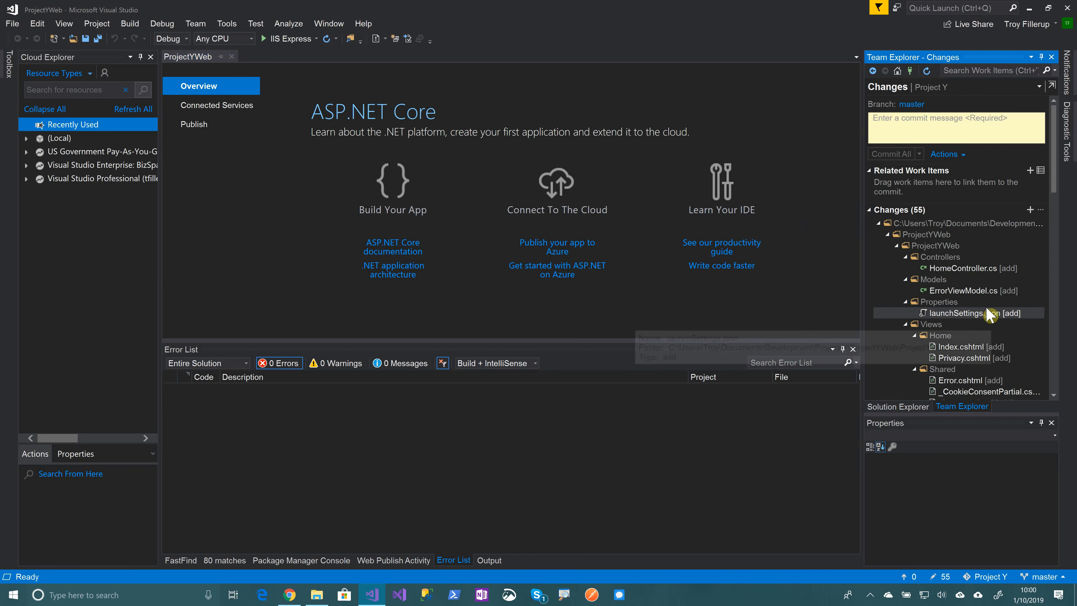
pyautogui.click(951, 131)
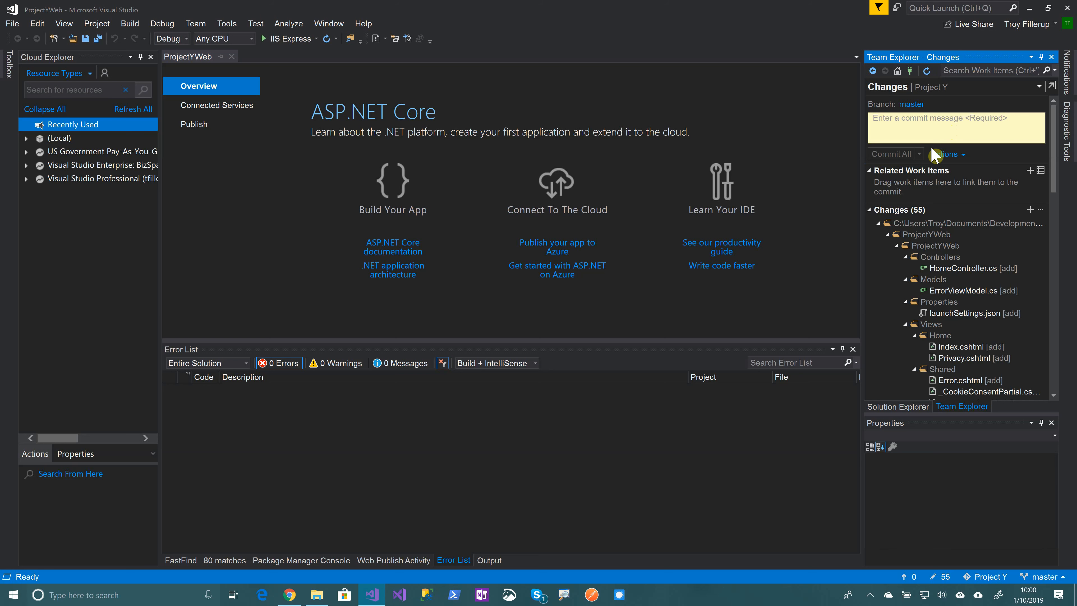
# Enter the commit message 'Initial commit for the new project' and expand the Commit All options
pyautogui.click(900, 134)
pyautogui.click(956, 127)
pyautogui.write('Initial commit for the new project')
pyautogui.click(919, 153)
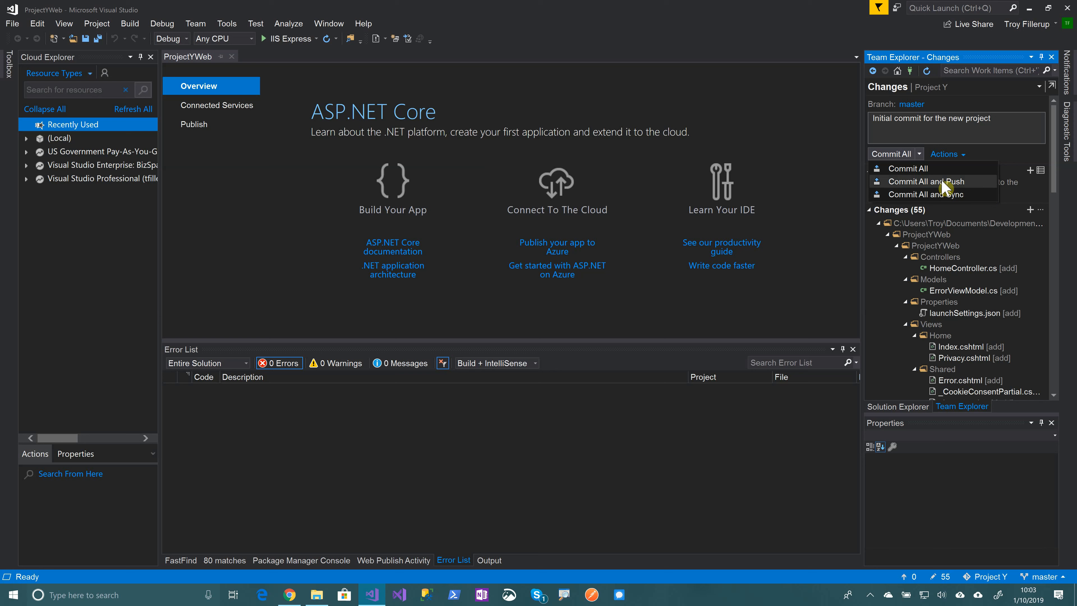
# Commit all changes and sync them to the master branch on Azure DevOps
pyautogui.click(919, 195)
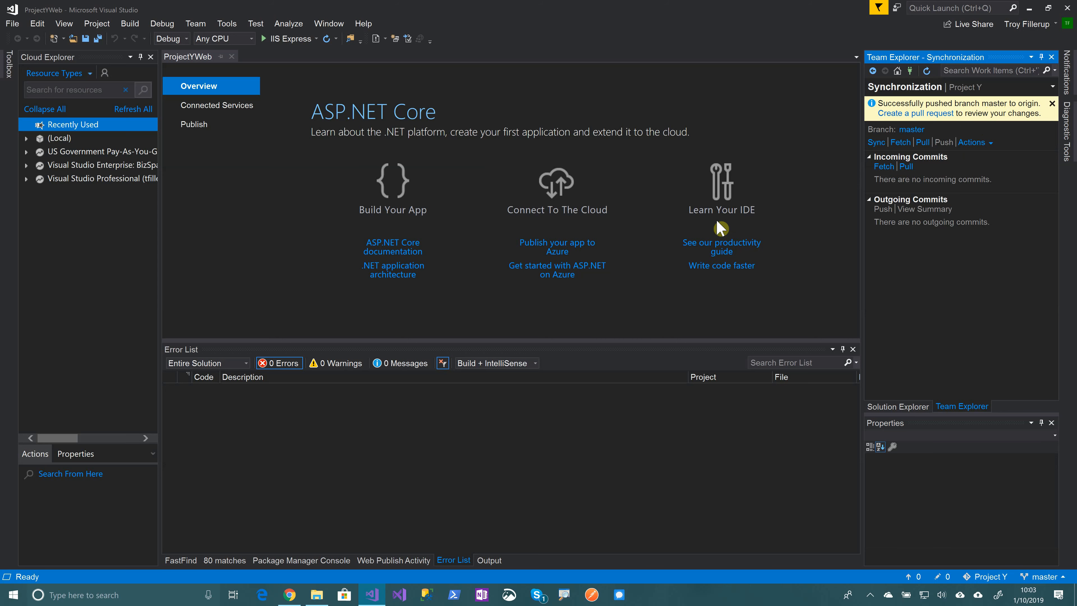
# Refresh the Project Y repo in Azure DevOps and expand the ProjectYWeb folders to confirm the pushed files
pyautogui.click(291, 596)
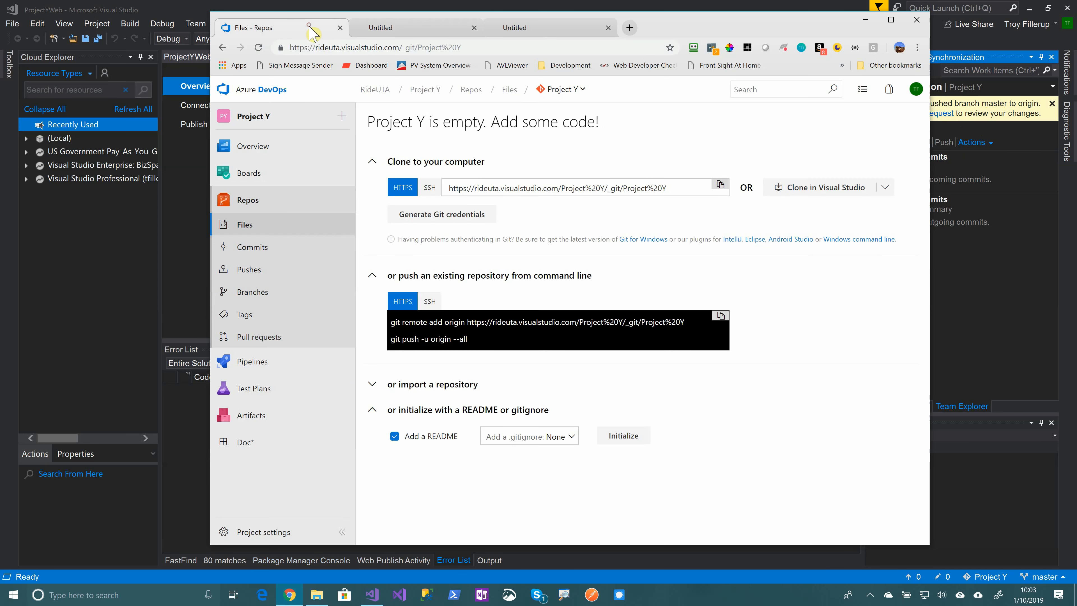
pyautogui.click(257, 48)
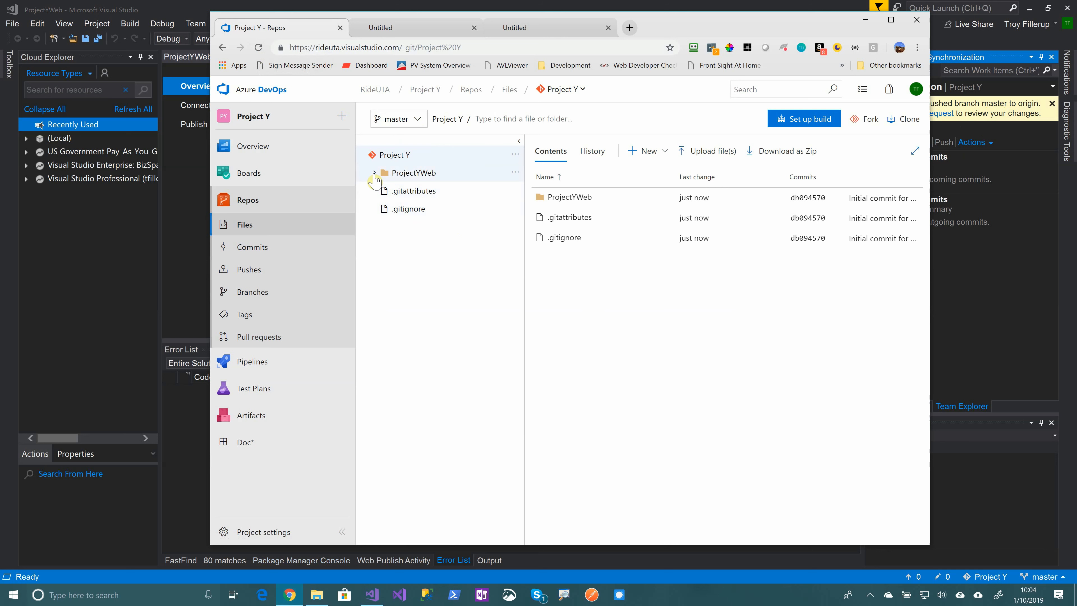
pyautogui.click(373, 173)
pyautogui.click(387, 191)
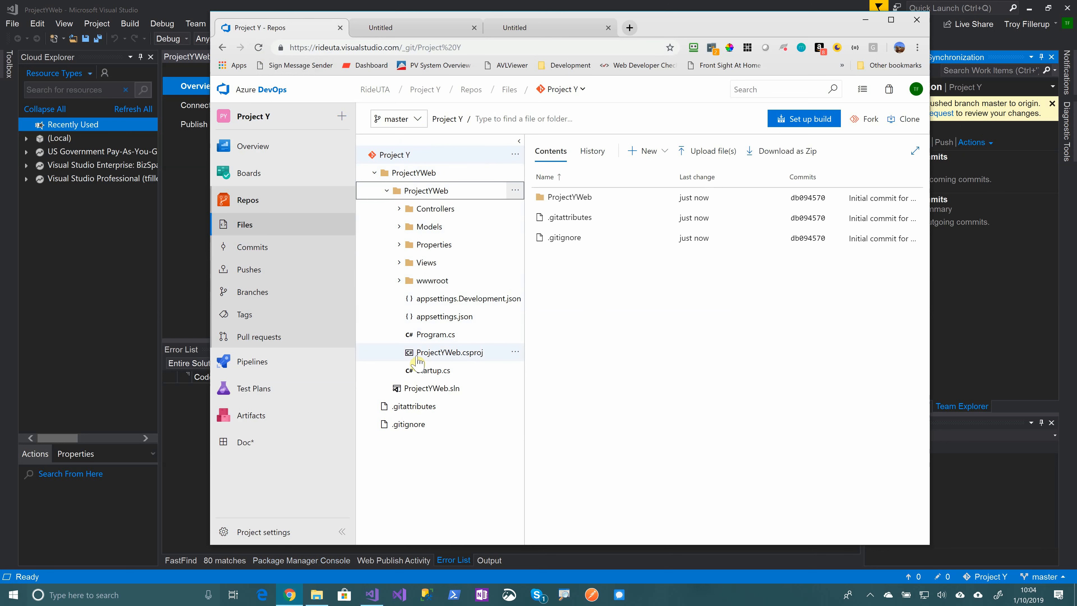
pyautogui.moveTo(704, 24); pyautogui.dragTo(622, 37)
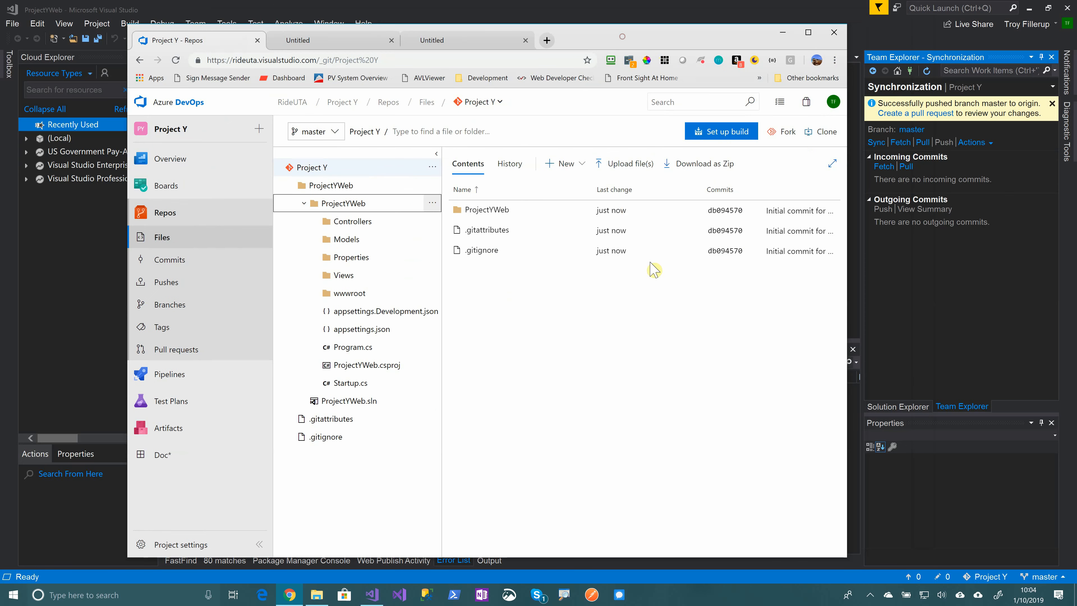
pyautogui.click(913, 288)
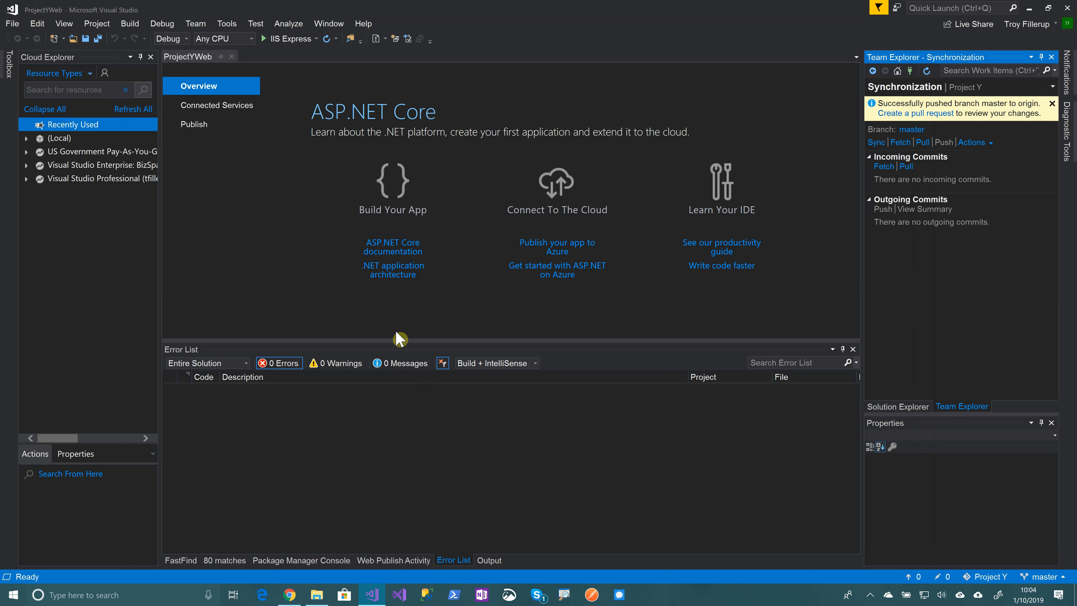
# Shrink the Error List pane and show the ProjectYWeb tree in Solution Explorer
pyautogui.moveTo(397, 339); pyautogui.dragTo(397, 411)
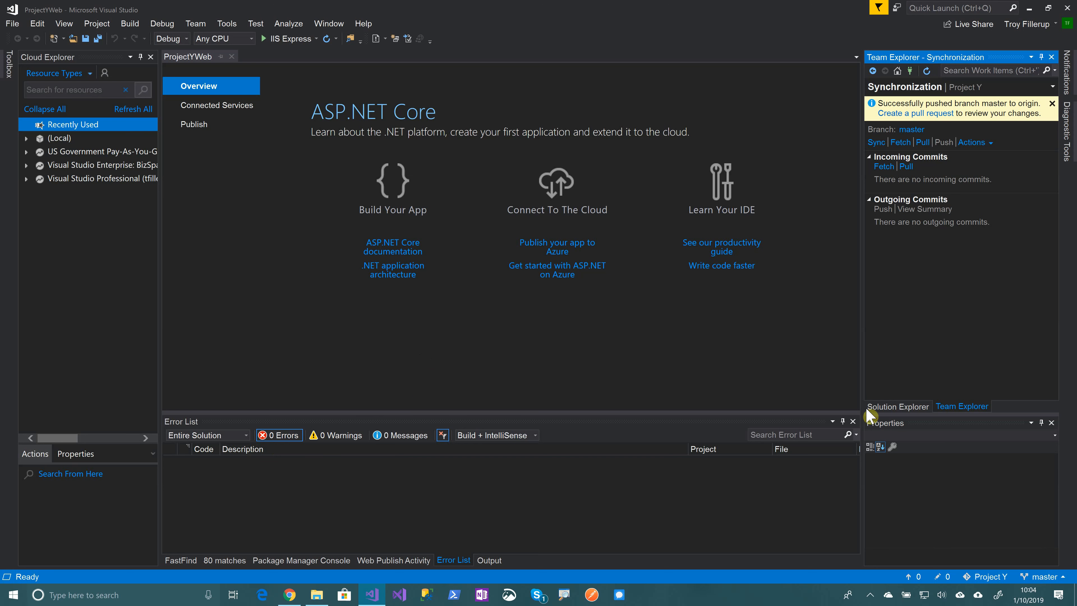
pyautogui.click(896, 407)
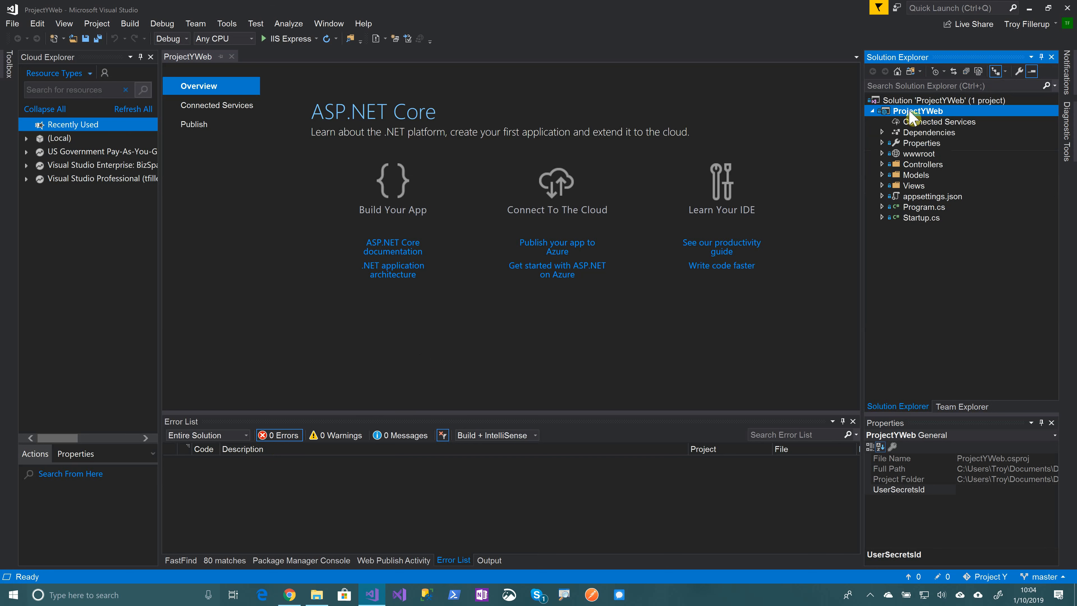
# Publish ProjectYWeb with App Service > Create New as the target
pyautogui.rightClick(913, 118)
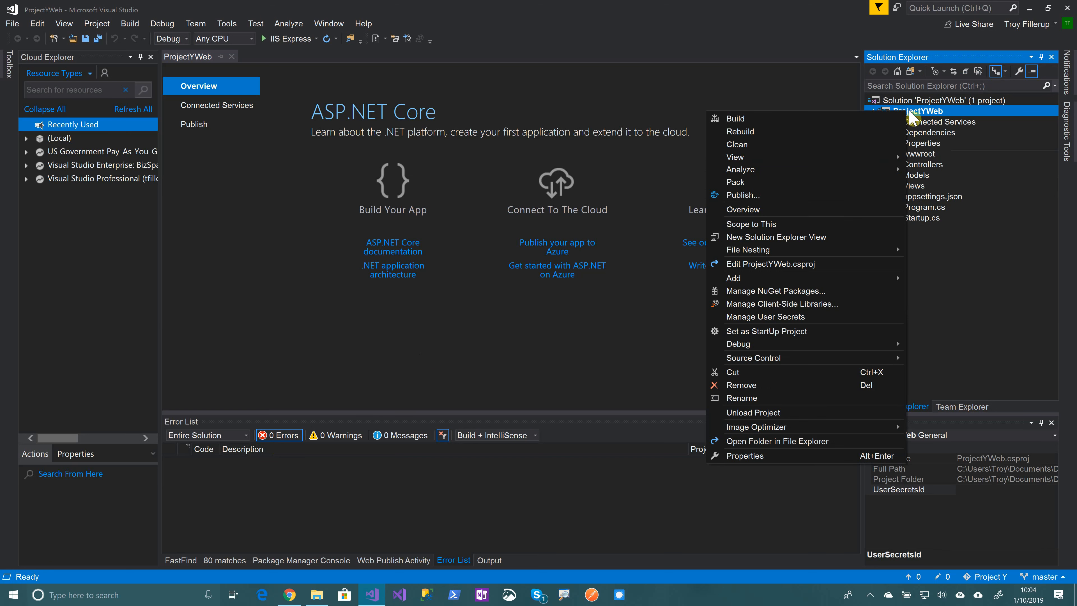
pyautogui.click(746, 194)
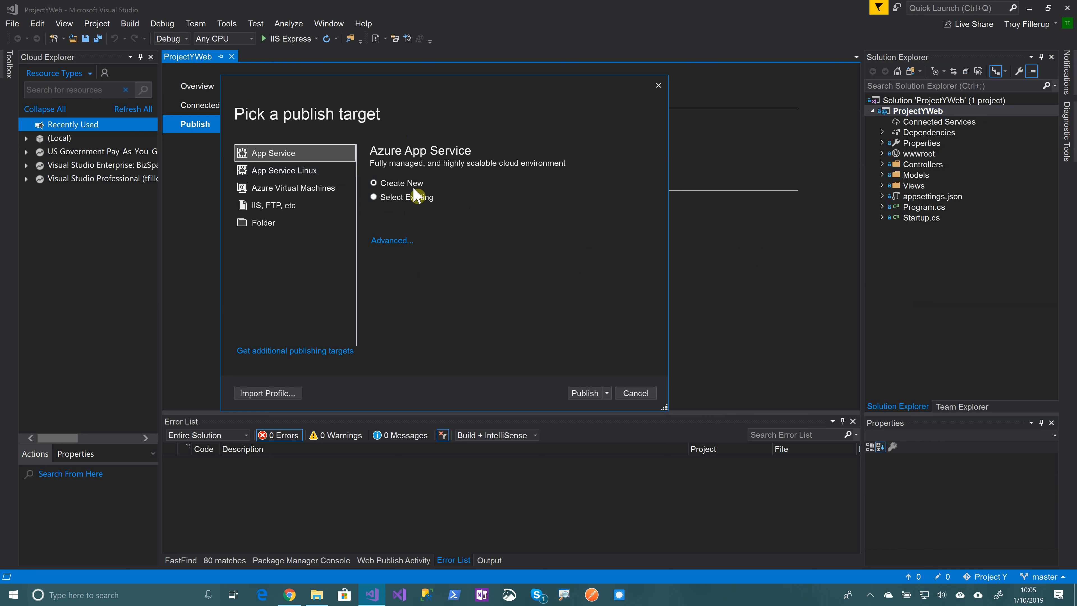
pyautogui.click(583, 392)
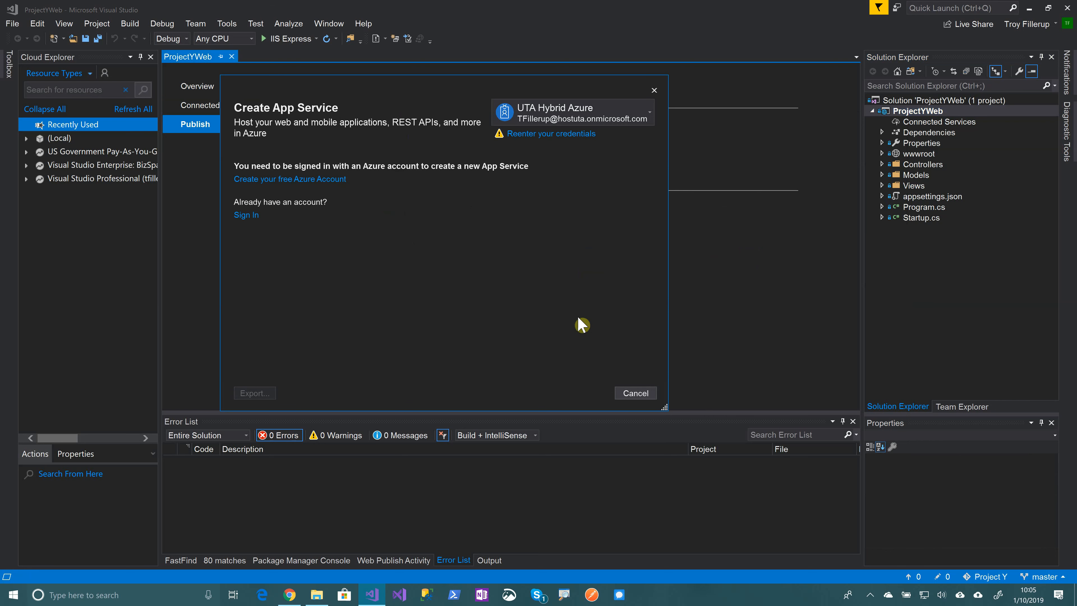
pyautogui.click(650, 114)
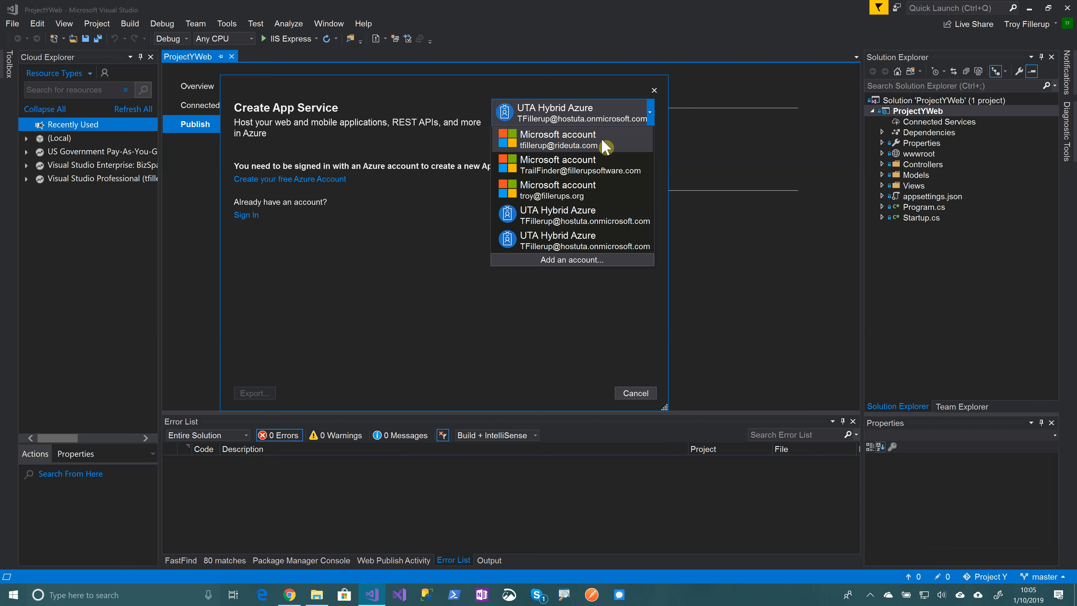
pyautogui.click(585, 143)
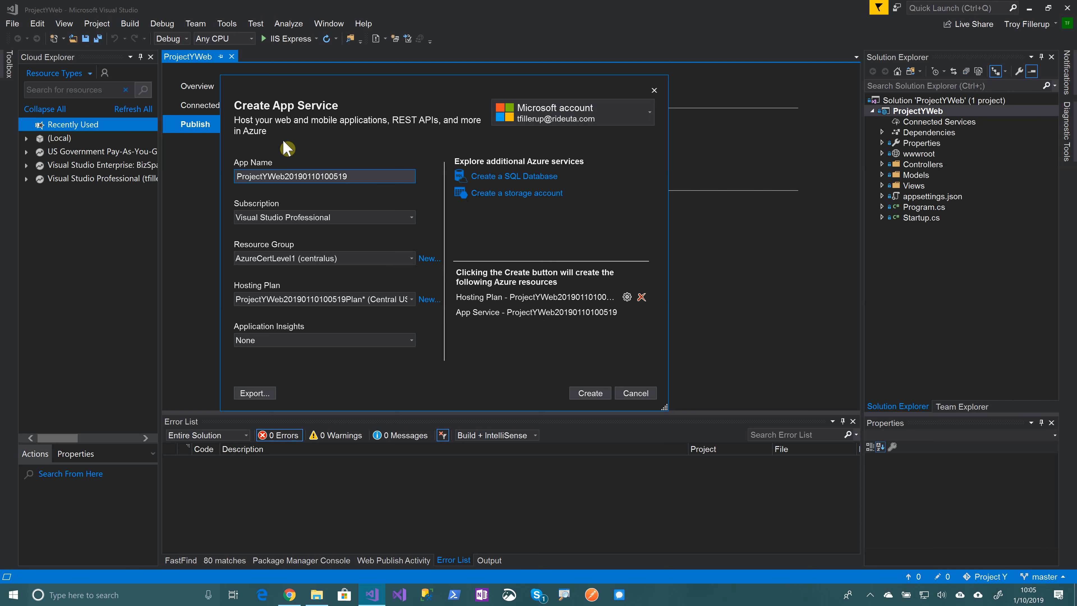
pyautogui.moveTo(350, 176); pyautogui.dragTo(285, 176)
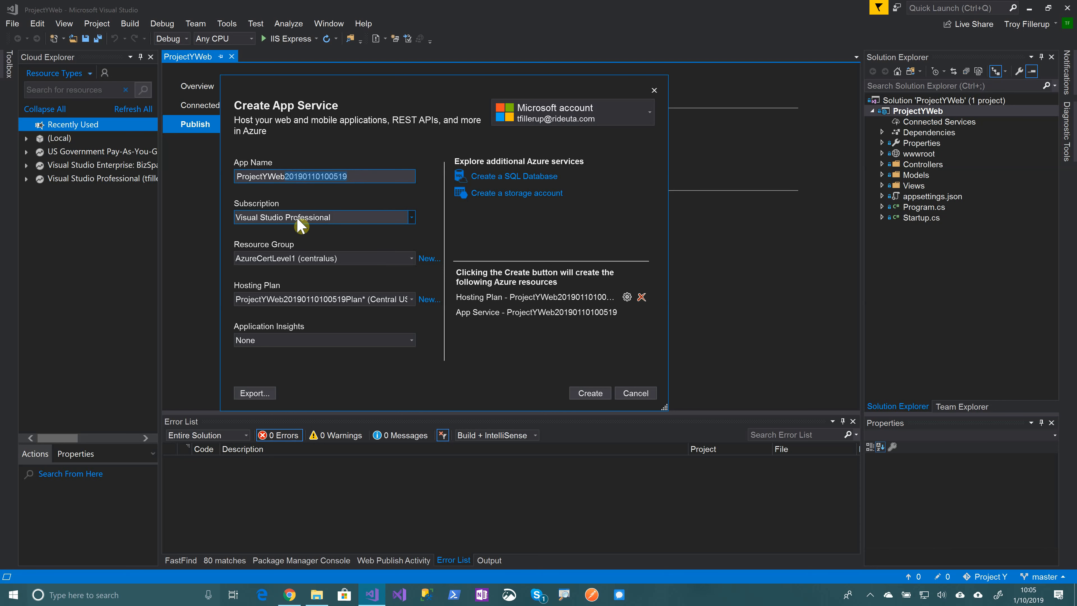
pyautogui.press('BackSpace')
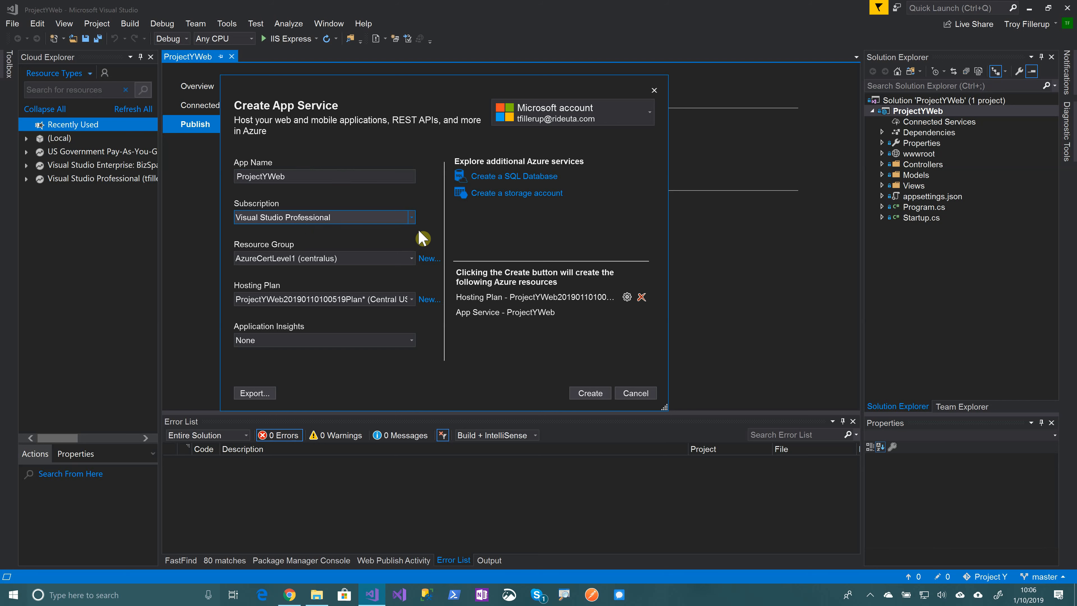
pyautogui.click(411, 218)
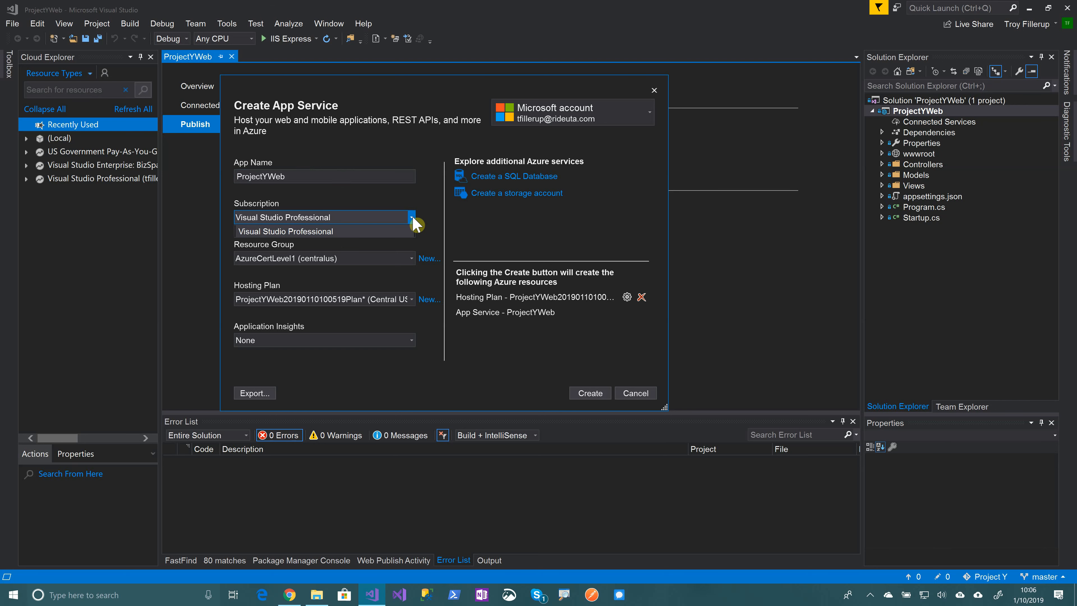
pyautogui.click(413, 219)
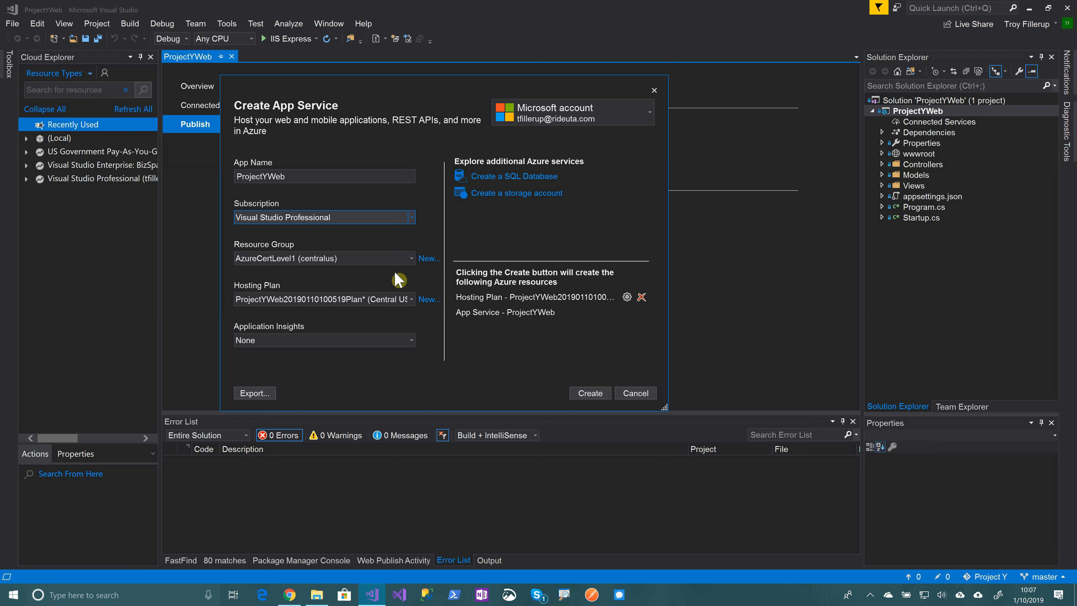
pyautogui.click(429, 259)
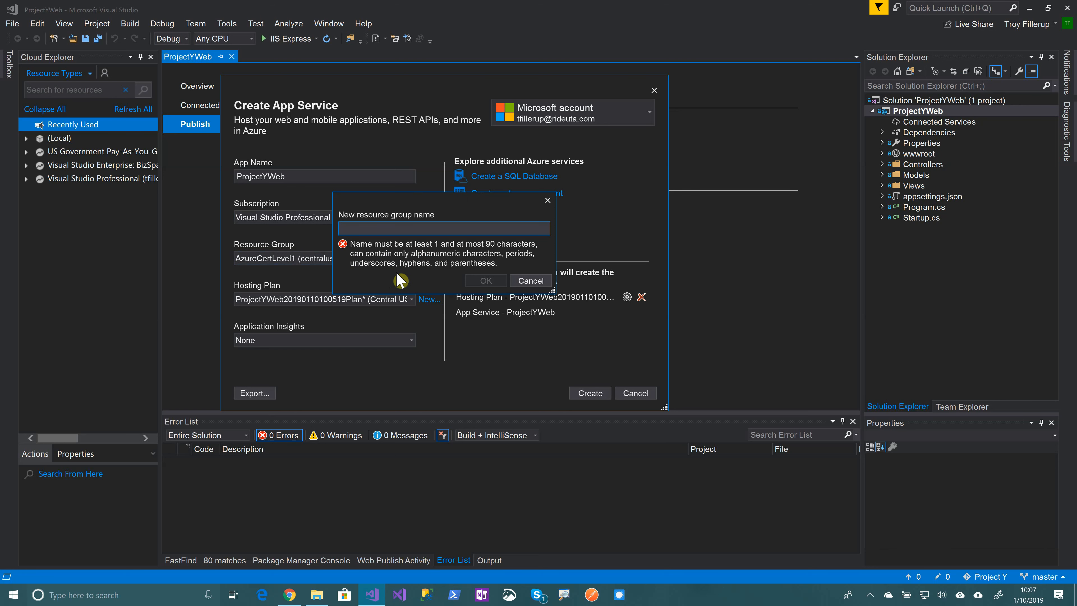
# Name the App Service's new resource group ProjectYResources
pyautogui.write('Proje')
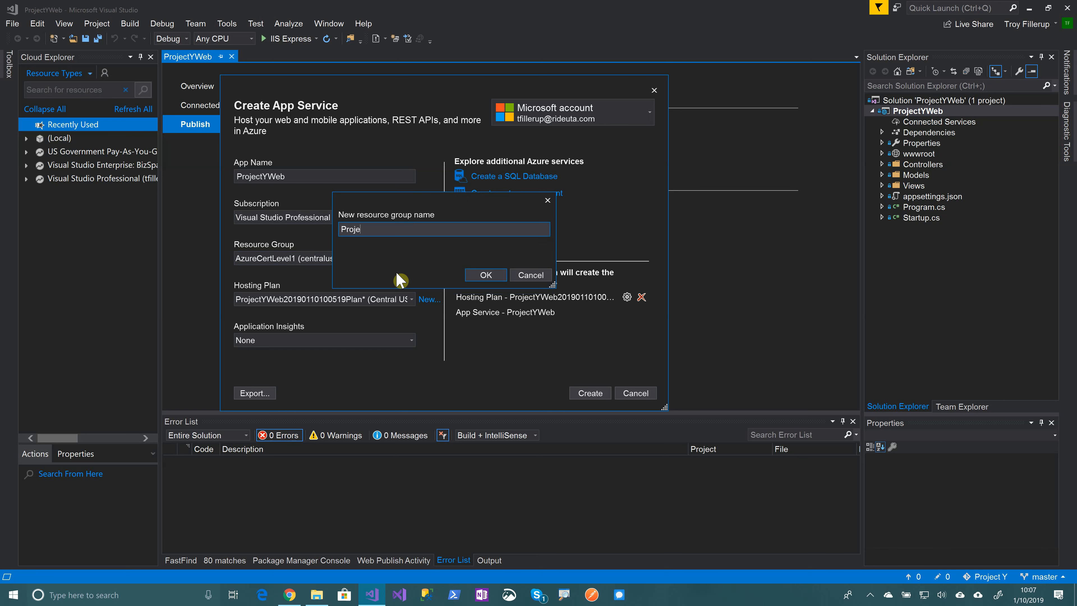
pyautogui.write('ctYResources')
pyautogui.press('Return')
pyautogui.write('c')
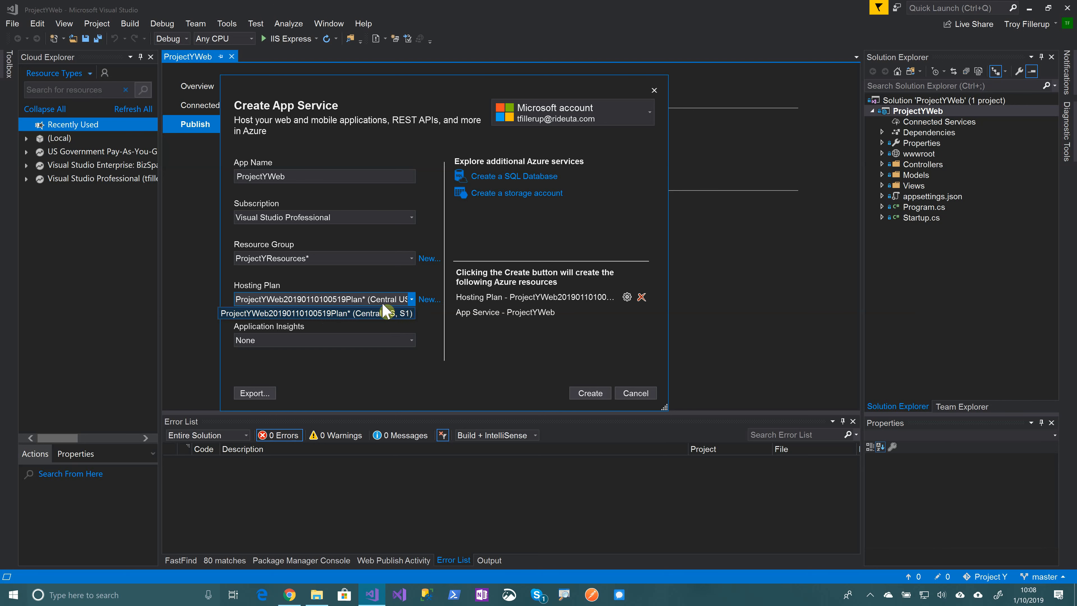
# Keep the existing Central US S1 hosting plan and create the App Service to publish ProjectYWeb
pyautogui.click(392, 316)
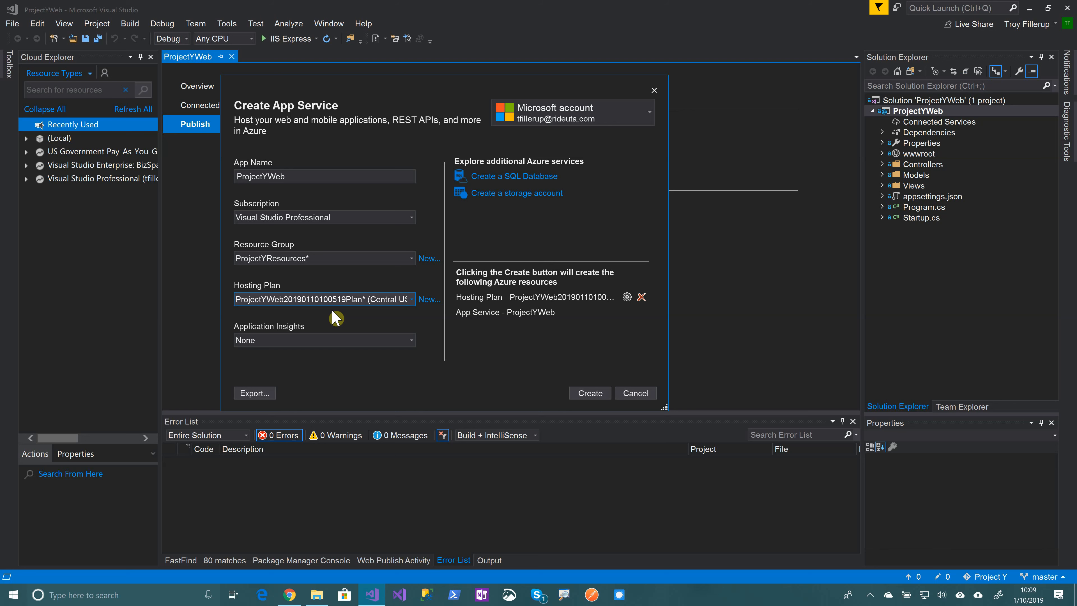
pyautogui.click(590, 393)
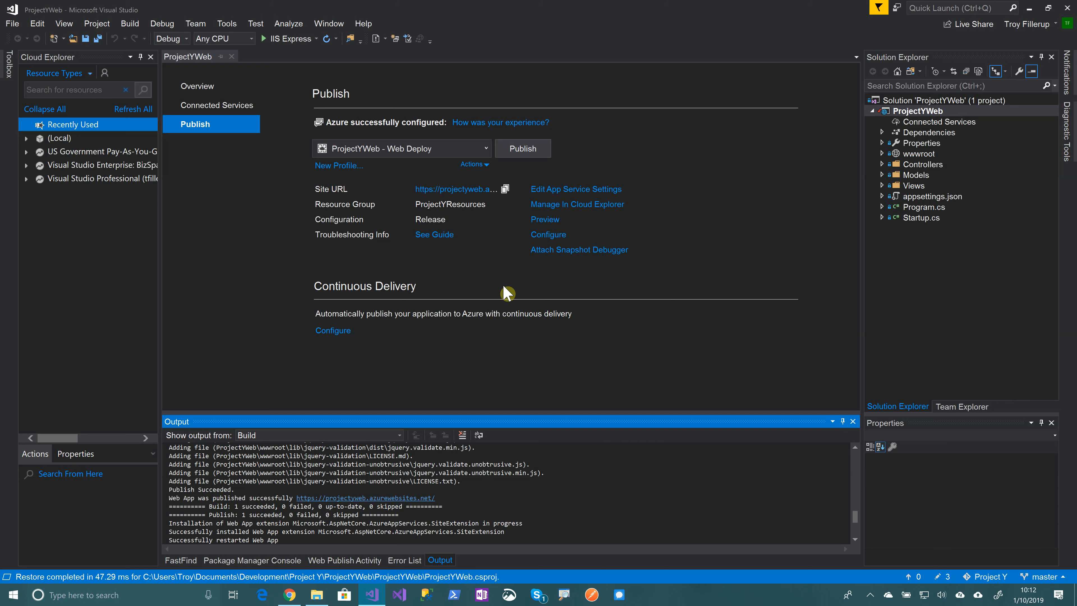
# Check the live site from its Site URL, then bring up Chrome showing the ProjectYWeb Welcome page
pyautogui.click(453, 193)
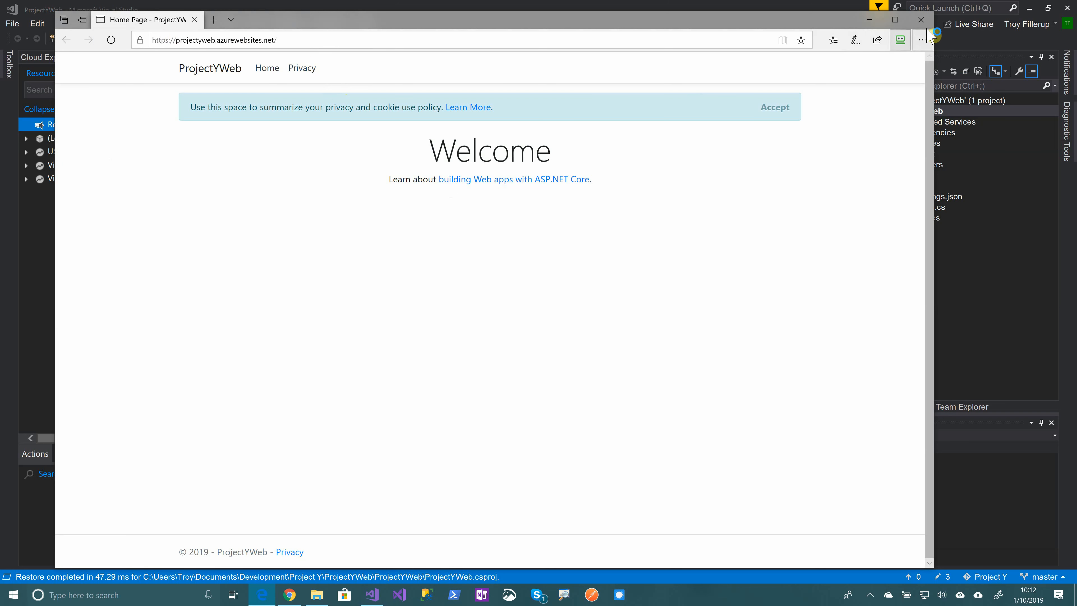
pyautogui.click(922, 21)
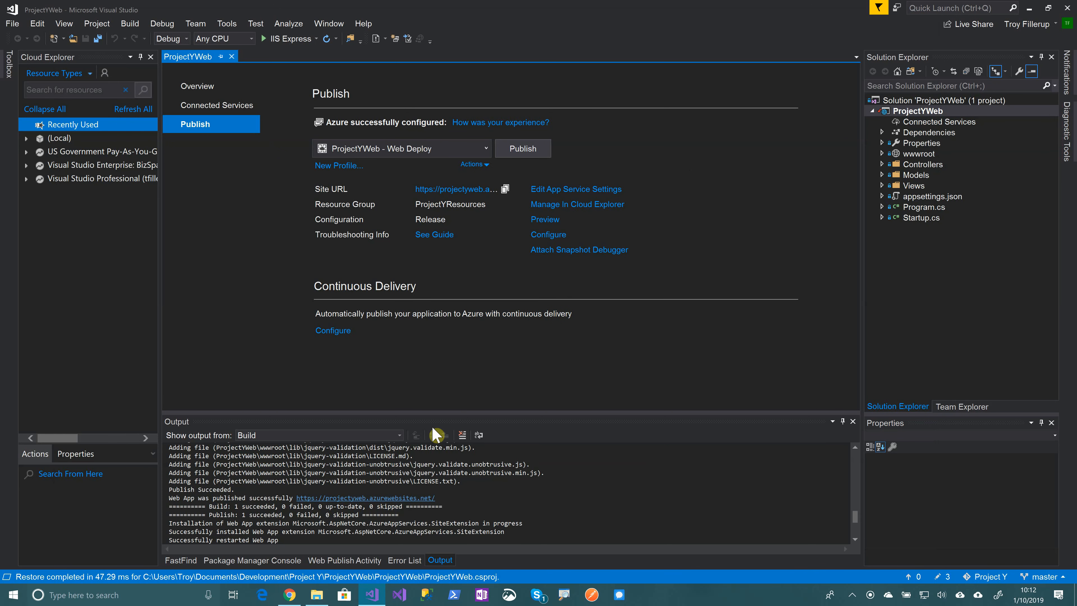
pyautogui.click(289, 598)
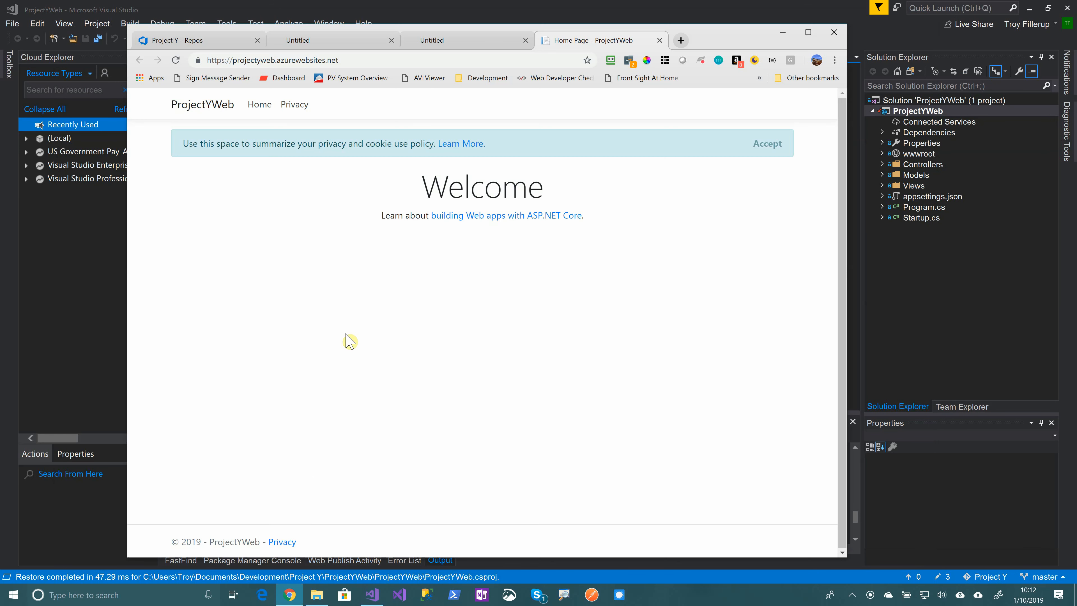
# Replace the Chrome address with 'portal', autocompleting to portal.azure.com
pyautogui.click(422, 61)
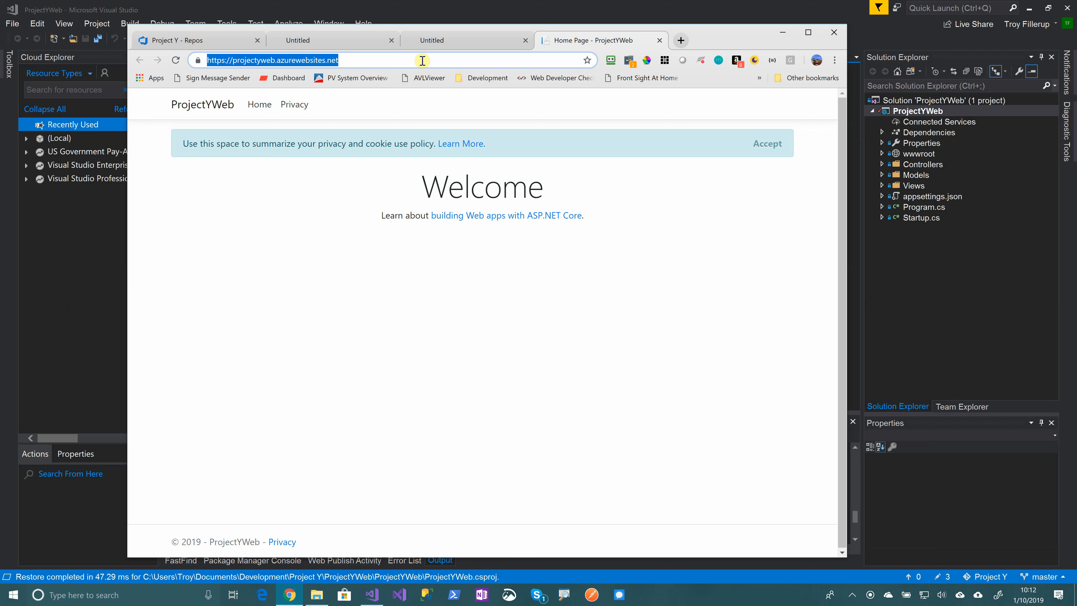
pyautogui.write('pro')
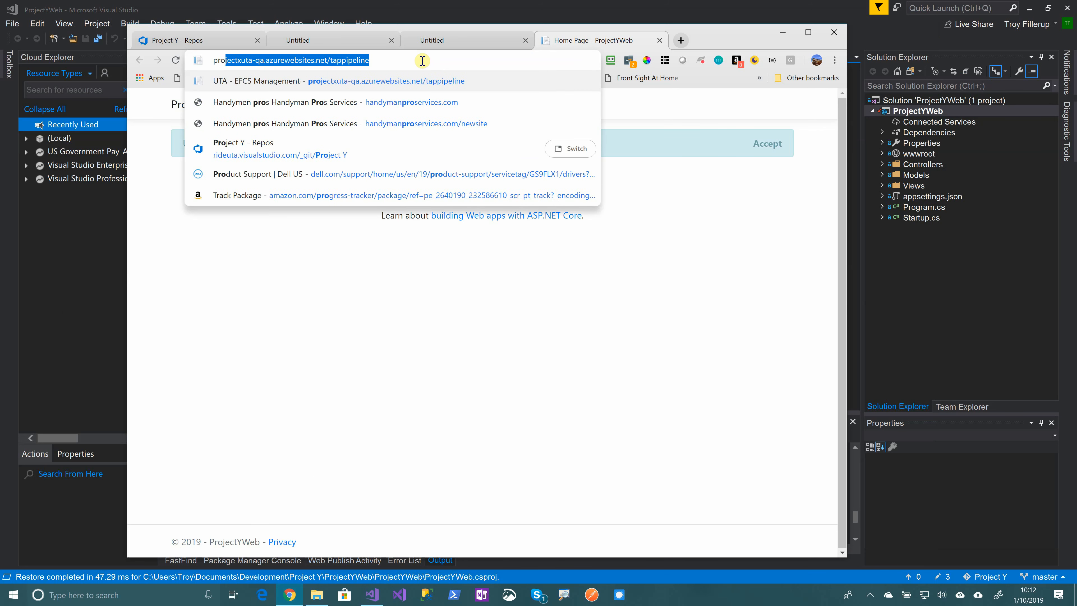
pyautogui.press('Delete')
pyautogui.press('BackSpace')
pyautogui.press('BackSpace')
pyautogui.write('ortal.azure.com')
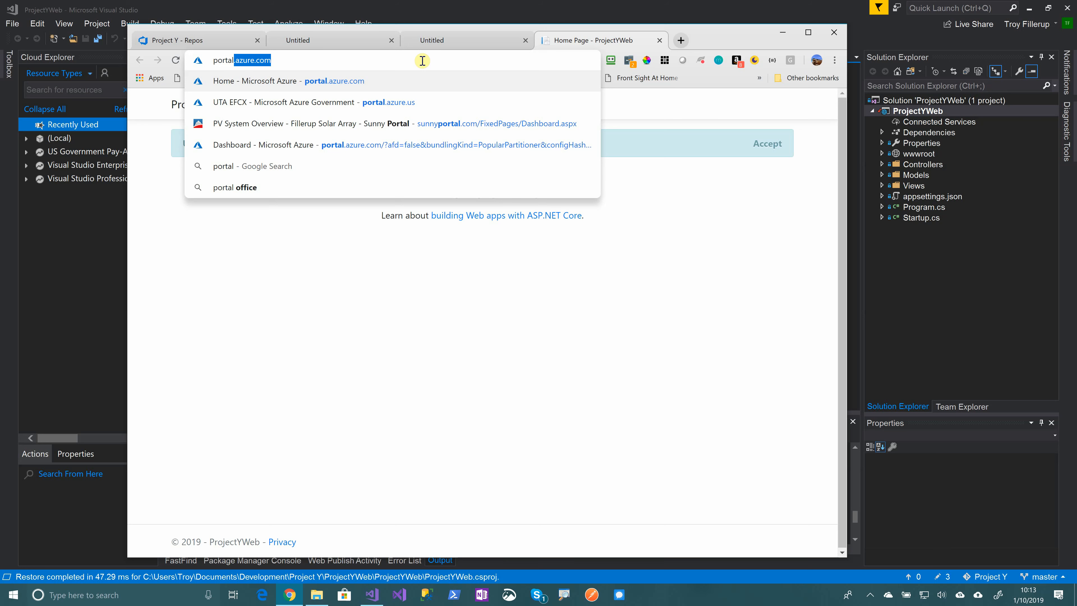
# Load portal.azure.com to reach the Azure Portal Home page
pyautogui.press('Return')
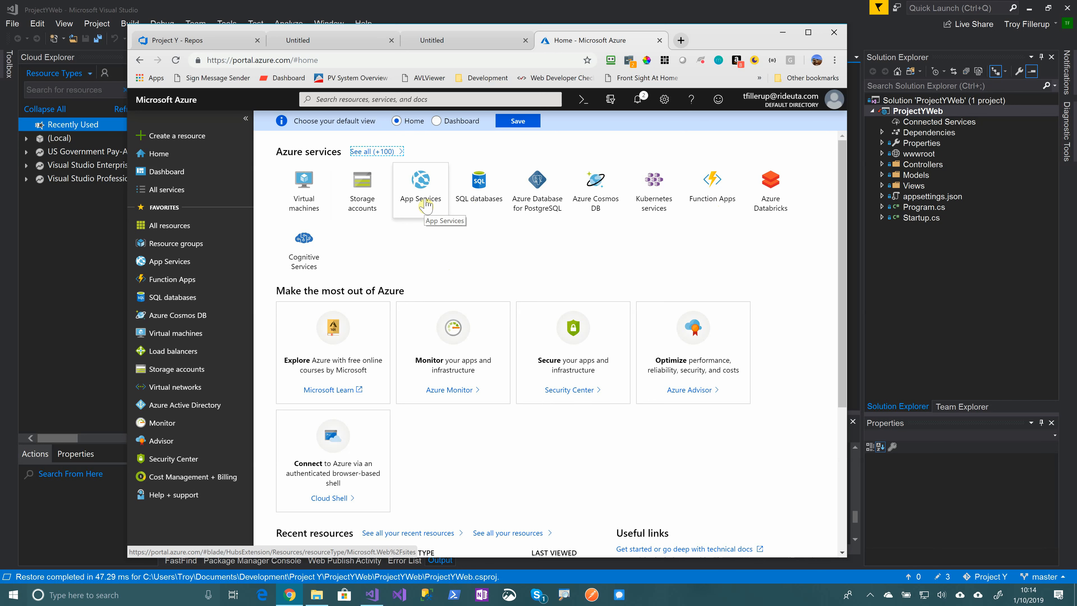
# Go through Resource groups > ProjectYResources to the ProjectYWeb App Service overview
pyautogui.click(163, 248)
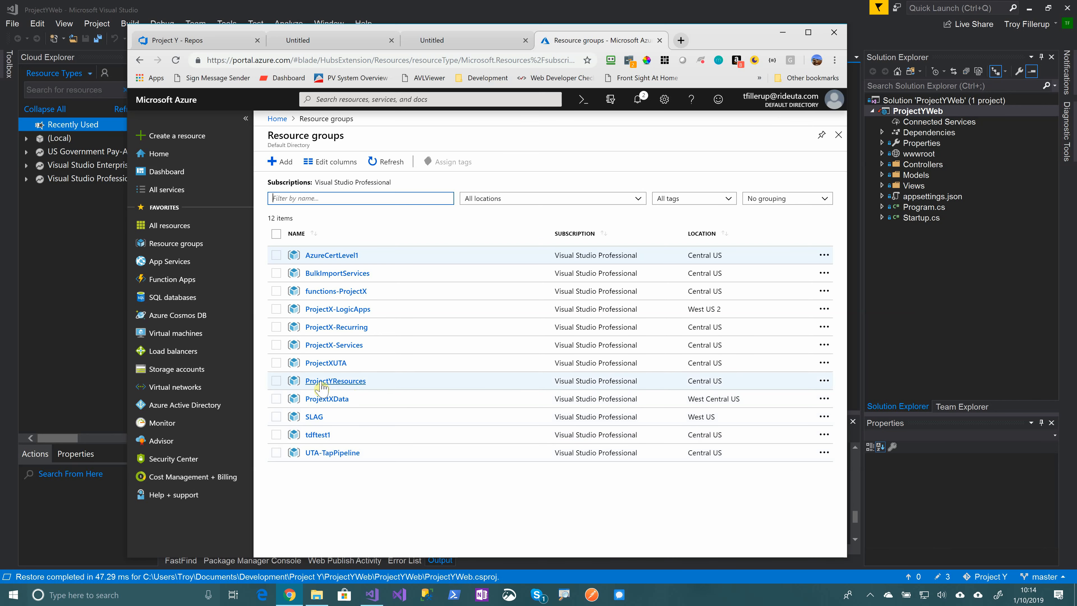
pyautogui.click(342, 381)
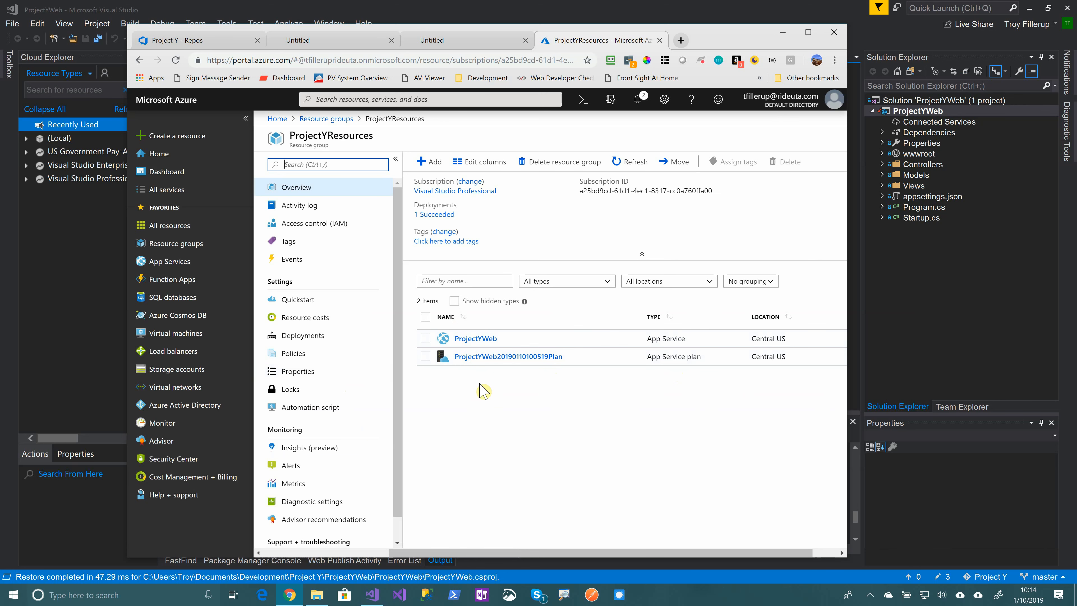
pyautogui.click(476, 339)
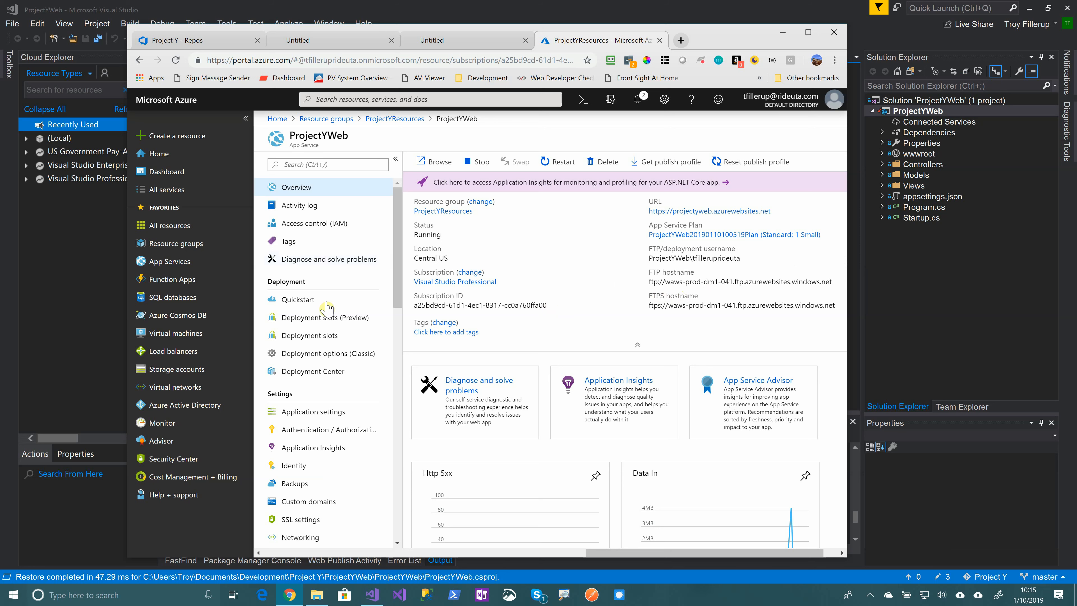
pyautogui.scroll(-7, 321, 393)
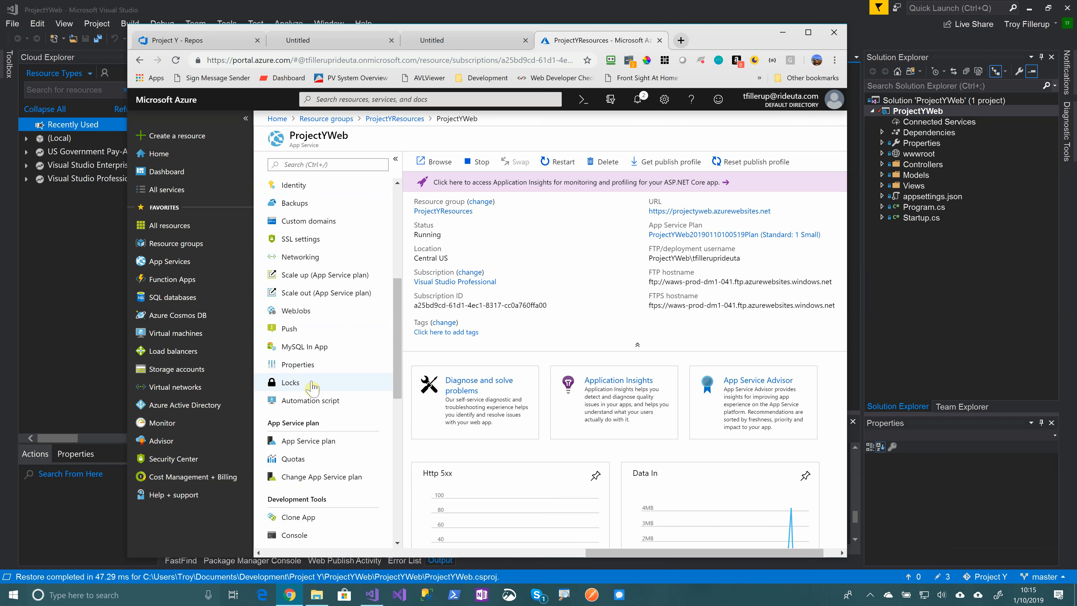
pyautogui.scroll(-5, 310, 373)
pyautogui.scroll(5, 320, 339)
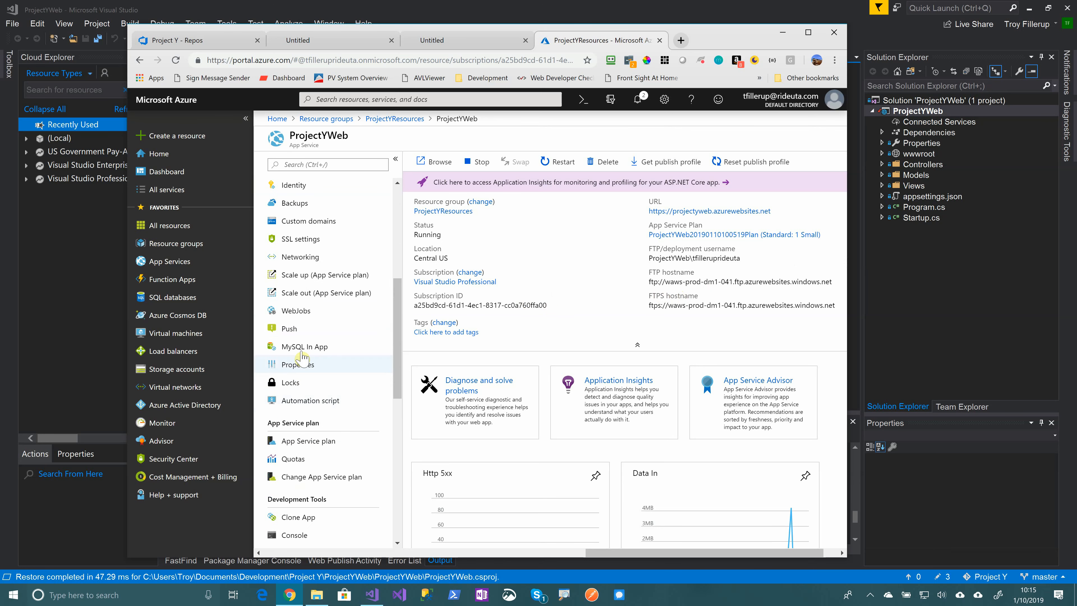
# Open ProjectYWeb's Scale up page, reveal the additional S2–P3 tiers, then view the Dev / Test tiers
pyautogui.click(334, 277)
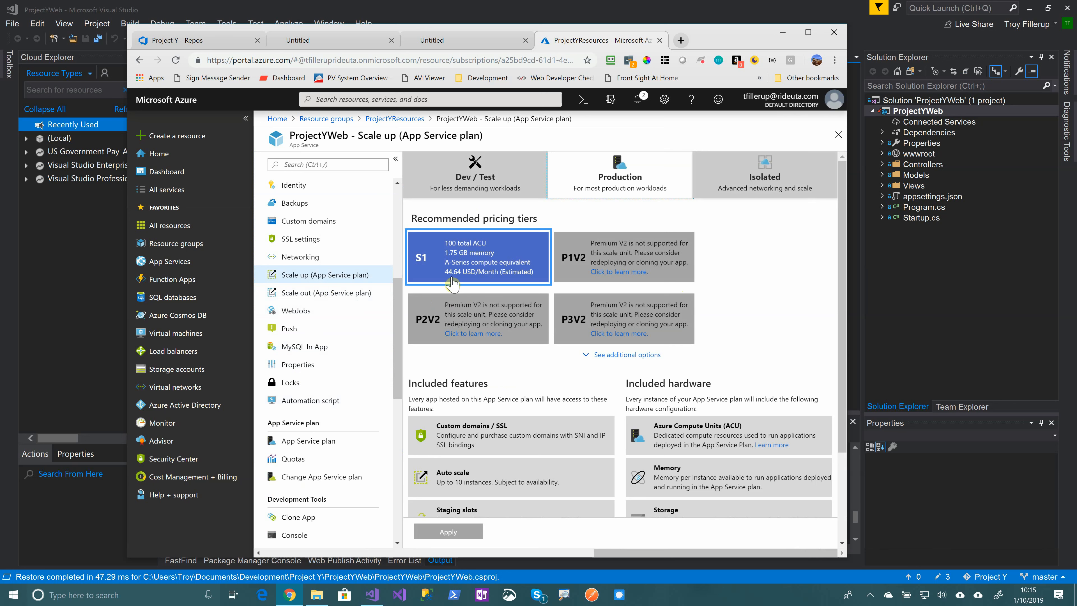
pyautogui.click(607, 356)
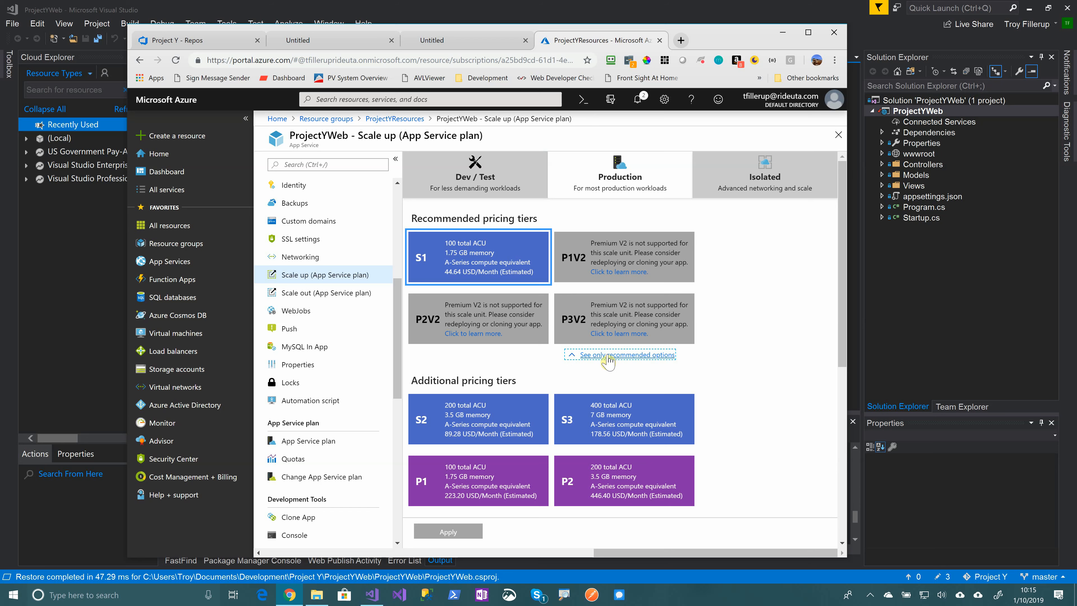
pyautogui.scroll(-3, 531, 345)
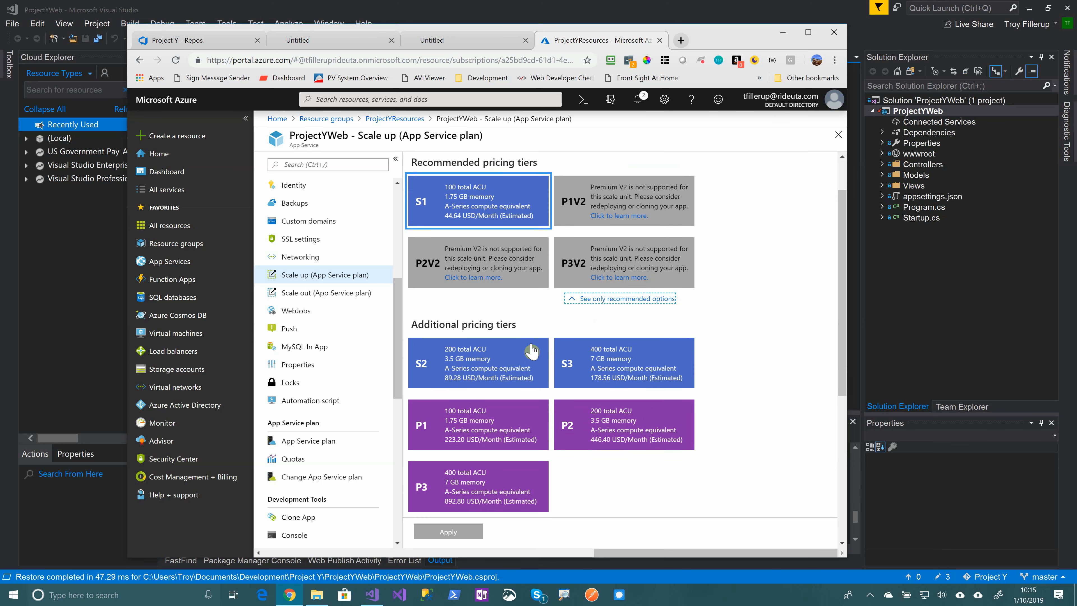
pyautogui.scroll(-1, 531, 351)
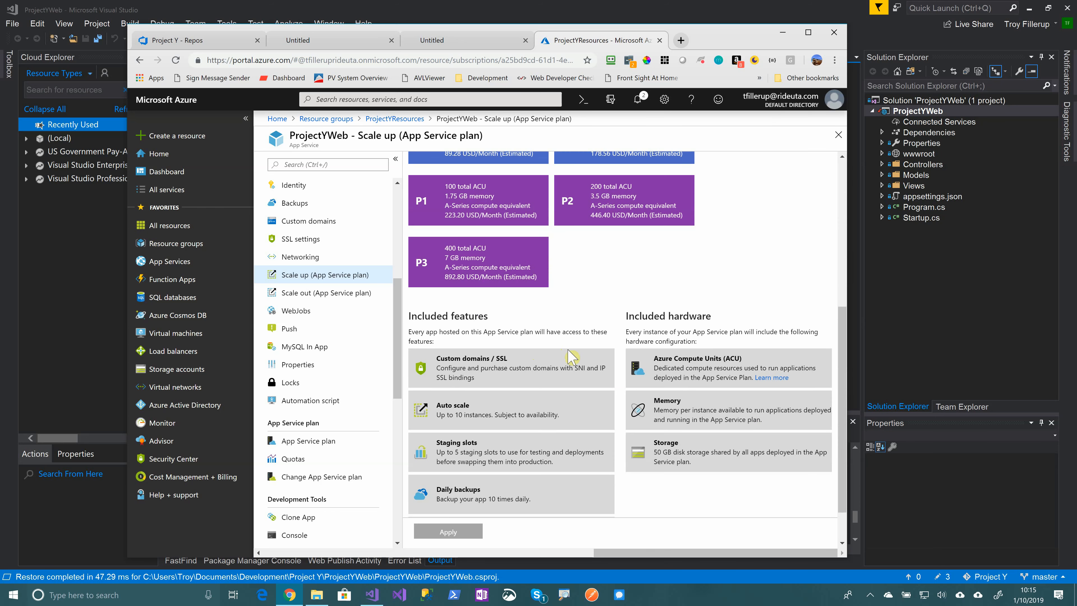
pyautogui.scroll(3, 690, 361)
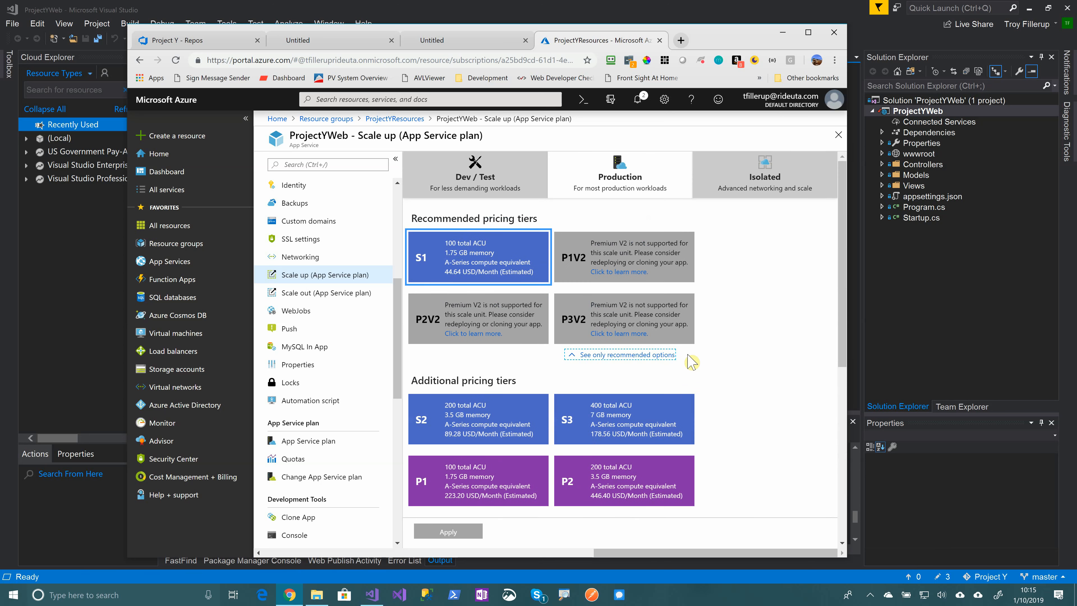
pyautogui.click(476, 178)
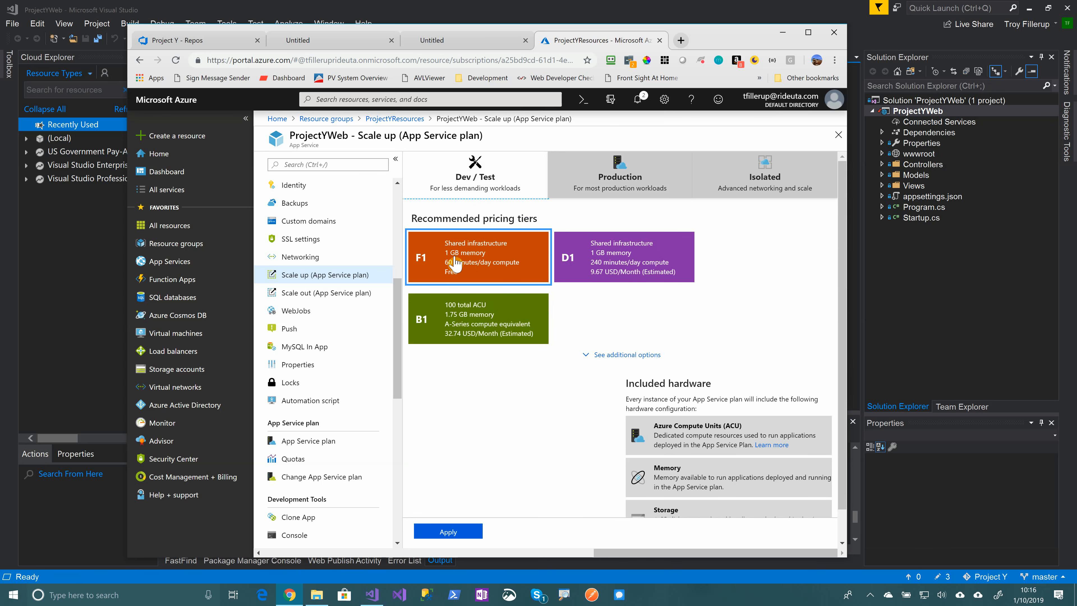
# Apply the free F1 Dev / Test pricing tier to ProjectYWeb's App Service plan
pyautogui.click(463, 263)
pyautogui.click(445, 528)
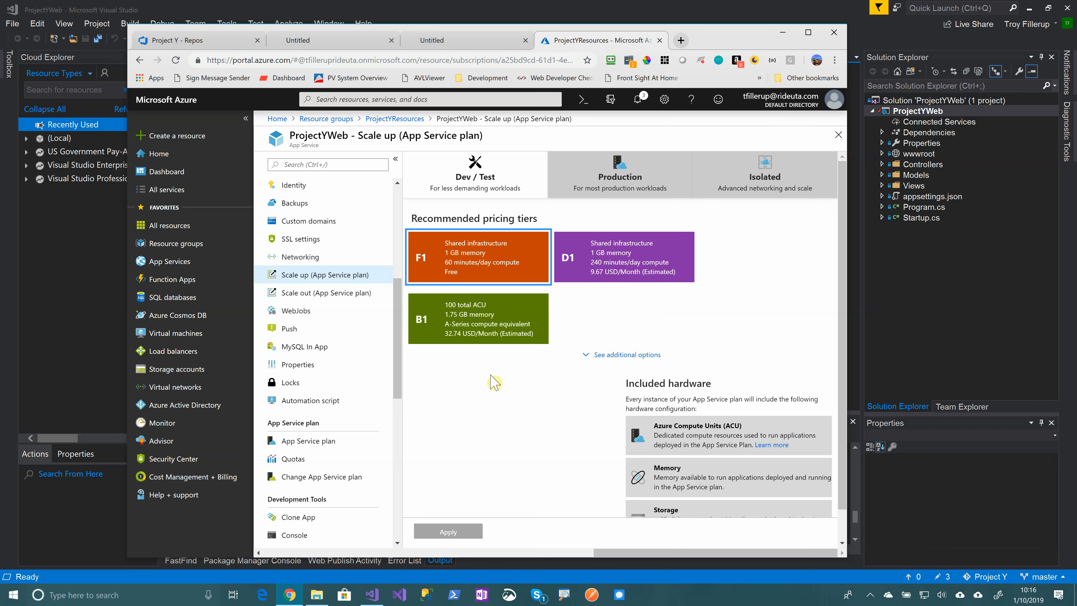
pyautogui.scroll(6, 379, 190)
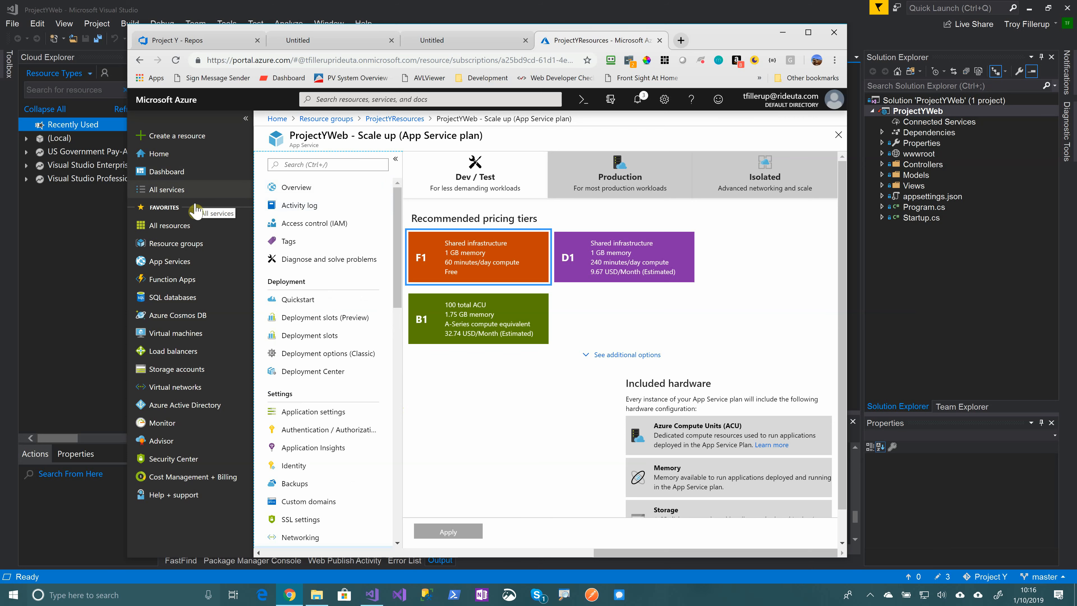
# Add a resource to the ProjectYResources resource group and open the Marketplace's Web App offering
pyautogui.click(174, 243)
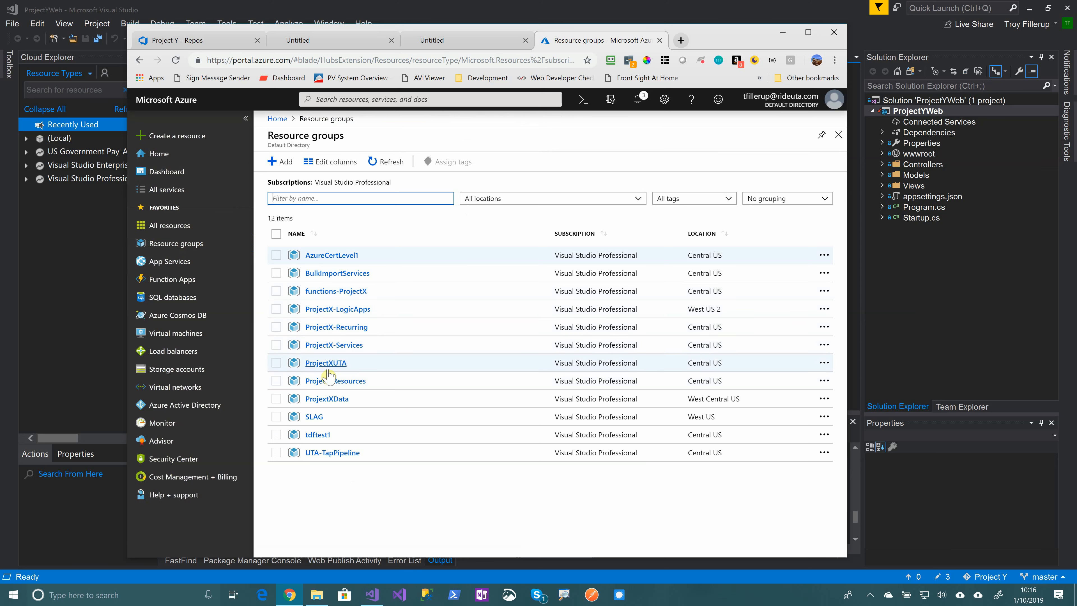
pyautogui.click(333, 381)
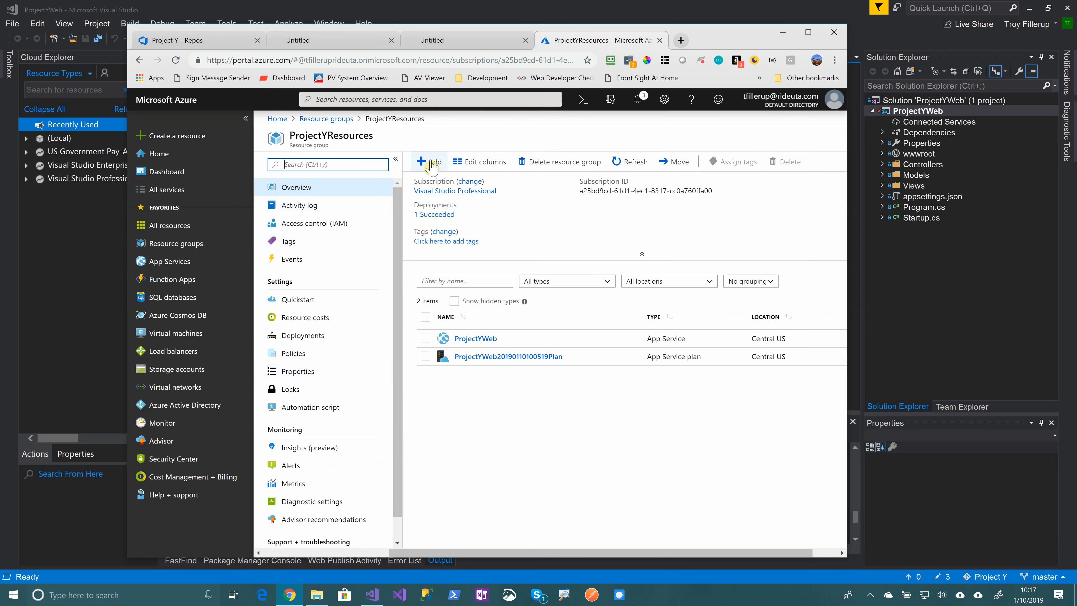
pyautogui.click(432, 165)
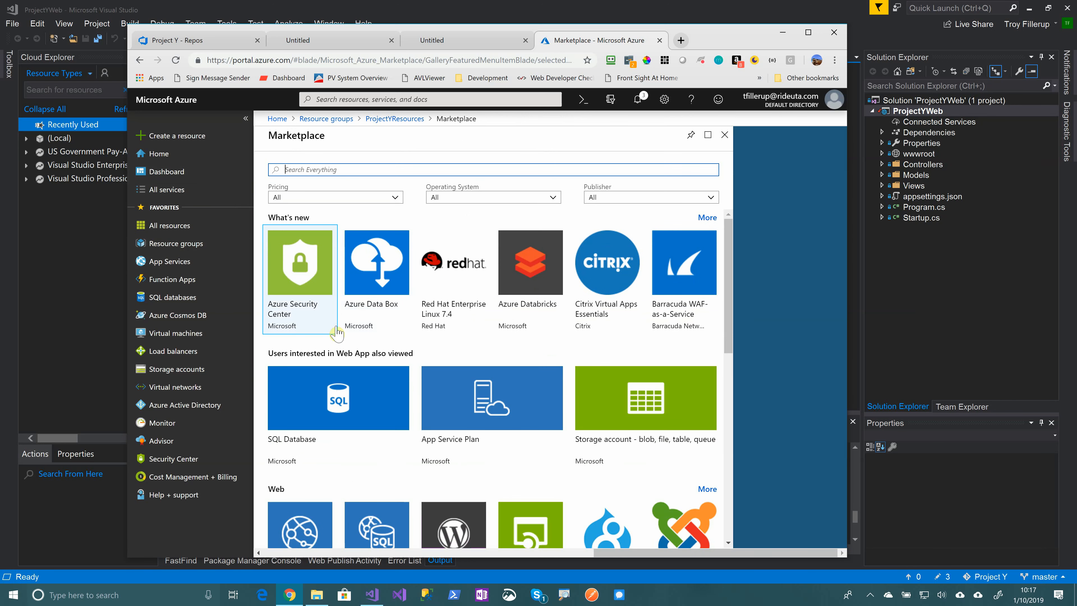
pyautogui.scroll(-3, 340, 373)
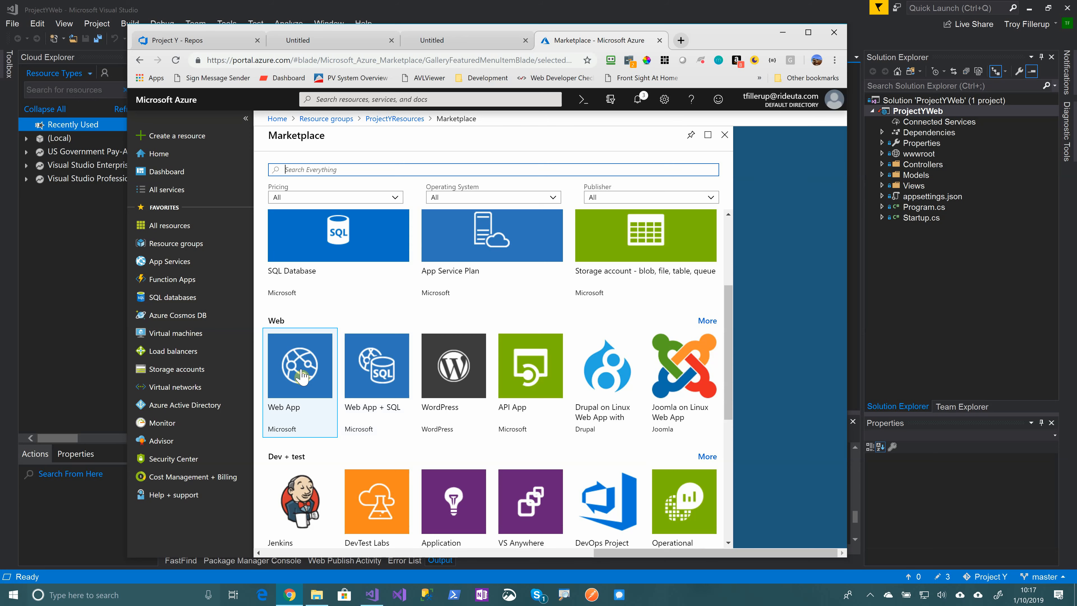
pyautogui.scroll(-2, 369, 382)
pyautogui.scroll(-4, 408, 389)
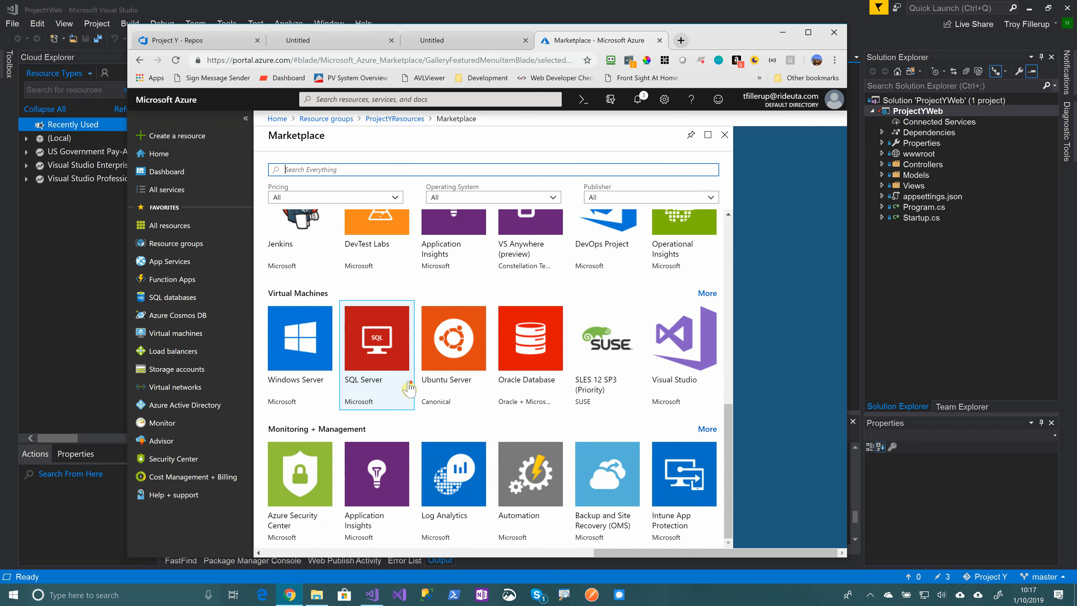
pyautogui.scroll(1, 407, 386)
pyautogui.scroll(2, 407, 387)
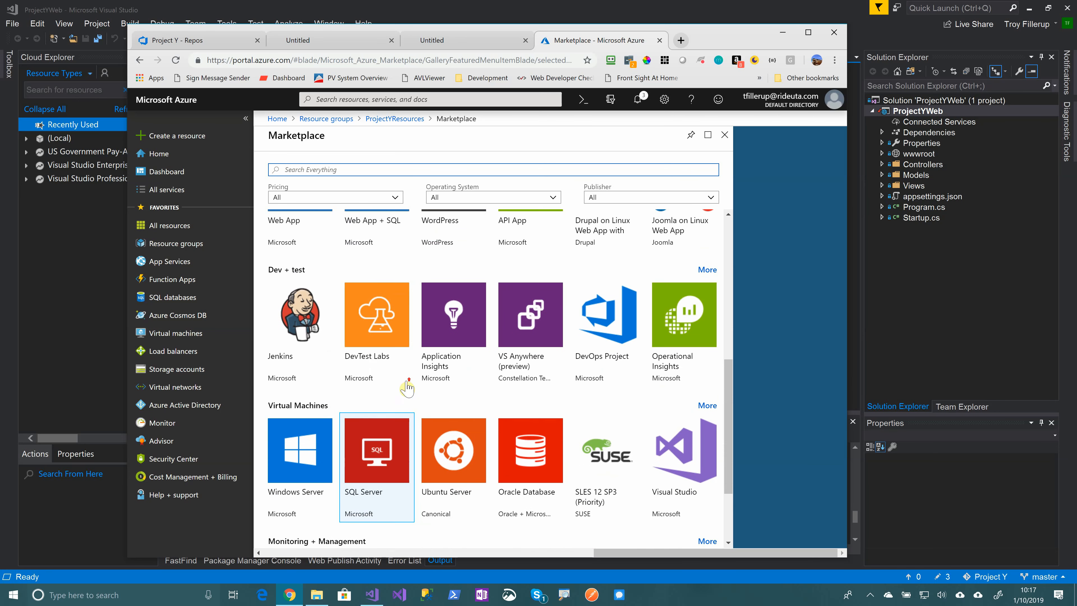
pyautogui.click(300, 238)
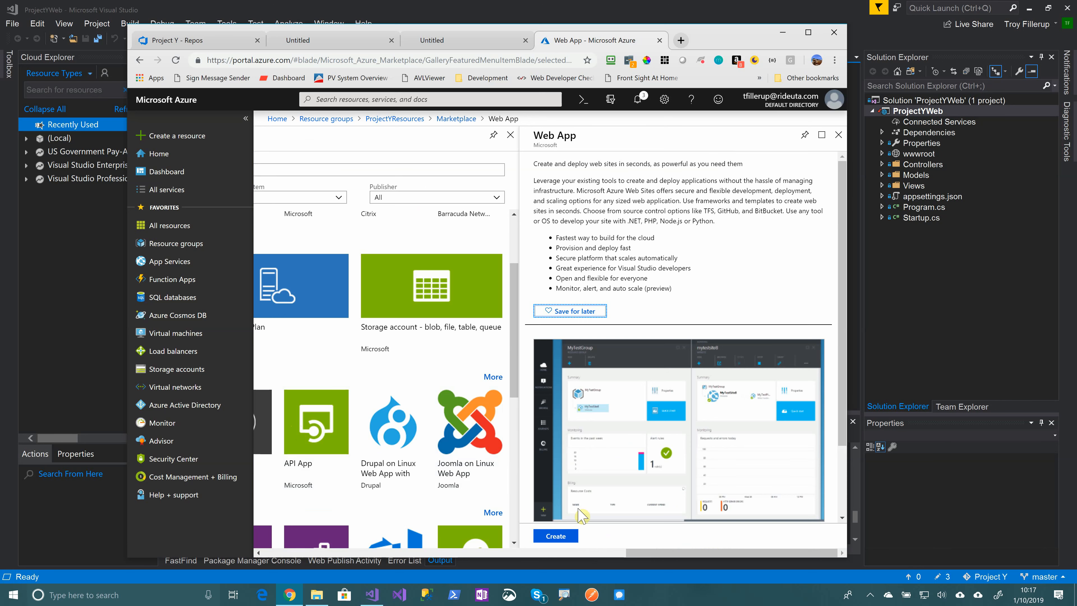
# Start a new Web App and enter ProjectYAPI as its app name
pyautogui.click(561, 538)
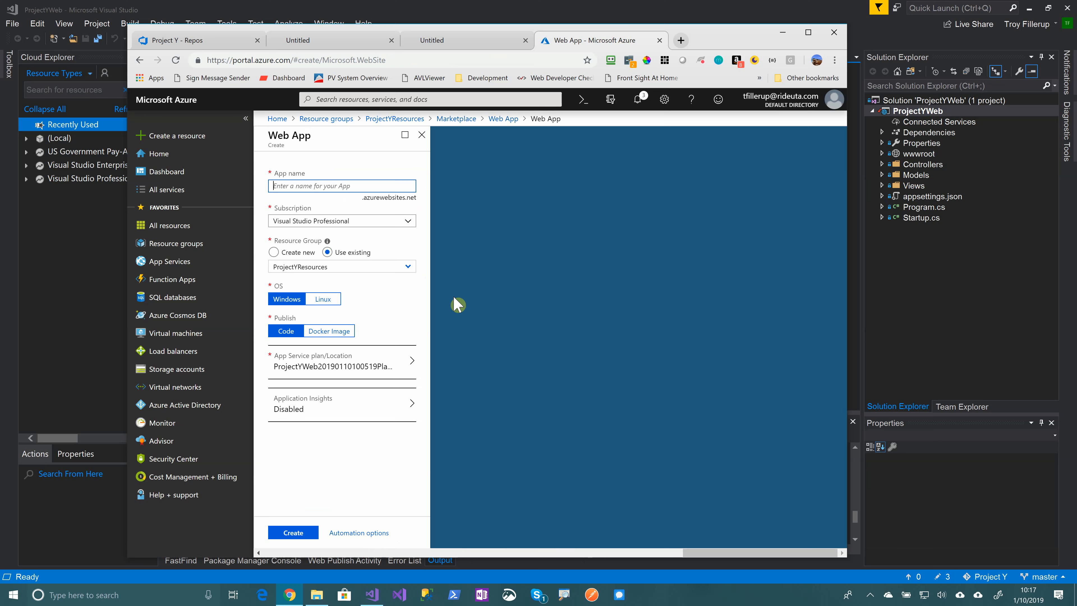
pyautogui.write('ProjectYa')
pyautogui.write('A[')
pyautogui.write('PI')
# Create the ProjectYAPI web app, open it once deployed, and return to Visual Studio
pyautogui.click(291, 534)
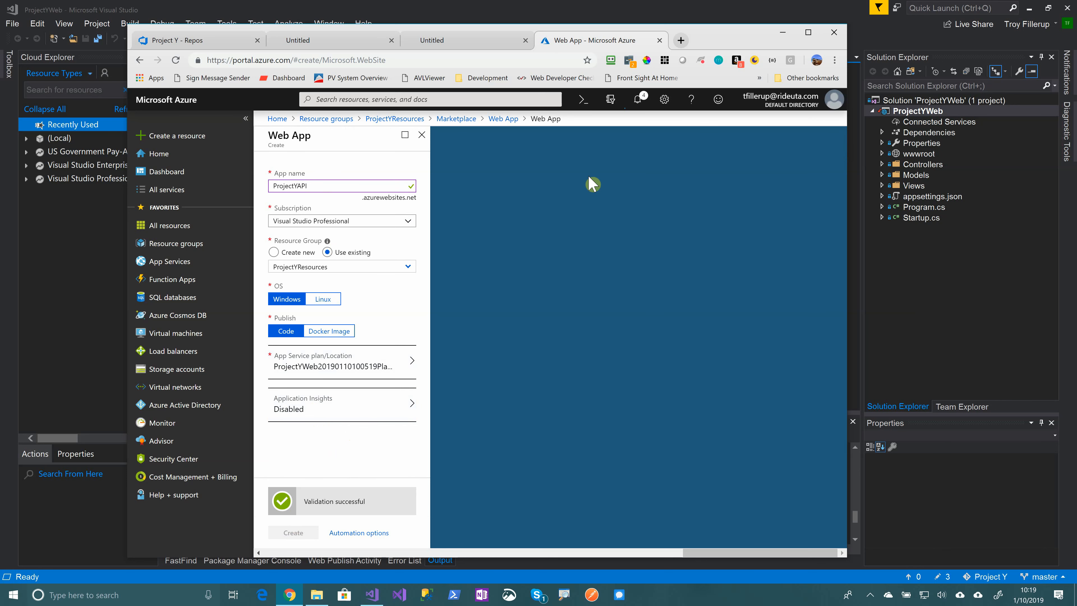
pyautogui.click(638, 105)
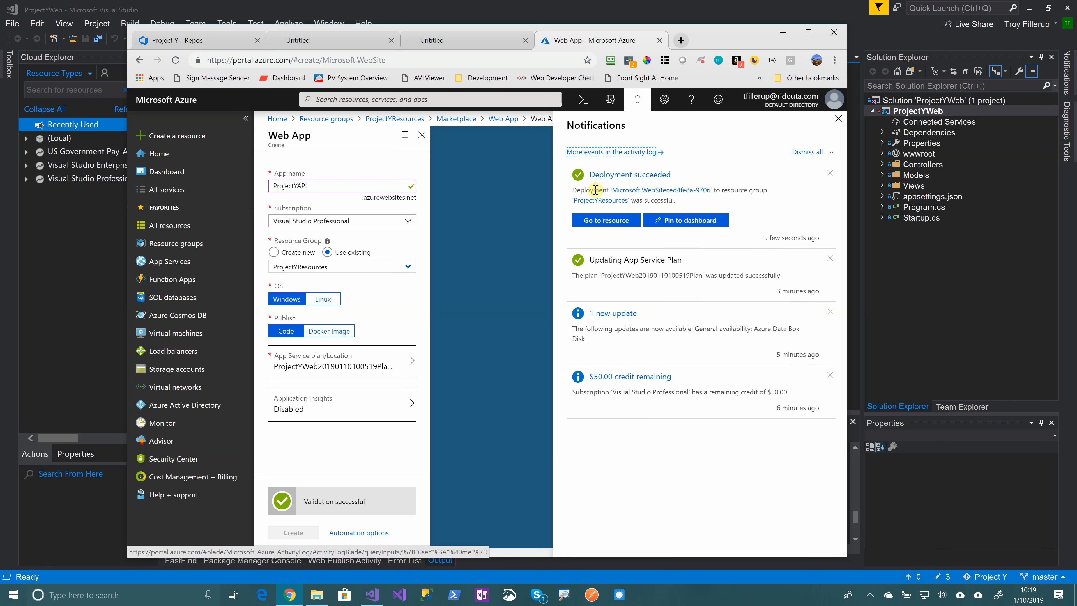
pyautogui.click(613, 221)
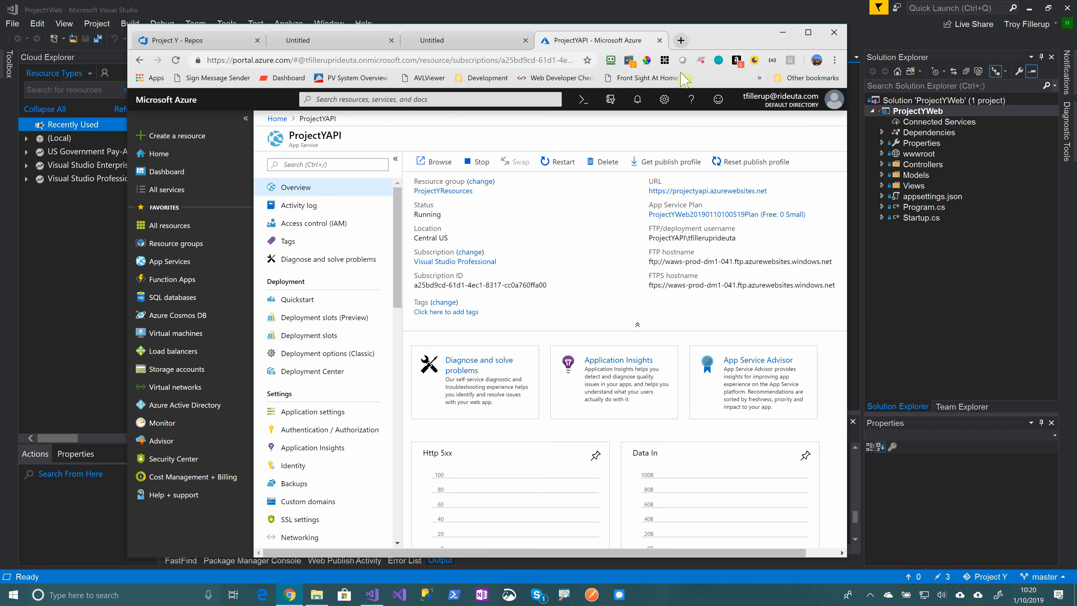
pyautogui.click(751, 13)
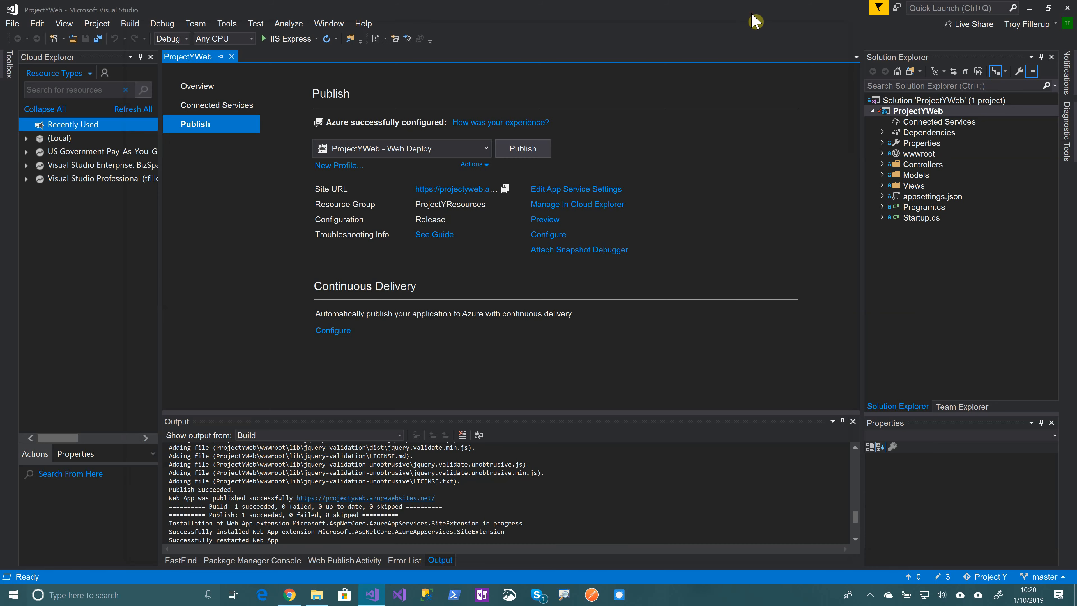
# Add an ASP.NET Core Web Application named ProjectYAPI to the solution using the API template
pyautogui.rightClick(914, 100)
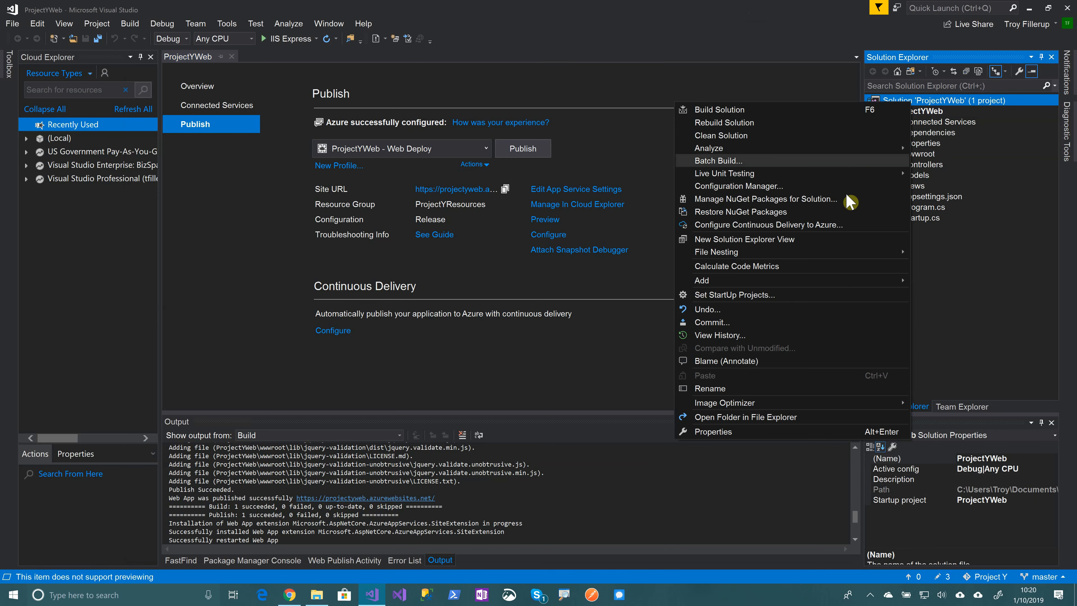
pyautogui.moveTo(852, 280)
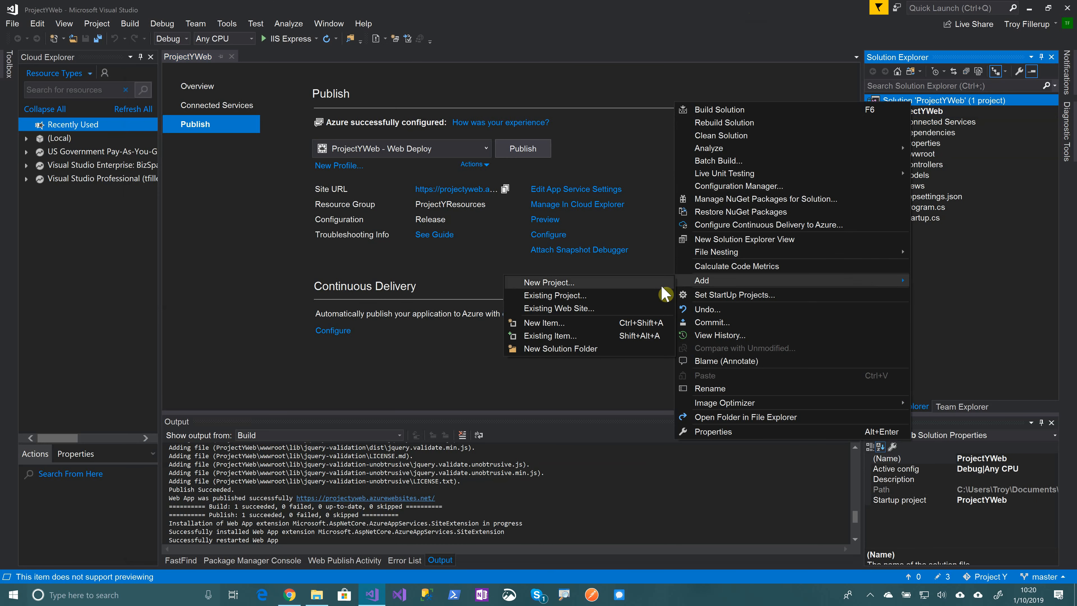
pyautogui.click(646, 283)
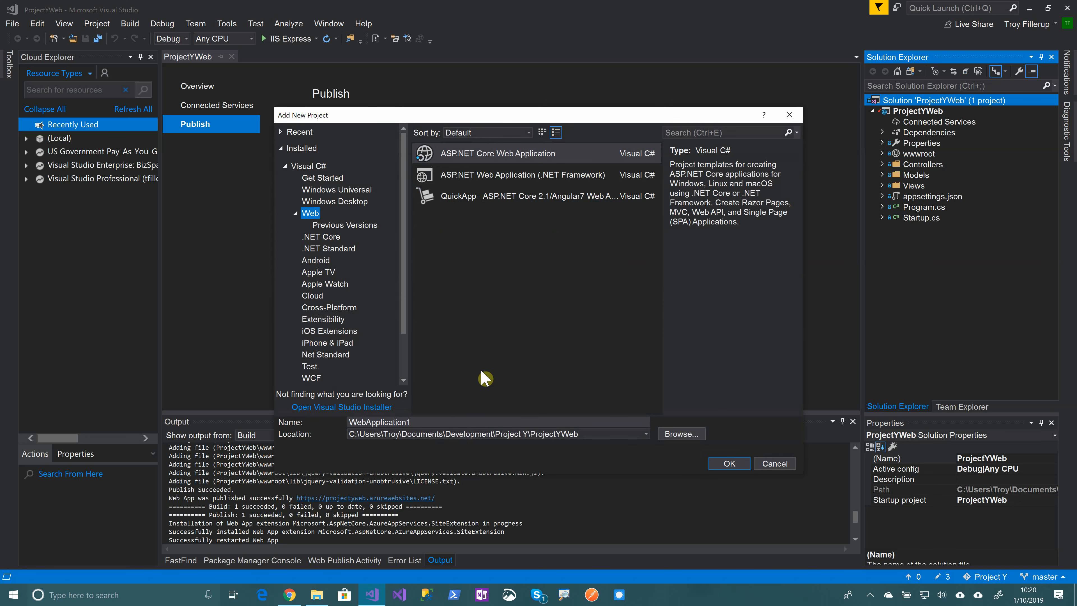
pyautogui.click(370, 422)
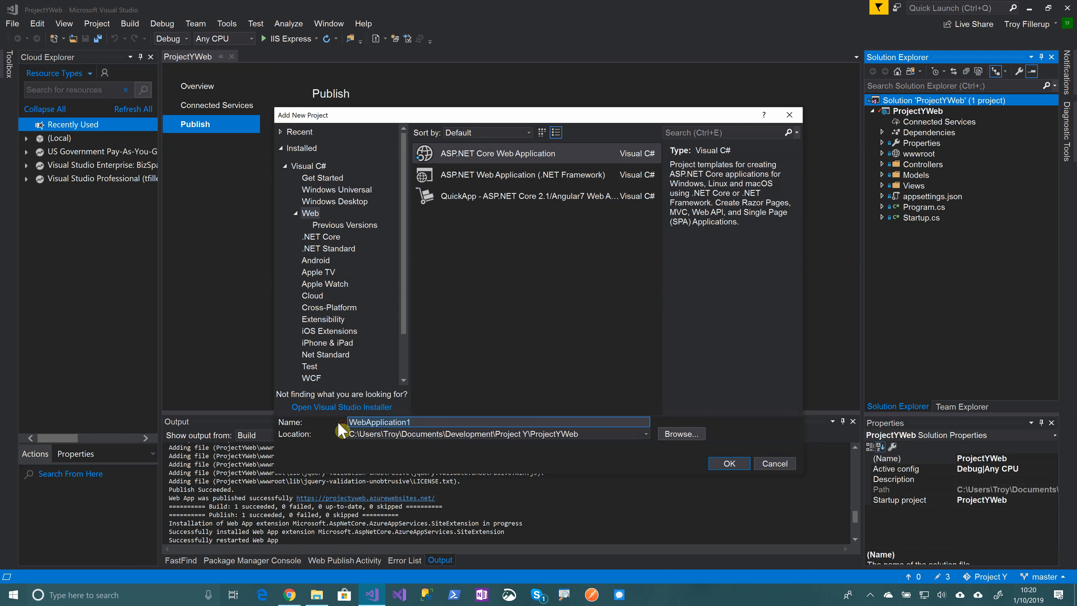
pyautogui.write('Projet')
pyautogui.press('BackSpace')
pyautogui.write('ctYAPI')
pyautogui.click(730, 463)
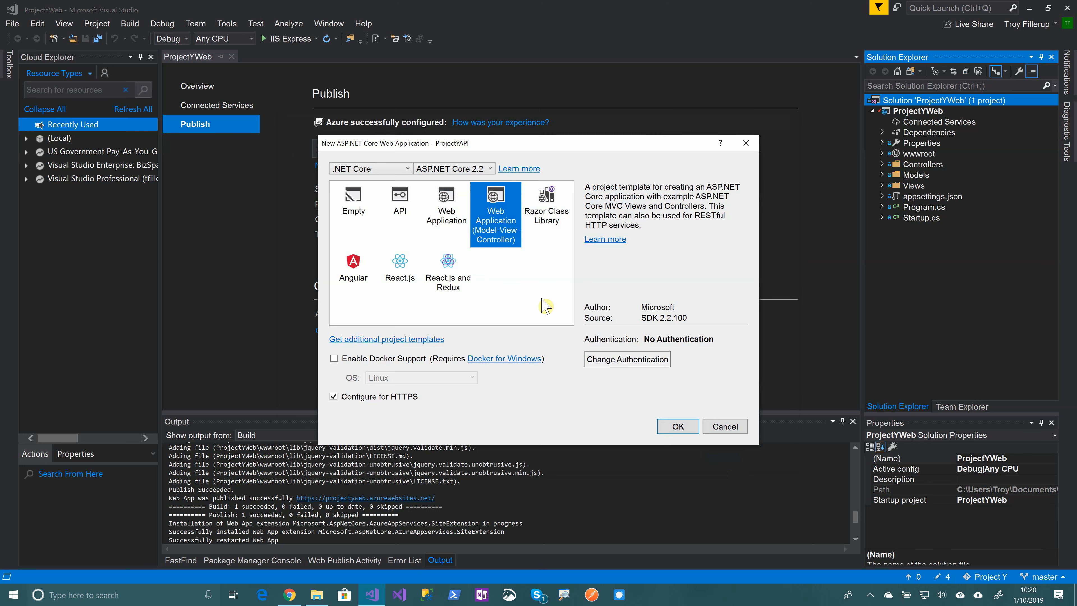
pyautogui.click(401, 205)
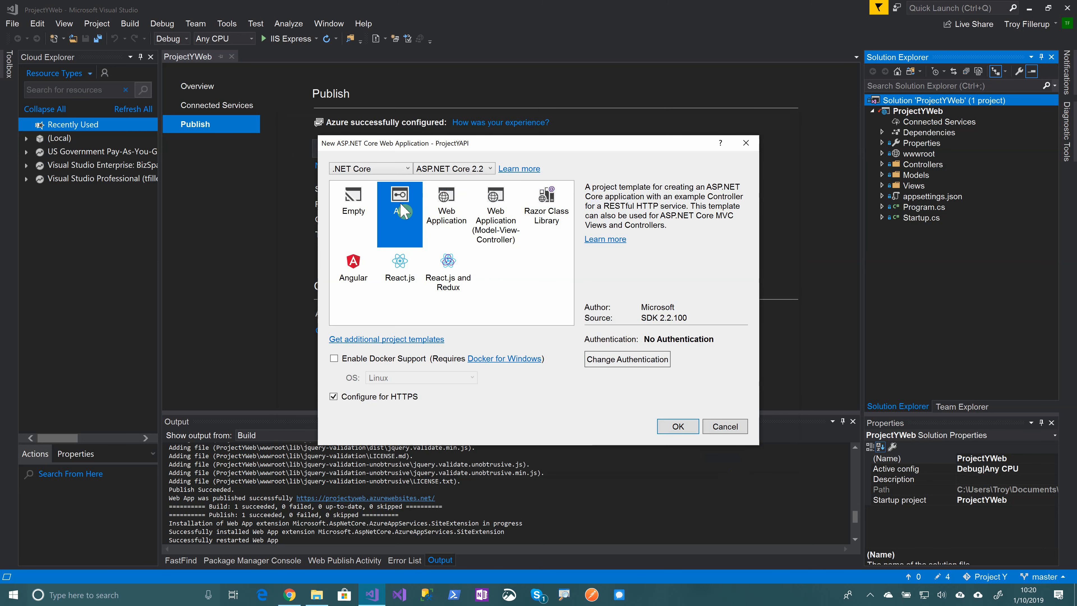
pyautogui.click(678, 427)
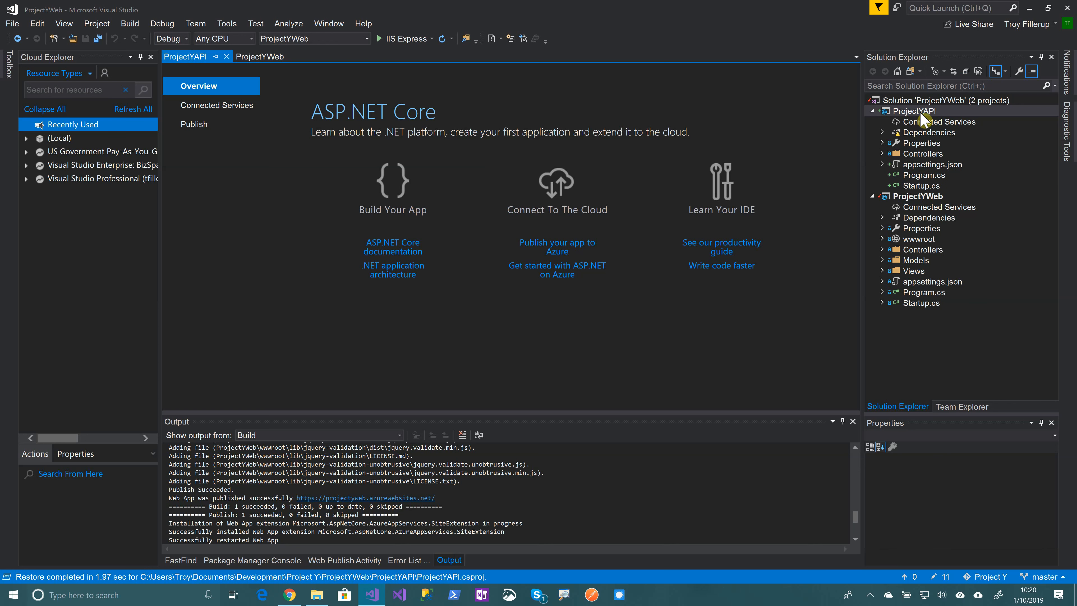
# Publish ProjectYAPI to its existing App Service under ProjectYResources
pyautogui.rightClick(922, 116)
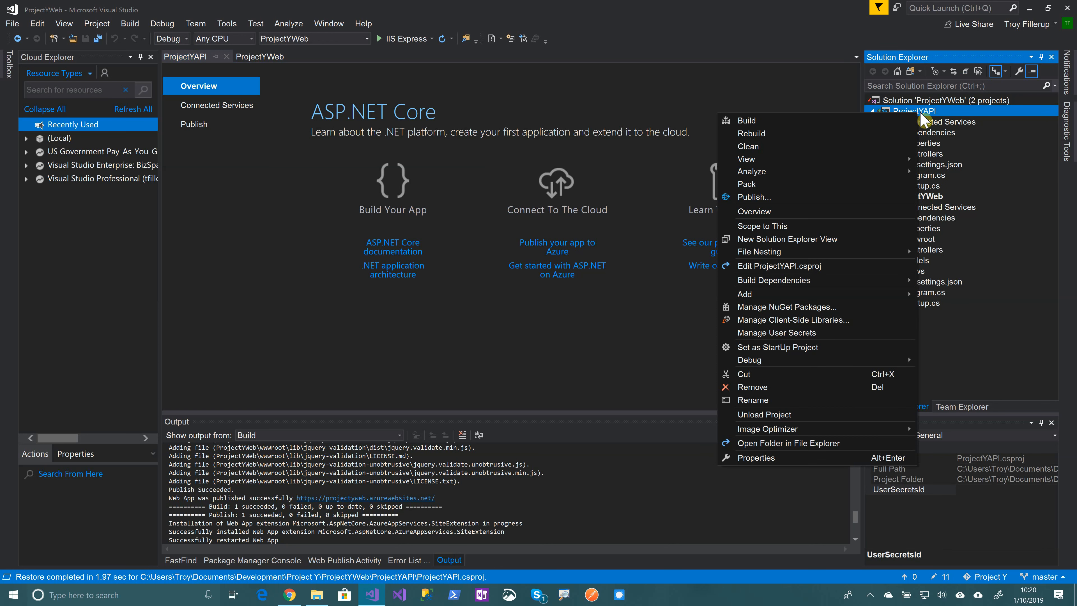
pyautogui.click(789, 200)
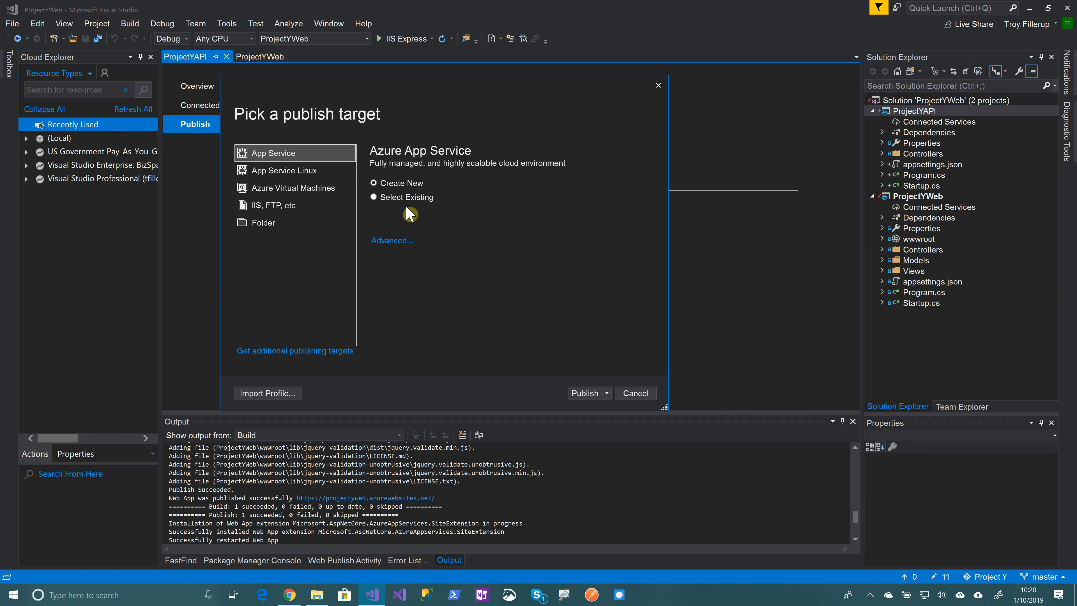
pyautogui.click(374, 197)
pyautogui.click(584, 394)
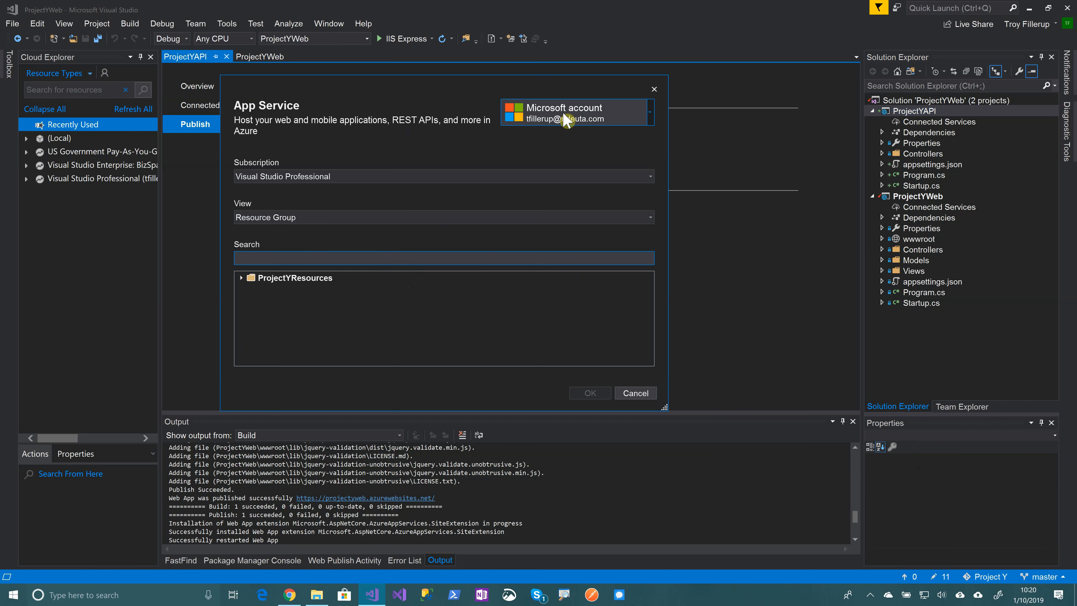
pyautogui.click(242, 278)
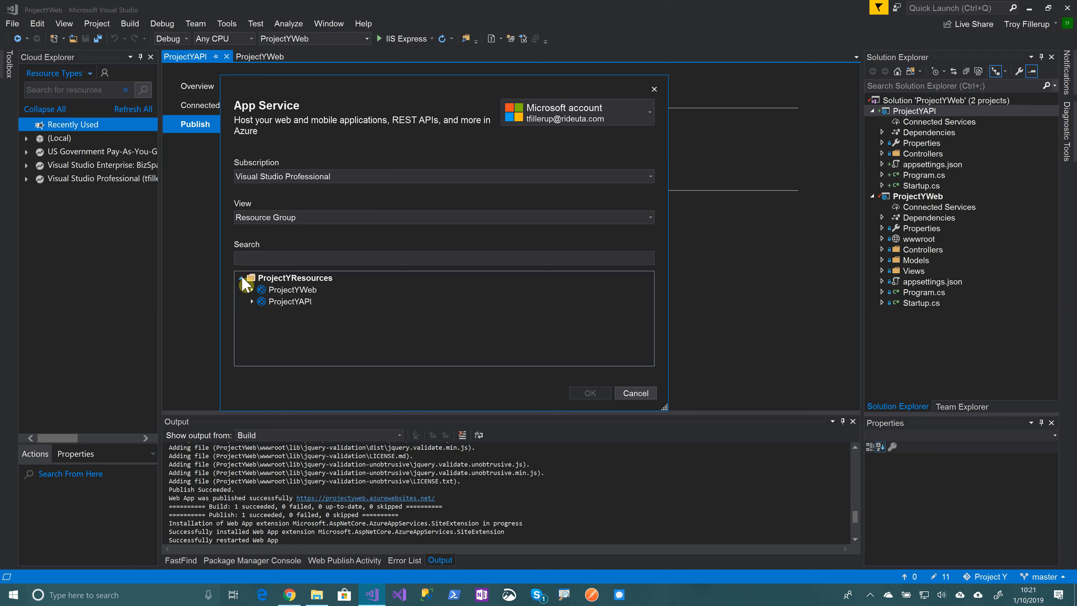
pyautogui.click(293, 301)
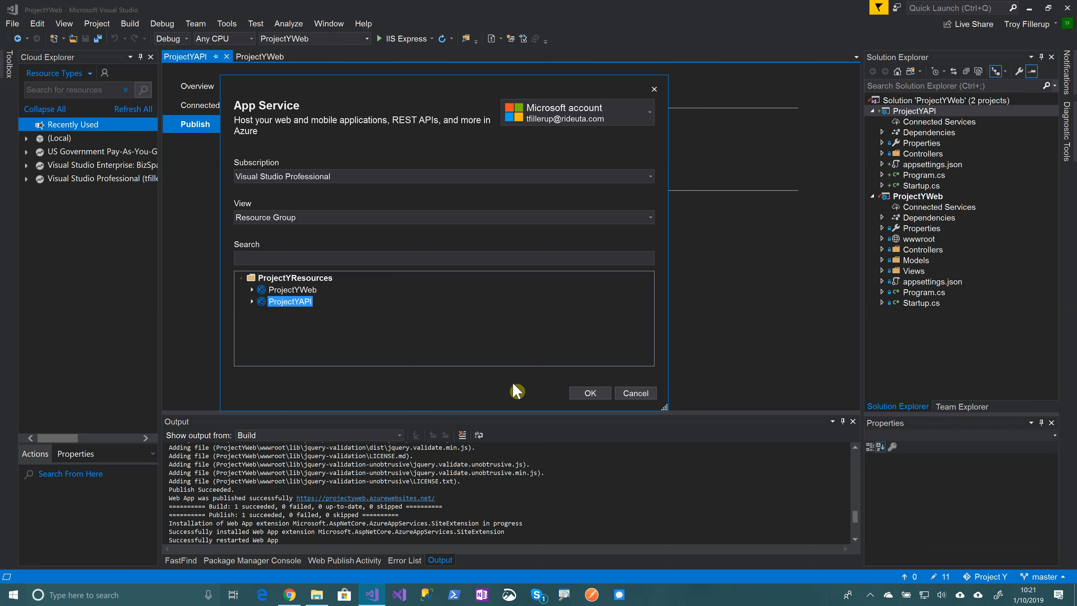
pyautogui.click(590, 393)
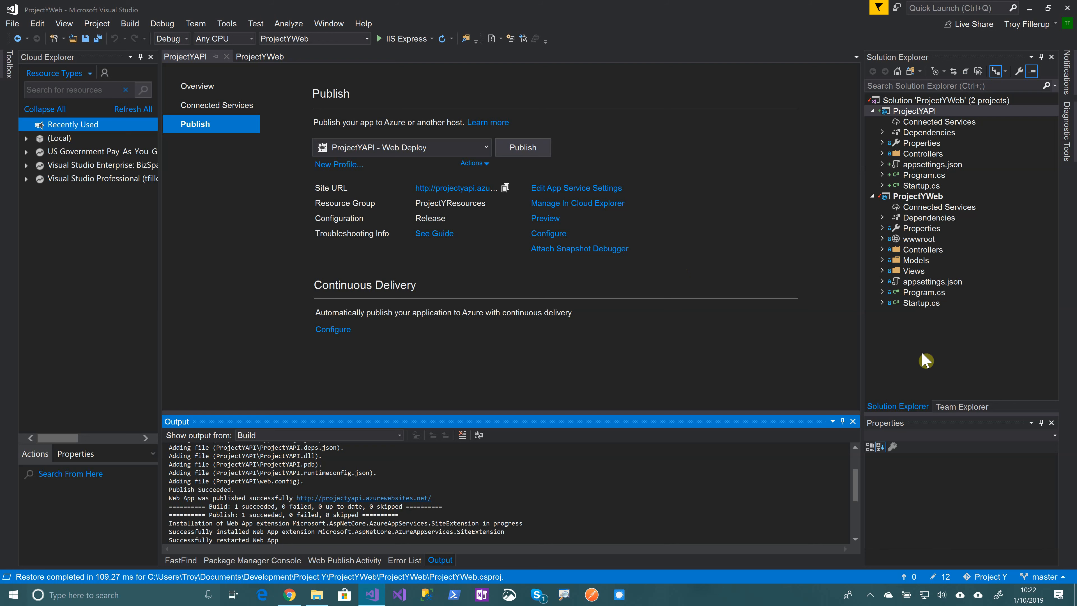
# Commit all pending changes as 'Added an API Project' and sync with the remote repository
pyautogui.click(962, 407)
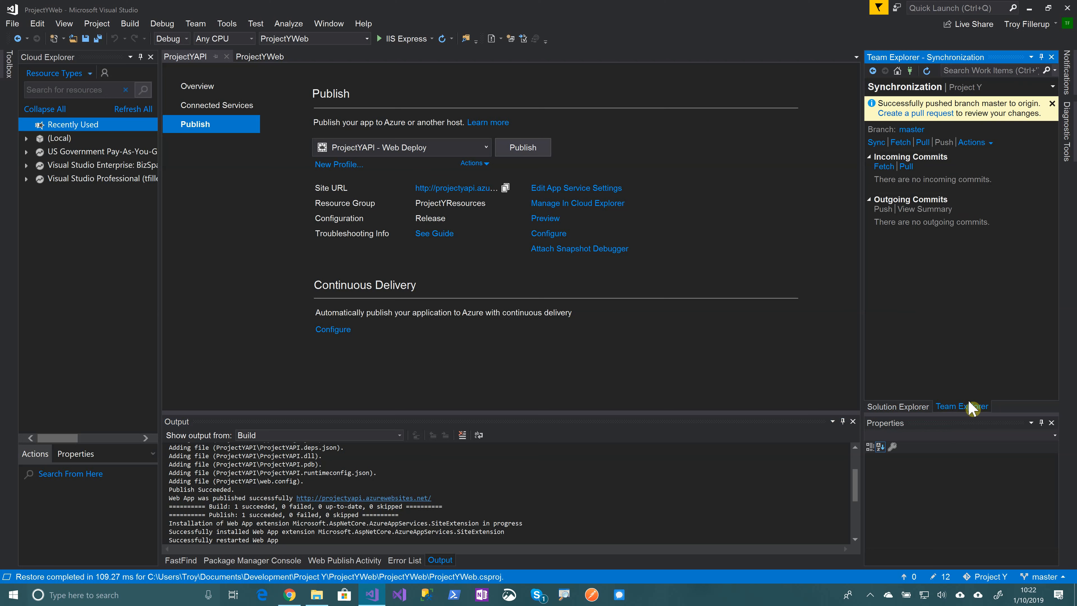
pyautogui.click(911, 88)
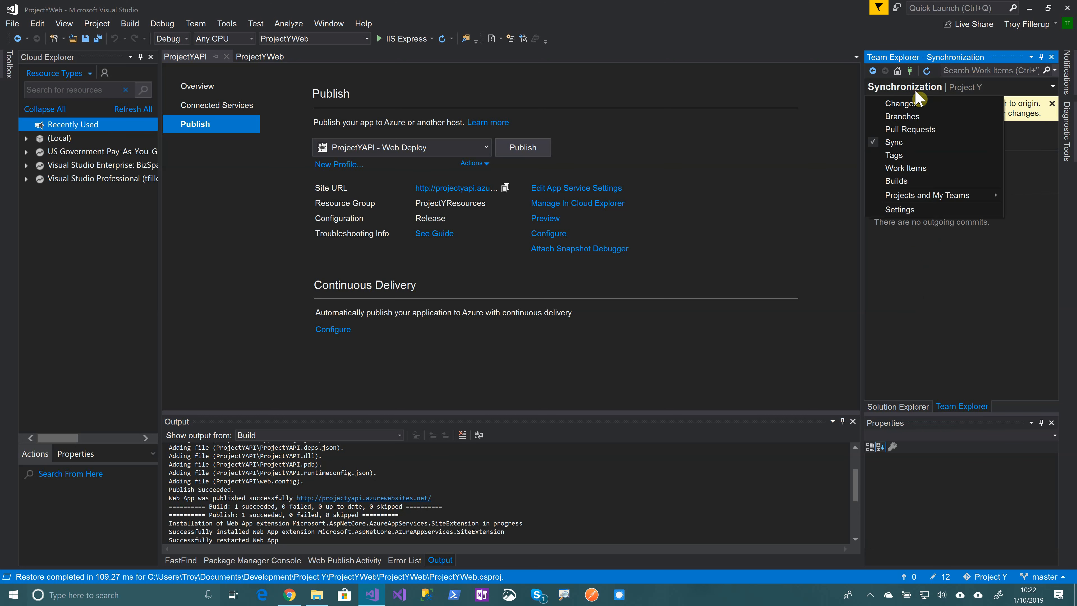
pyautogui.click(893, 104)
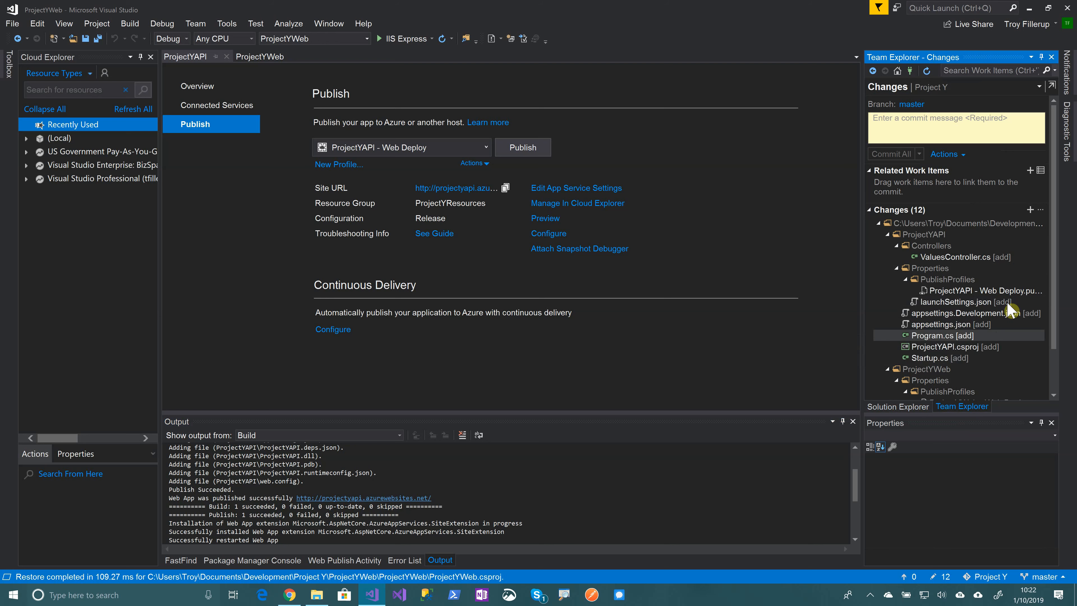
pyautogui.click(907, 135)
pyautogui.write('Add')
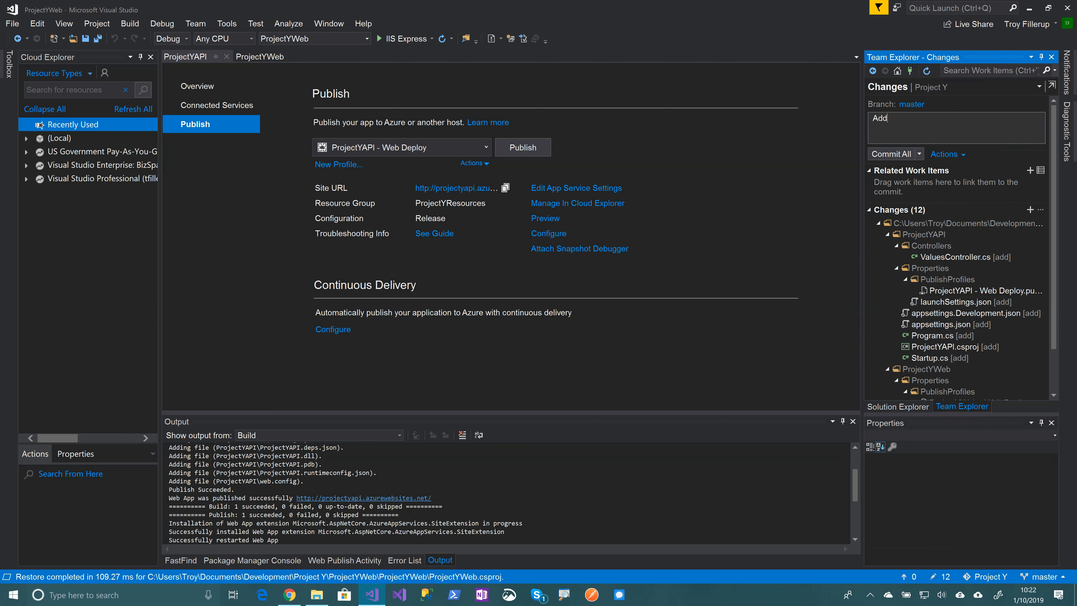
pyautogui.write('ed an API Project')
pyautogui.click(920, 154)
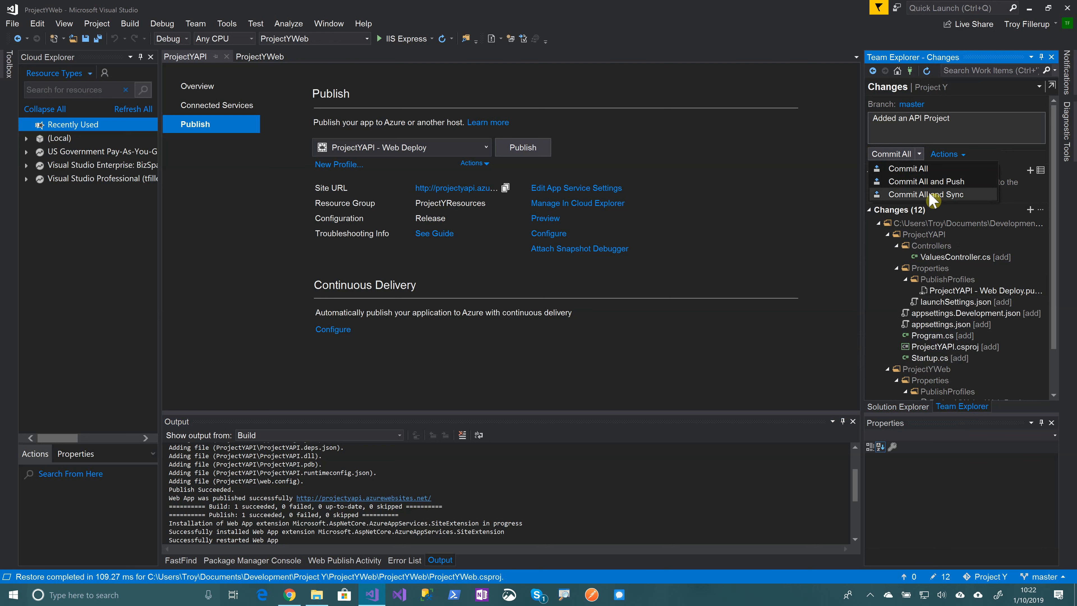
pyautogui.click(930, 194)
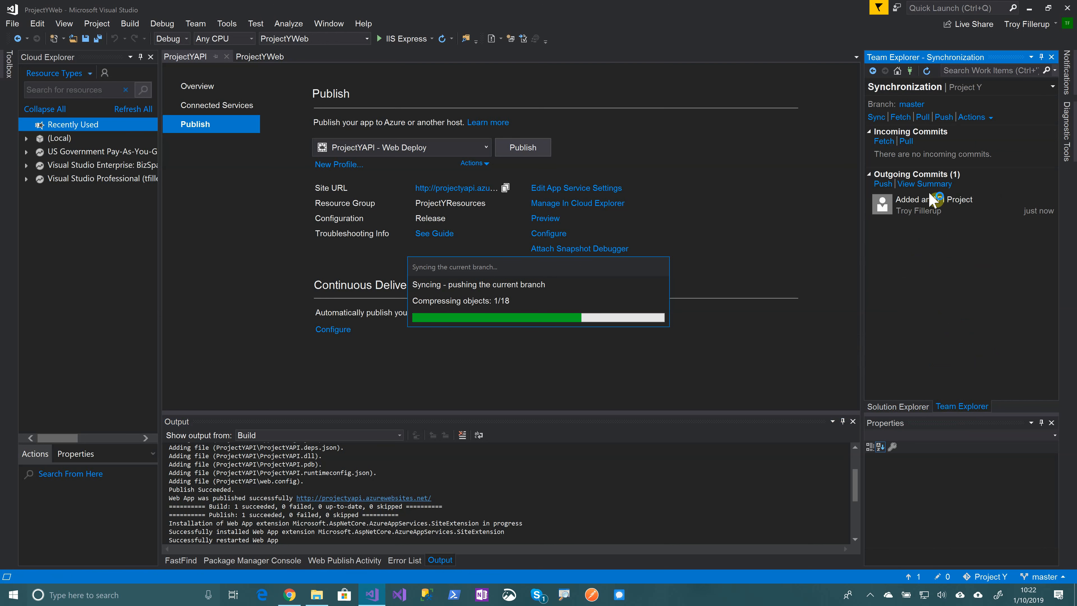
# Close the 404 tab in Chrome and expand ProjectYWeb in the Project Y repository files
pyautogui.click(290, 594)
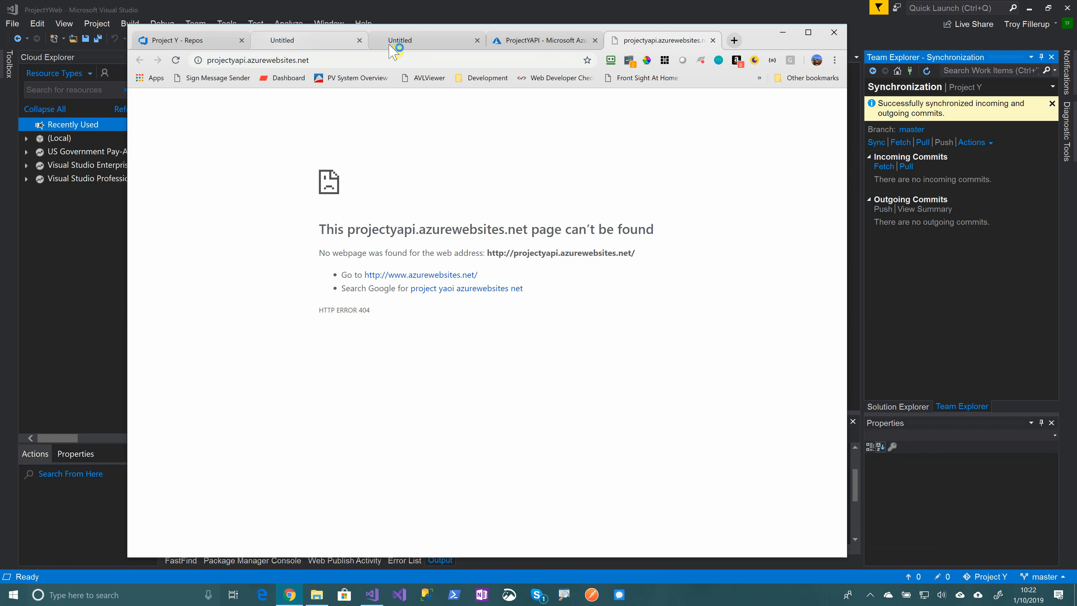
pyautogui.click(712, 41)
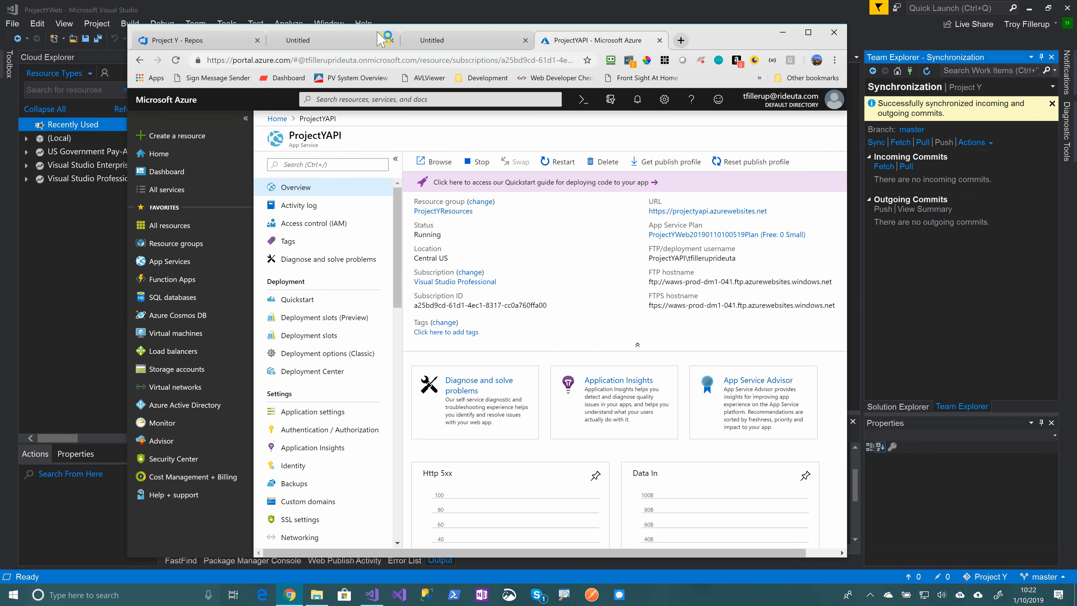
pyautogui.click(212, 41)
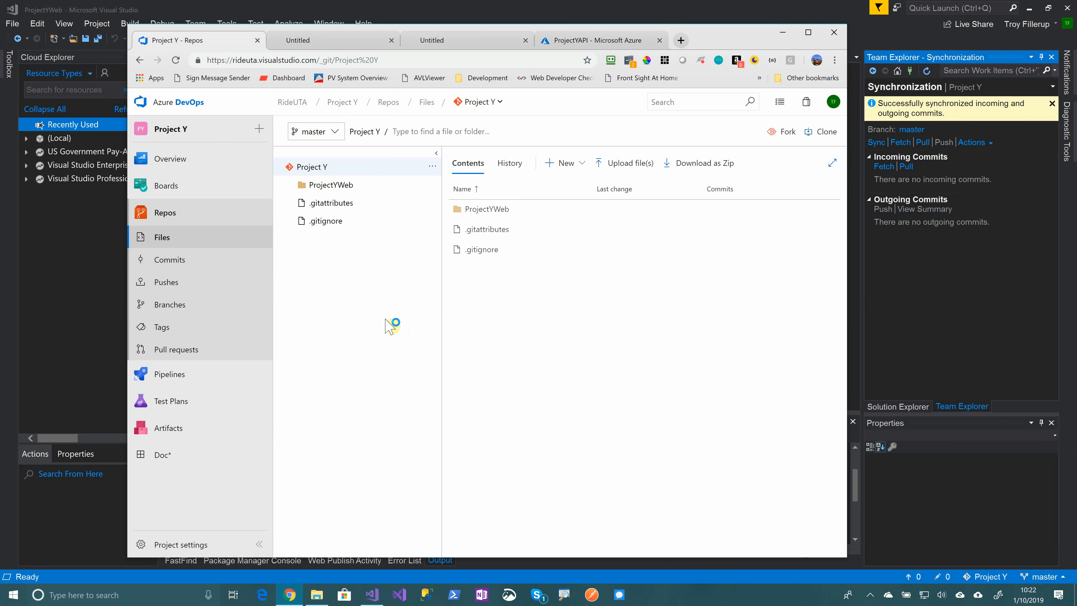
pyautogui.click(292, 186)
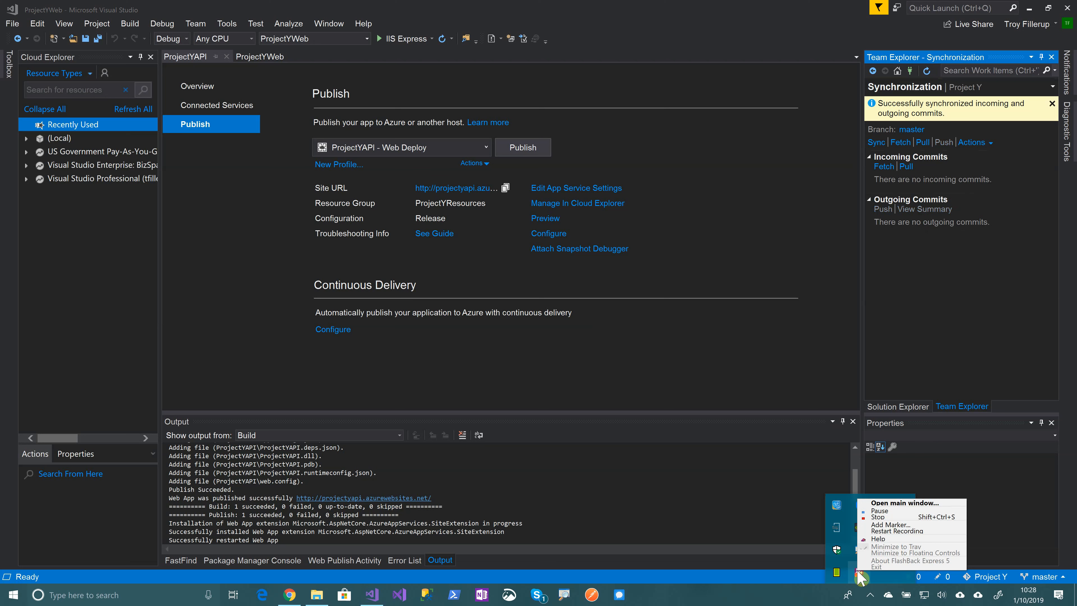
pyautogui.click(810, 376)
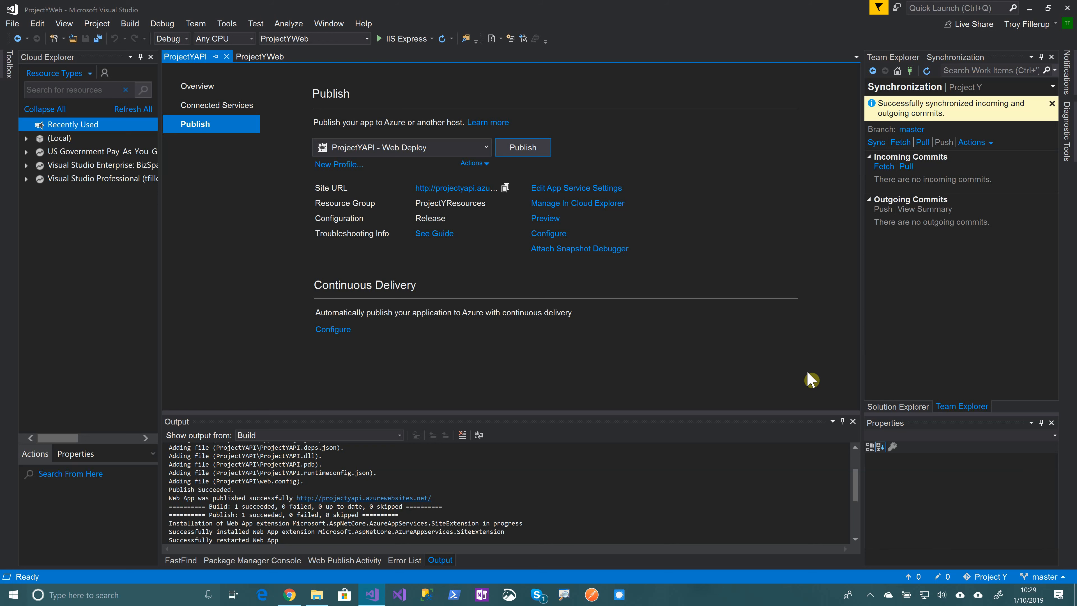
# Start a new build pipeline from Project Y's Azure Repos Git repository on the master branch
pyautogui.click(289, 594)
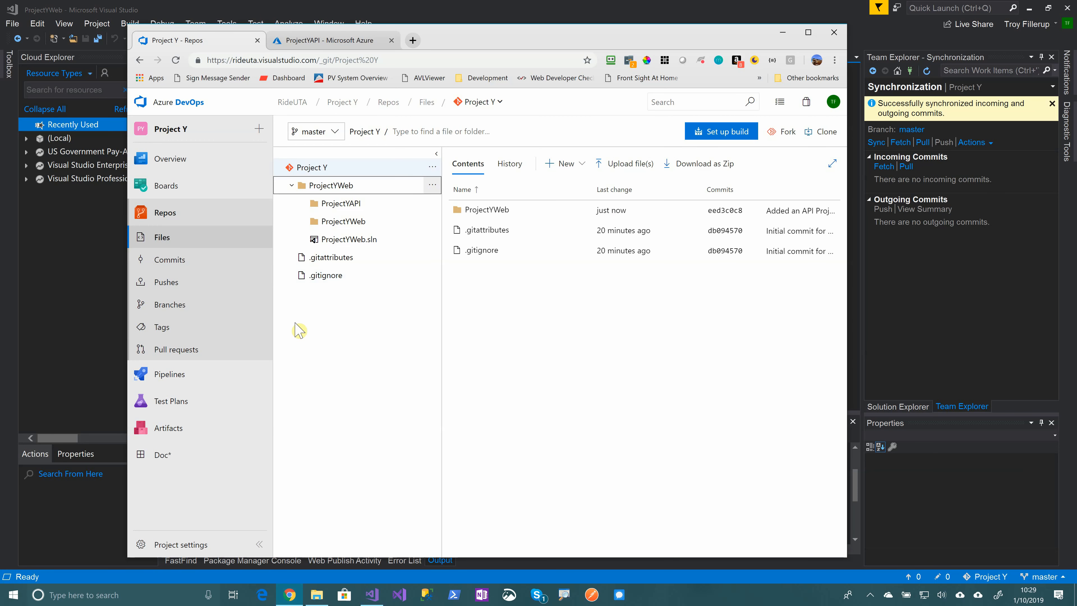
pyautogui.click(168, 374)
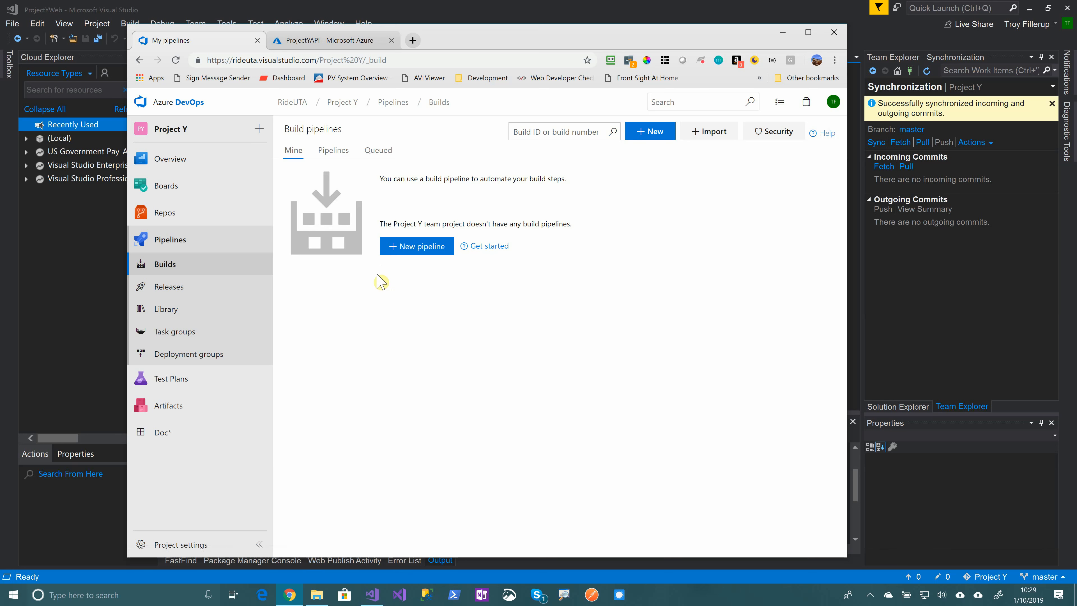
pyautogui.click(422, 250)
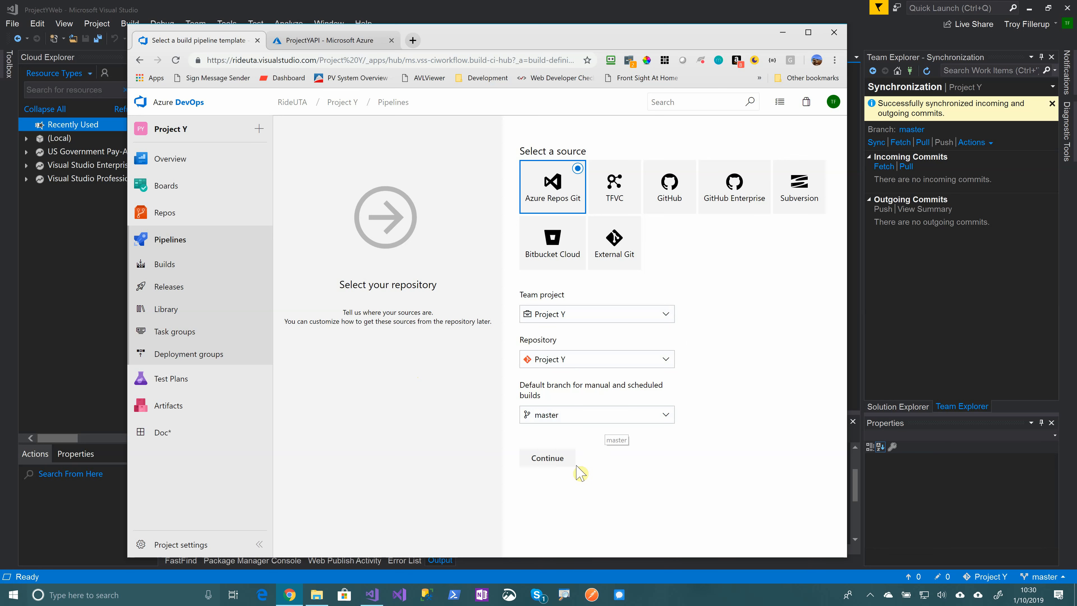
pyautogui.click(557, 463)
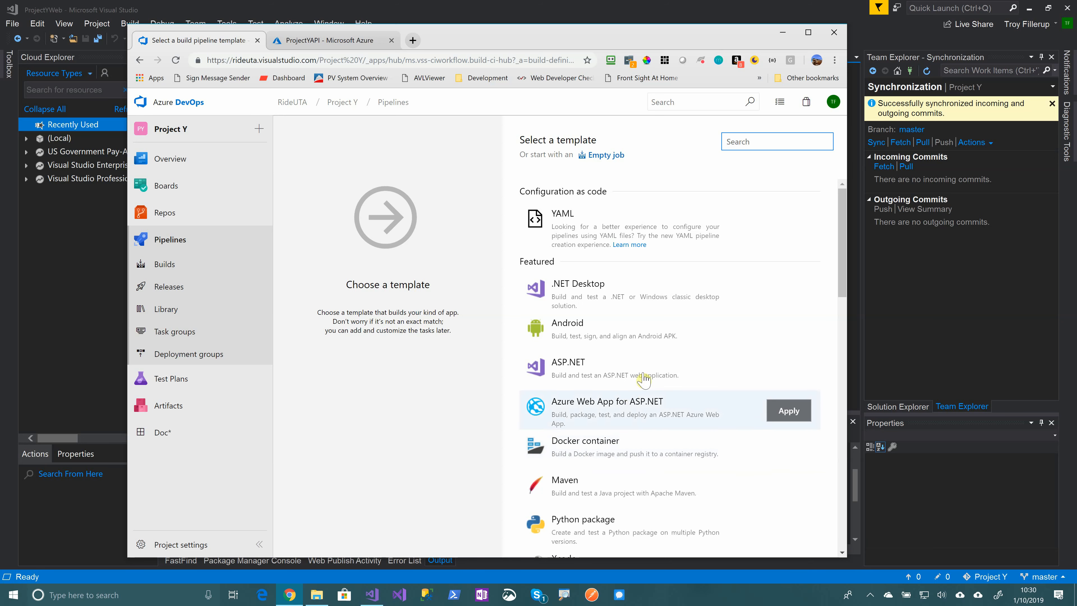
# Pick the ASP.NET Core template from the Others section of the template list
pyautogui.scroll(-5, 662, 348)
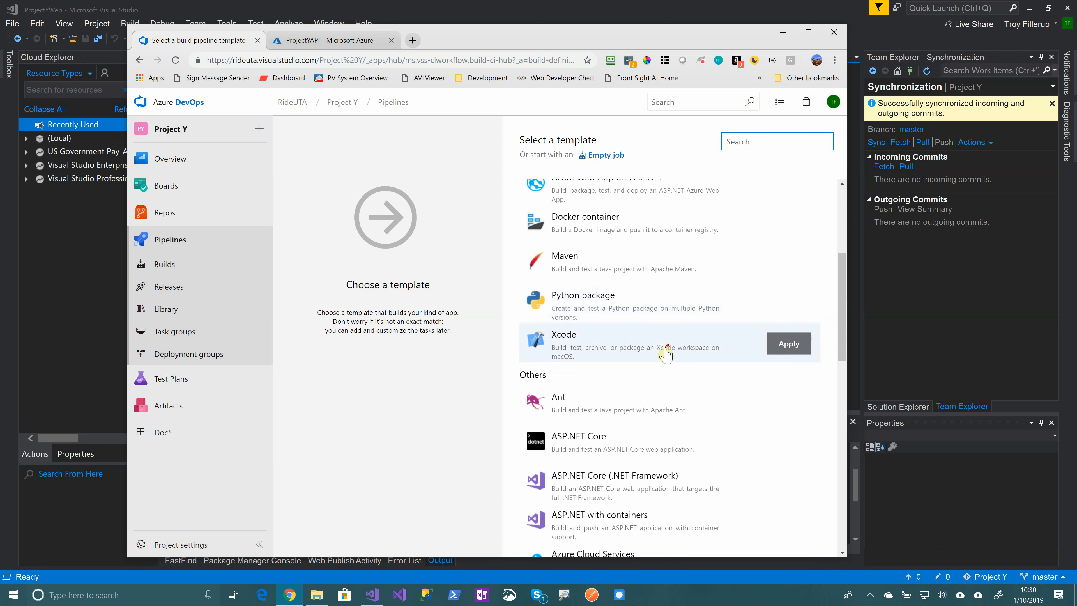
pyautogui.scroll(-8, 665, 347)
pyautogui.scroll(-7, 665, 353)
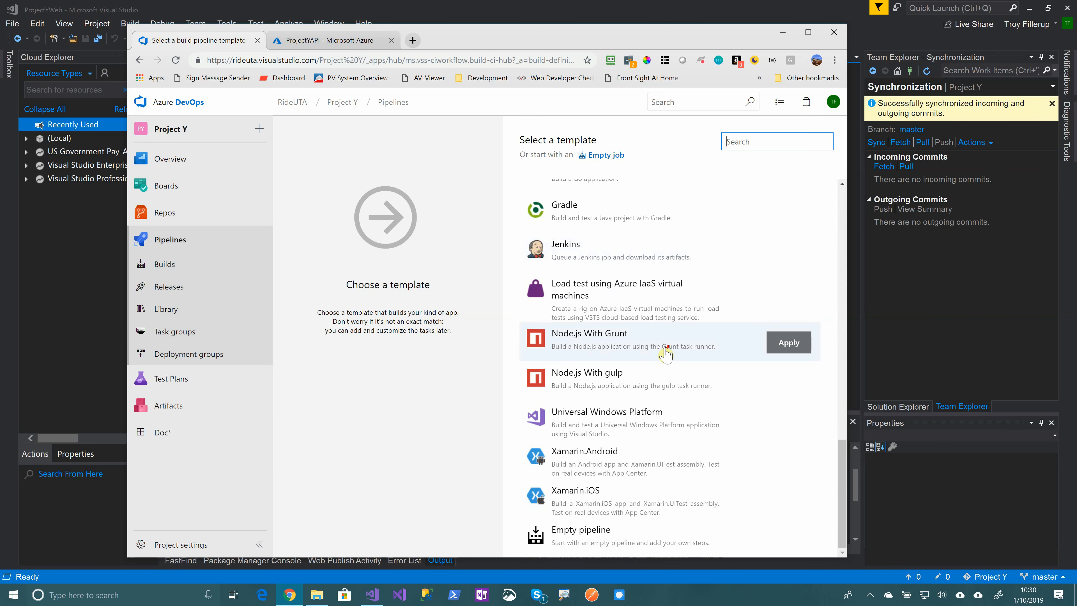
pyautogui.scroll(12, 665, 353)
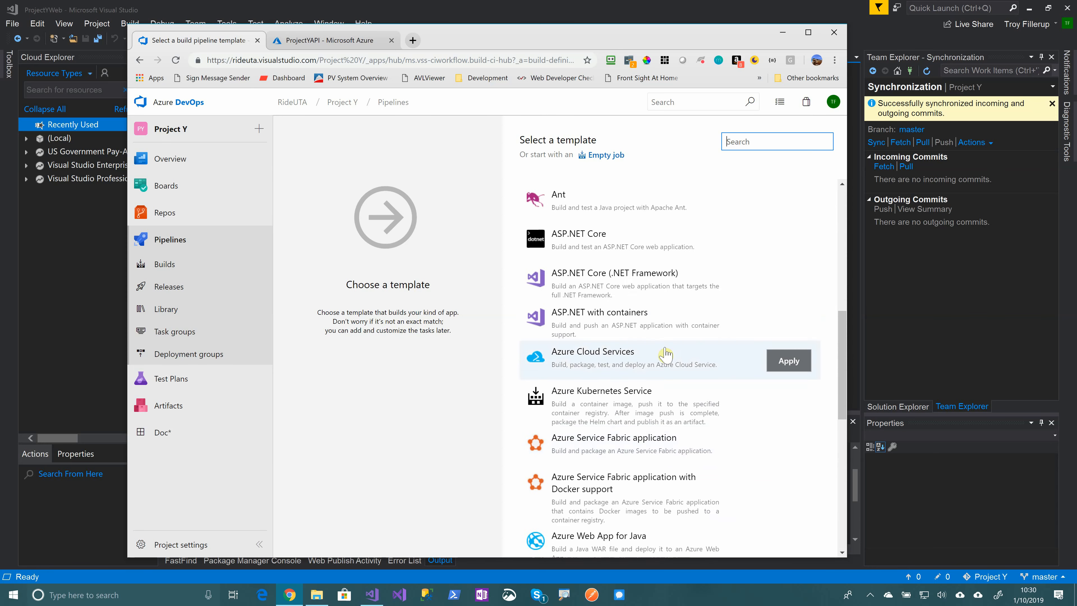
pyautogui.click(620, 302)
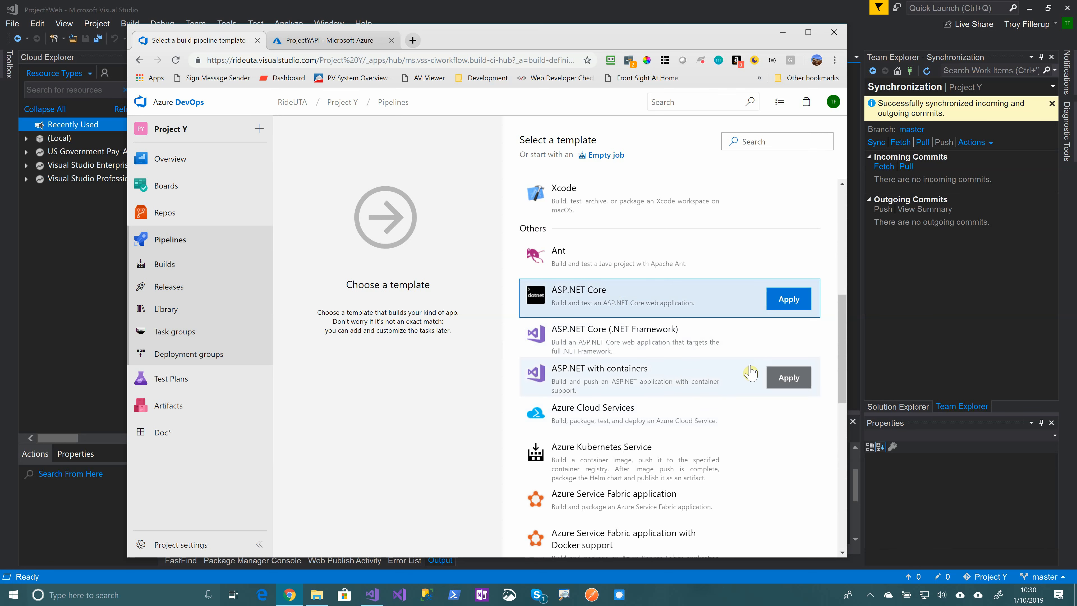
# Apply the ASP.NET Core template and rename the pipeline to 'Project Y Build Pipeline'
pyautogui.click(801, 303)
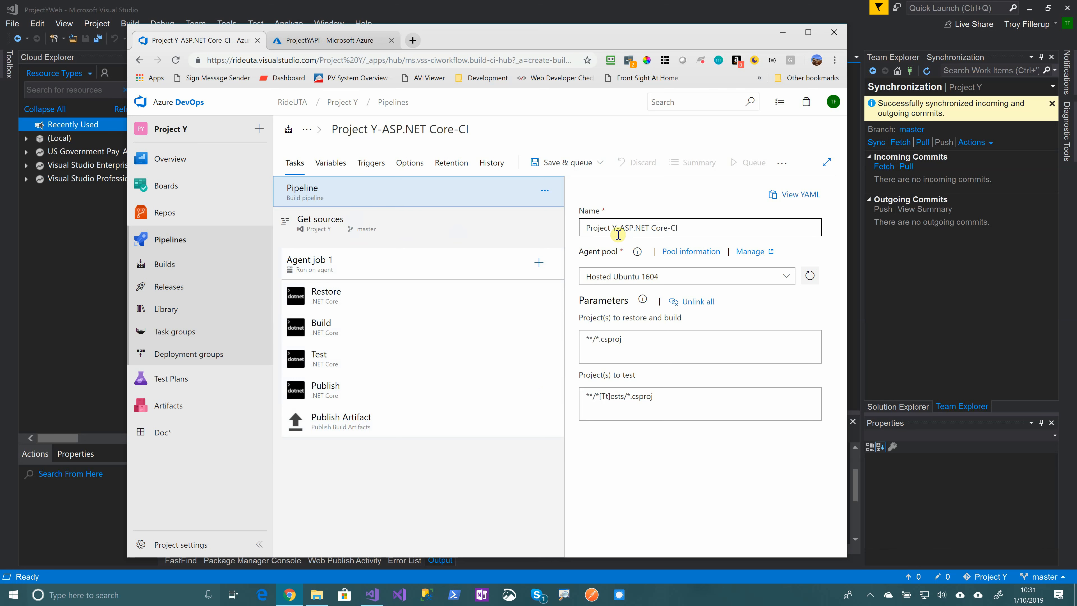
pyautogui.moveTo(615, 228); pyautogui.dragTo(755, 228)
pyautogui.write('Buil')
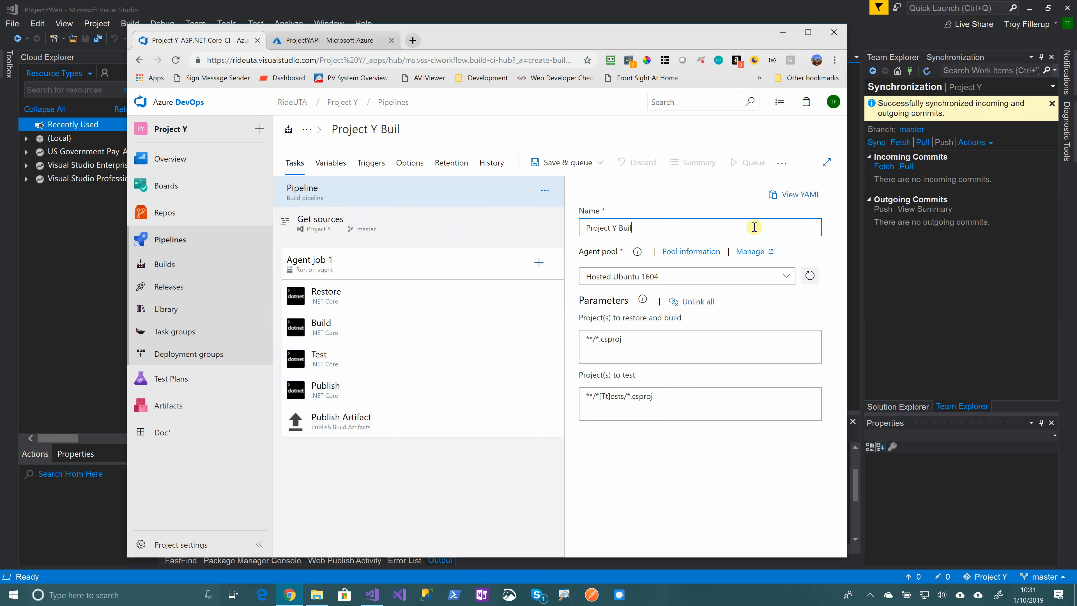
pyautogui.write('d Pipeline')
pyautogui.click(787, 277)
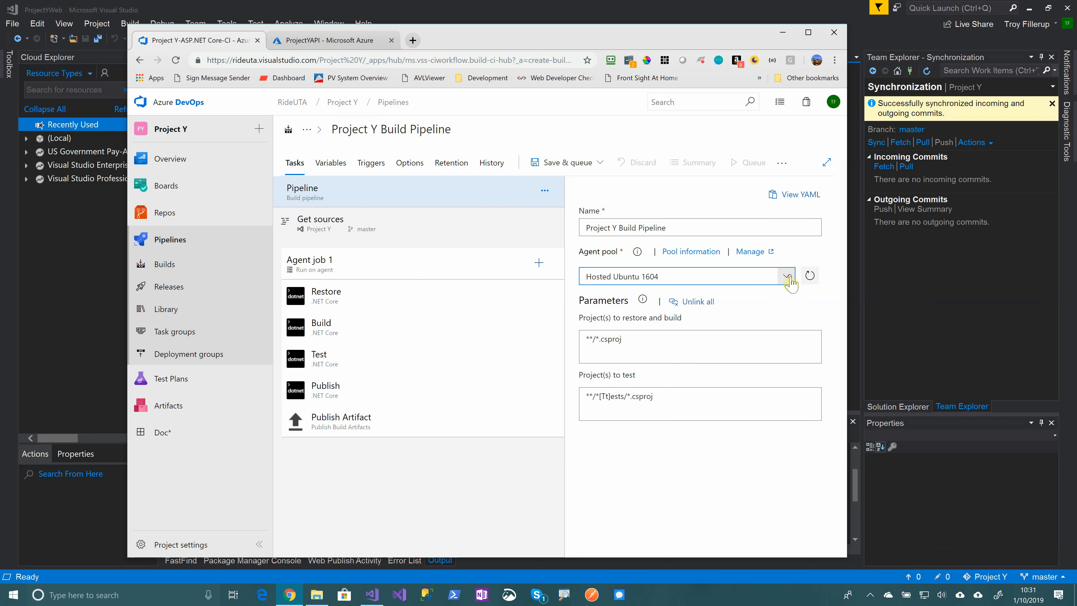
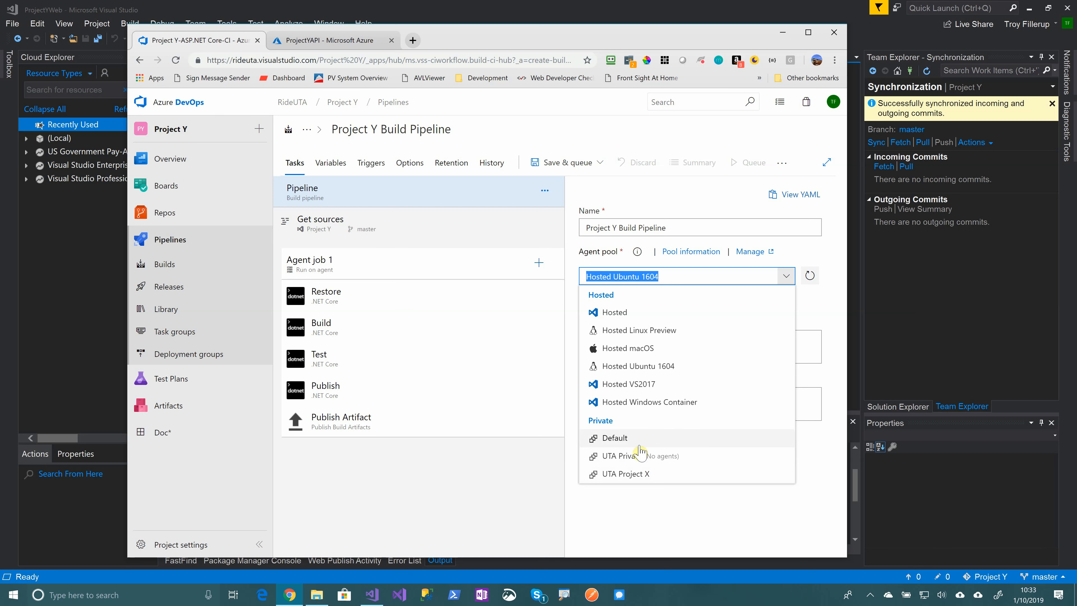
# Set the agent pool to Hosted VS2017, check the projects pattern, and show the Get sources settings
pyautogui.click(649, 384)
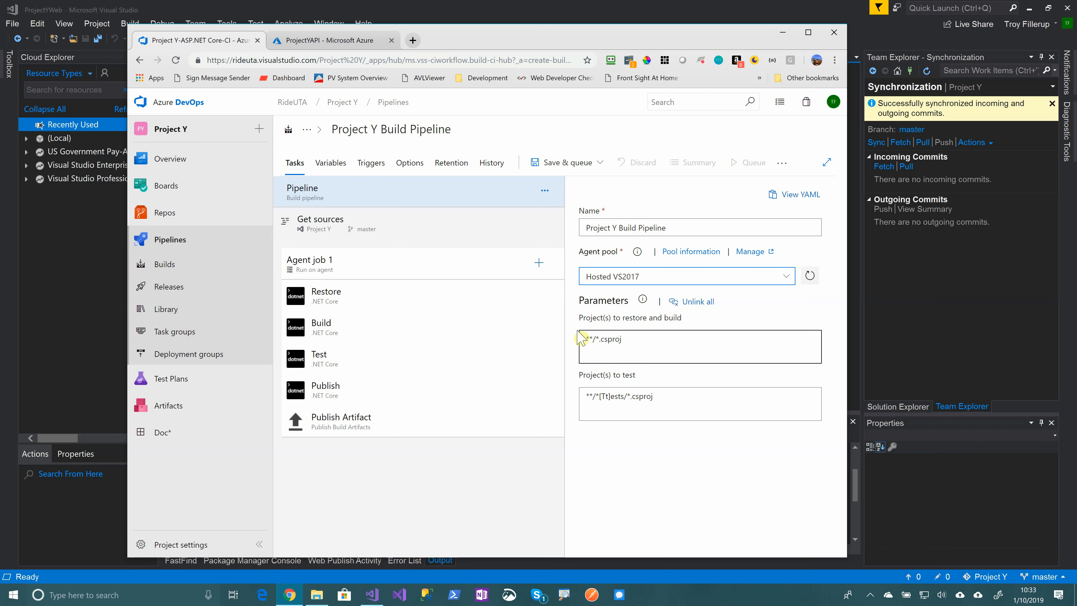
pyautogui.click(650, 341)
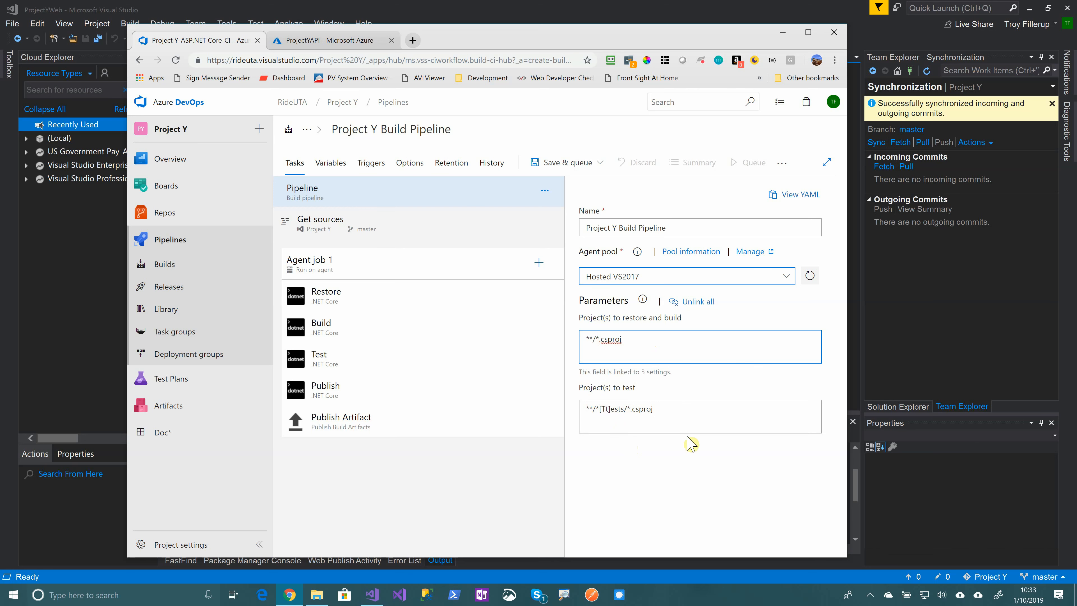
pyautogui.click(418, 228)
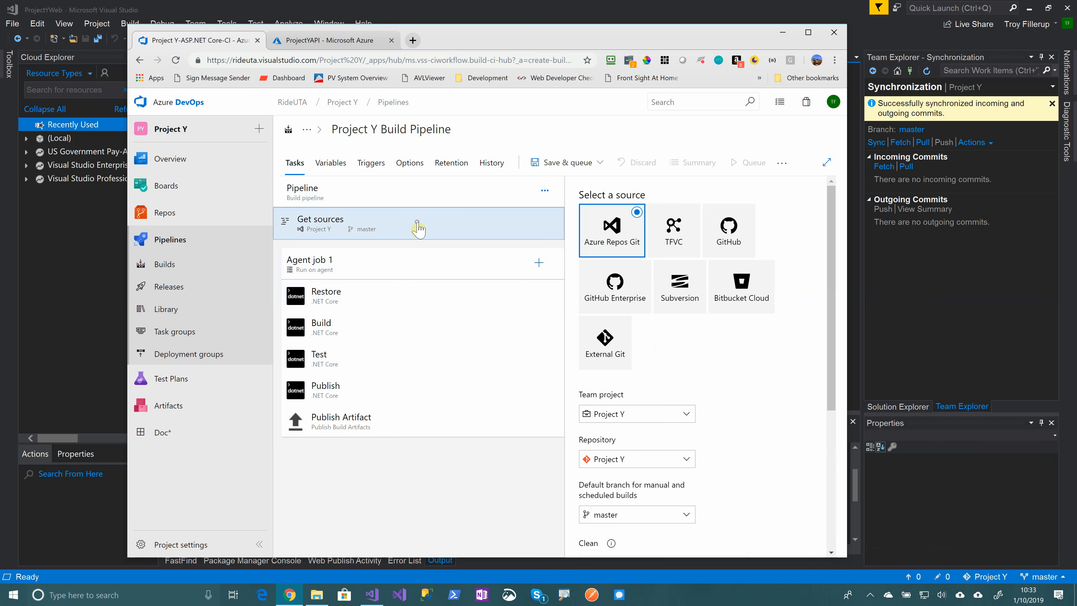
# Review Get sources, Agent job 1, and the Restore task (command restore, path **/*.csproj)
pyautogui.moveTo(827, 248); pyautogui.dragTo(833, 308)
pyautogui.scroll(-3, 726, 435)
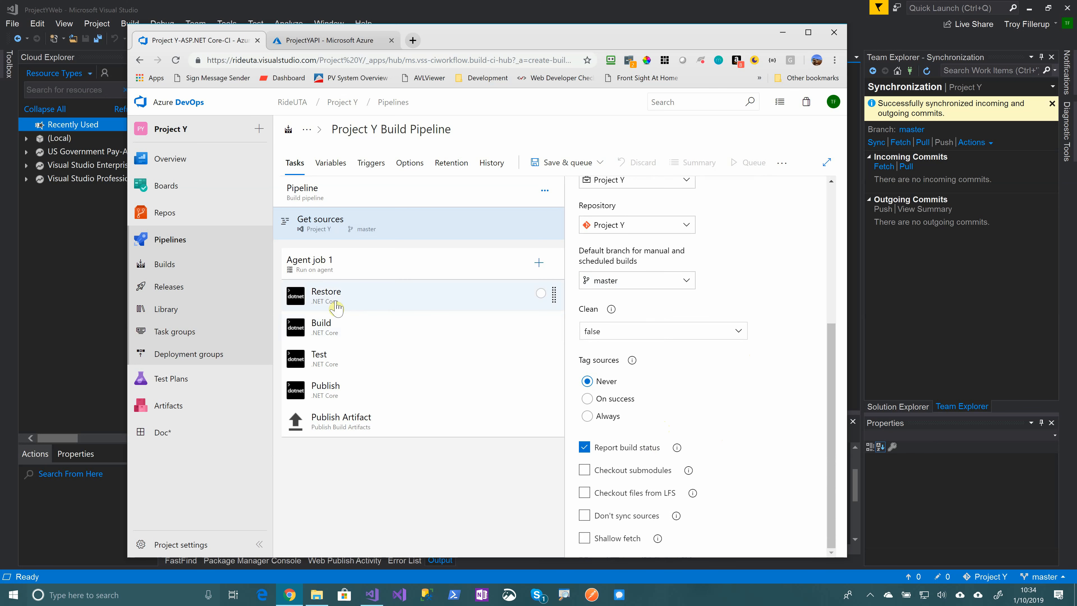
pyautogui.click(379, 272)
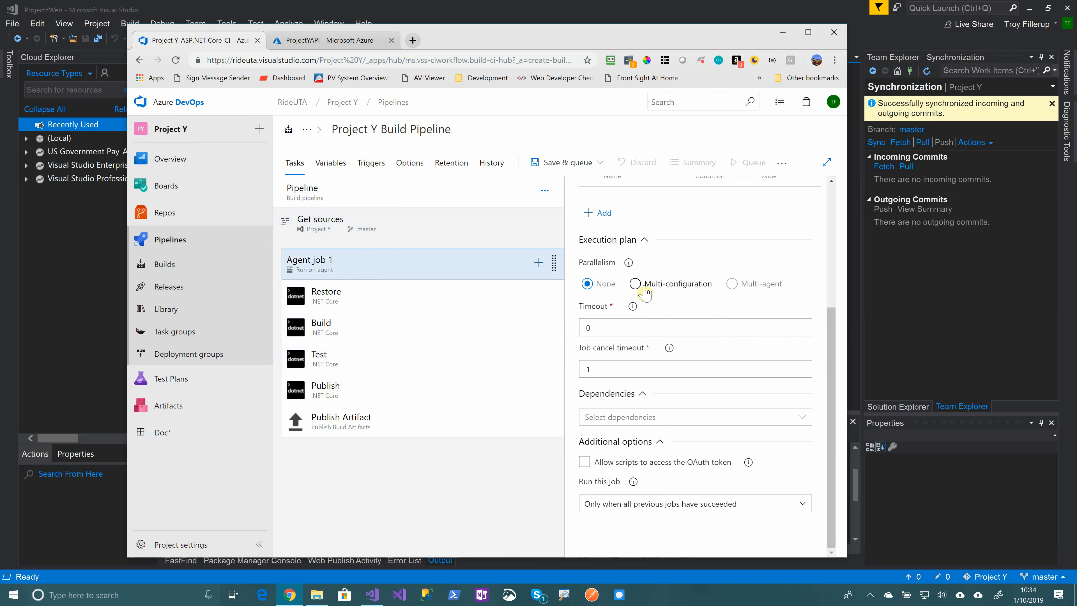
pyautogui.click(326, 294)
pyautogui.scroll(-1, 721, 409)
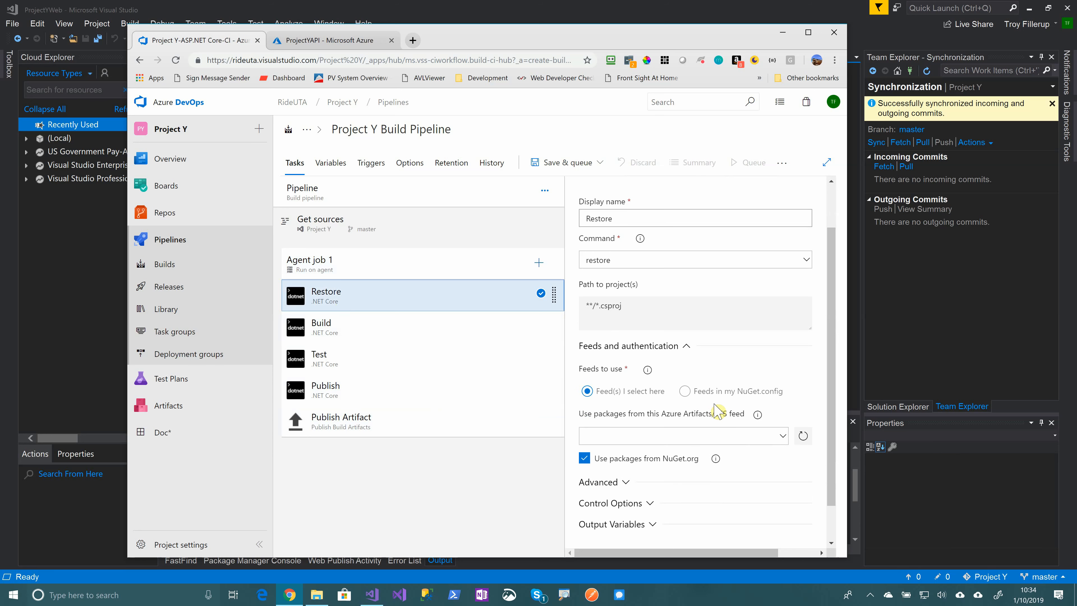
# Review the Restore, Build, Test and Publish tasks, then bring up the Save prompt with folder \
pyautogui.scroll(1, 721, 410)
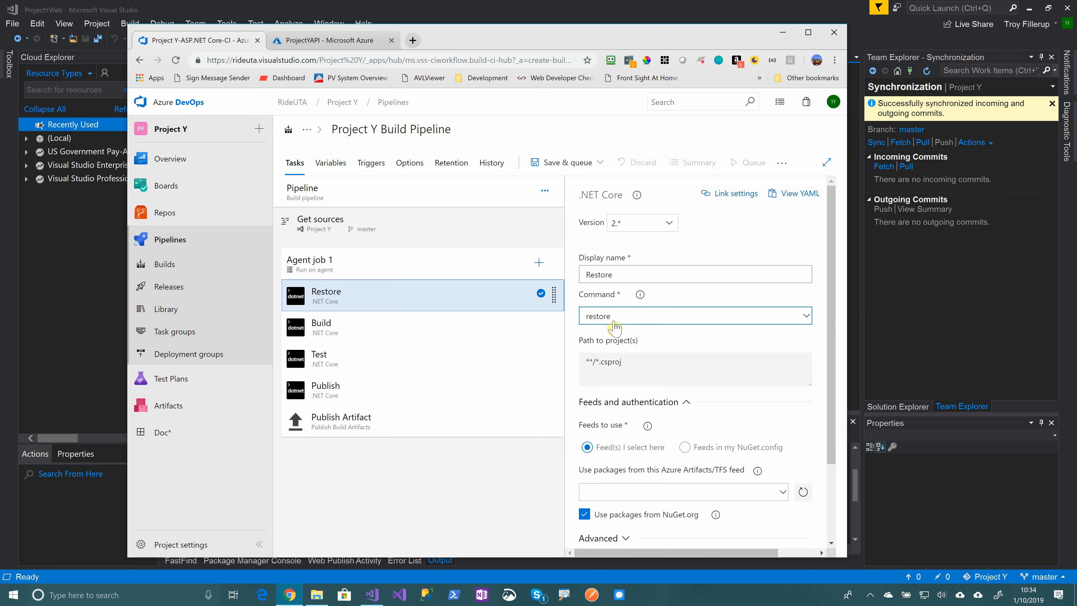
pyautogui.scroll(-2, 636, 342)
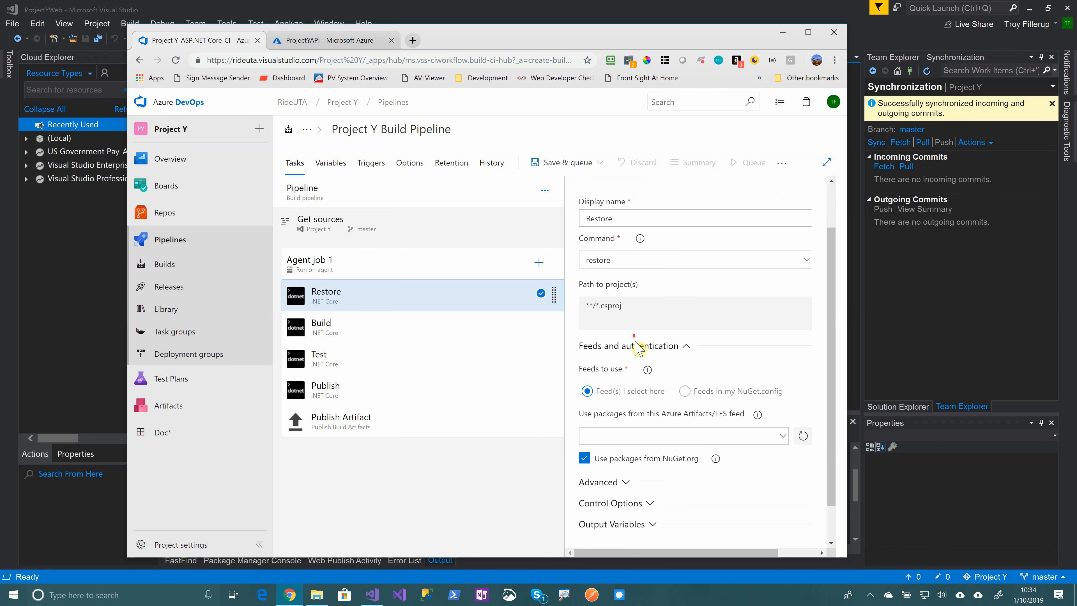
pyautogui.scroll(-1, 644, 401)
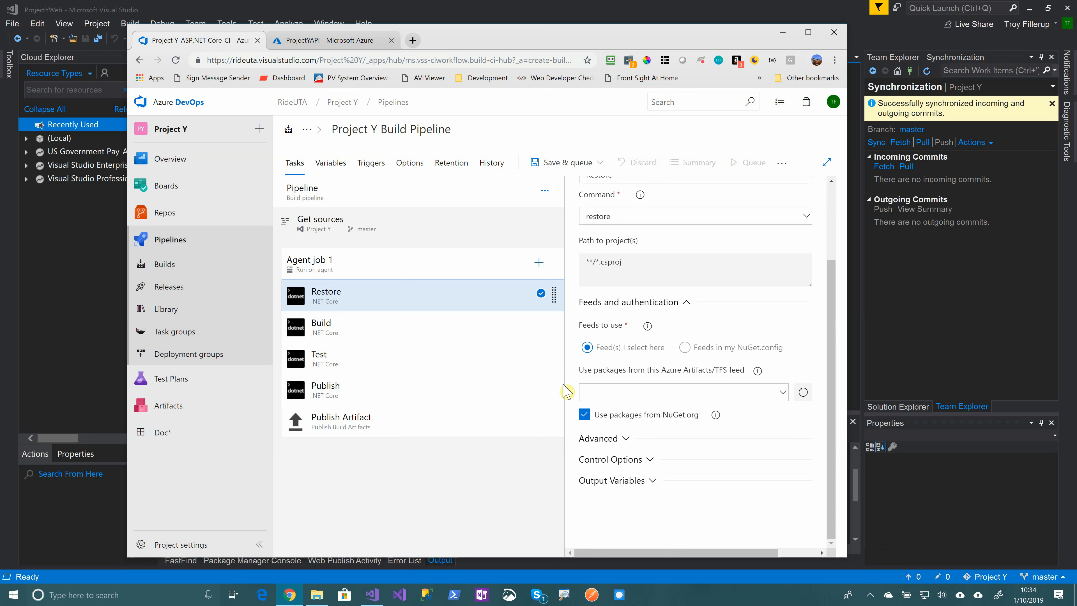
pyautogui.click(389, 331)
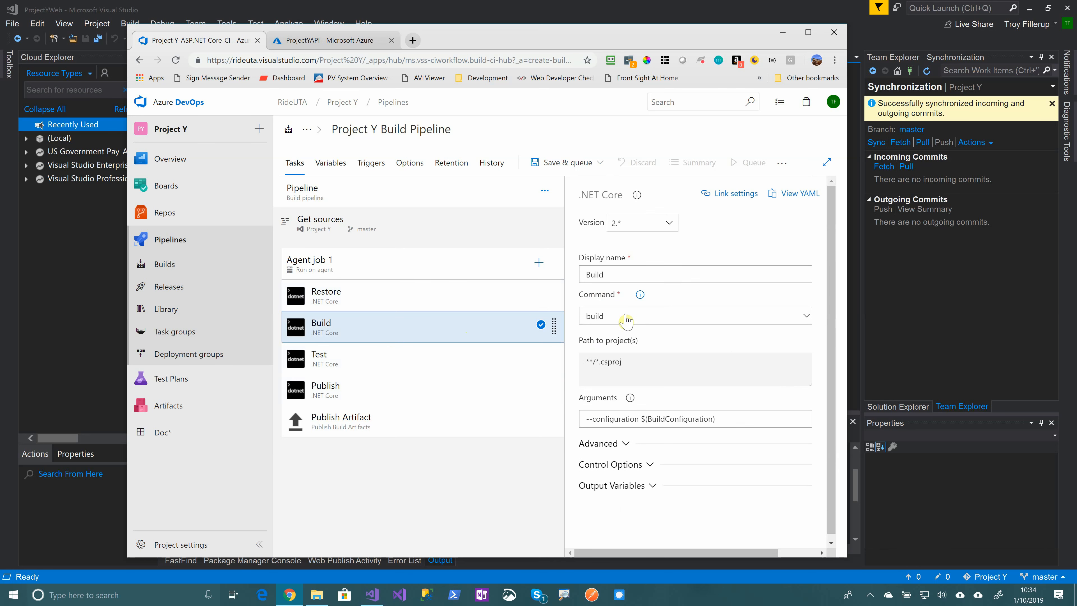
pyautogui.click(471, 357)
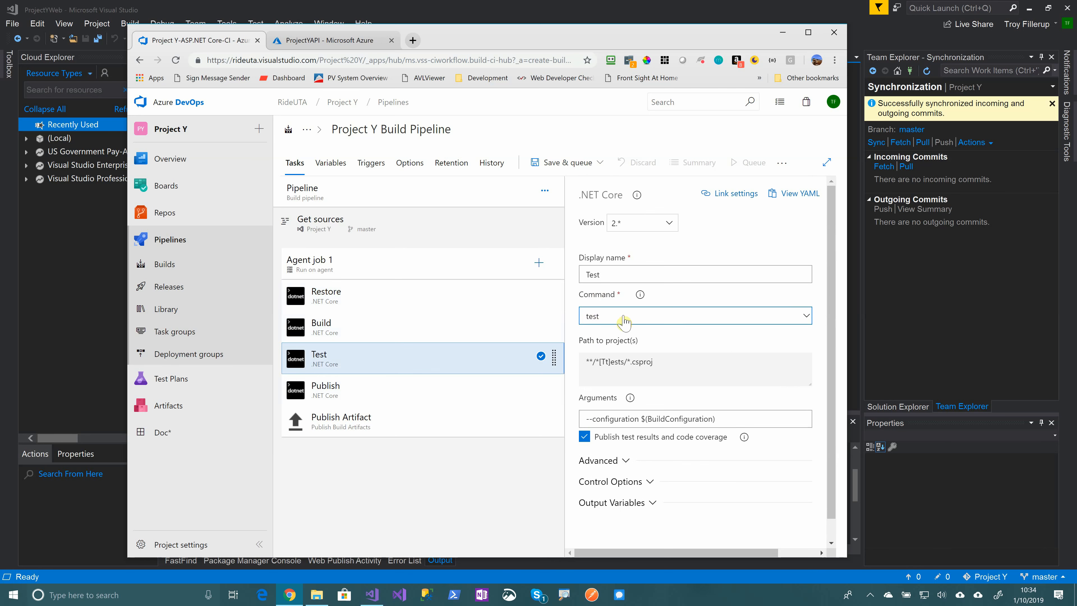
pyautogui.click(414, 394)
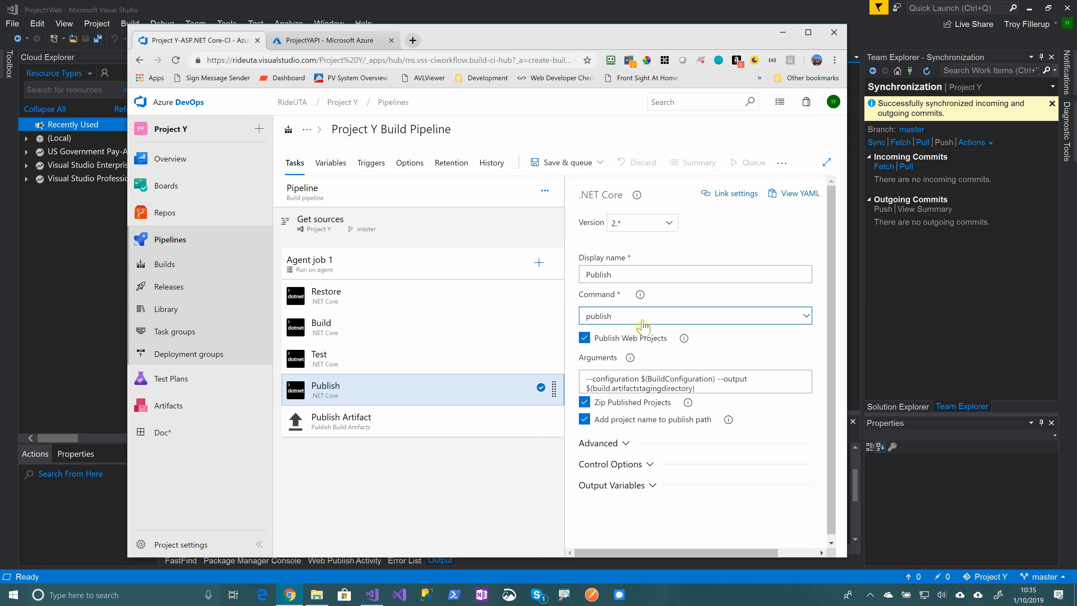
pyautogui.click(600, 162)
pyautogui.click(541, 208)
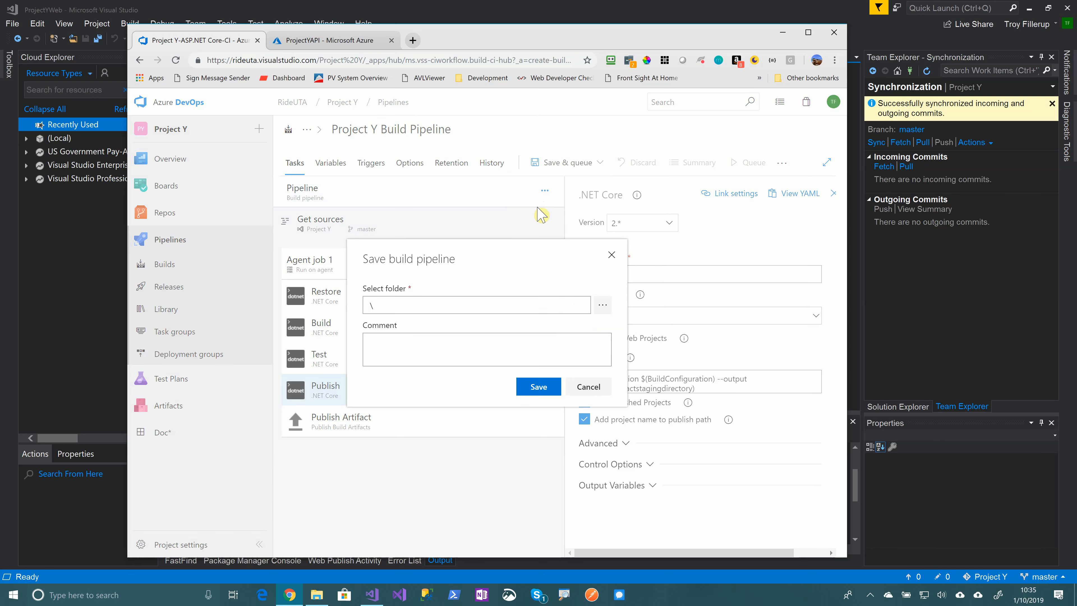
# Save the pipeline to the root folder, queue build #20190110.1 on Hosted VS2017, and view its results
pyautogui.click(538, 386)
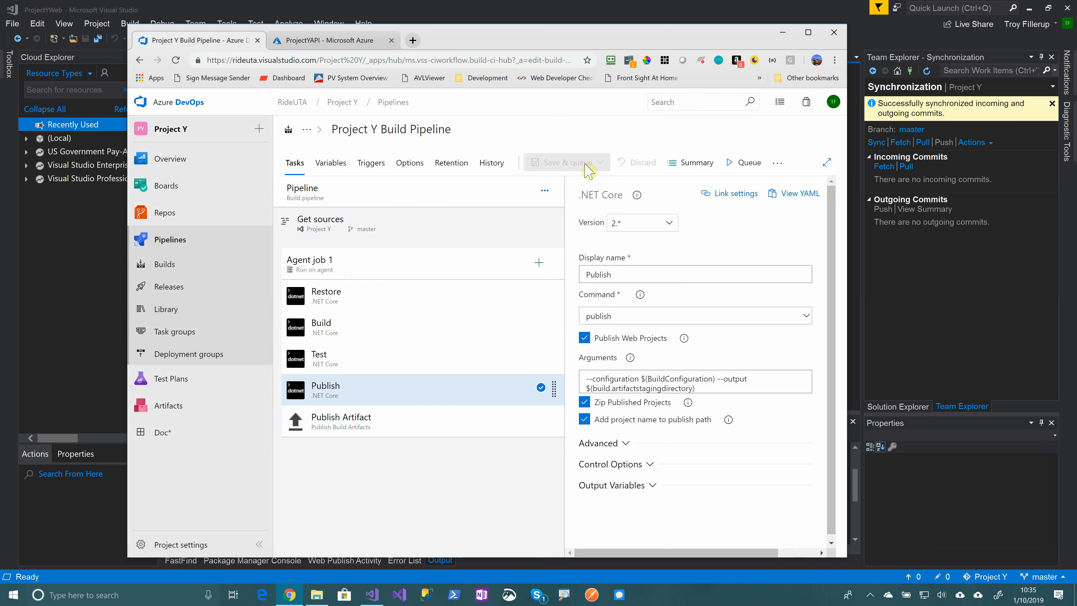
pyautogui.click(745, 163)
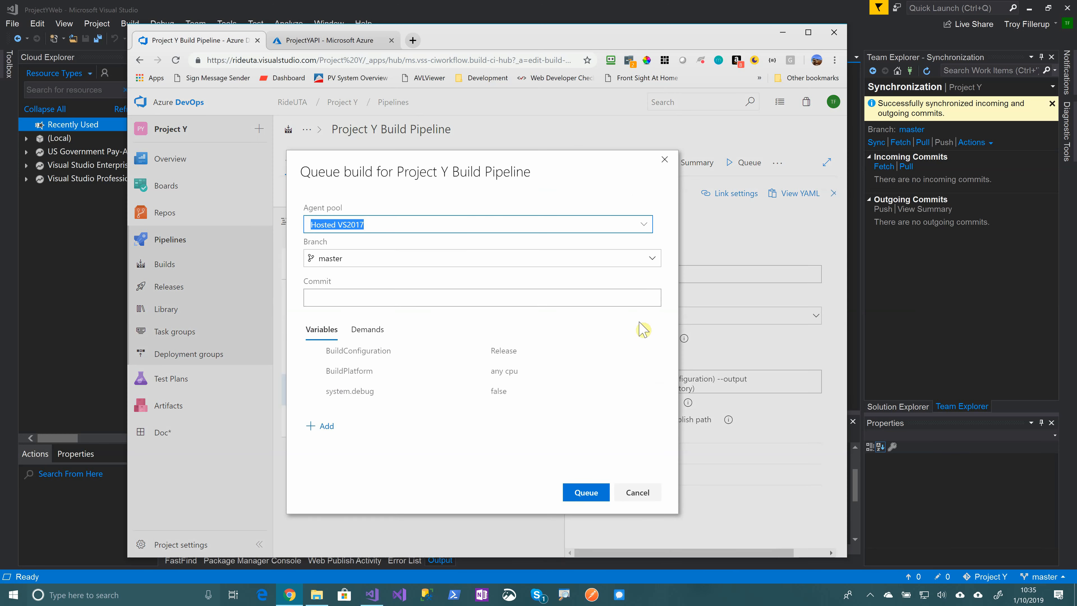
pyautogui.click(587, 494)
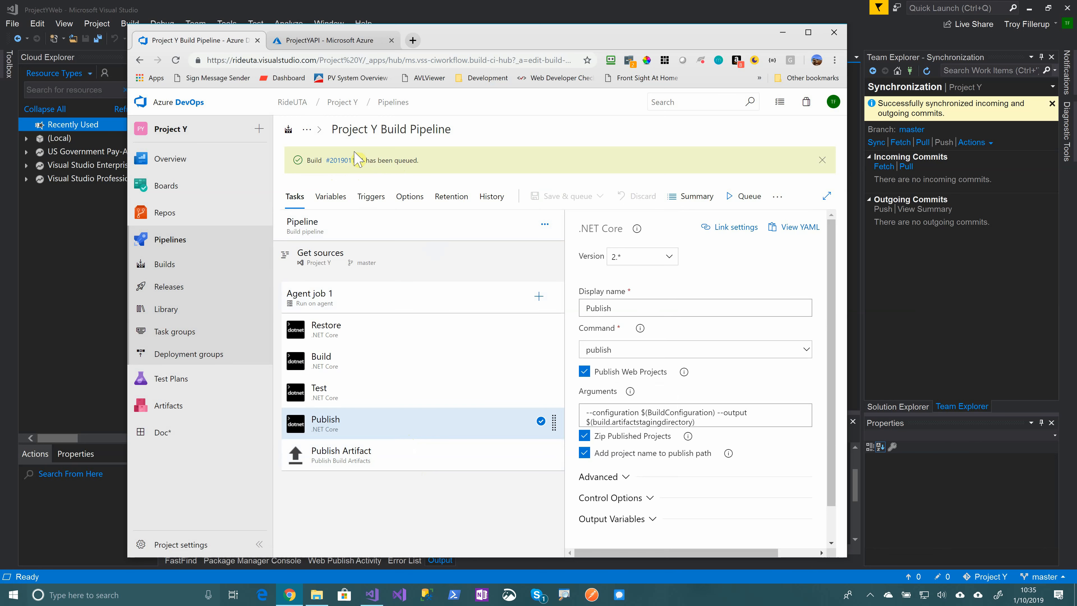
pyautogui.click(349, 160)
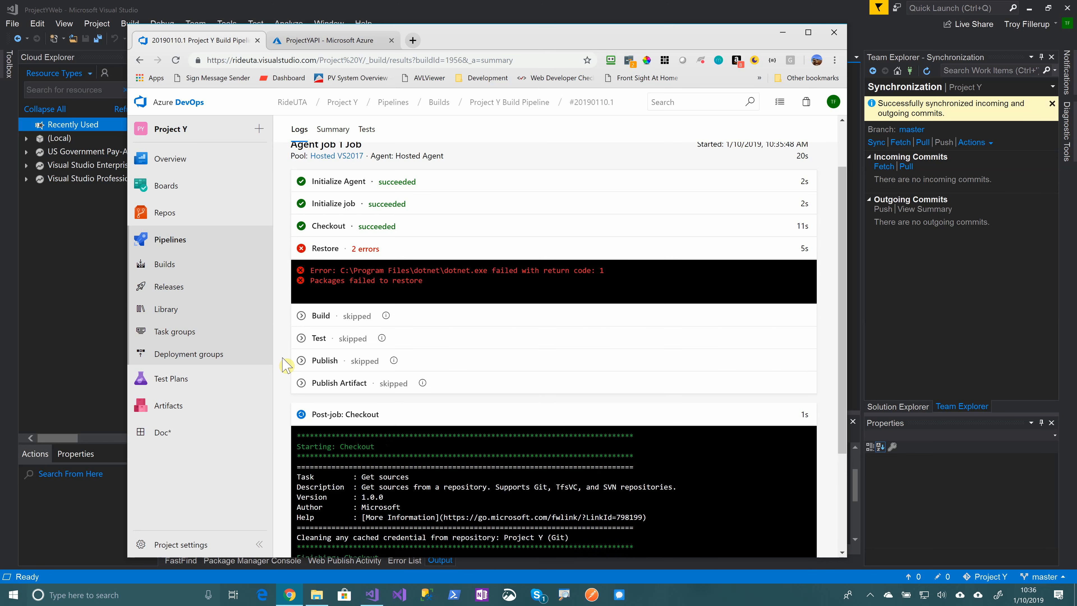
# Inspect the Restore step's log for the failure, then view build #20190110.4's Restore log
pyautogui.click(402, 381)
pyautogui.scroll(-8, 351, 381)
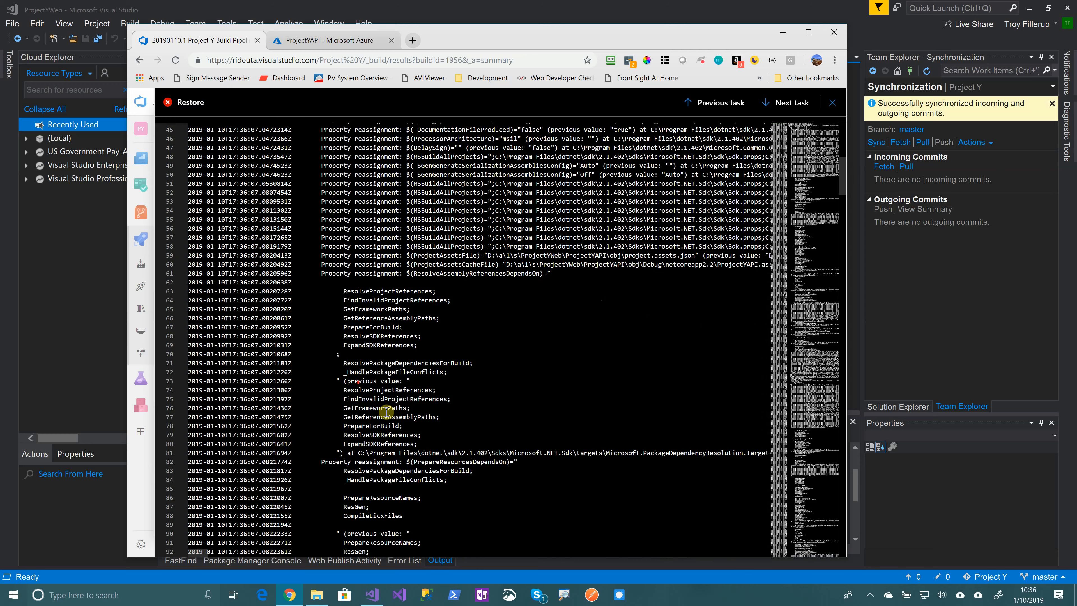
pyautogui.scroll(10, 652, 144)
pyautogui.click(833, 102)
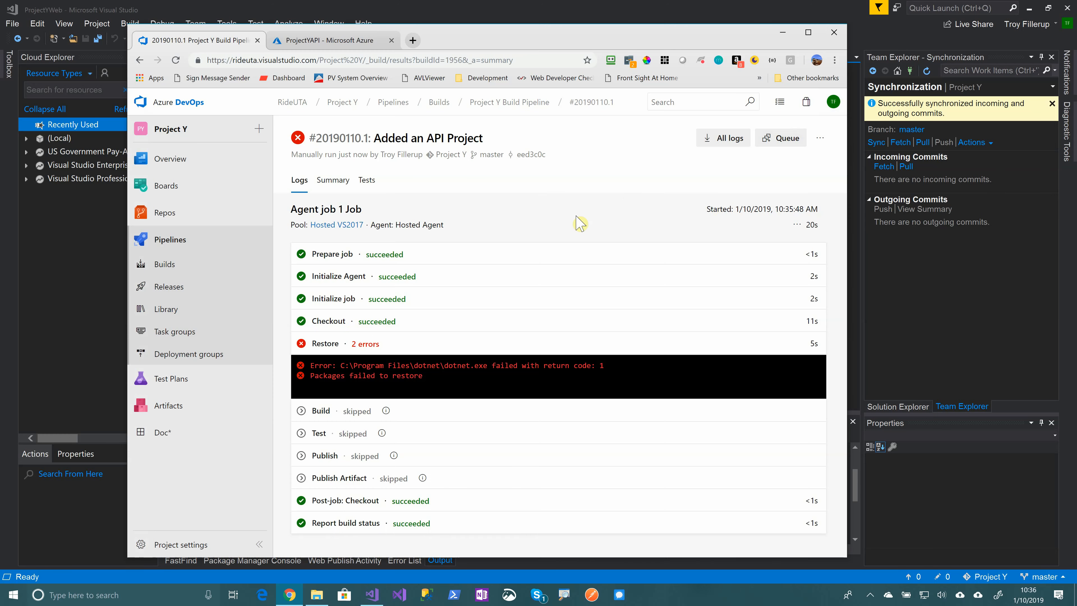
pyautogui.click(325, 343)
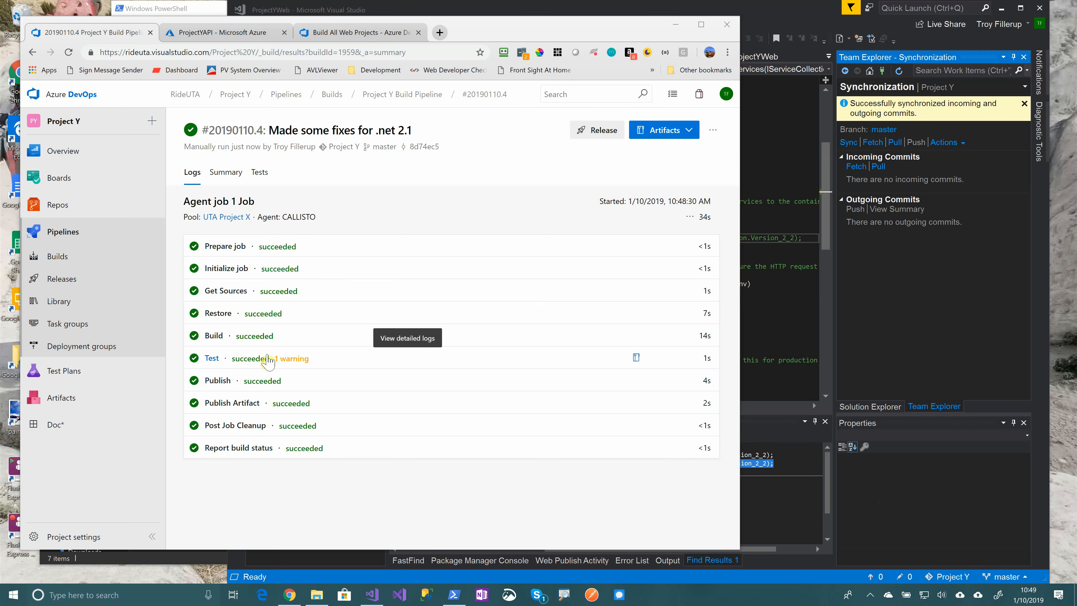
# Check the Test step's log, then reopen Project Y Build Pipeline for editing from the Builds list
pyautogui.click(243, 358)
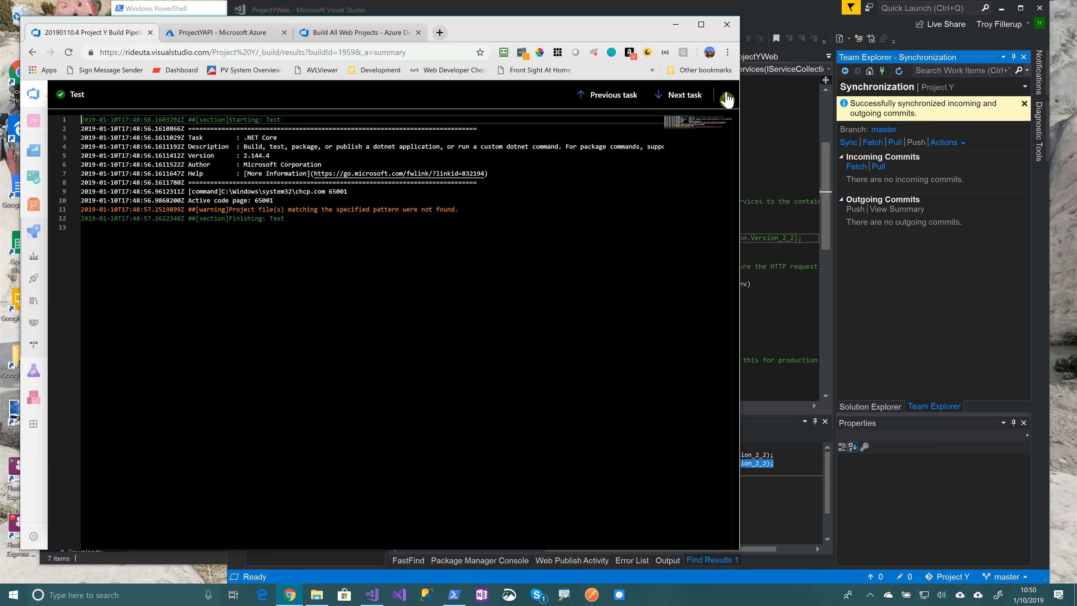
pyautogui.click(725, 98)
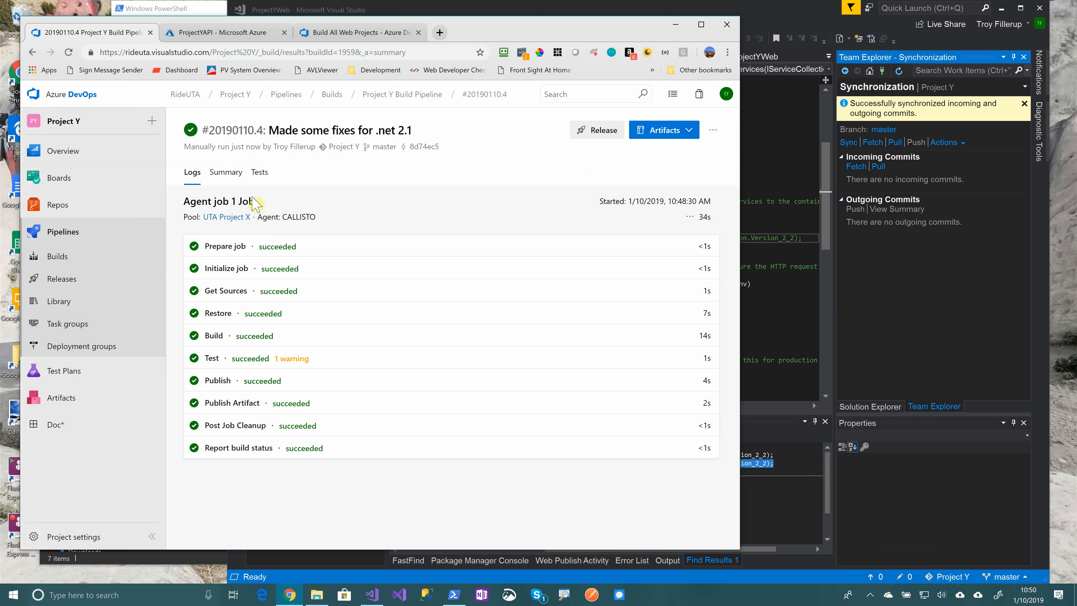
pyautogui.click(65, 257)
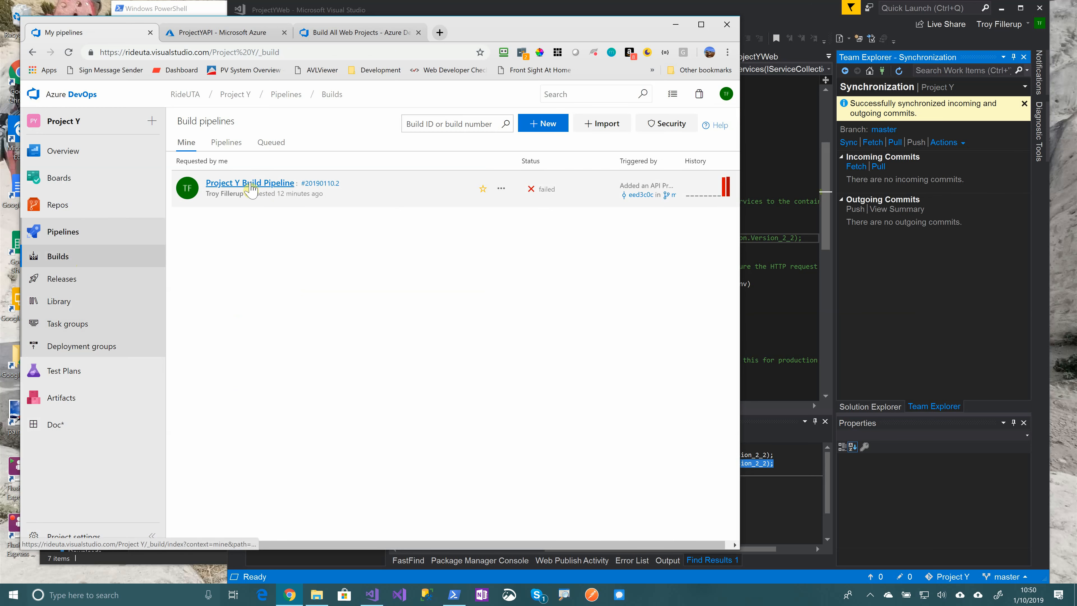
pyautogui.click(272, 189)
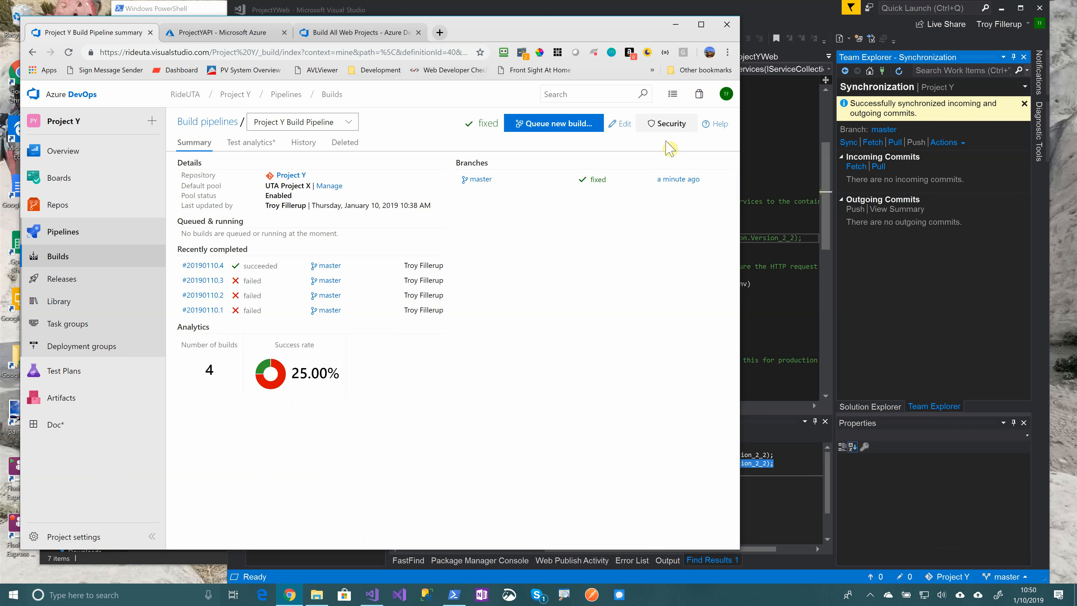
pyautogui.click(622, 123)
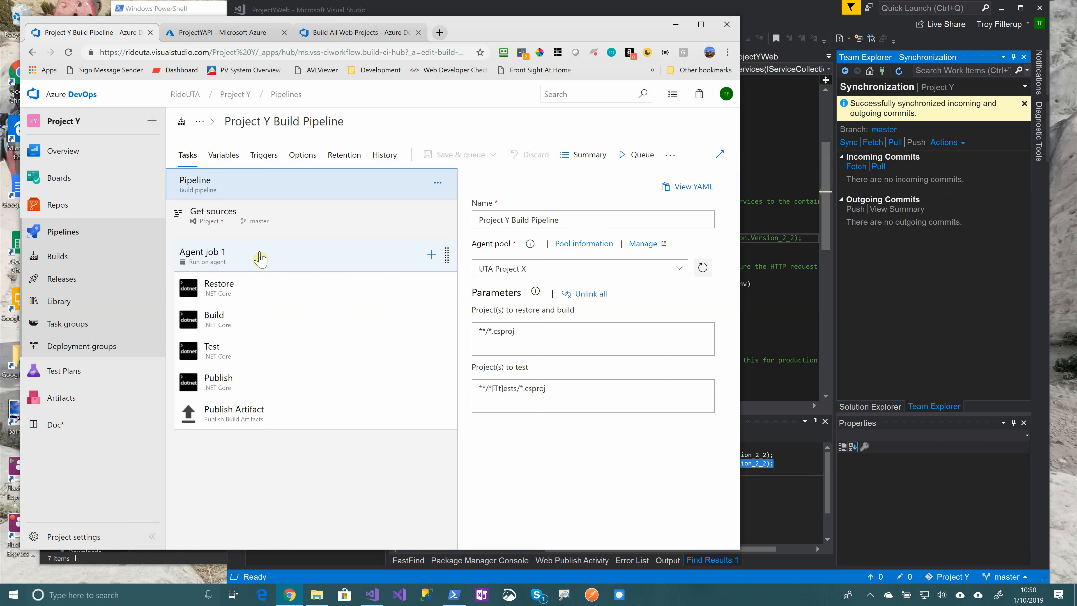
# Enable continuous integration with batched changes and remove the 1:00 scheduled trigger
pyautogui.click(269, 161)
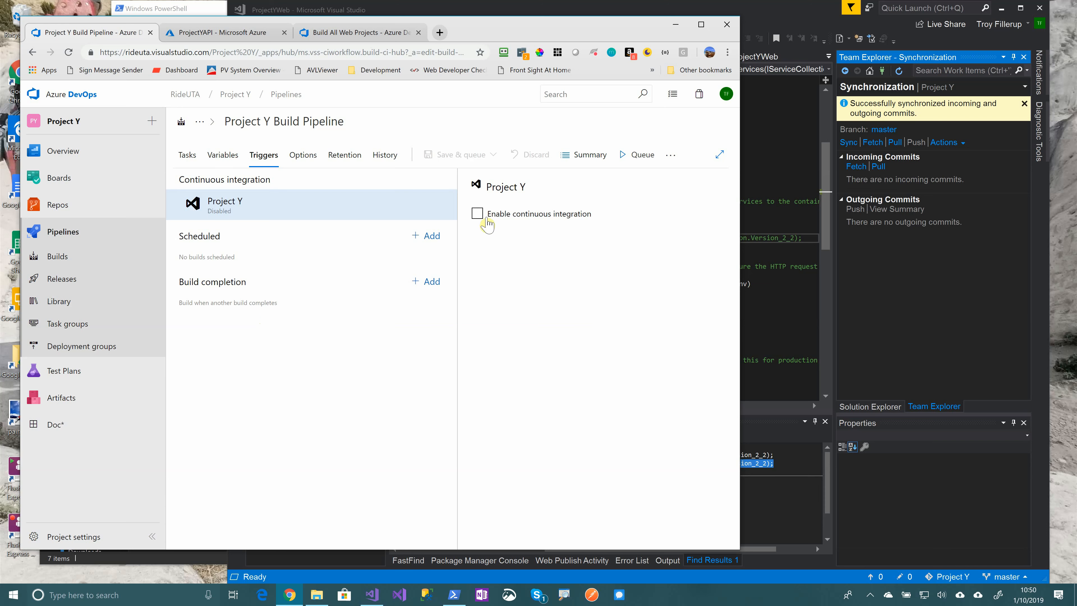
pyautogui.click(478, 214)
pyautogui.click(478, 231)
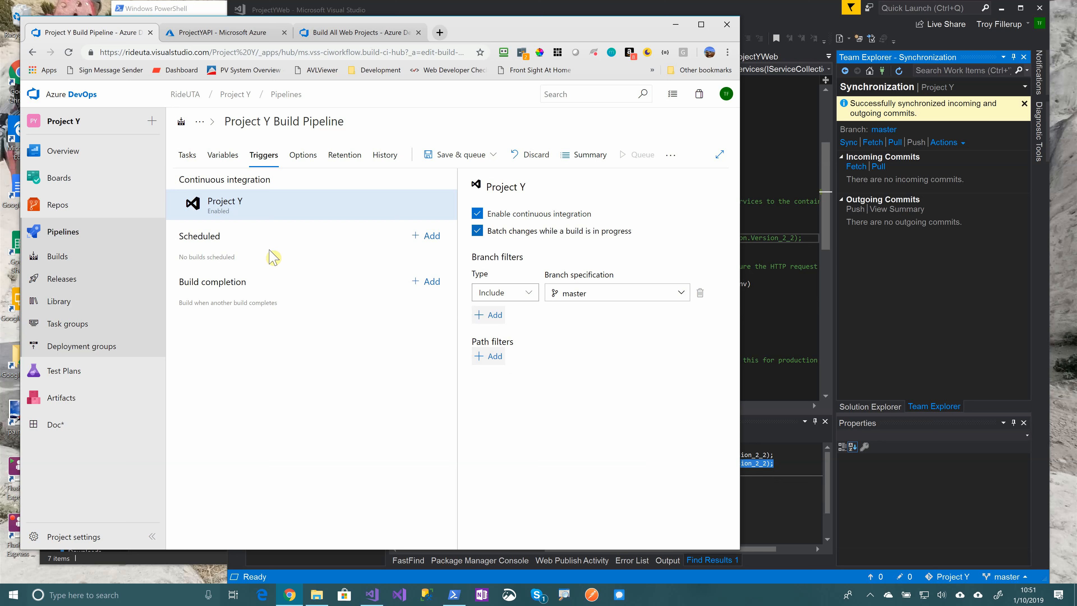
pyautogui.click(426, 235)
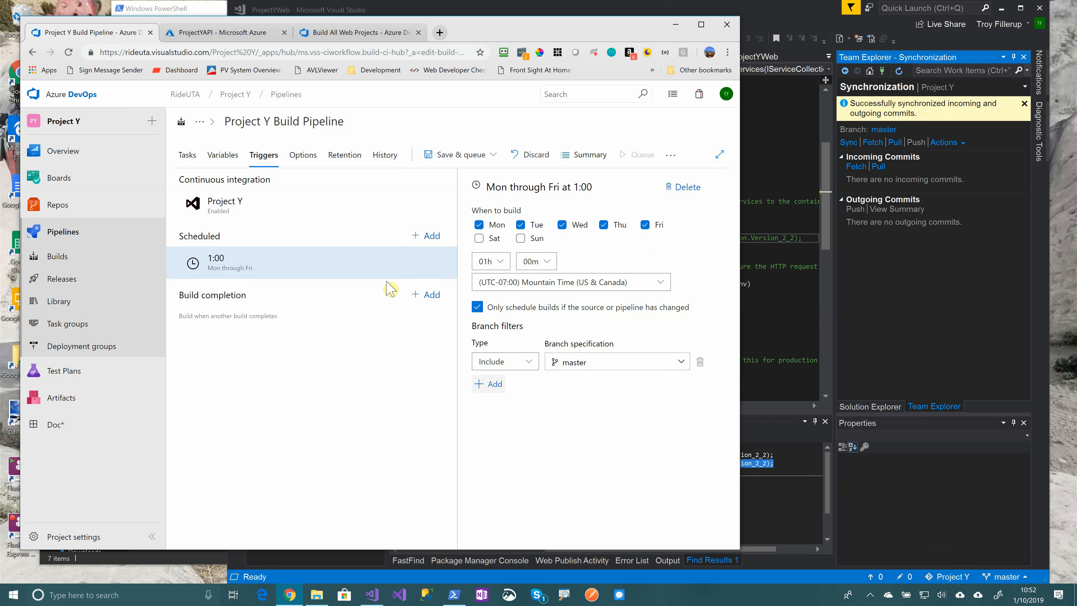
pyautogui.click(688, 188)
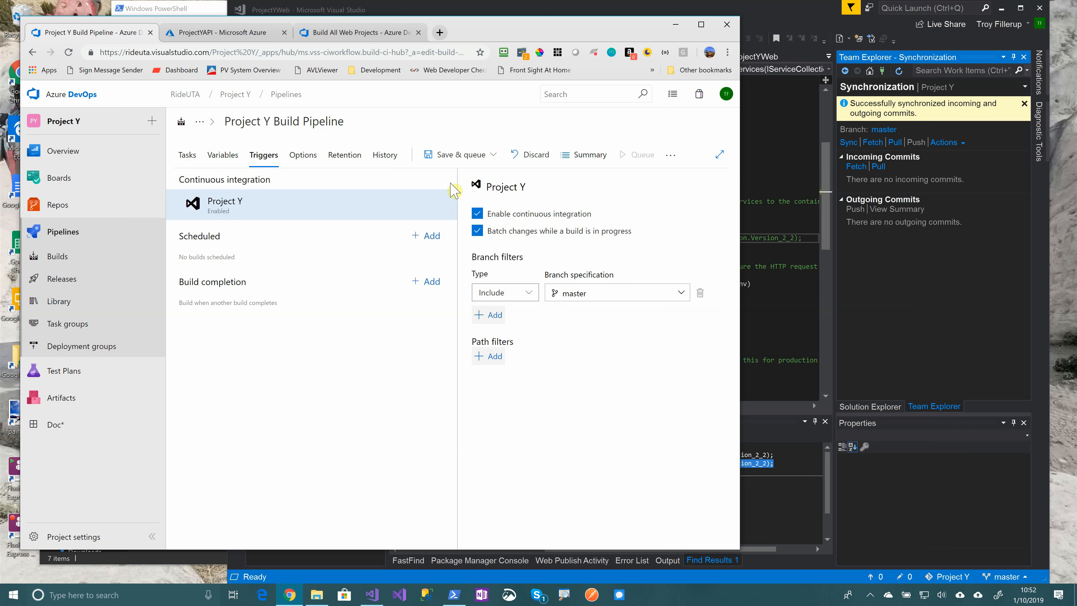
# Save the build pipeline without queuing and view its summary page
pyautogui.click(451, 155)
pyautogui.click(437, 196)
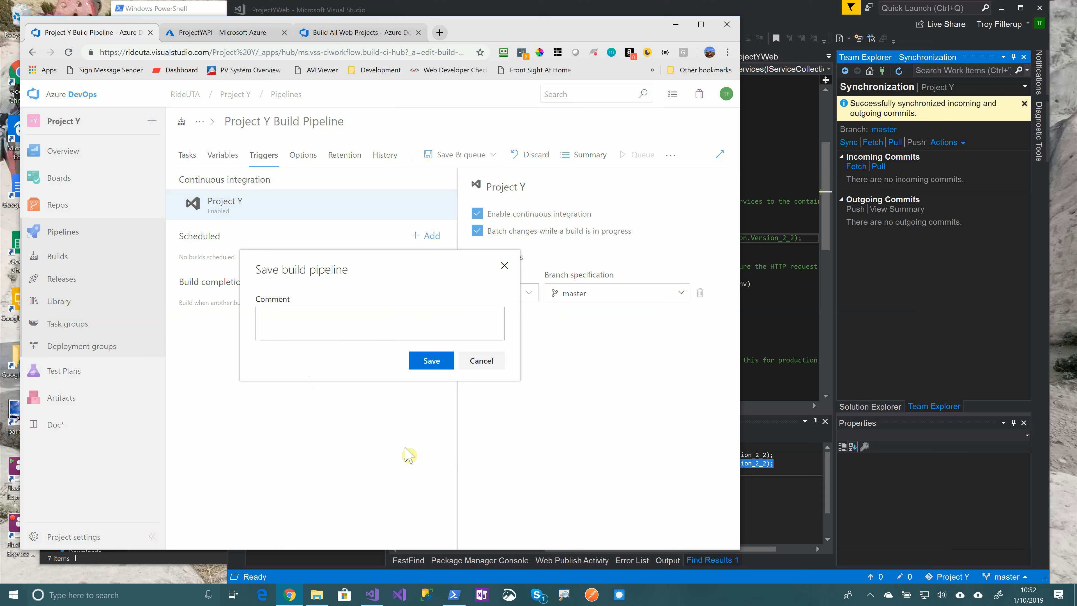
pyautogui.click(429, 364)
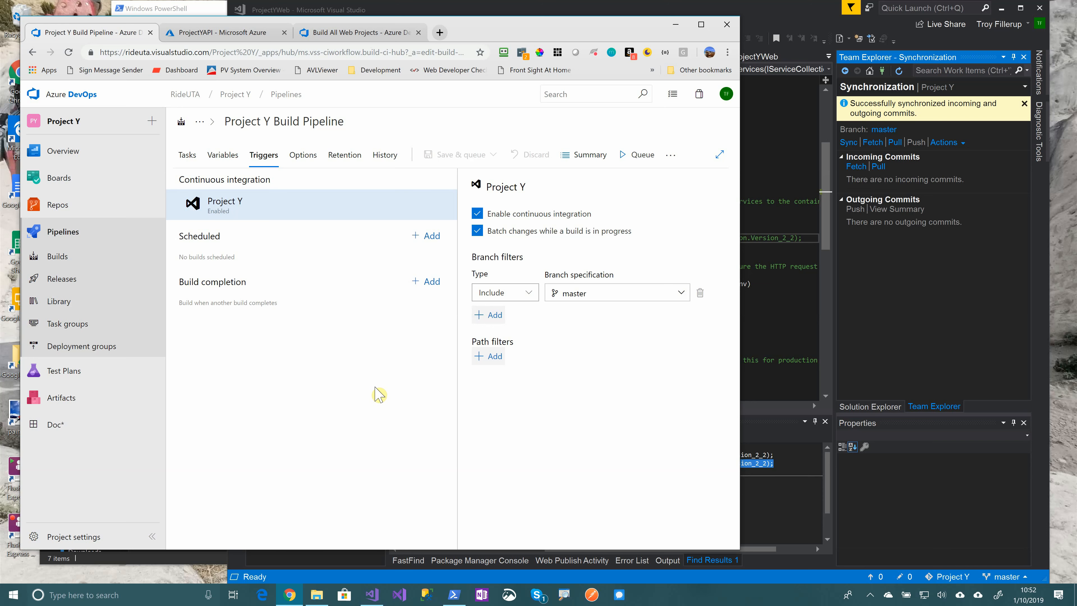
pyautogui.click(584, 155)
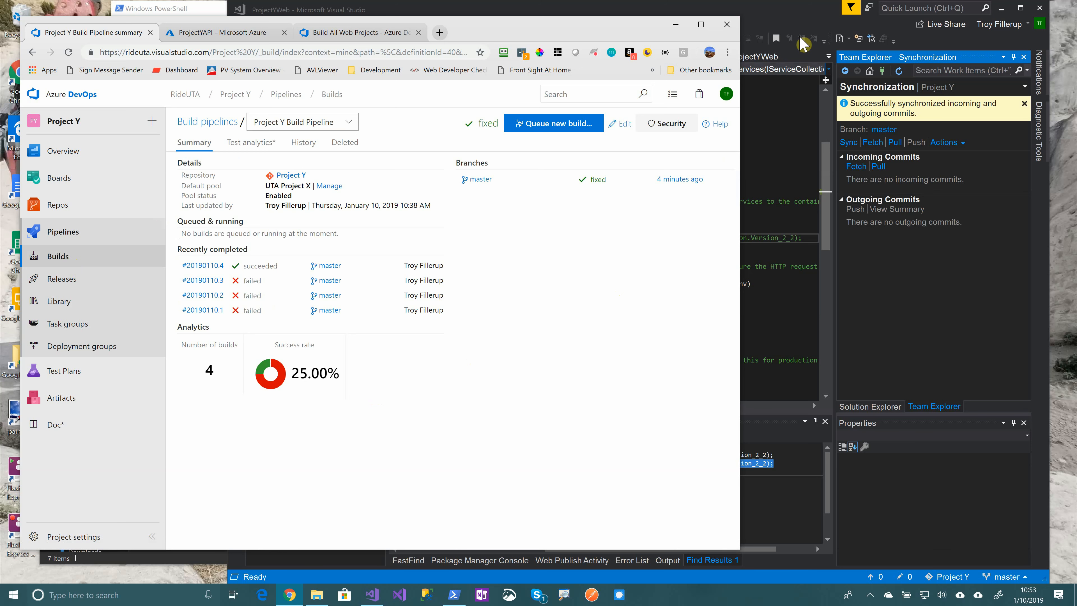
pyautogui.click(787, 15)
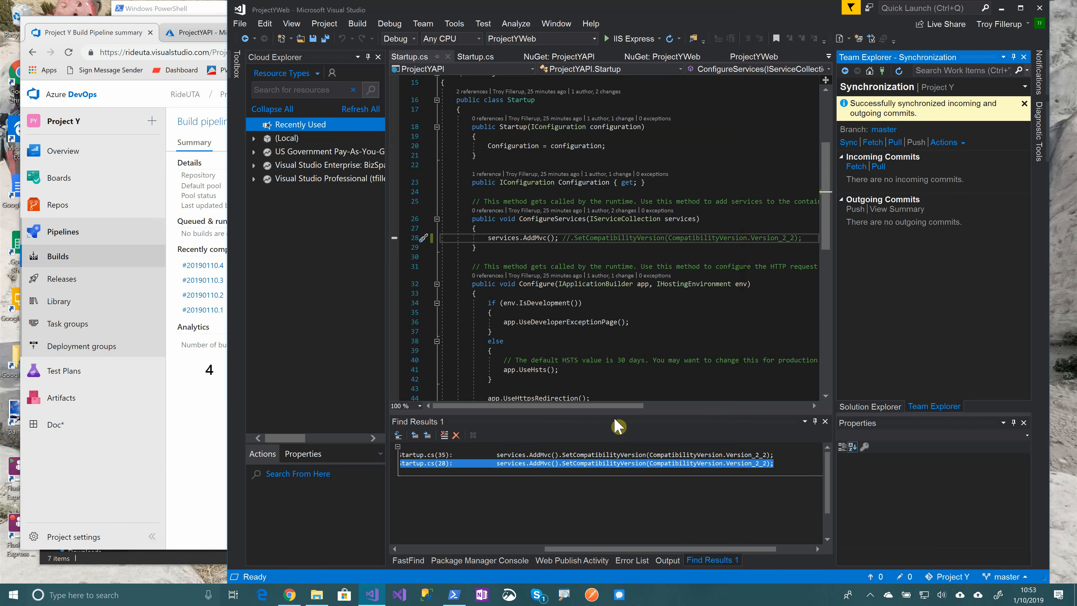
# Add the comment '//This is the startup class' under the namespace brace in Startup.cs
pyautogui.scroll(5, 588, 354)
pyautogui.click(467, 214)
pyautogui.press('Return')
pyautogui.write('//This is the startup class')
# Commit all changes as 'Made a comment in the code' and sync, saving Startup.cs when prompted
pyautogui.click(906, 577)
pyautogui.click(934, 128)
pyautogui.write('Made a comment int he code')
pyautogui.press('Left')
pyautogui.press('Left')
pyautogui.press('Left')
pyautogui.press('Left')
pyautogui.press('Left')
pyautogui.press('Left')
pyautogui.press('Left')
pyautogui.press('BackSpace')
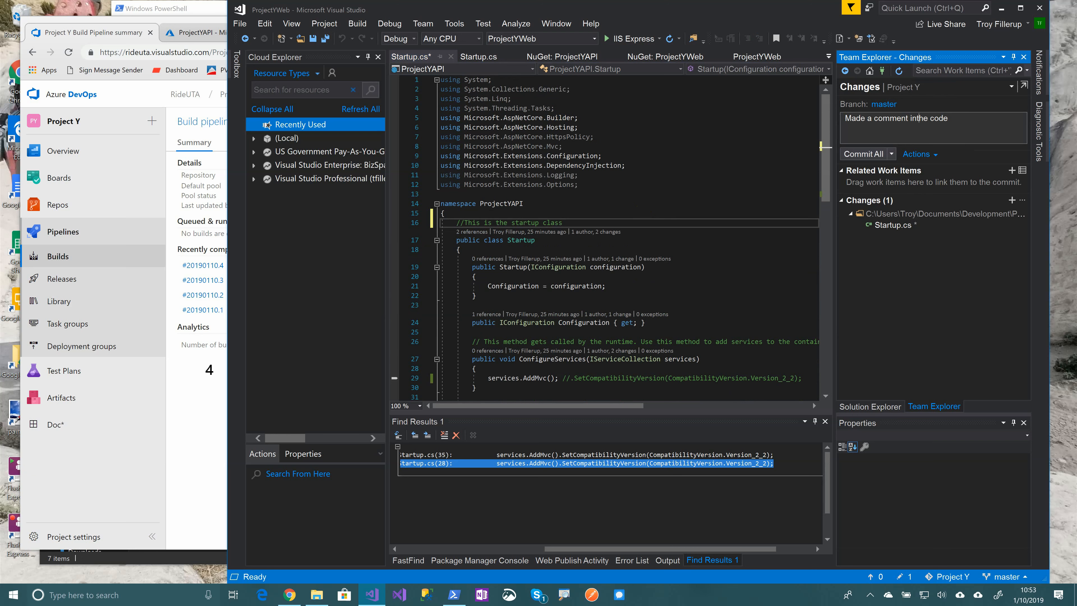
pyautogui.press('Left')
pyautogui.click(891, 155)
pyautogui.click(893, 200)
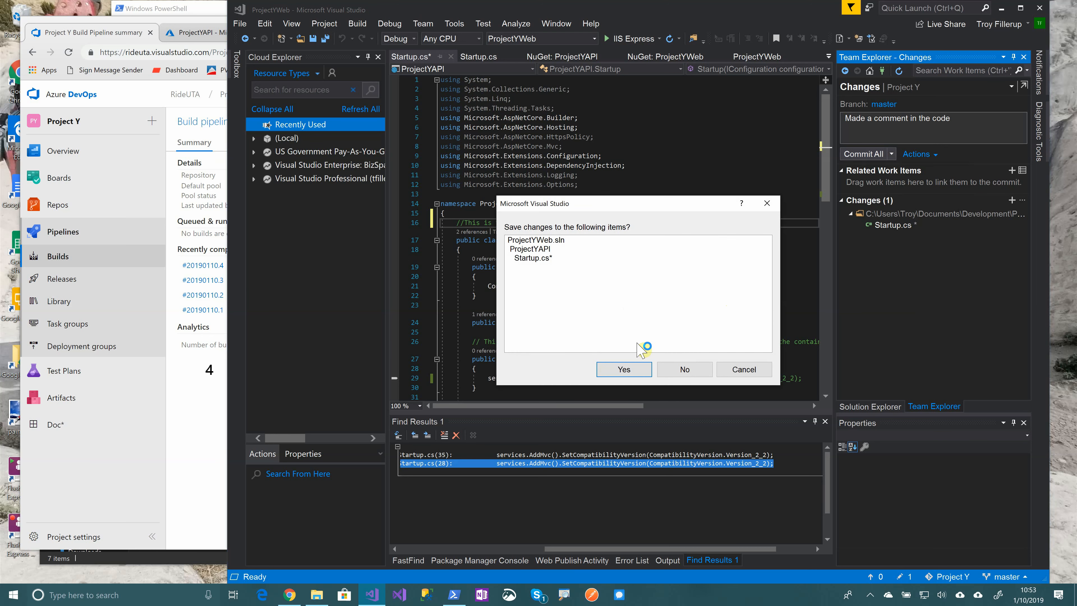
pyautogui.click(636, 372)
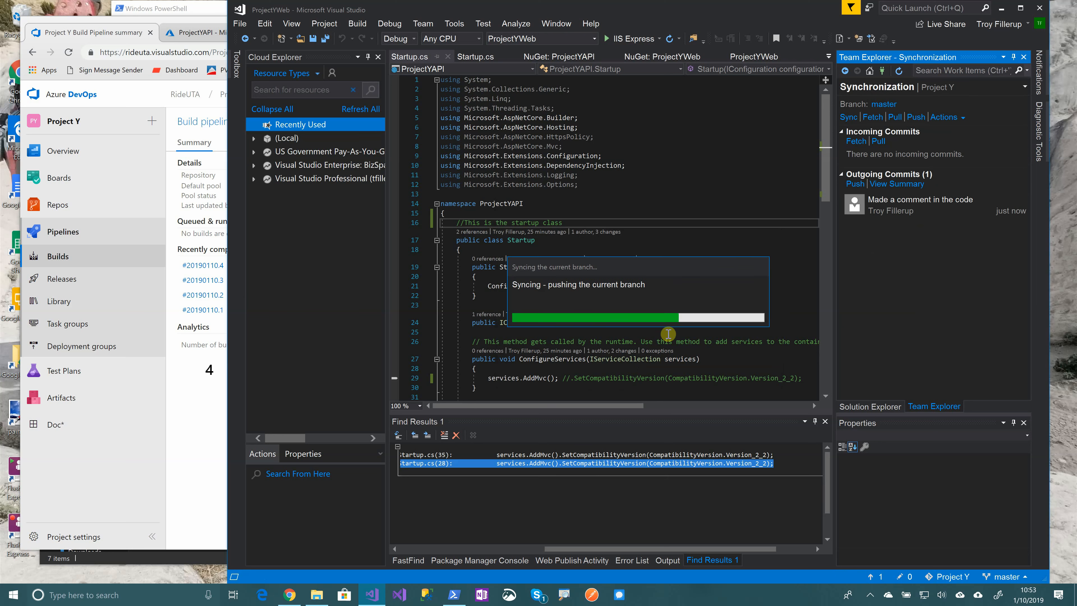
pyautogui.click(68, 52)
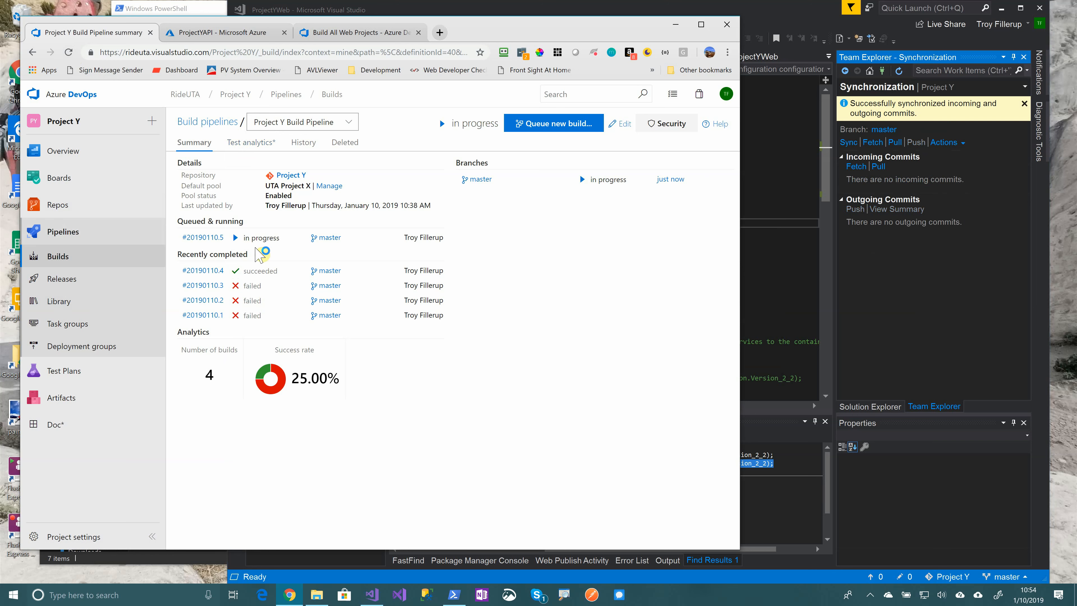
# Watch build #20190110.5's logs, refresh the pipeline summary until it succeeds, then go to Releases
pyautogui.click(203, 237)
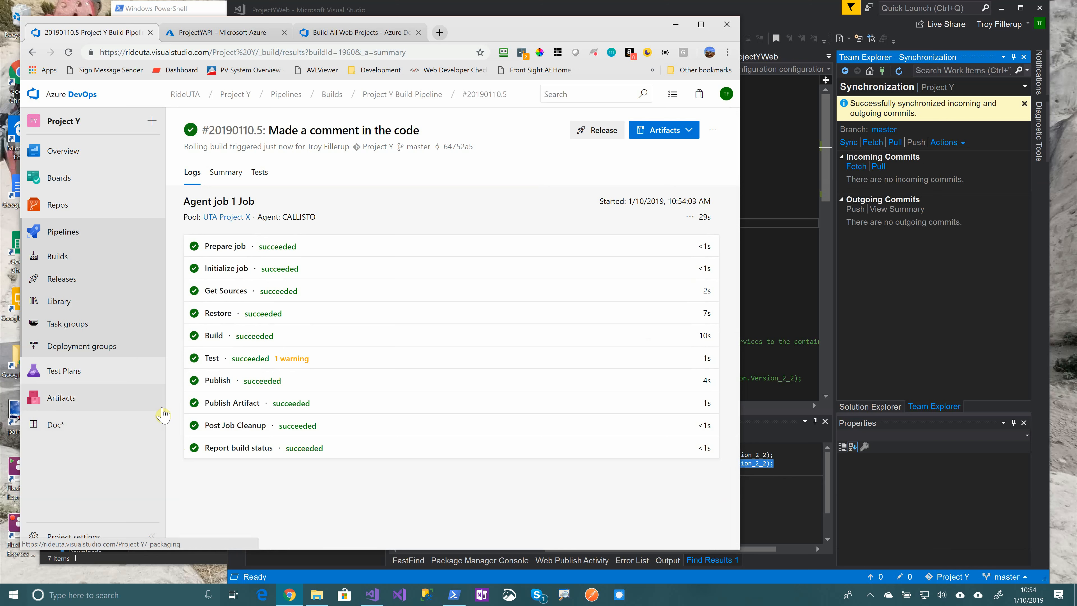
pyautogui.click(66, 260)
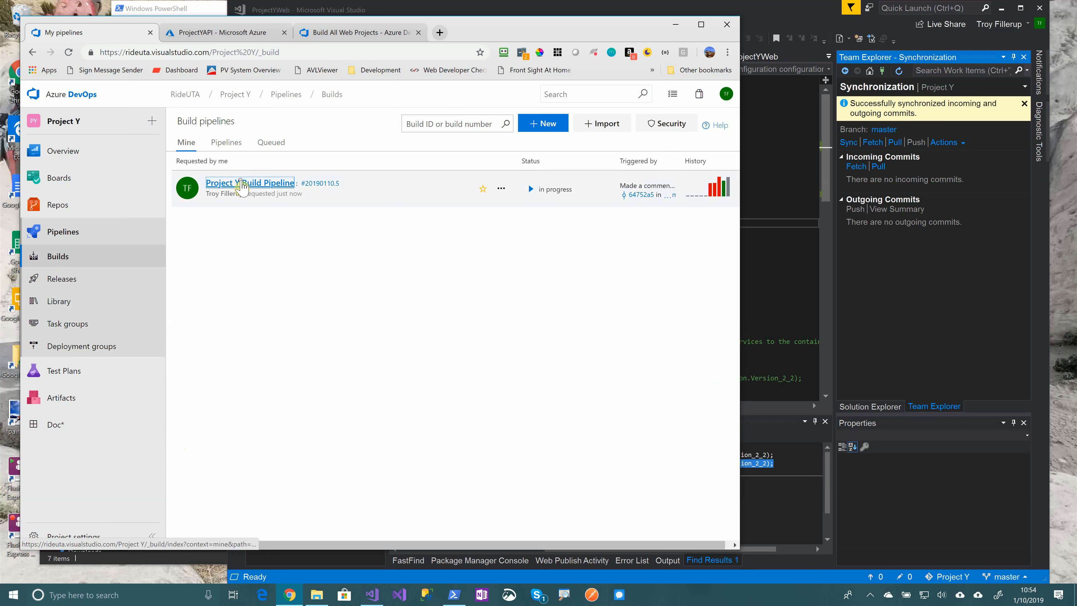
pyautogui.click(242, 185)
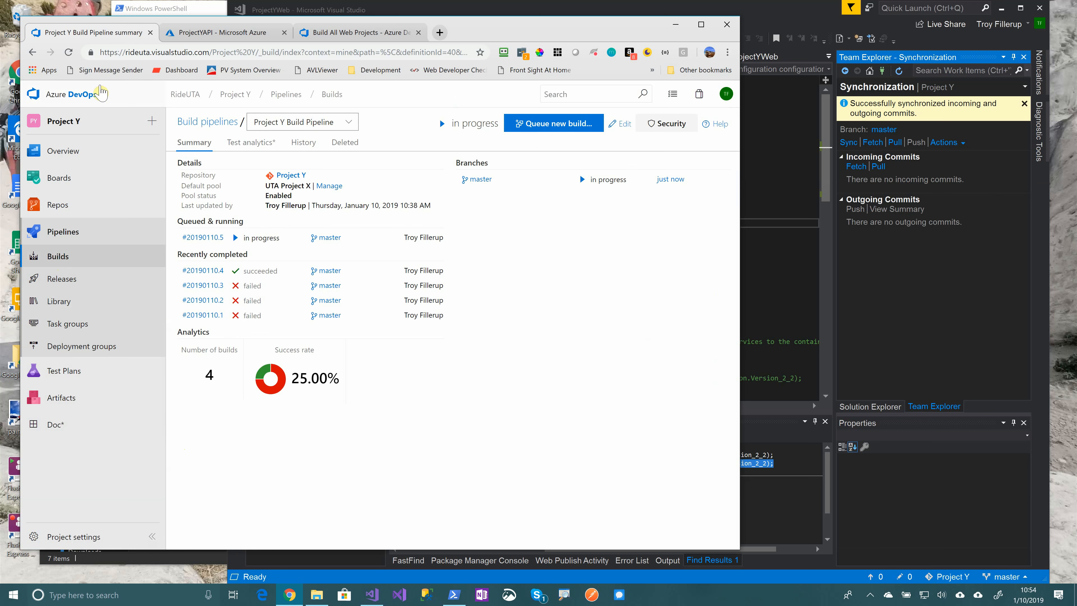
pyautogui.click(69, 53)
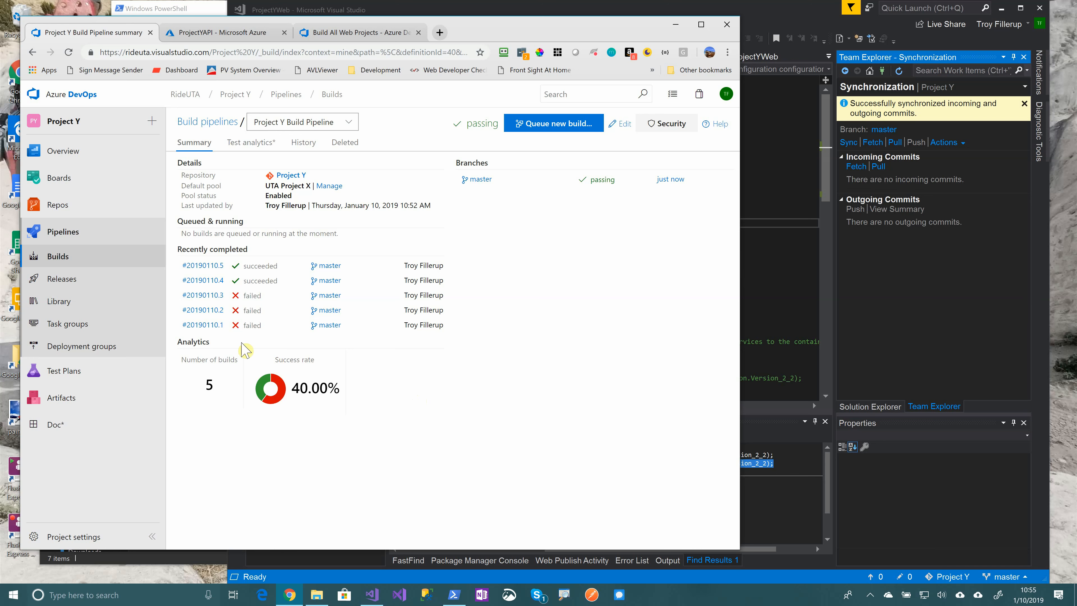
pyautogui.click(65, 280)
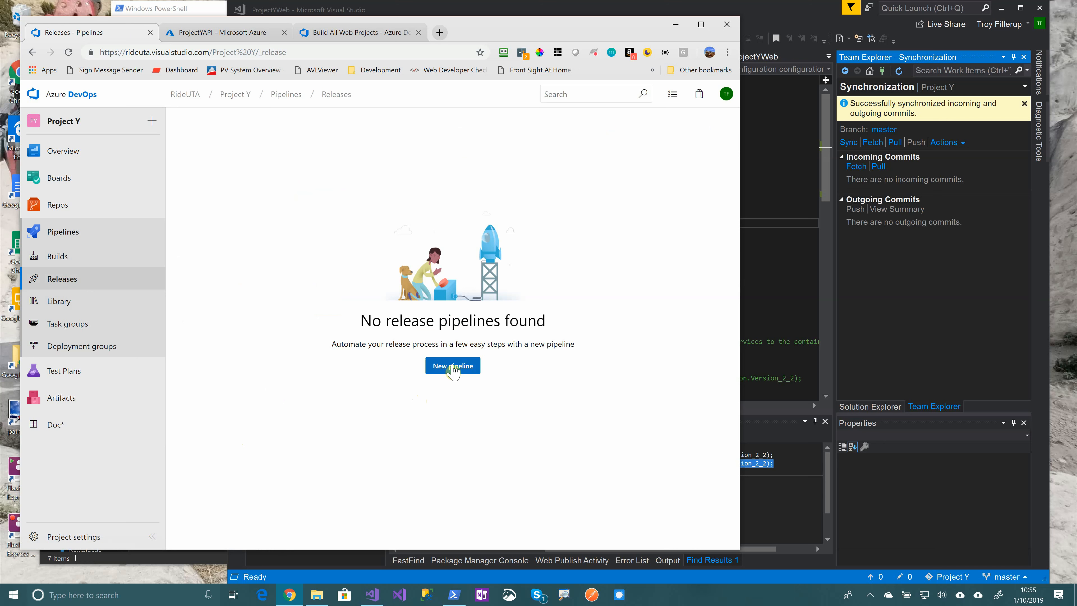
# Start a new release pipeline and apply a deployment template to its stage
pyautogui.click(872, 593)
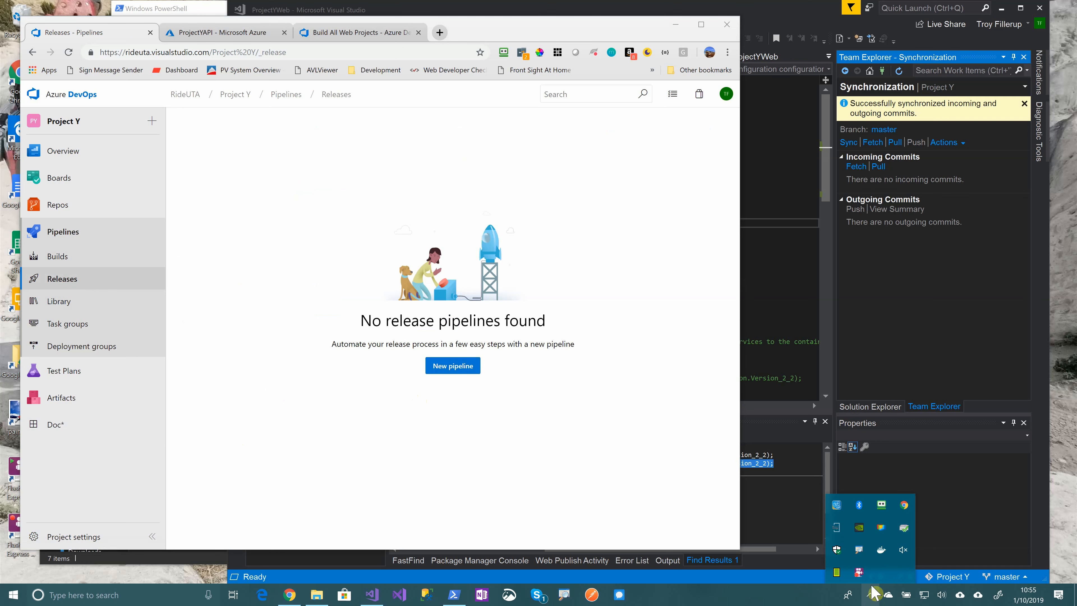
pyautogui.rightClick(861, 573)
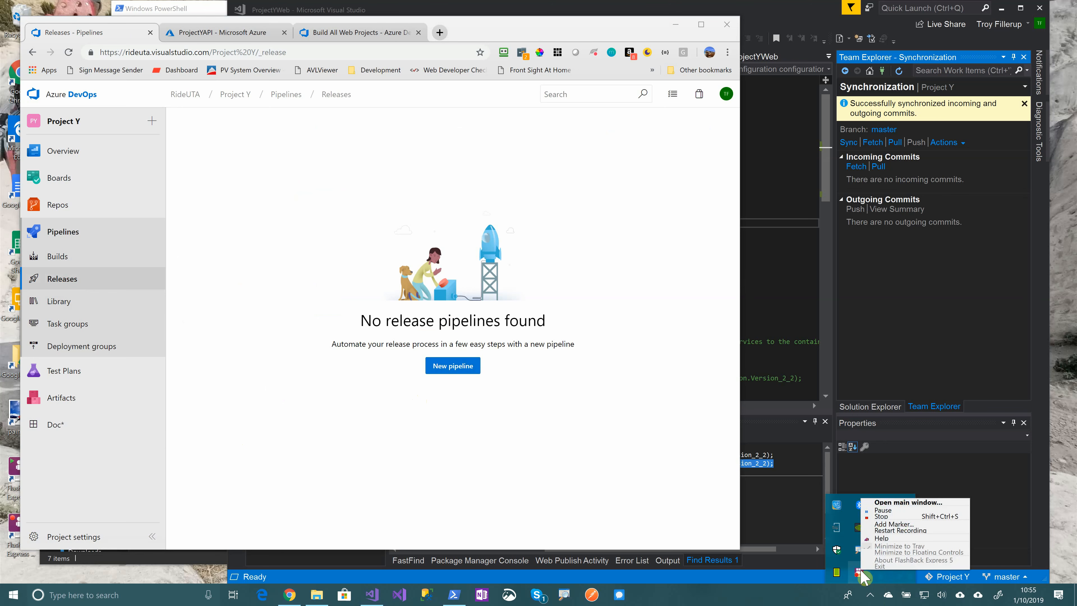
pyautogui.click(446, 366)
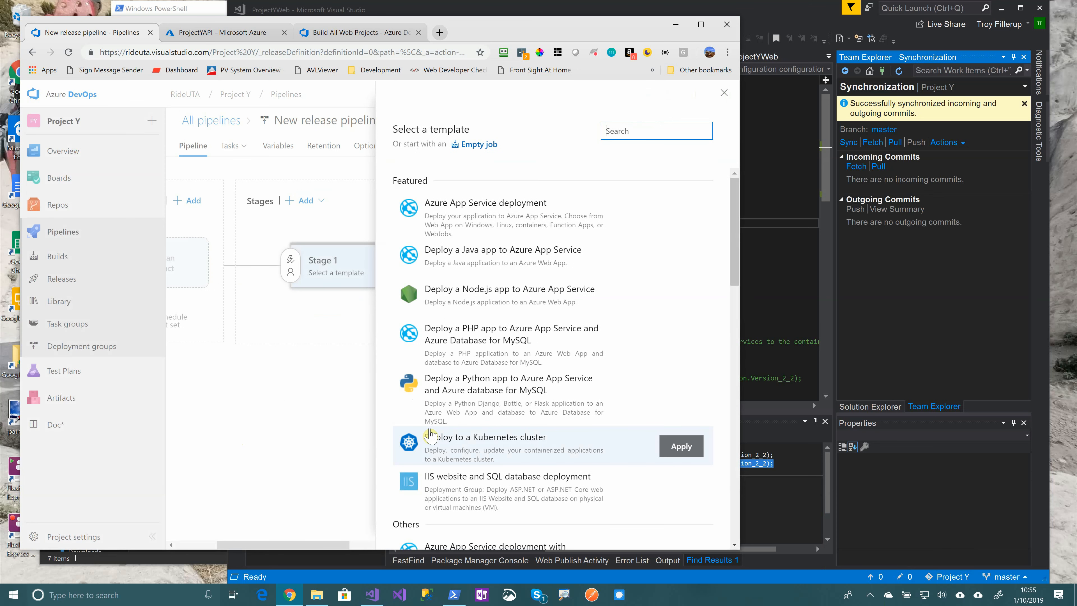
pyautogui.click(681, 447)
# Rename Stage 1 to 'Publish to Azure' and close the stage properties panel
pyautogui.moveTo(505, 268); pyautogui.dragTo(426, 275)
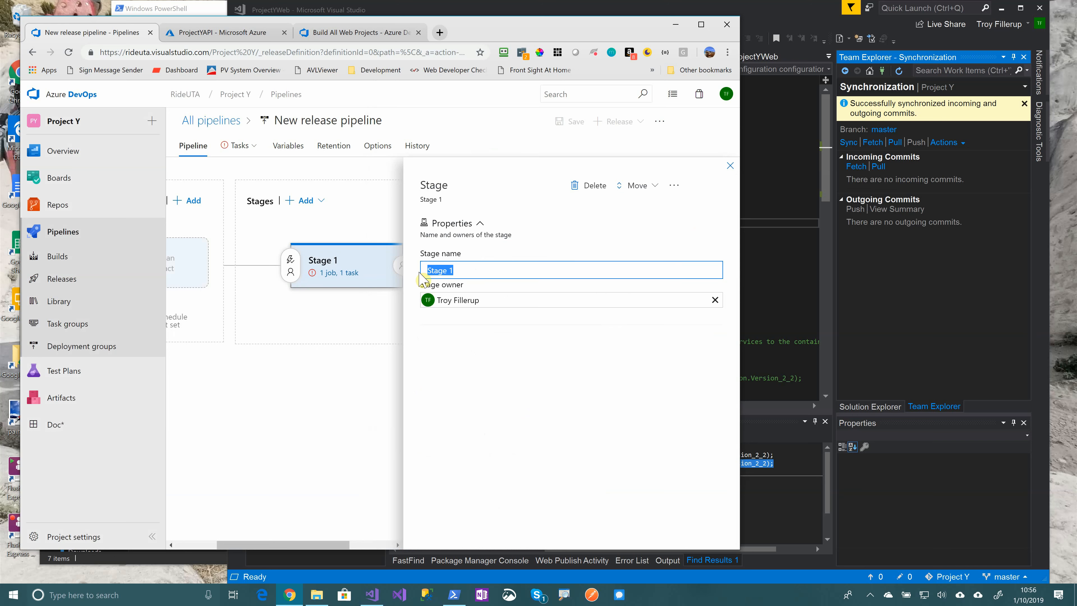
pyautogui.write('Publish to')
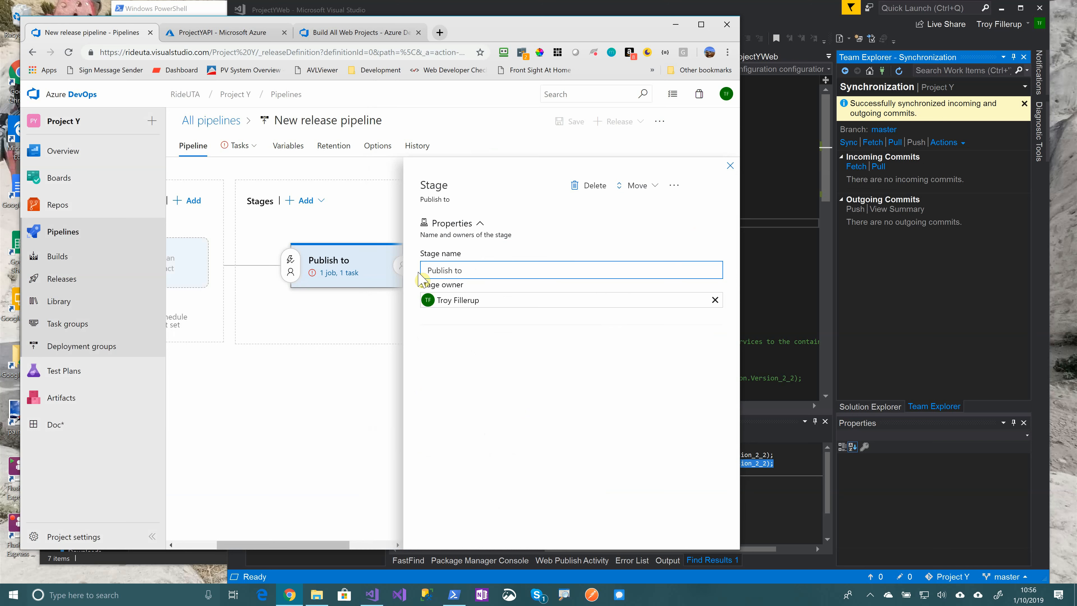
pyautogui.write(' Azure')
pyautogui.click(367, 360)
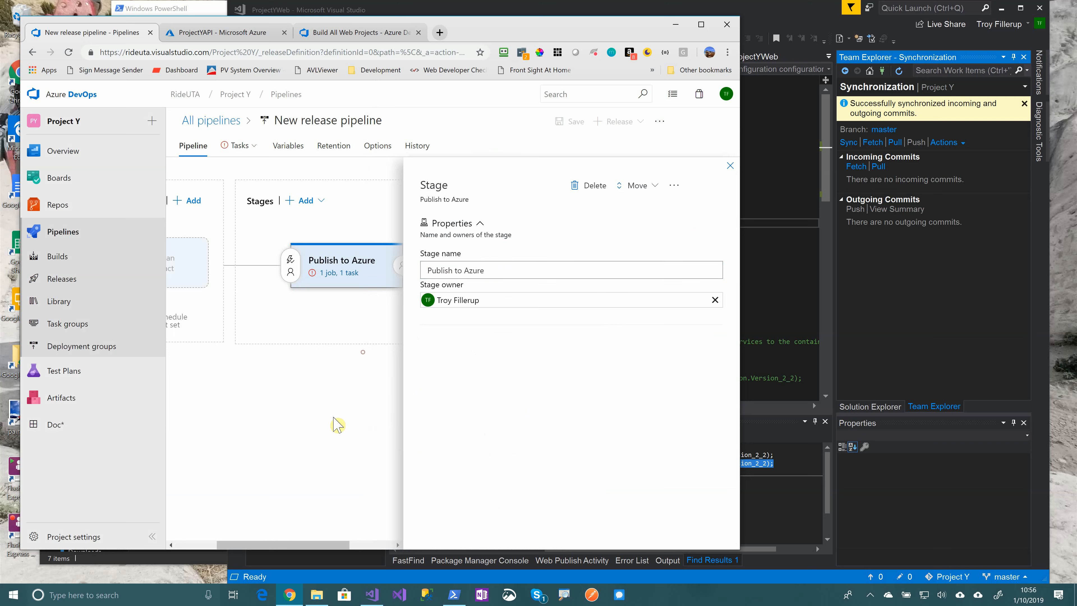
pyautogui.moveTo(335, 545); pyautogui.dragTo(294, 544)
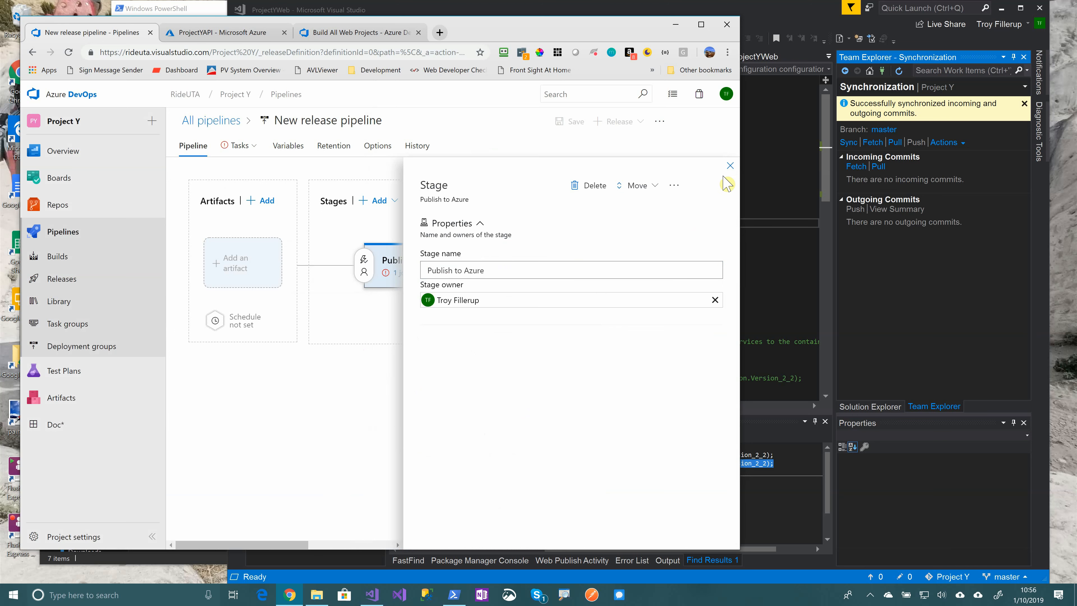
pyautogui.click(730, 165)
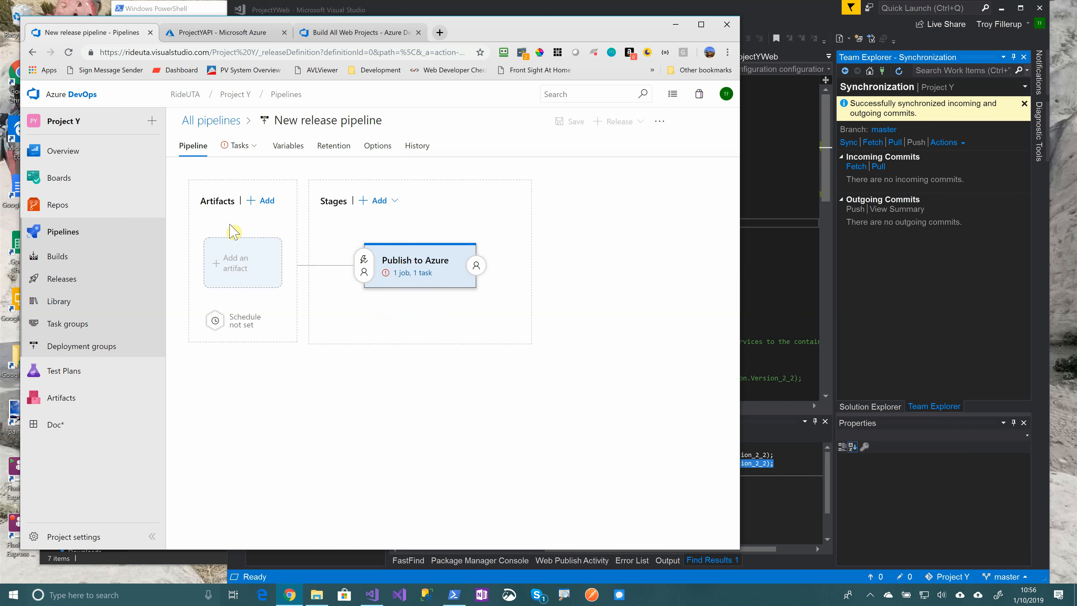
# Add the Project Y Build Pipeline build as the release artifact, defaulting to the Latest version
pyautogui.click(263, 200)
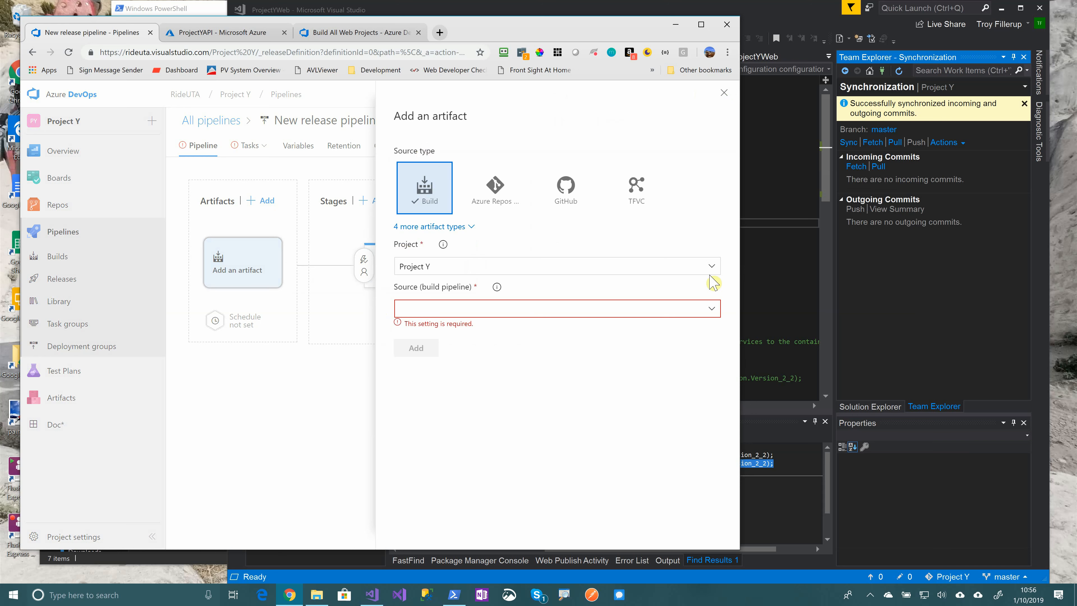
pyautogui.click(713, 310)
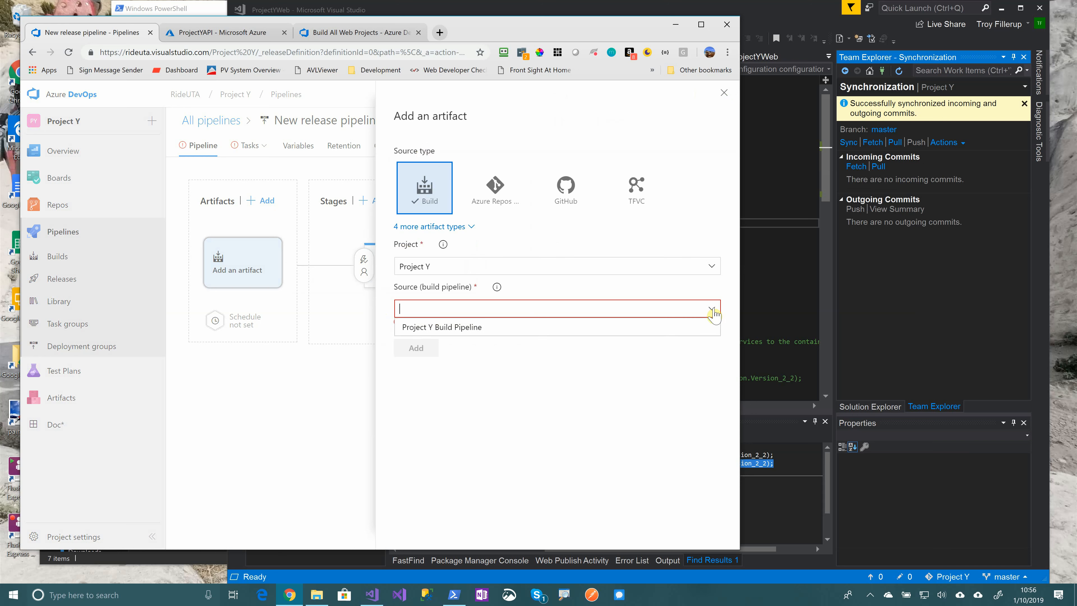
pyautogui.click(498, 336)
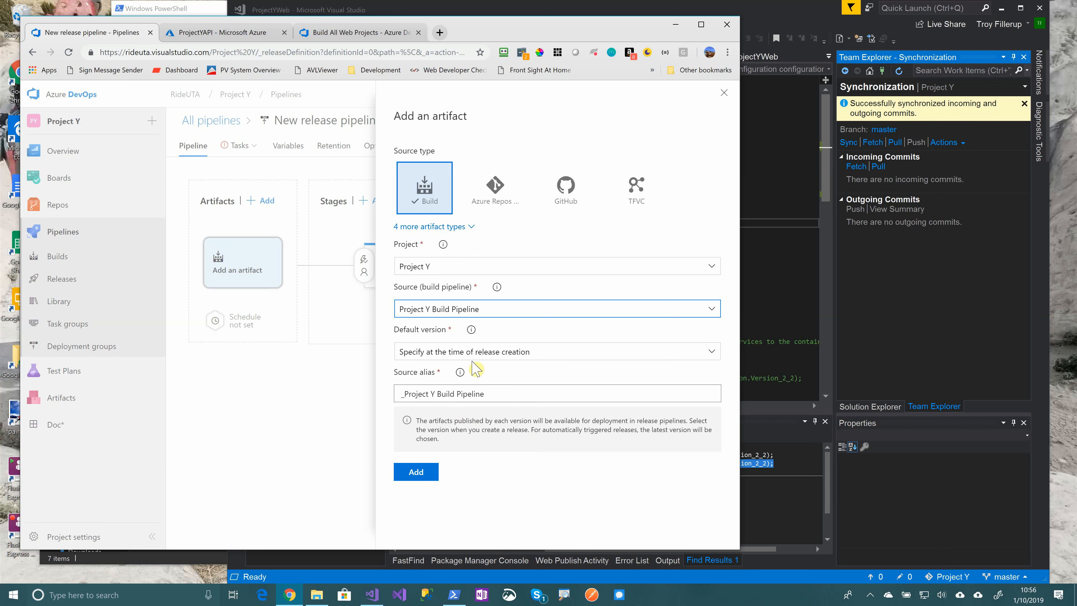
pyautogui.click(712, 352)
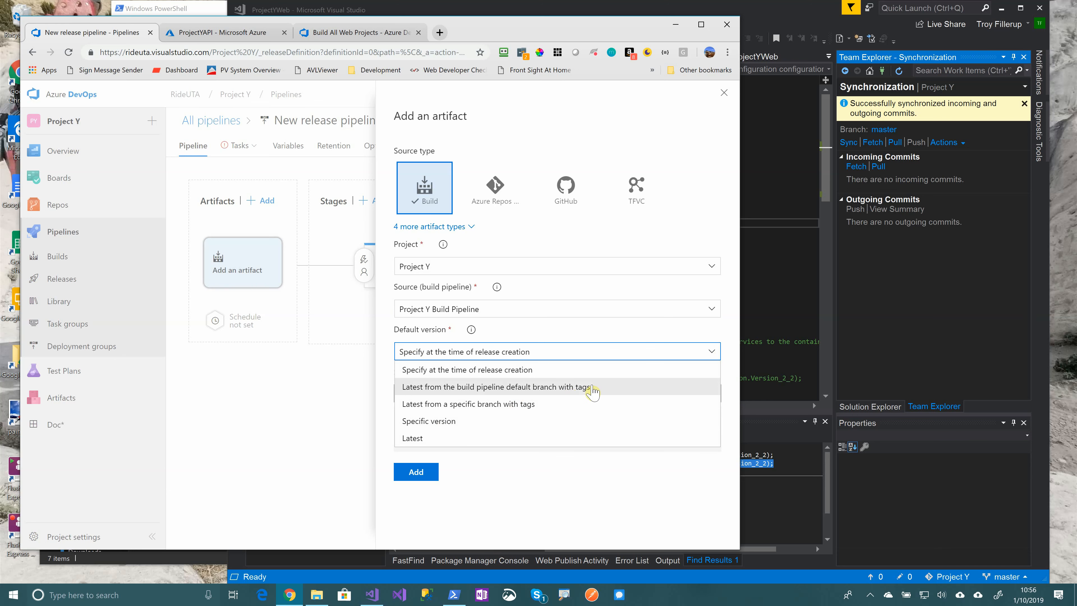
pyautogui.click(466, 438)
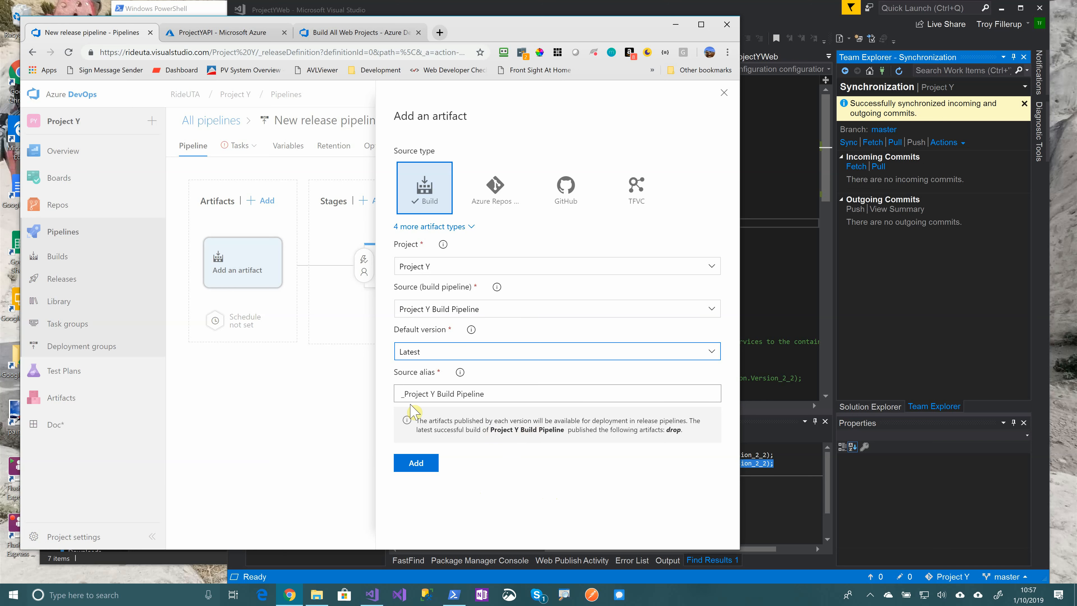
pyautogui.click(418, 465)
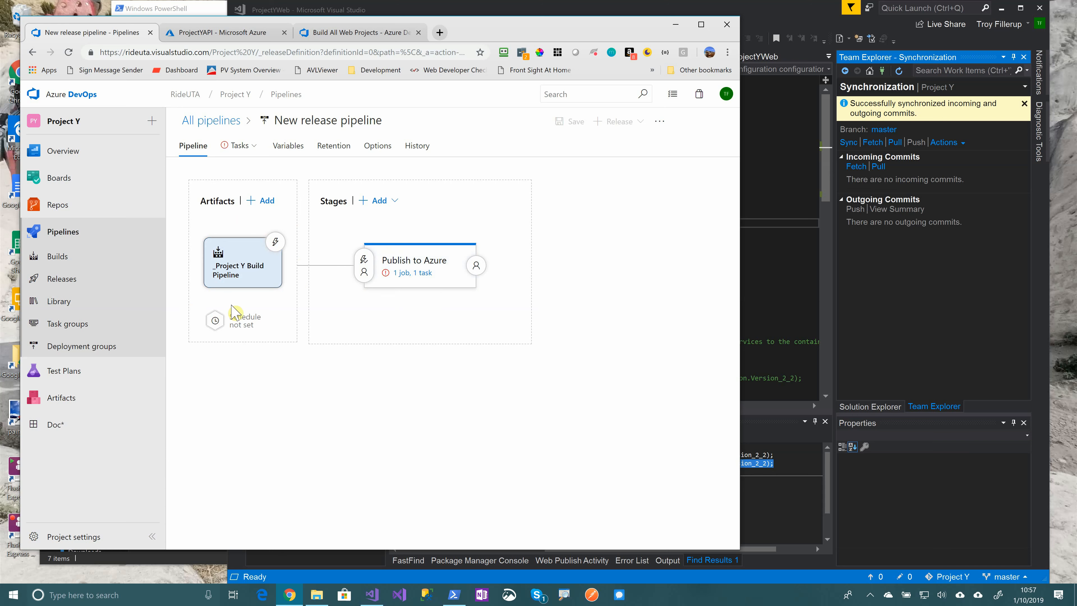
# Select the Visual Studio Professional subscription for the Publish to Azure stage task
pyautogui.click(422, 274)
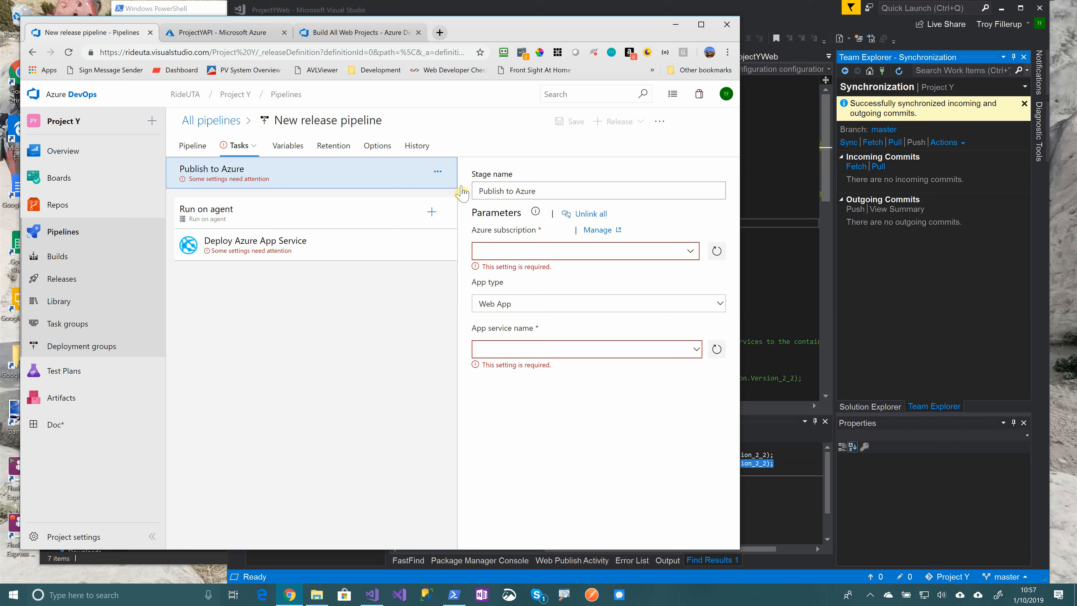
pyautogui.click(691, 254)
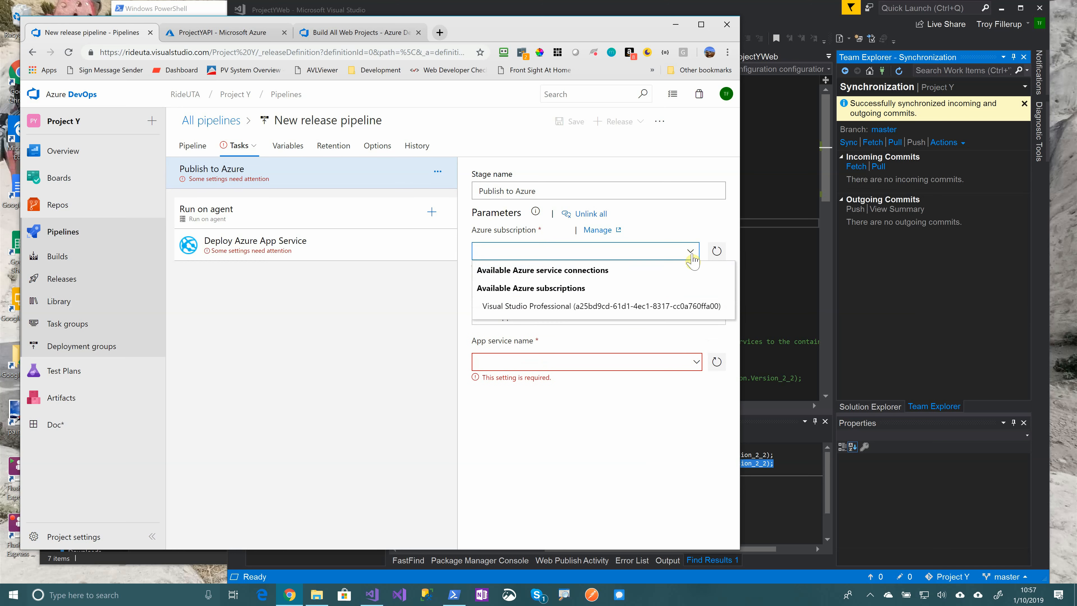
pyautogui.click(605, 307)
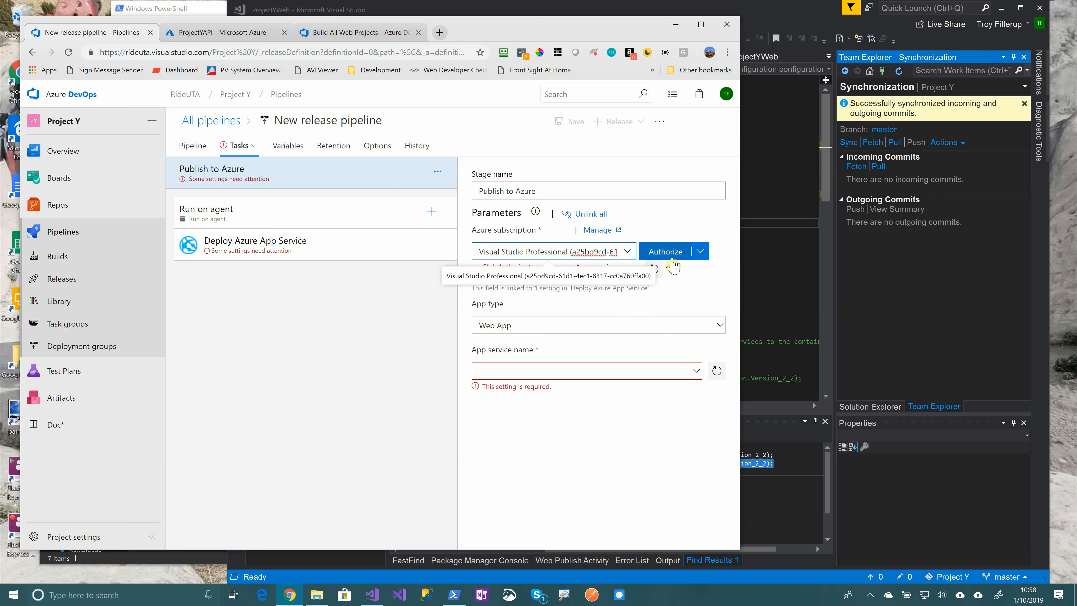
pyautogui.click(698, 254)
# Authorize the Visual Studio Professional subscription by signing in with the personal Microsoft account
pyautogui.click(677, 251)
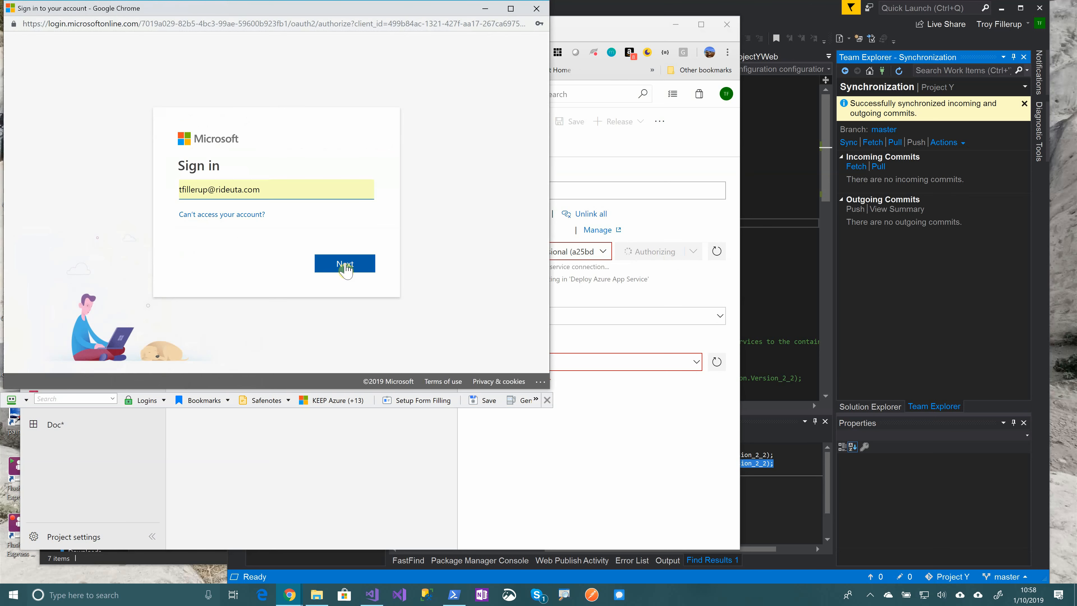
pyautogui.click(347, 268)
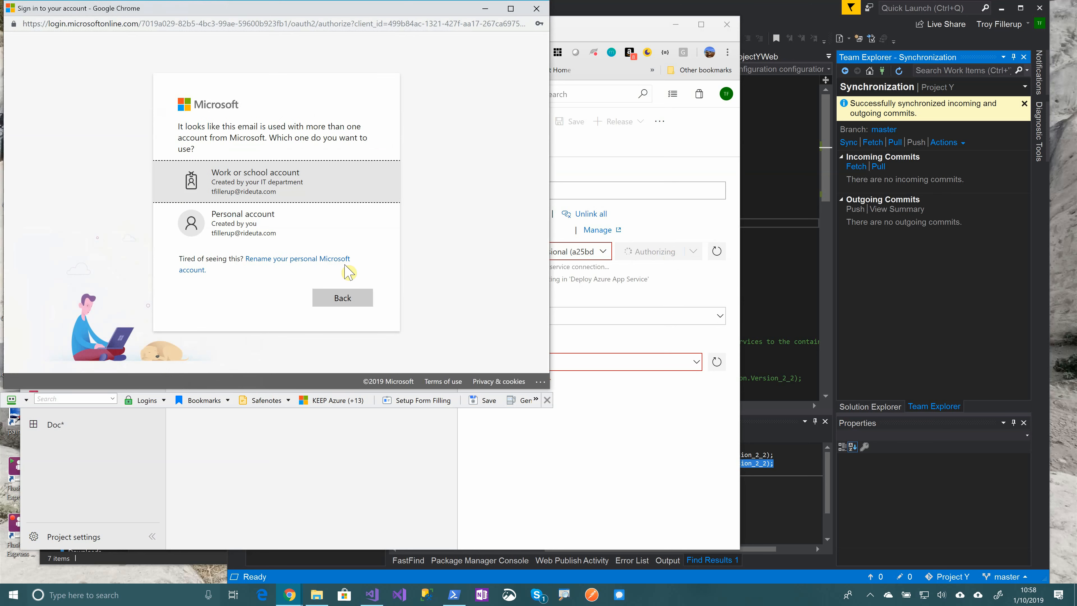
pyautogui.click(231, 218)
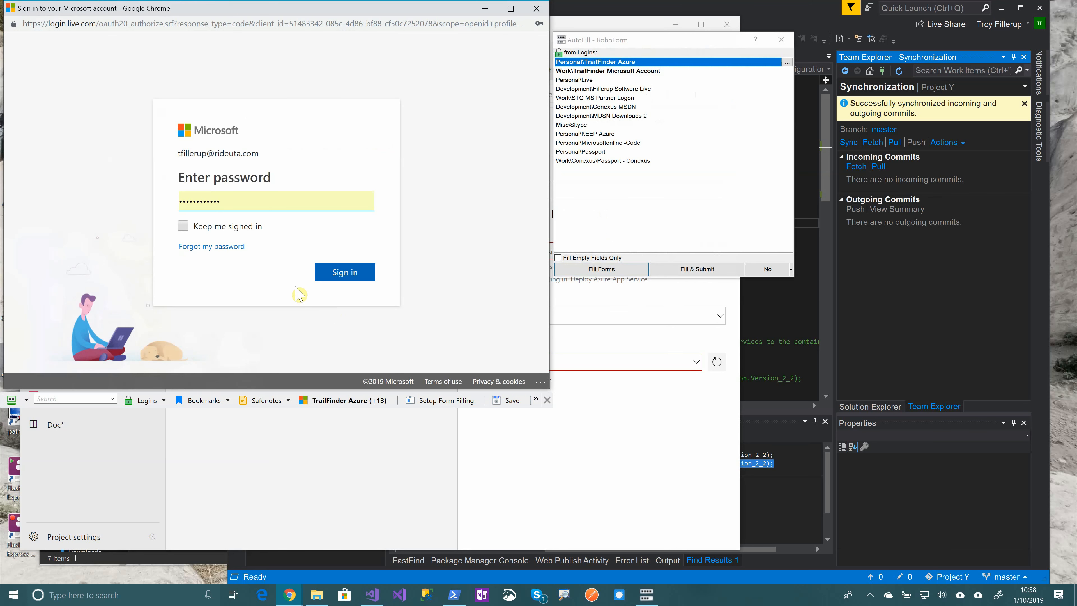
pyautogui.click(348, 273)
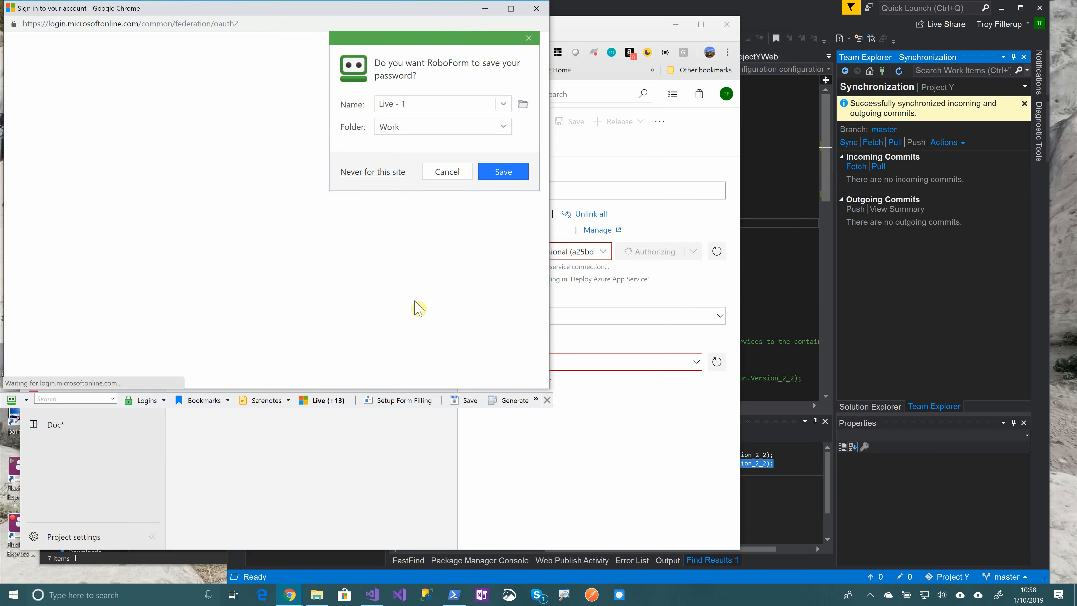
pyautogui.click(455, 172)
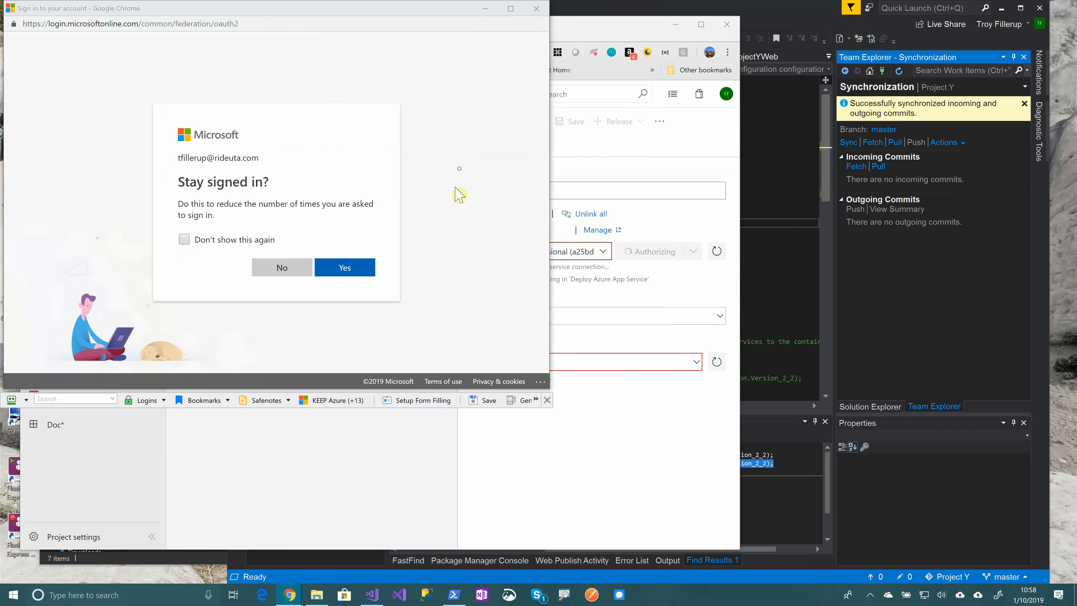
pyautogui.click(350, 276)
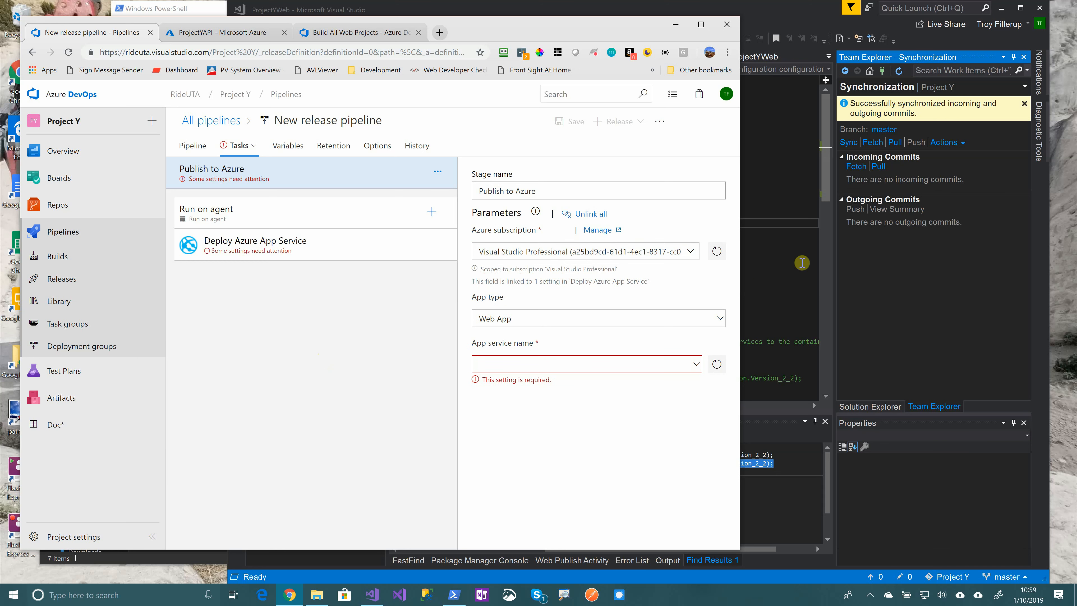
# Set ProjectYWeb as the target App Service and review the Hosted VS2017 agent job settings
pyautogui.click(696, 364)
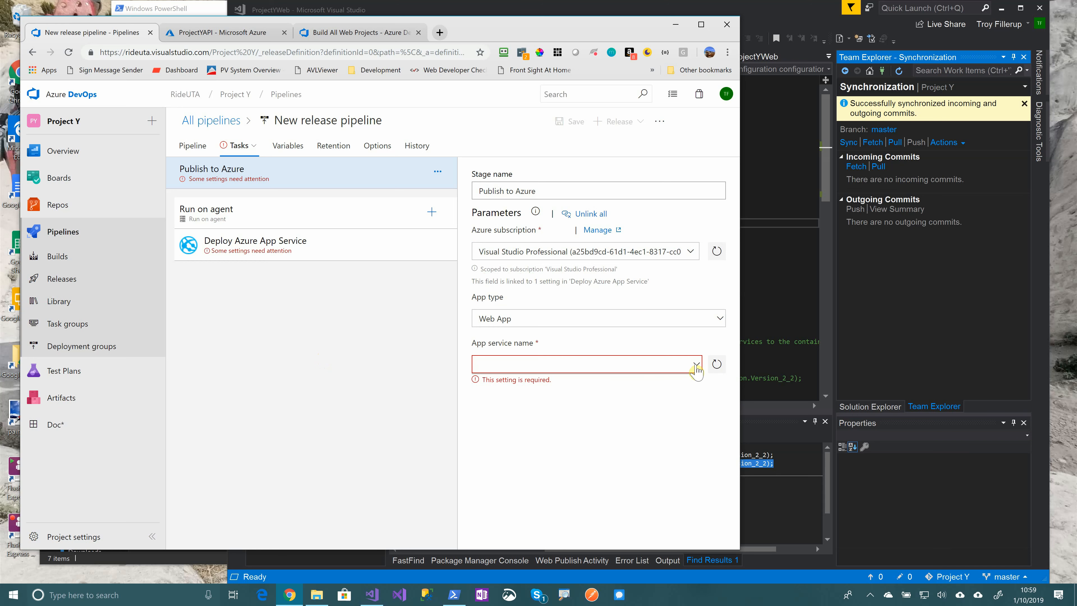
pyautogui.click(514, 399)
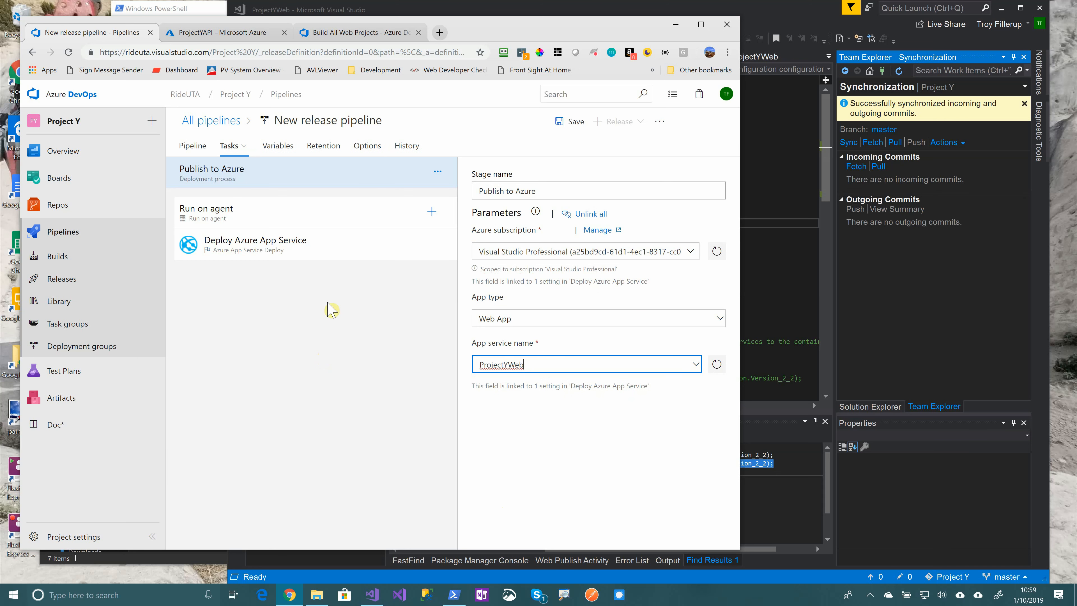
pyautogui.click(309, 220)
pyautogui.scroll(-2, 525, 337)
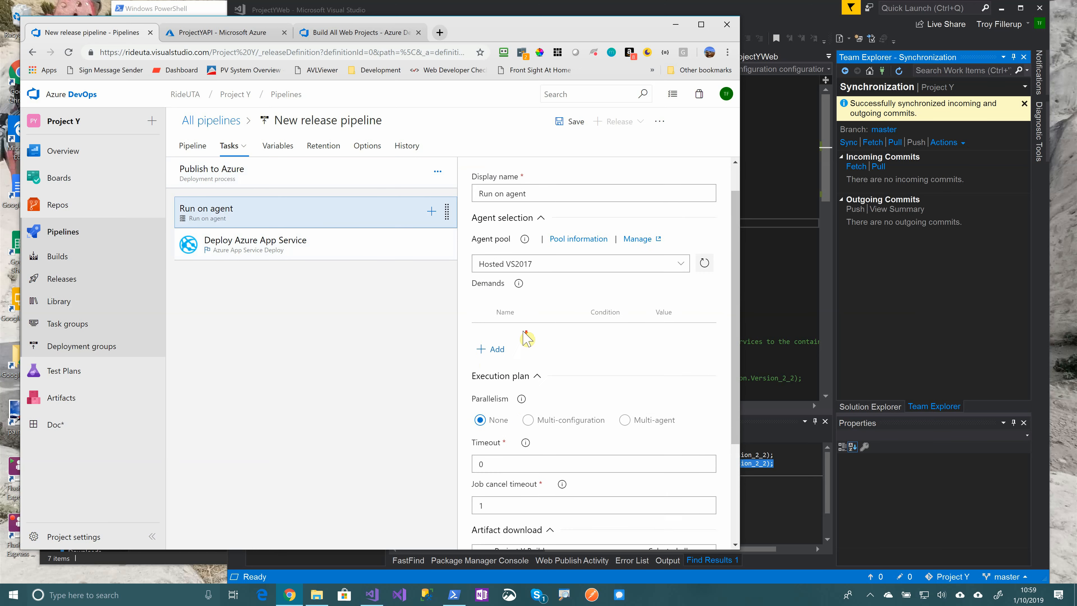
pyautogui.scroll(2, 508, 285)
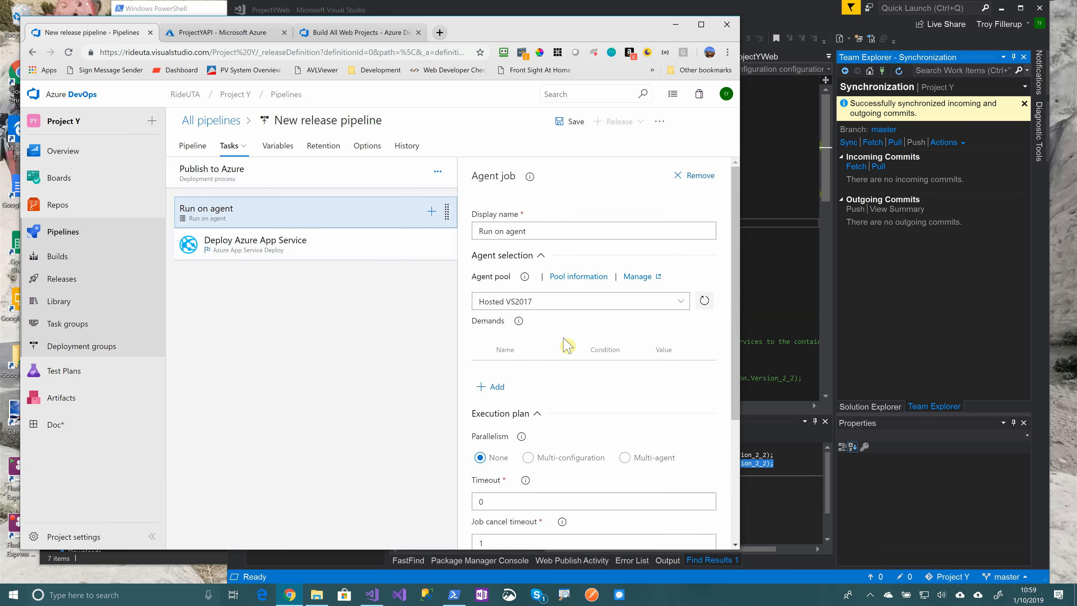
pyautogui.scroll(-4, 626, 336)
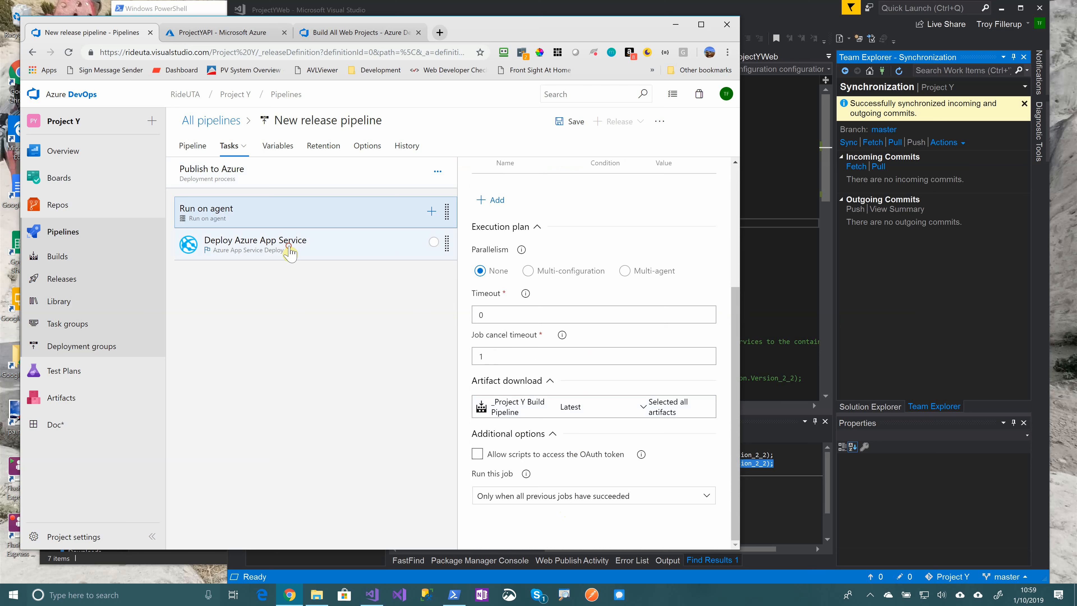
# Point the Deploy Azure App Service package to _Project Y Build Pipeline/drop/ProjectYWeb.zip
pyautogui.click(284, 247)
pyautogui.scroll(-1, 522, 358)
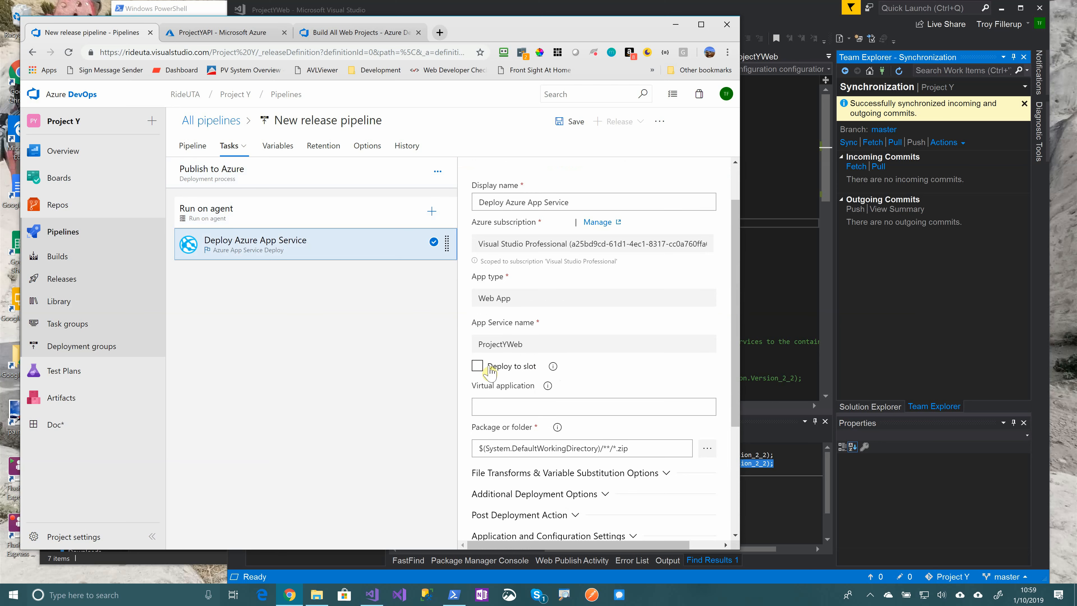
pyautogui.scroll(-3, 494, 372)
pyautogui.click(707, 336)
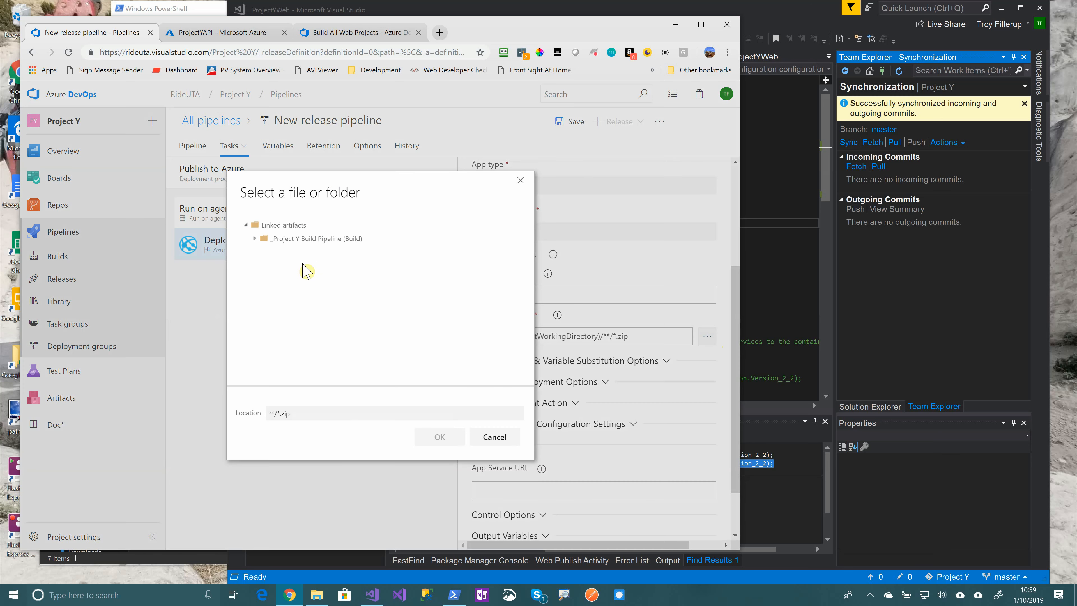
pyautogui.click(255, 238)
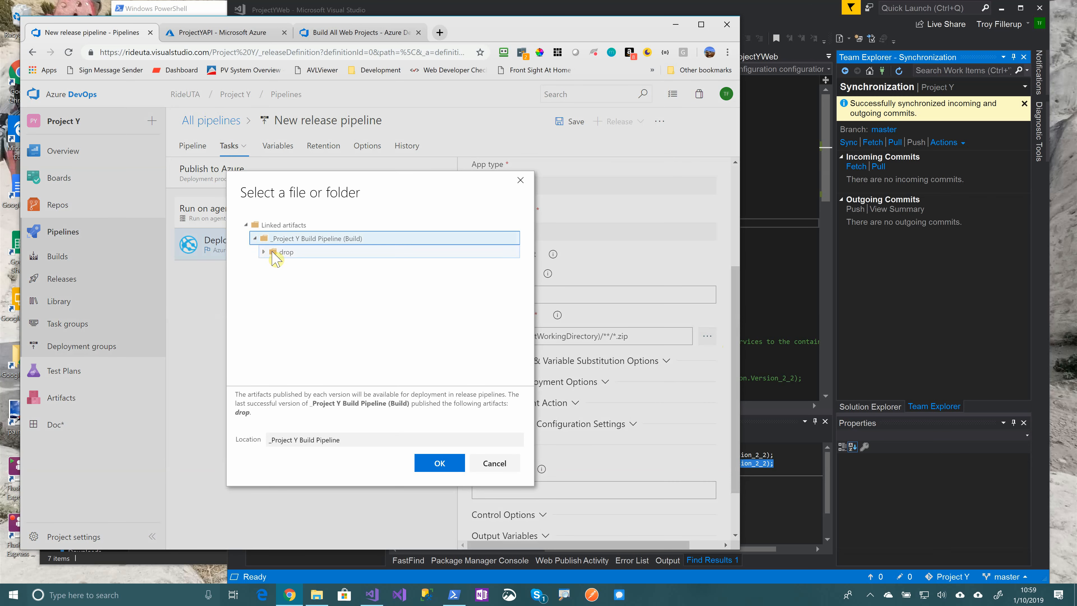
pyautogui.click(264, 252)
pyautogui.click(312, 266)
pyautogui.click(440, 463)
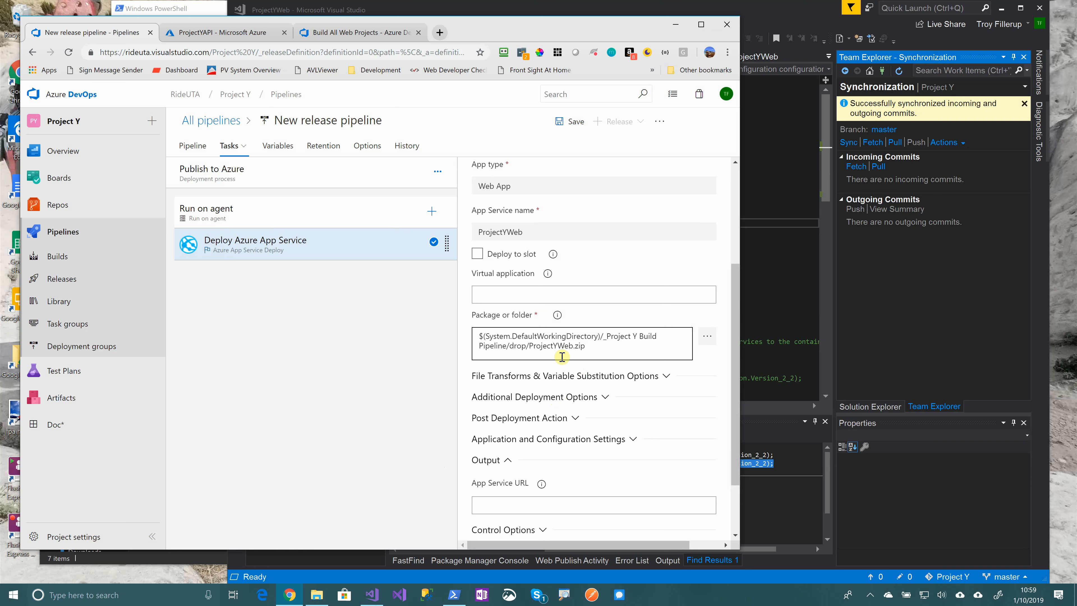
# Review the File Transforms and Additional Deployment Options, leaving them at their defaults
pyautogui.scroll(-2, 522, 423)
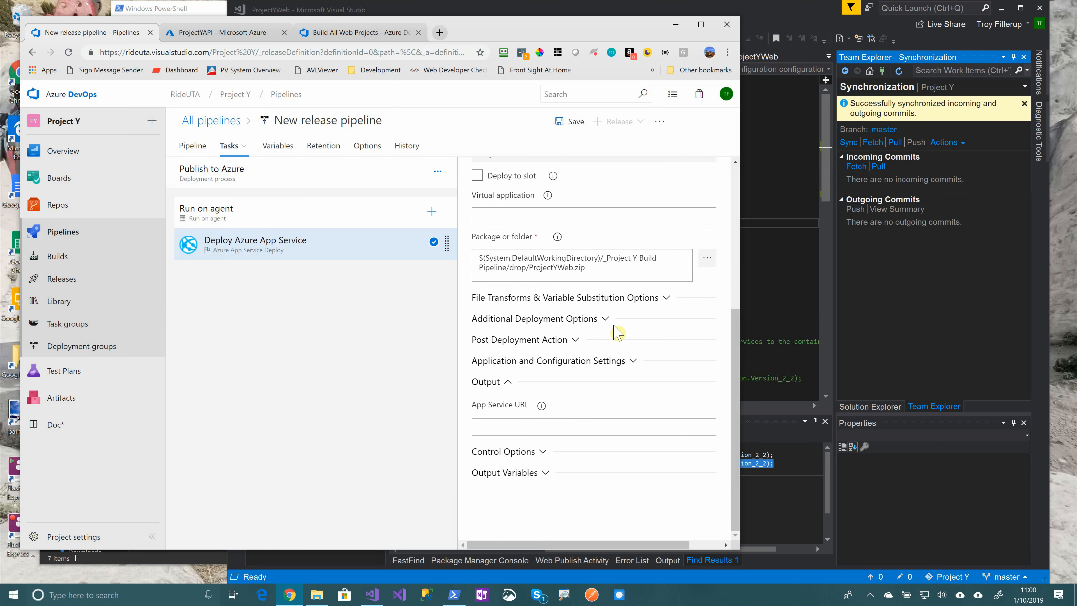
pyautogui.click(664, 302)
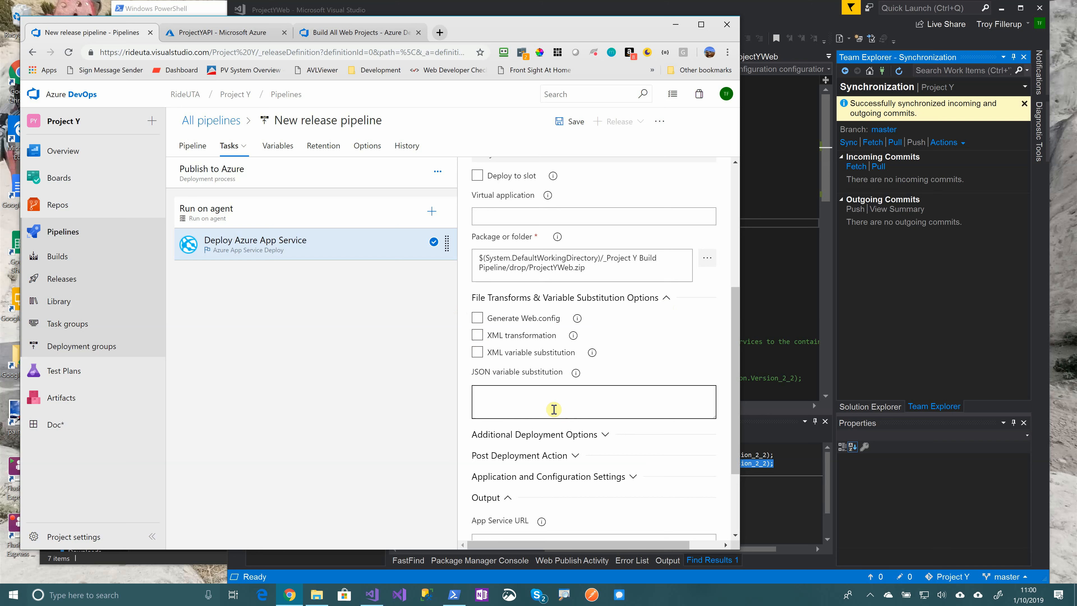
pyautogui.click(666, 299)
pyautogui.click(605, 319)
pyautogui.scroll(-2, 602, 321)
pyautogui.click(545, 301)
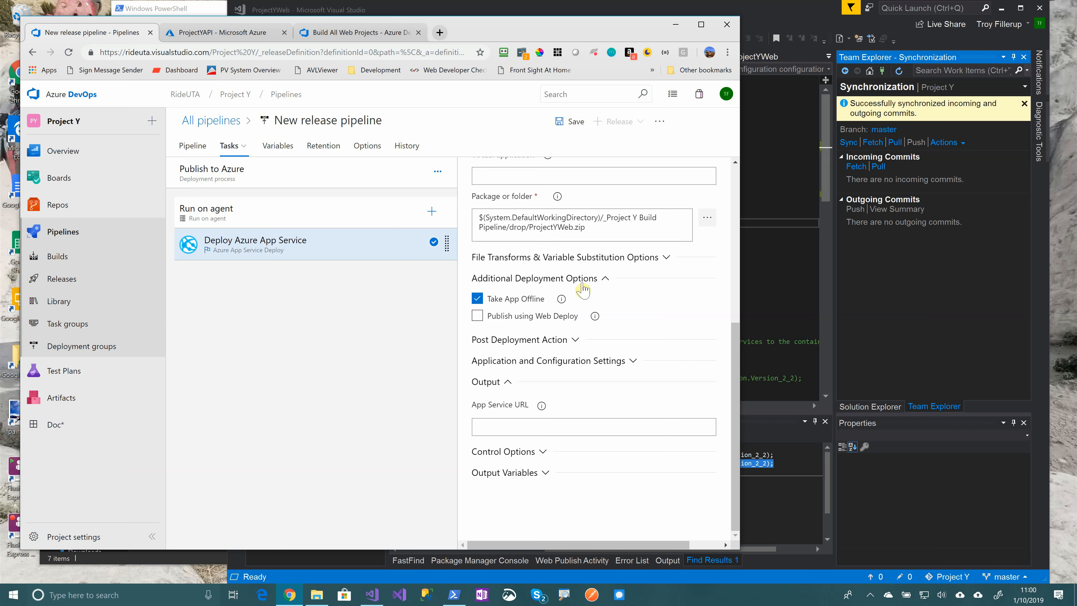
# Replace the release pipeline title, typing 'ProjectY Ree' so far
pyautogui.click(592, 280)
pyautogui.scroll(2, 592, 279)
pyautogui.moveTo(275, 121); pyautogui.dragTo(389, 123)
pyautogui.write('ProjectY Ree')
# Correct the title to 'ProjectY Release Pipeline' and view the artifact-to-stage pipeline diagram
pyautogui.press('BackSpace')
pyautogui.write('le')
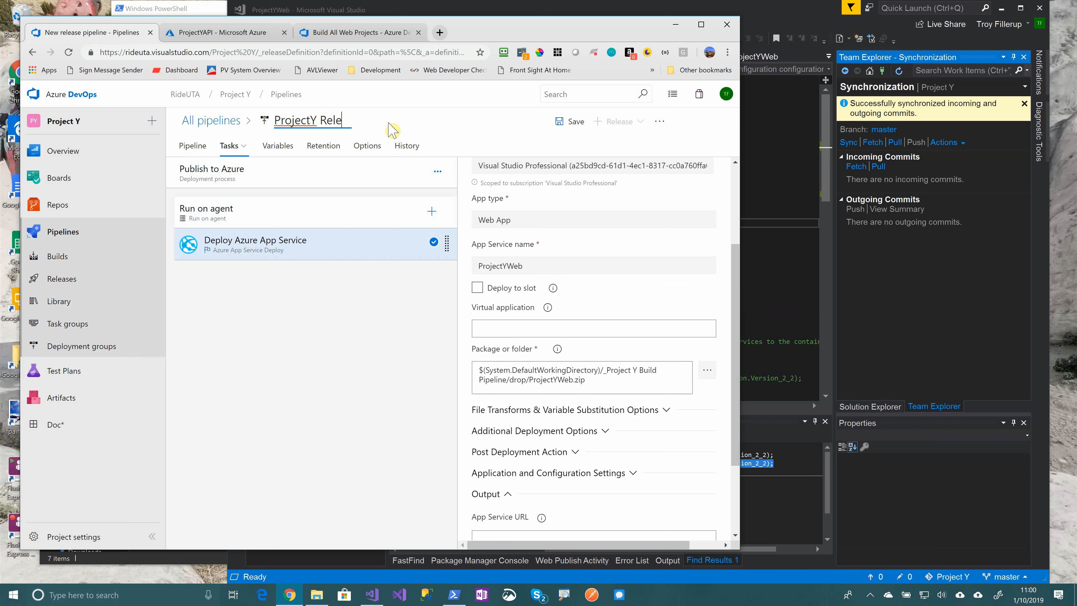
pyautogui.write('ase Pipeline')
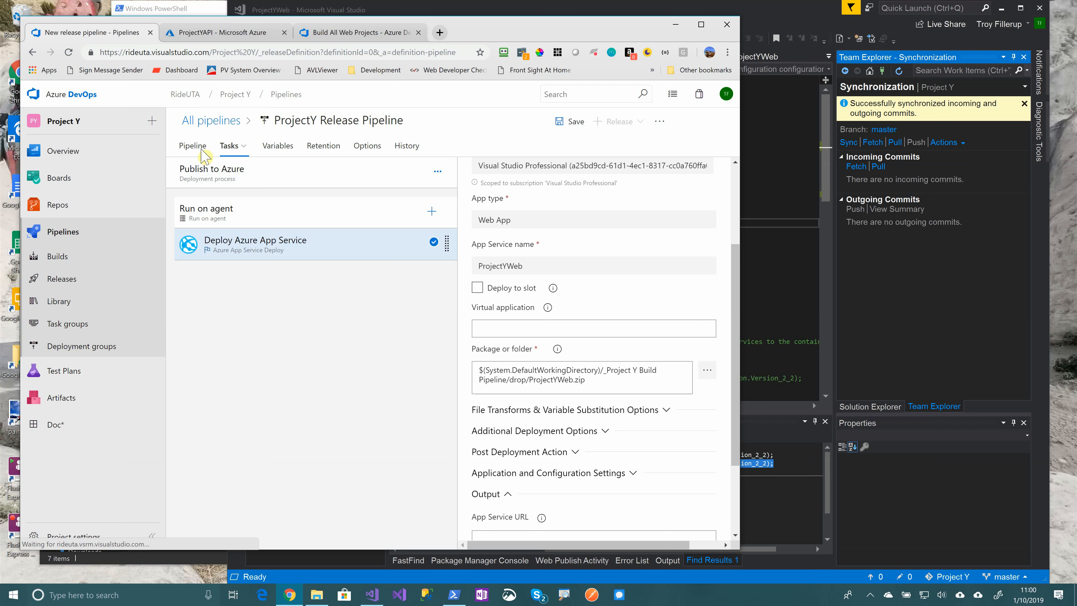
pyautogui.click(199, 148)
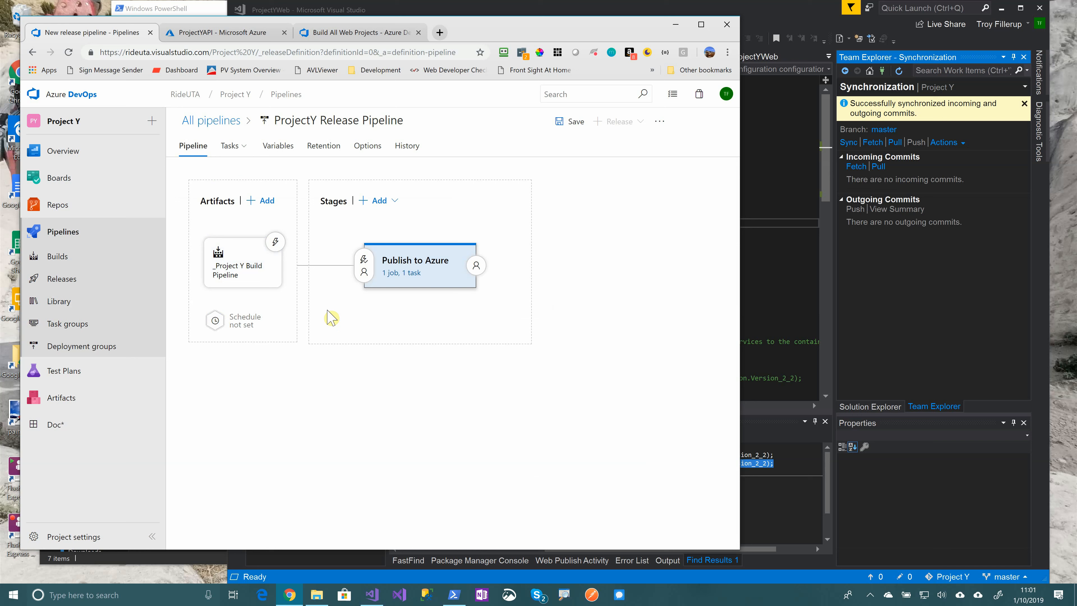
# Enable the continuous deployment trigger on the _Project Y Build Pipeline artifact
pyautogui.click(275, 242)
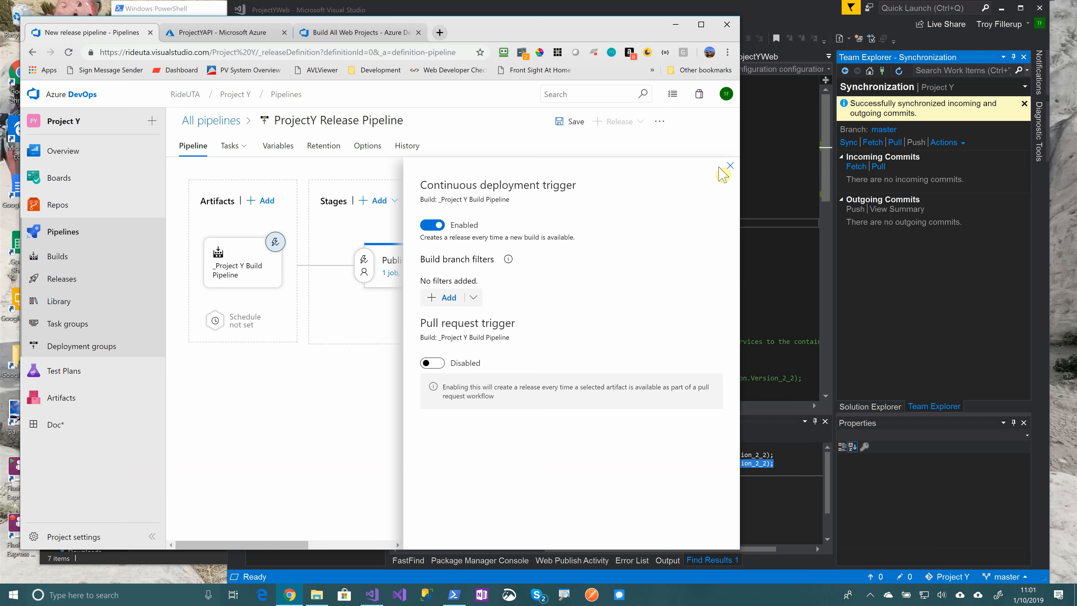
pyautogui.click(730, 165)
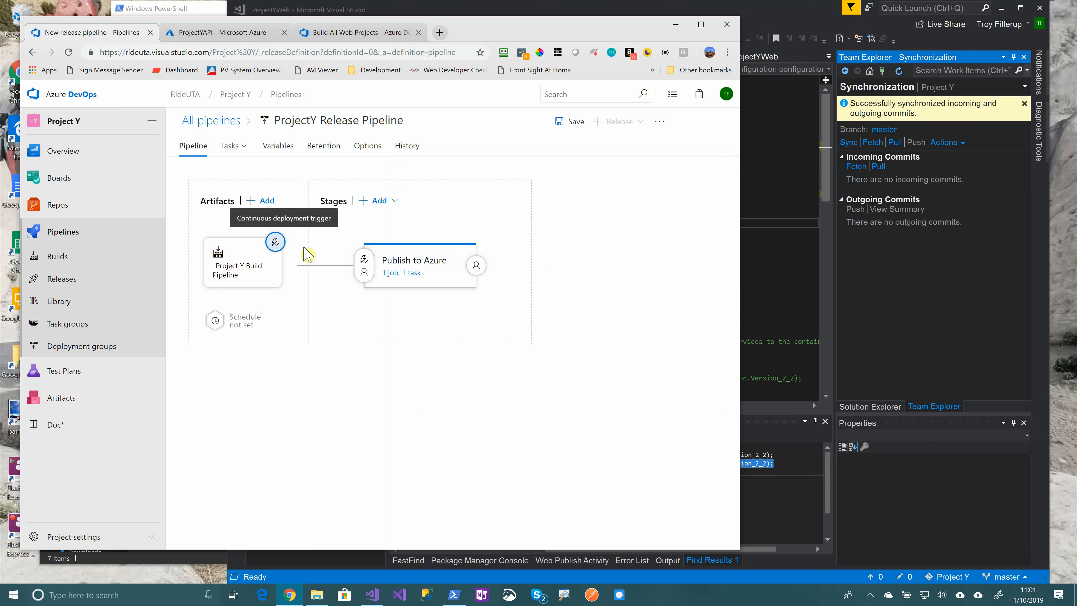
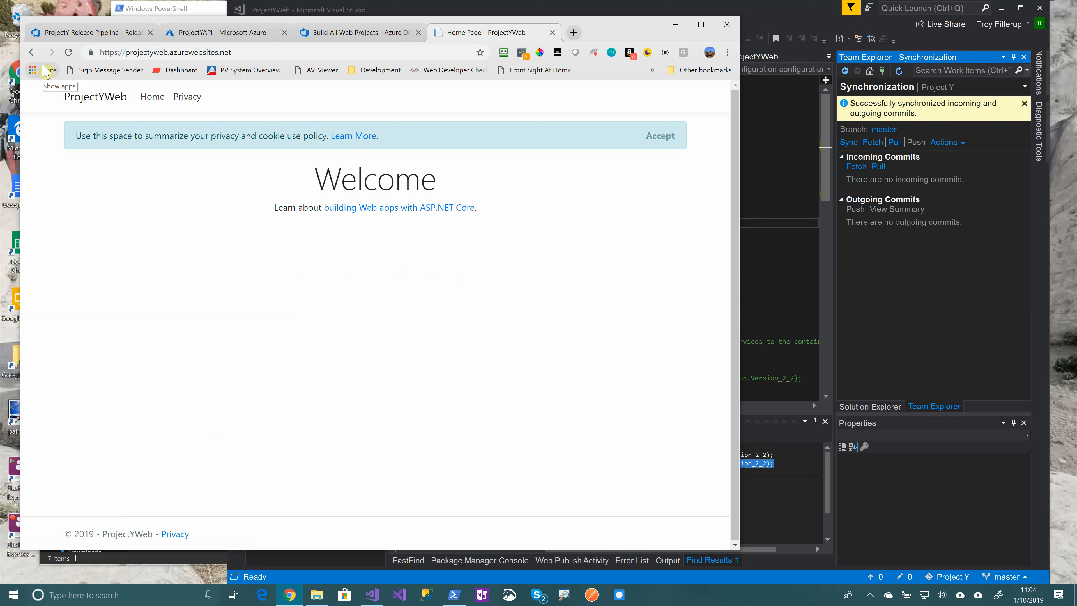
# Open Views > Home > Index.cshtml from Solution Explorer in Visual Studio
pyautogui.click(787, 19)
pyautogui.click(870, 407)
pyautogui.click(865, 302)
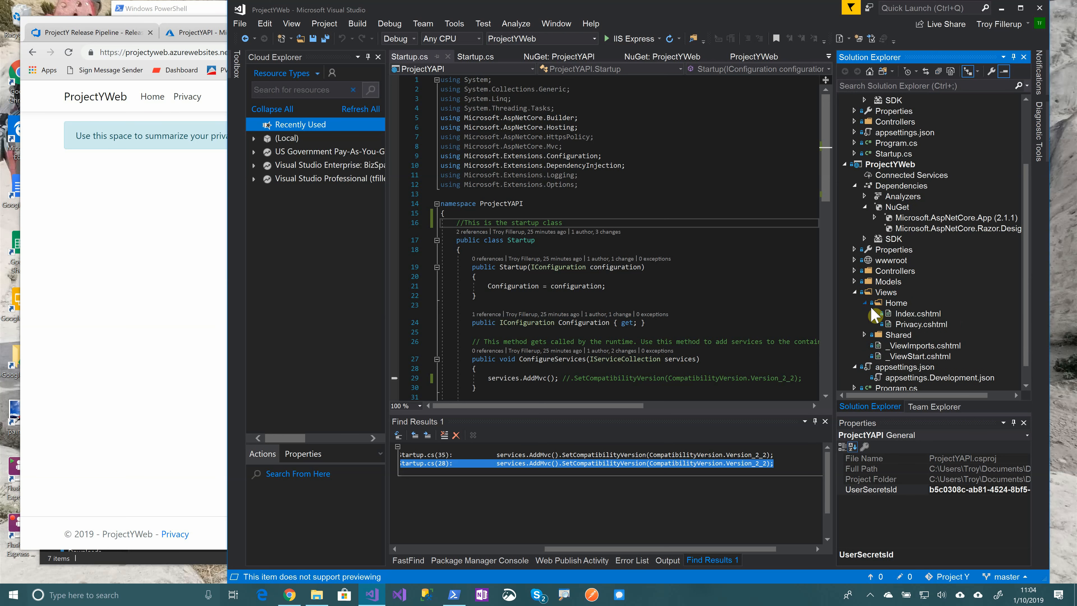
pyautogui.doubleClick(929, 315)
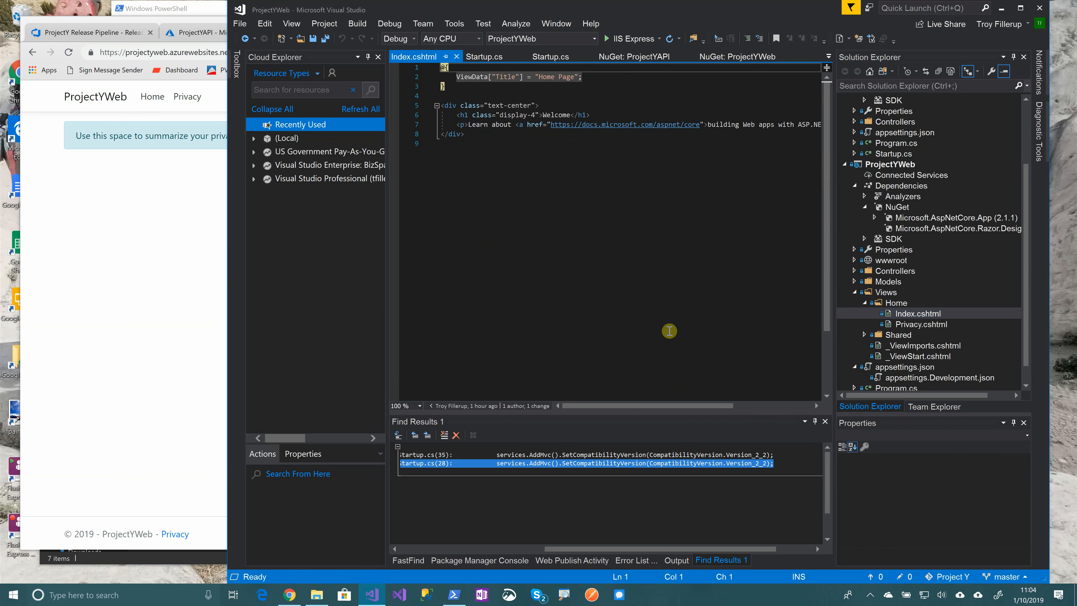
# Change the h1 heading from 'Welcome' to 'Welcome to the New World!'
pyautogui.doubleClick(556, 115)
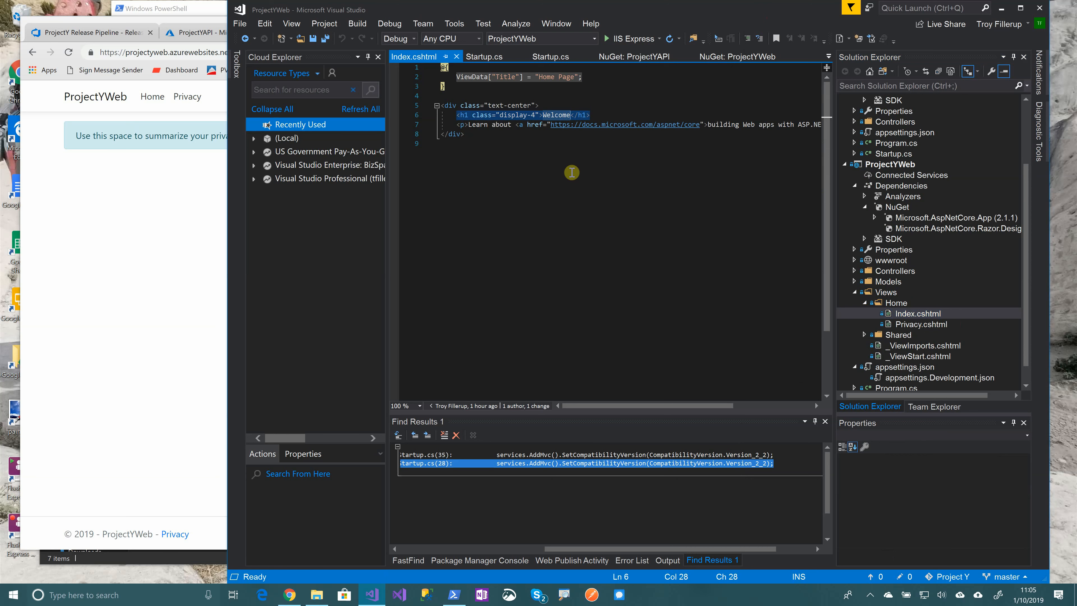
pyautogui.write('Welom')
pyautogui.press('BackSpace')
pyautogui.press('BackSpace')
pyautogui.write('come to the ')
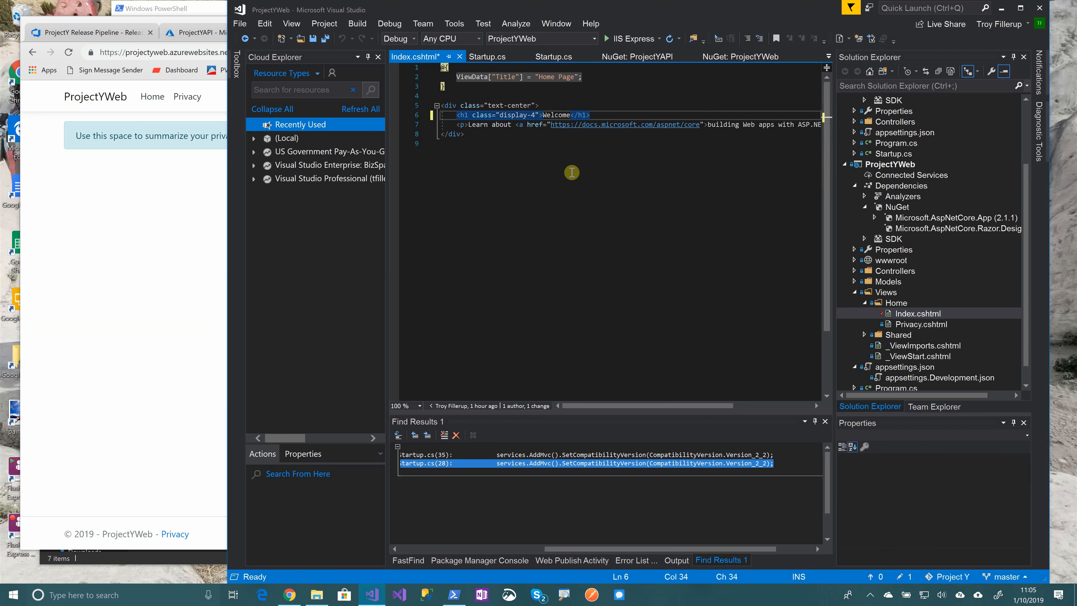
pyautogui.write('New World1')
pyautogui.press('BackSpace')
pyautogui.write('!')
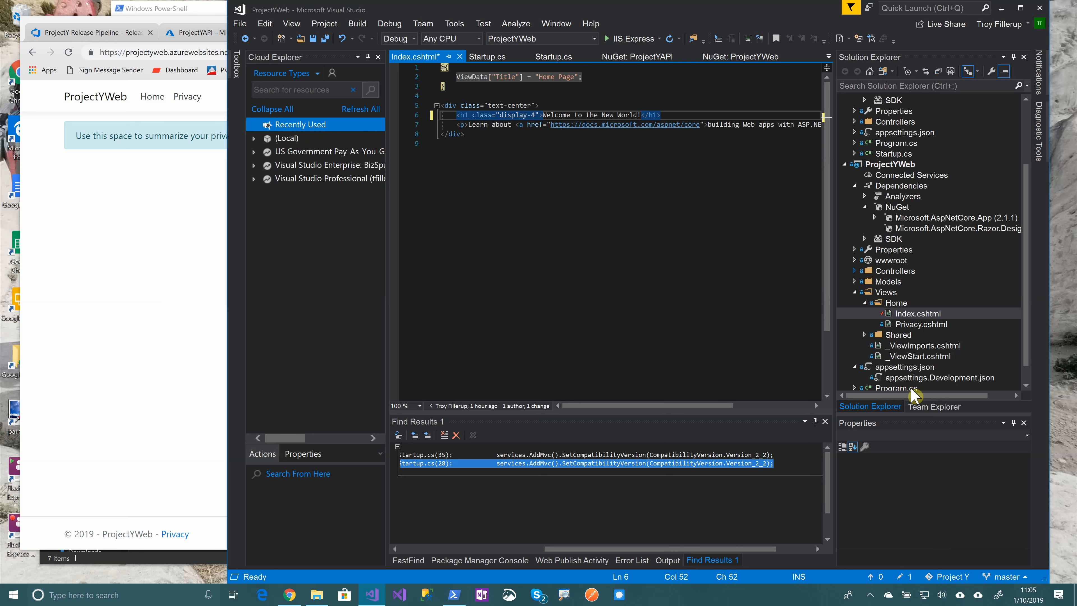
# Enter the commit message 'Changed the welcome text' on Team Explorer's Changes page
pyautogui.click(930, 407)
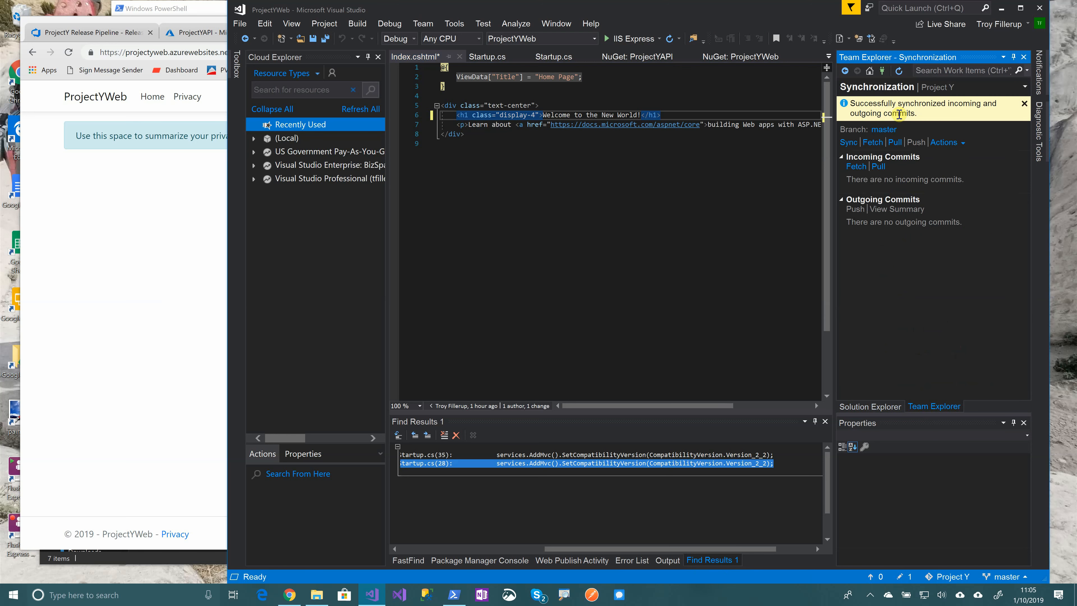
pyautogui.click(877, 87)
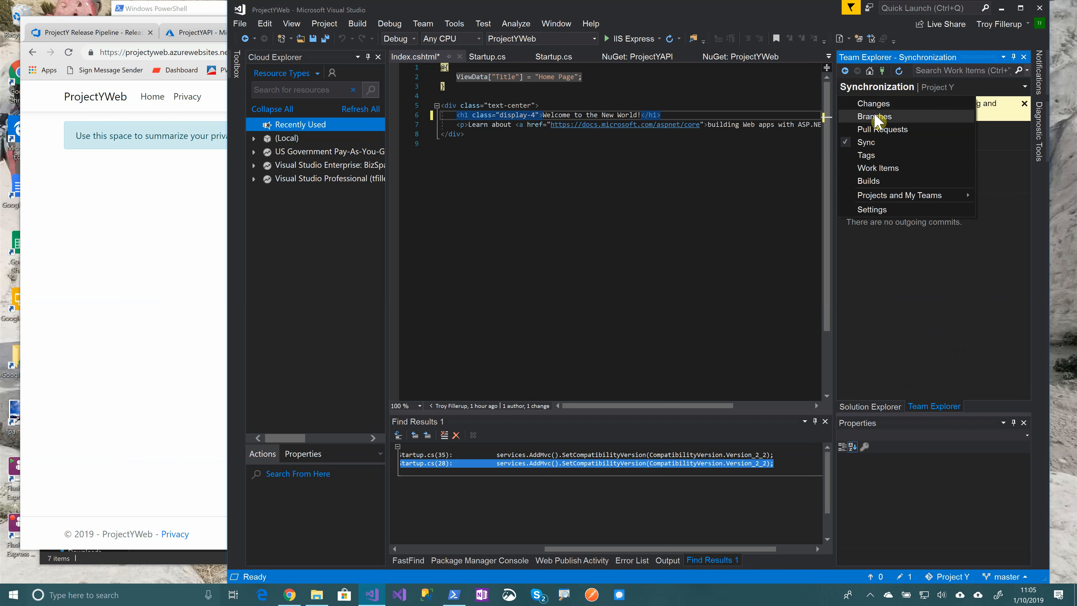
pyautogui.click(870, 102)
pyautogui.click(882, 134)
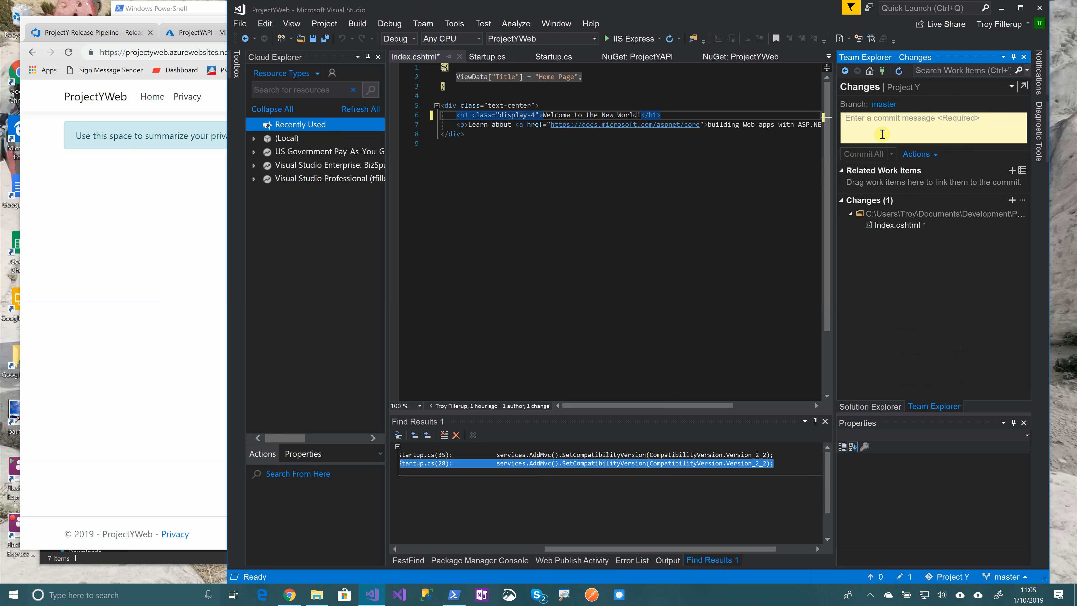
pyautogui.write('Change')
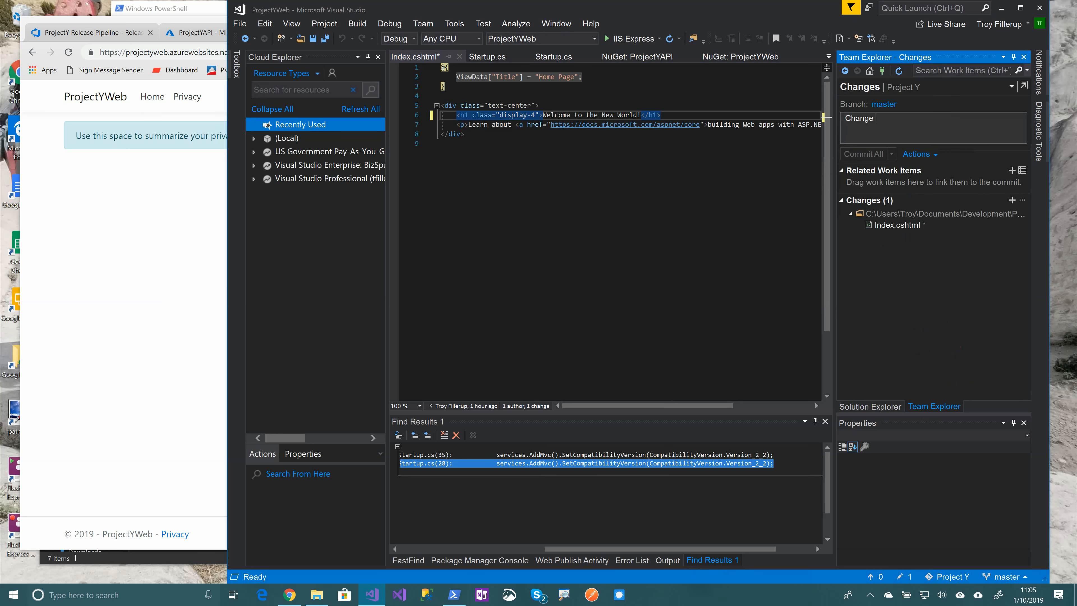
pyautogui.write('d the welcom t')
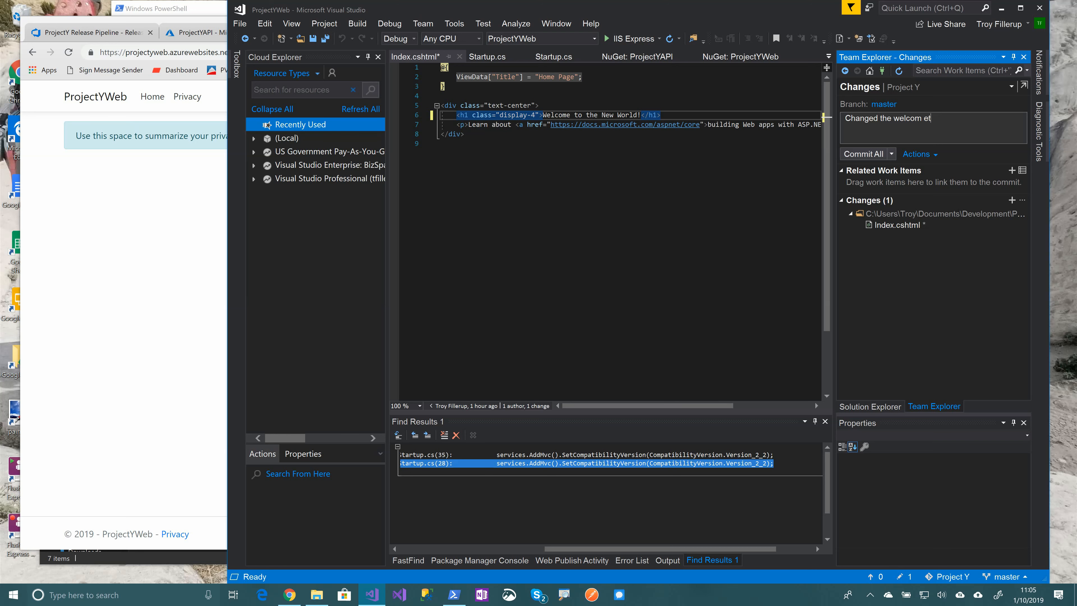
pyautogui.press('BackSpace')
pyautogui.press('BackSpace')
pyautogui.write('e text')
# Commit All and Sync the change, saving the edited files
pyautogui.click(892, 153)
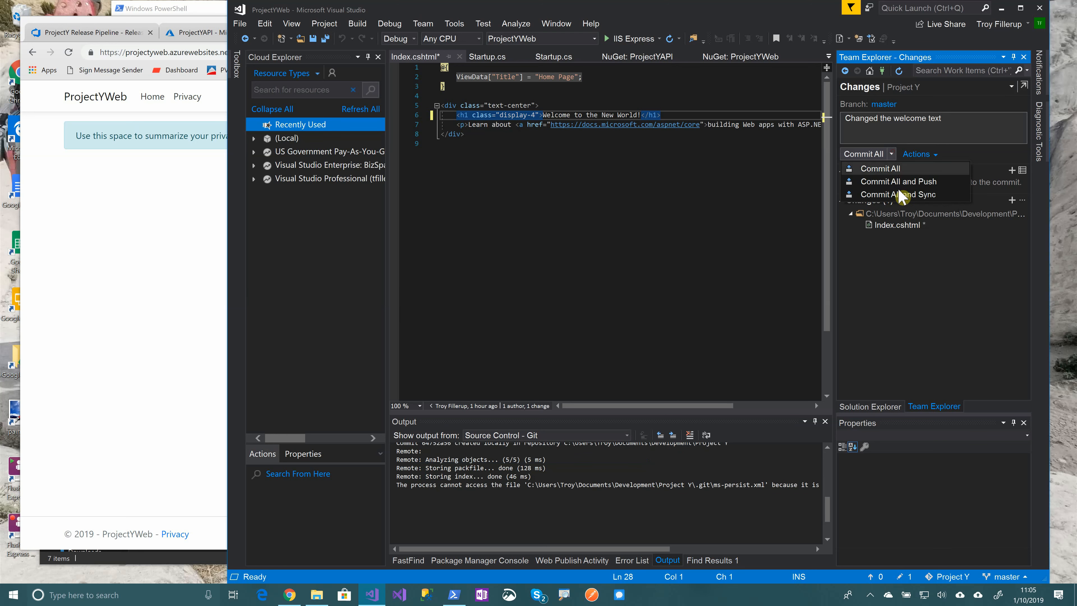
pyautogui.click(903, 201)
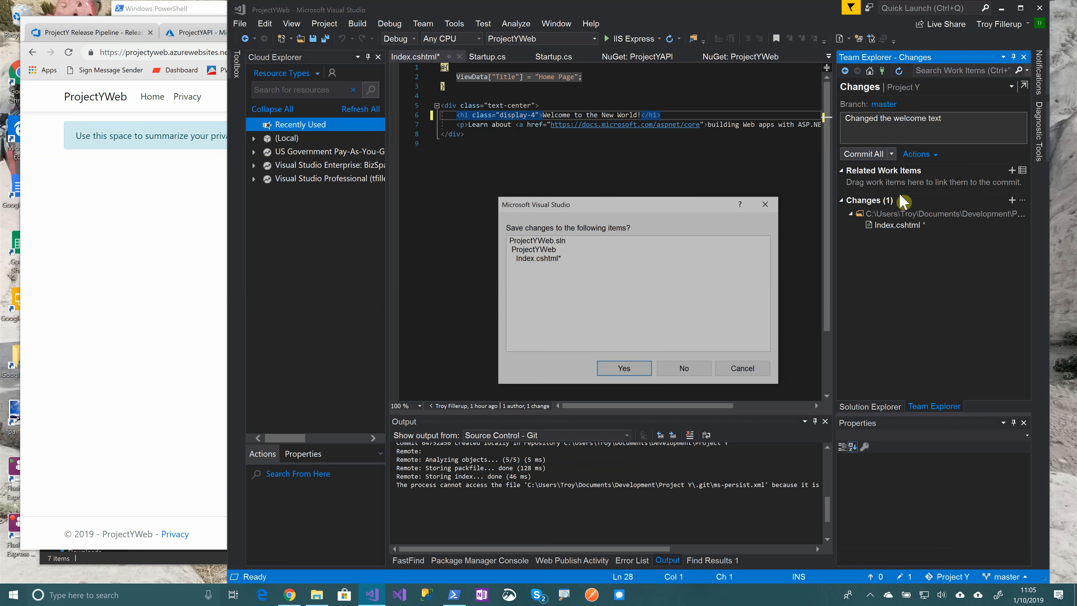
pyautogui.click(630, 370)
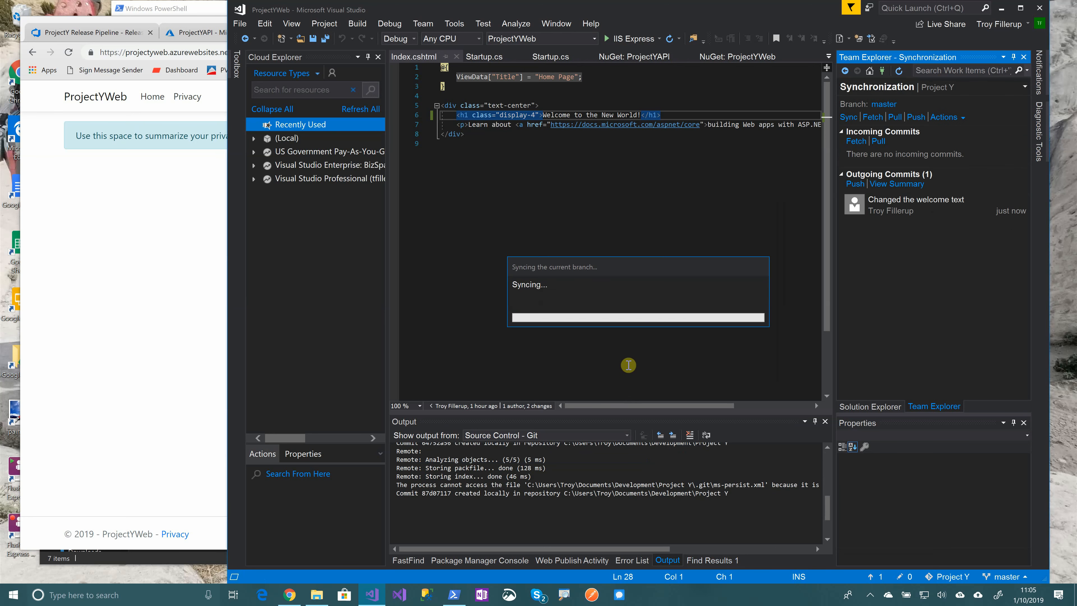
# Open the results of build #20190110.6 from Pipelines > Builds in the browser
pyautogui.click(113, 38)
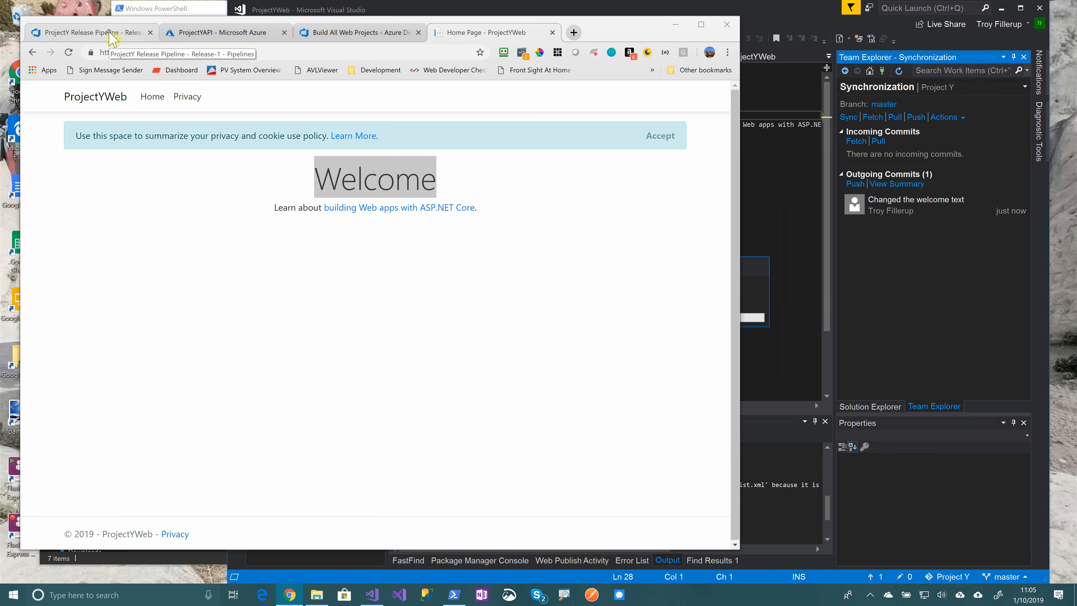
pyautogui.click(43, 262)
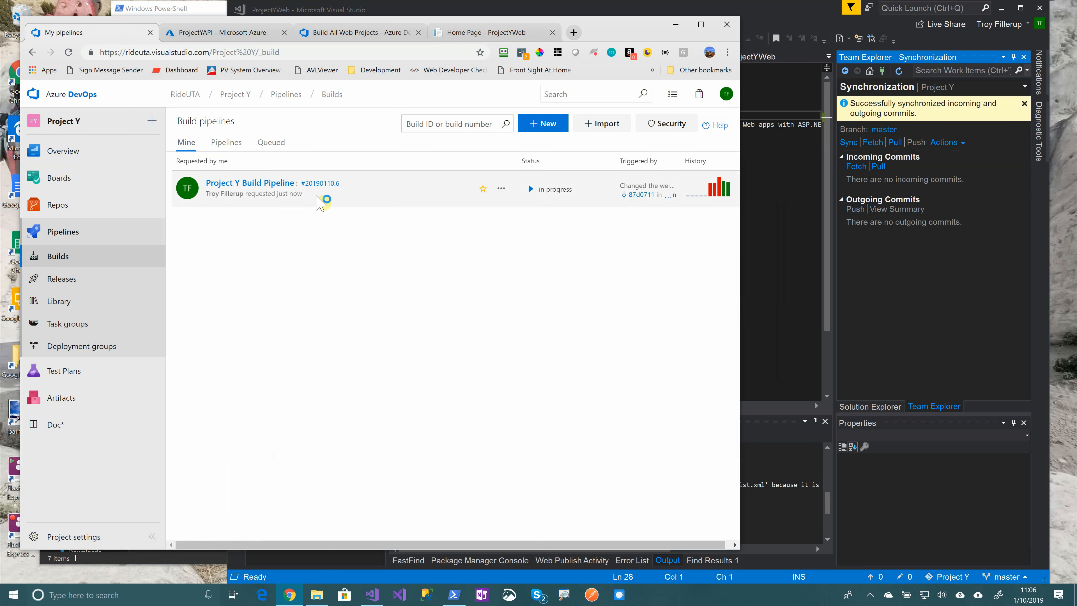
pyautogui.click(320, 184)
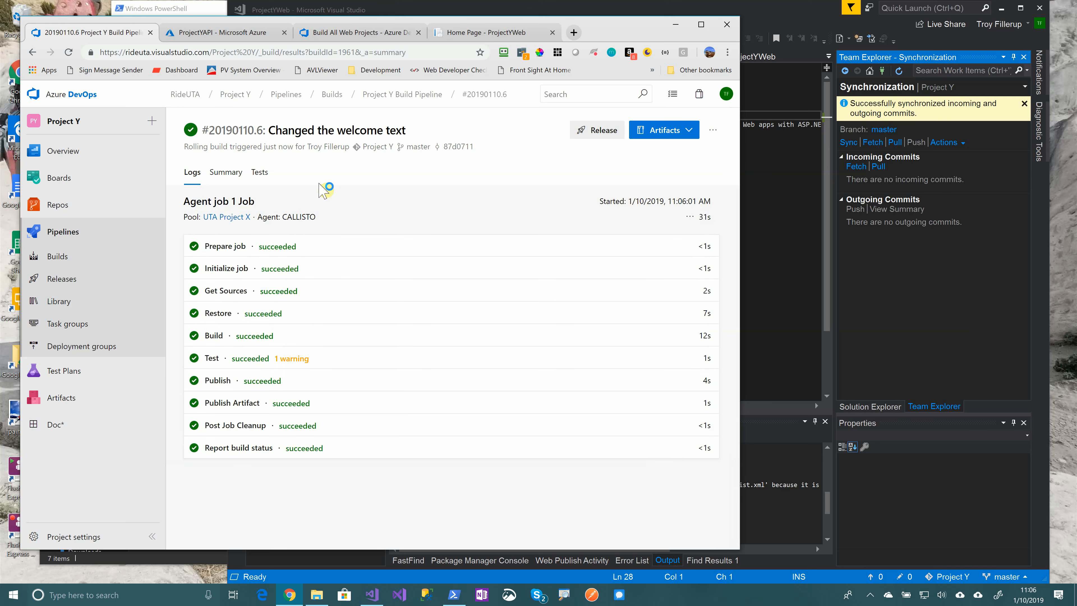
# Refresh Release-2 until Publish to Azure succeeds, then view the live 'Welcome to the New World!' site
pyautogui.click(75, 281)
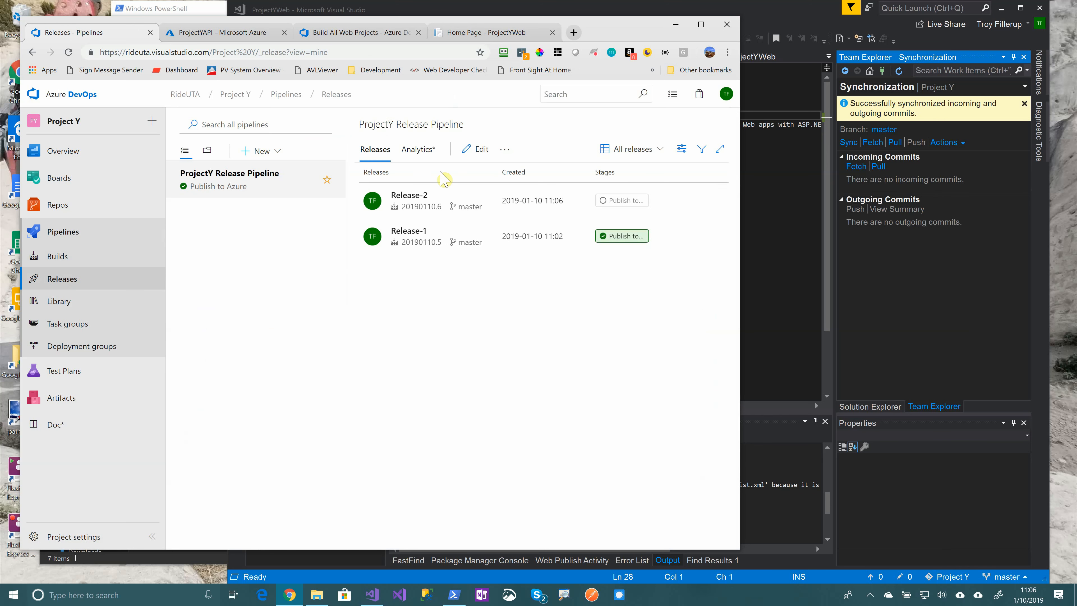
pyautogui.click(410, 195)
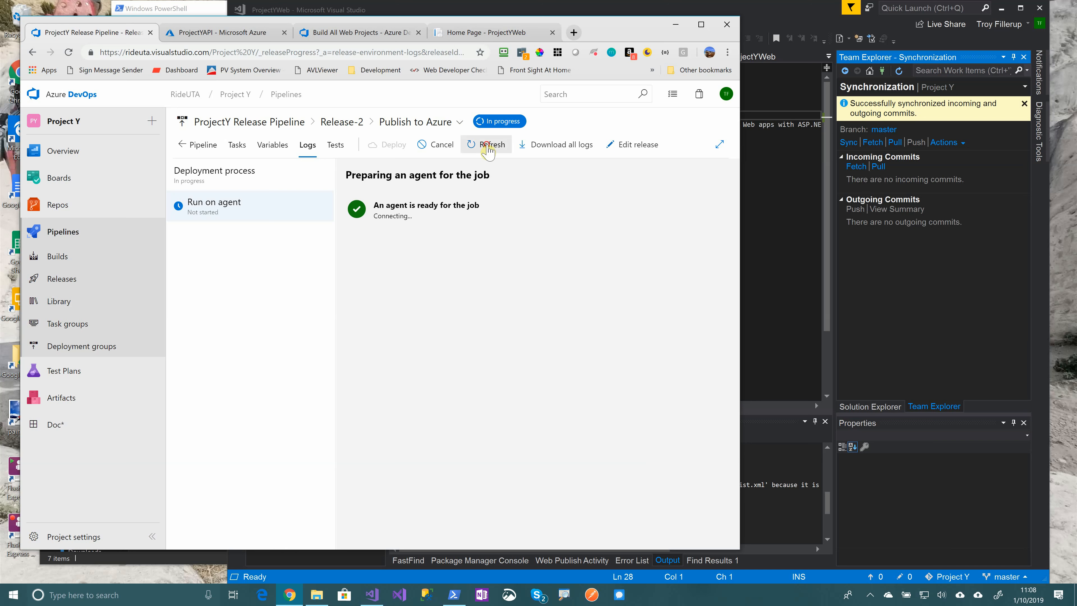
pyautogui.click(488, 146)
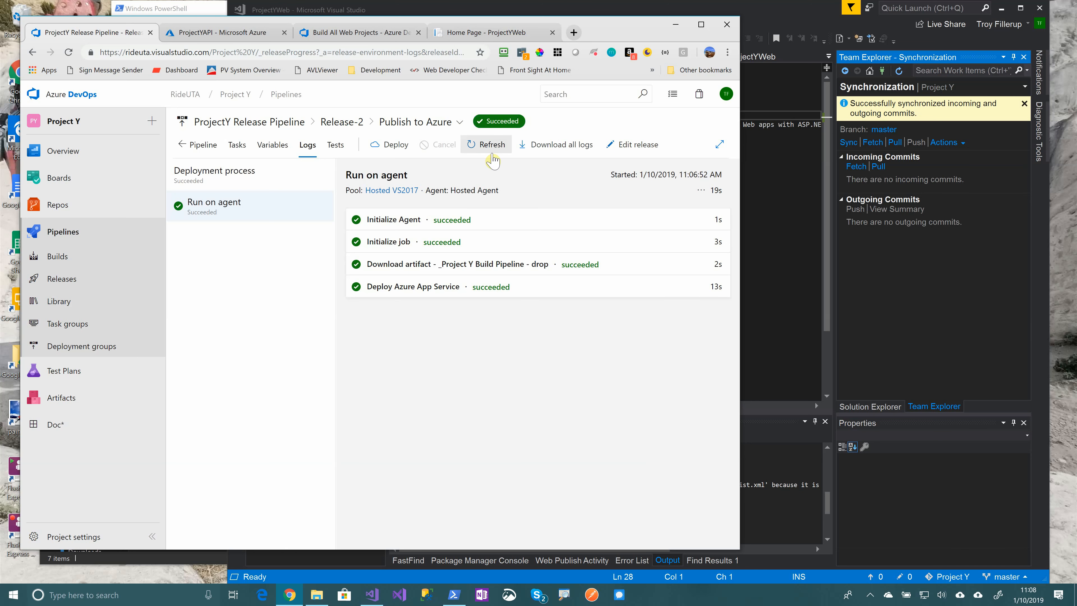
pyautogui.click(486, 32)
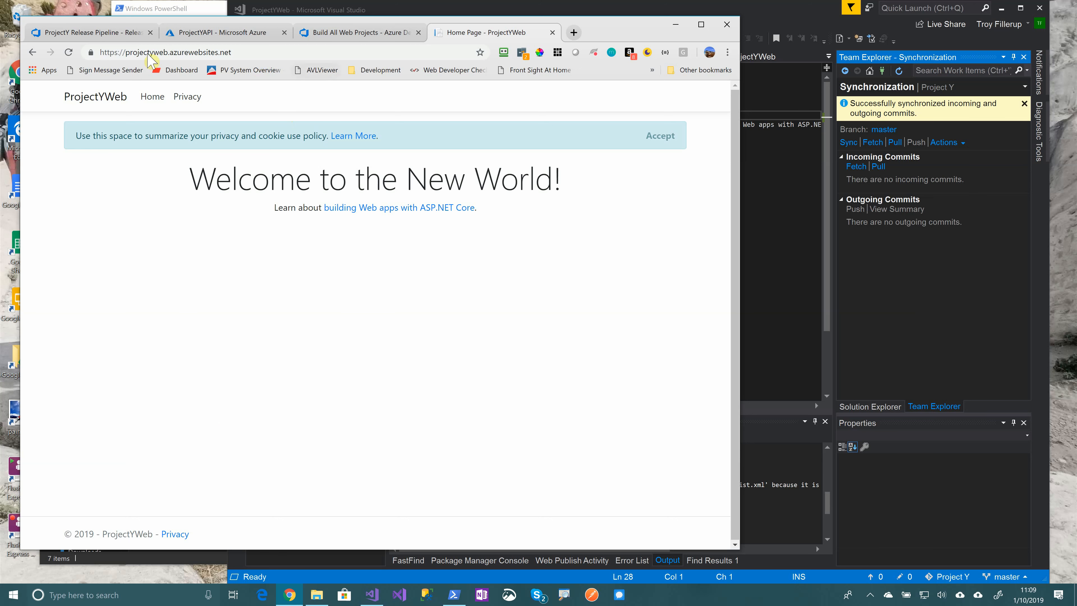
# Return to the ProjectY Release Pipeline tab and show Release-2's pipeline overview
pyautogui.click(227, 33)
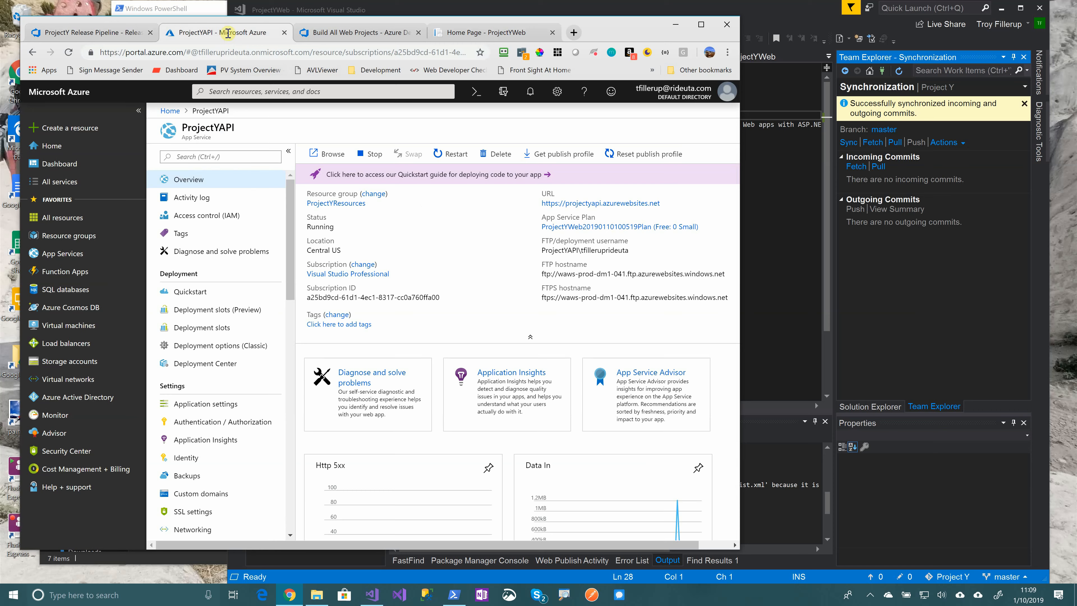
pyautogui.click(361, 32)
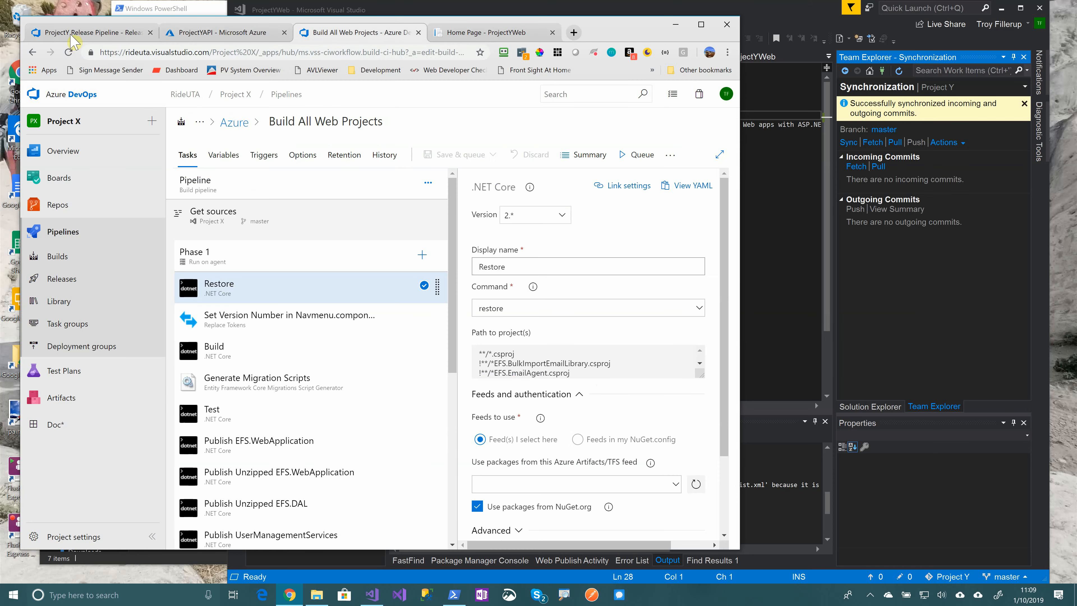
pyautogui.hotkey('ctrl', '1')
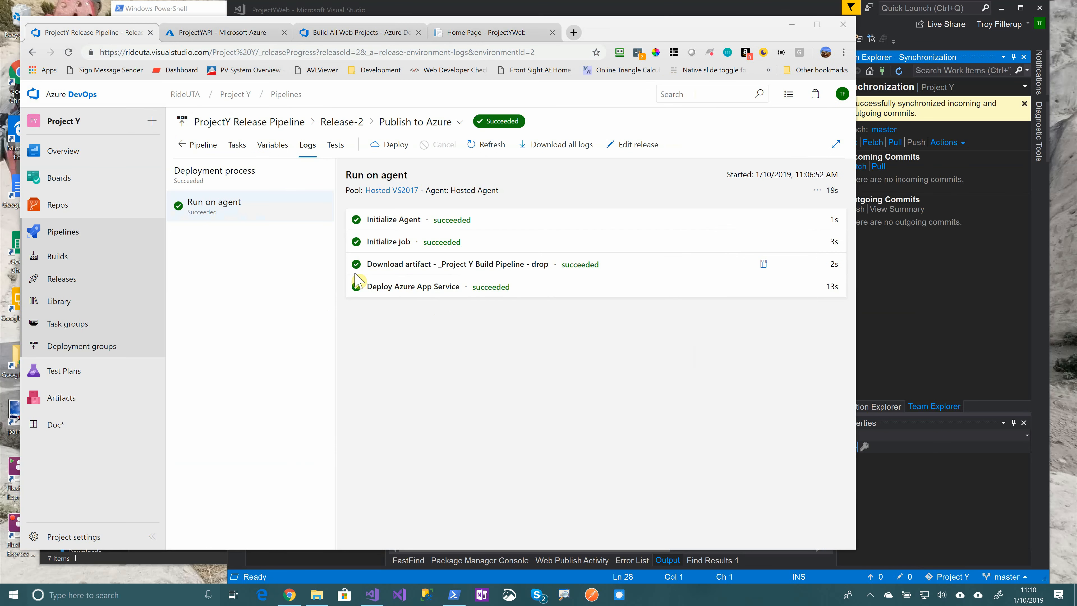
pyautogui.click(203, 145)
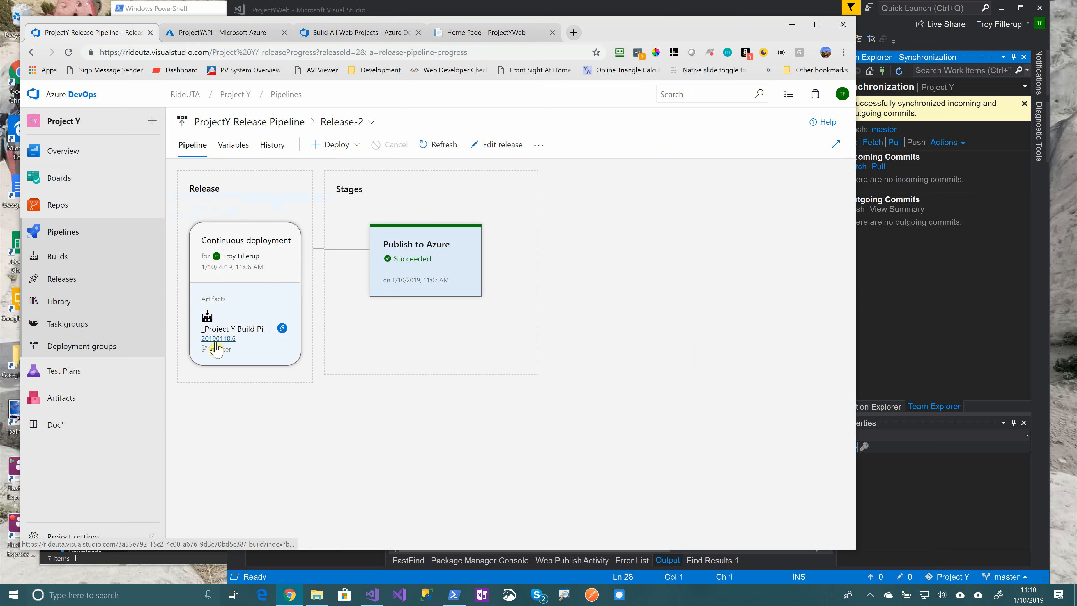
# Inspect the summary of build 20190110.6 behind the release artifact, then return to Release-2
pyautogui.moveTo(443, 290)
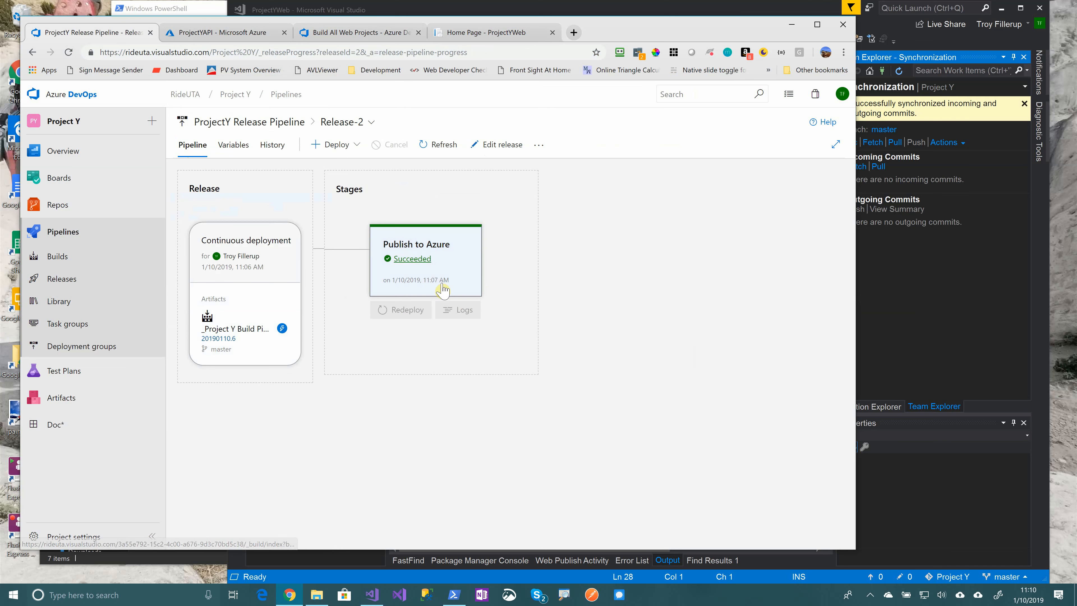
pyautogui.click(223, 339)
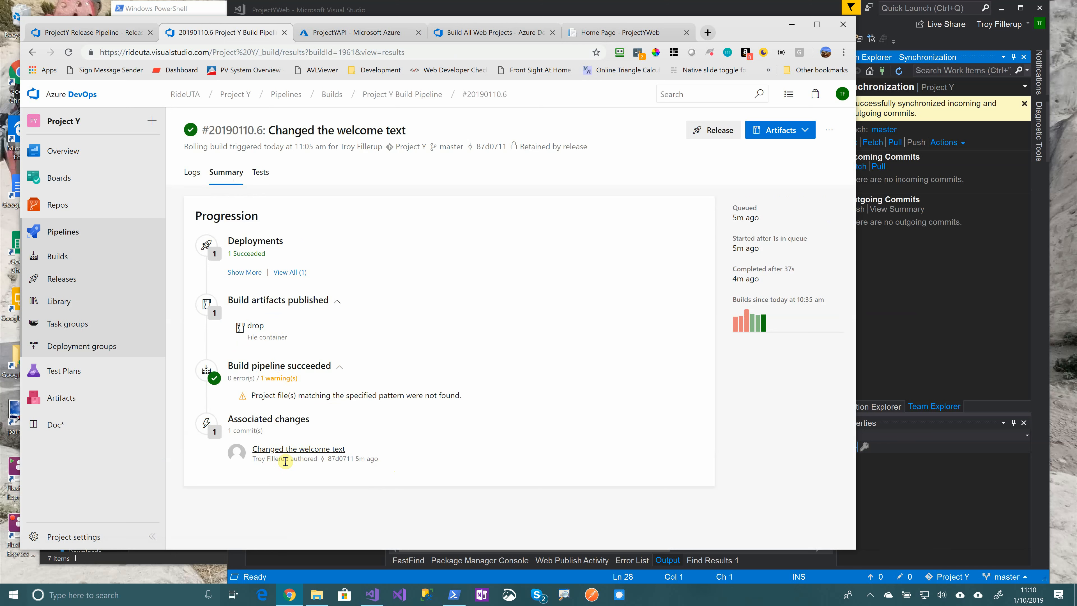
pyautogui.click(241, 191)
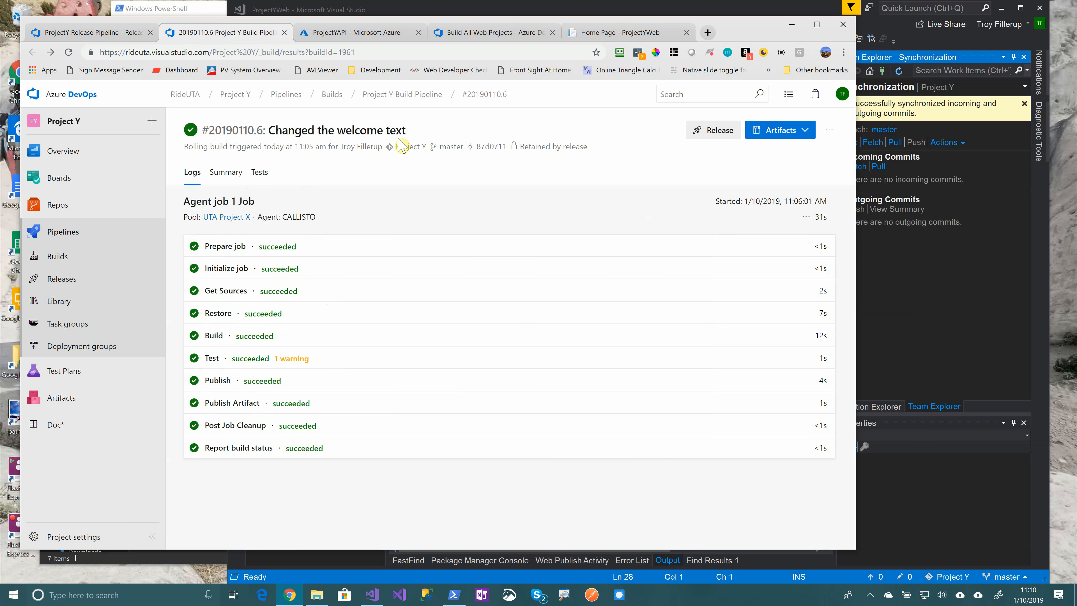
pyautogui.click(91, 32)
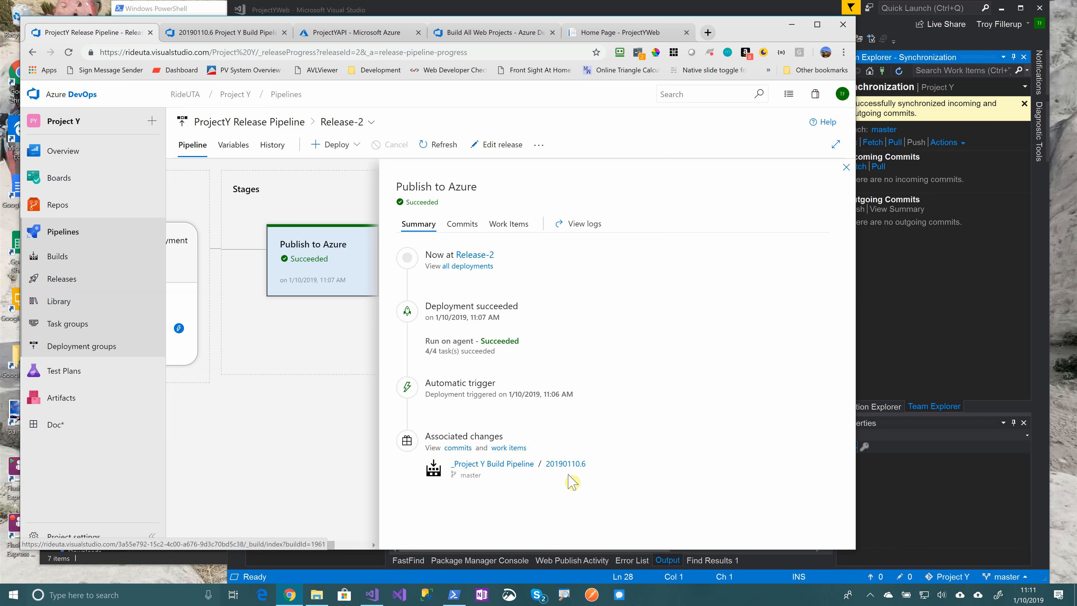
# List Publish to Azure's commits, showing 87d07117 'Changed the welcome text'
pyautogui.click(458, 448)
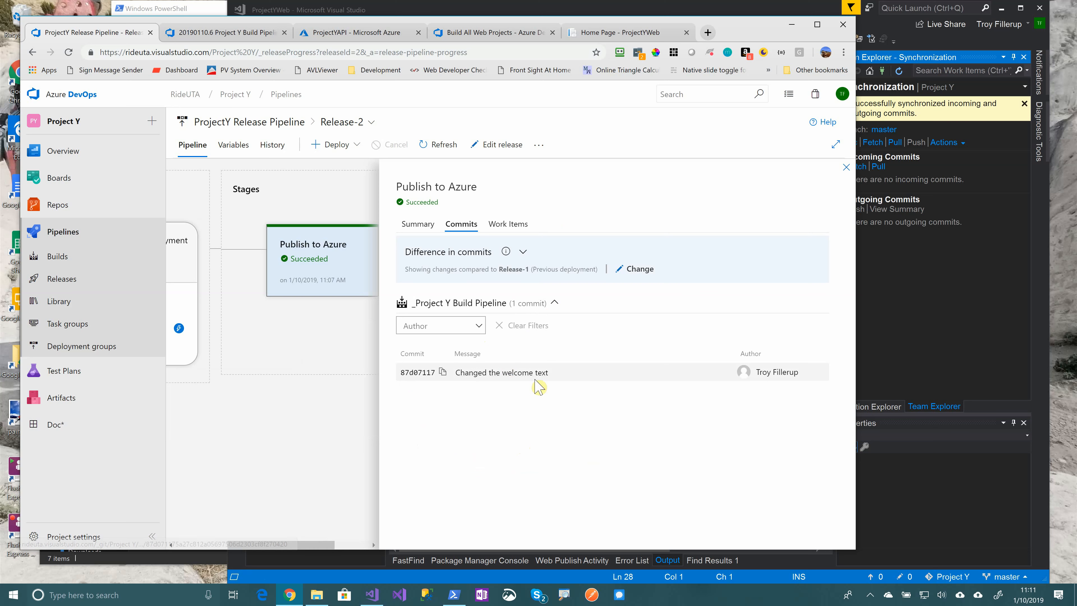
pyautogui.click(507, 226)
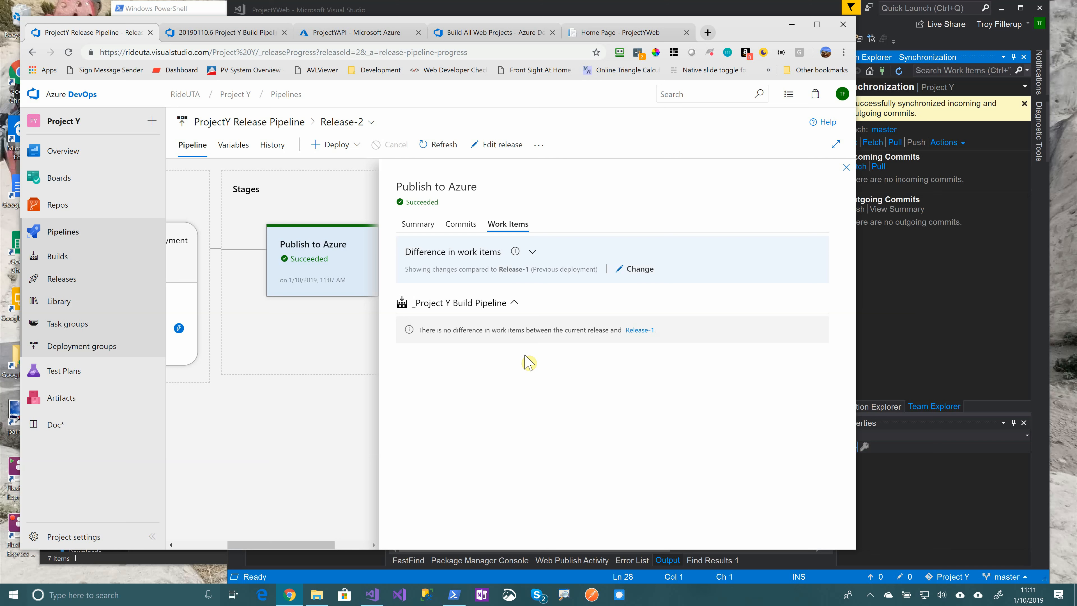
pyautogui.click(456, 226)
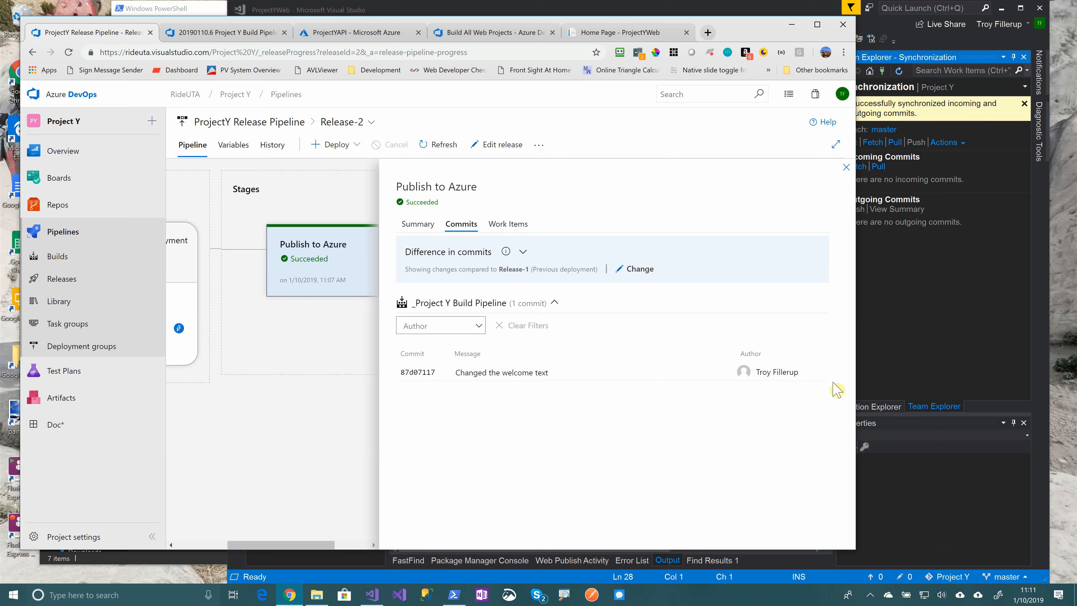
# Open commit 87d07117 to view its Index.cshtml heading diff
pyautogui.click(502, 372)
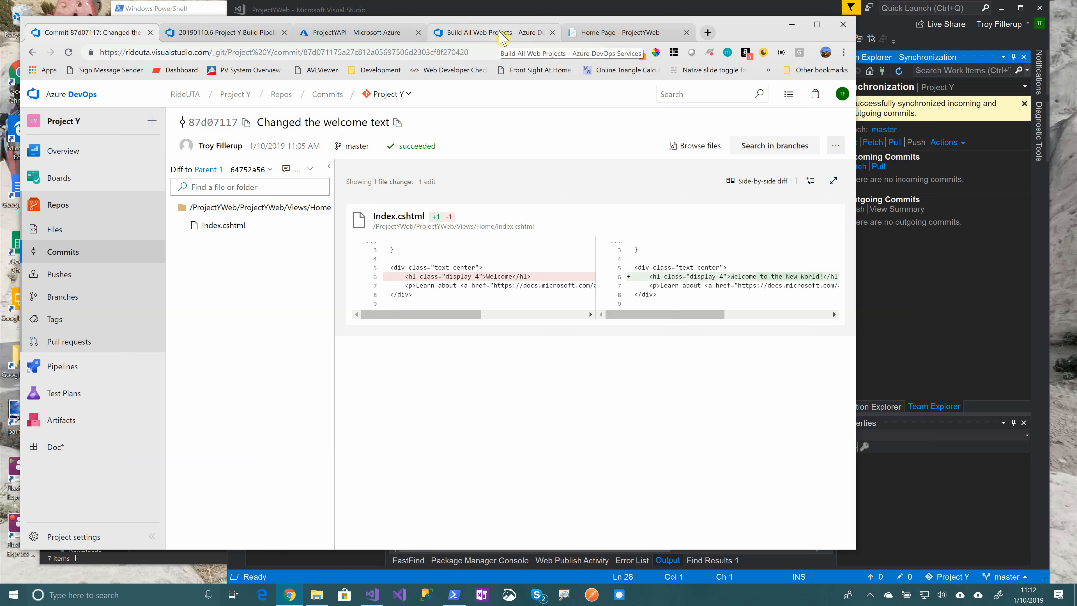
# Add a Web App resource to the ProjectYResources resource group and open its creation form
pyautogui.click(352, 33)
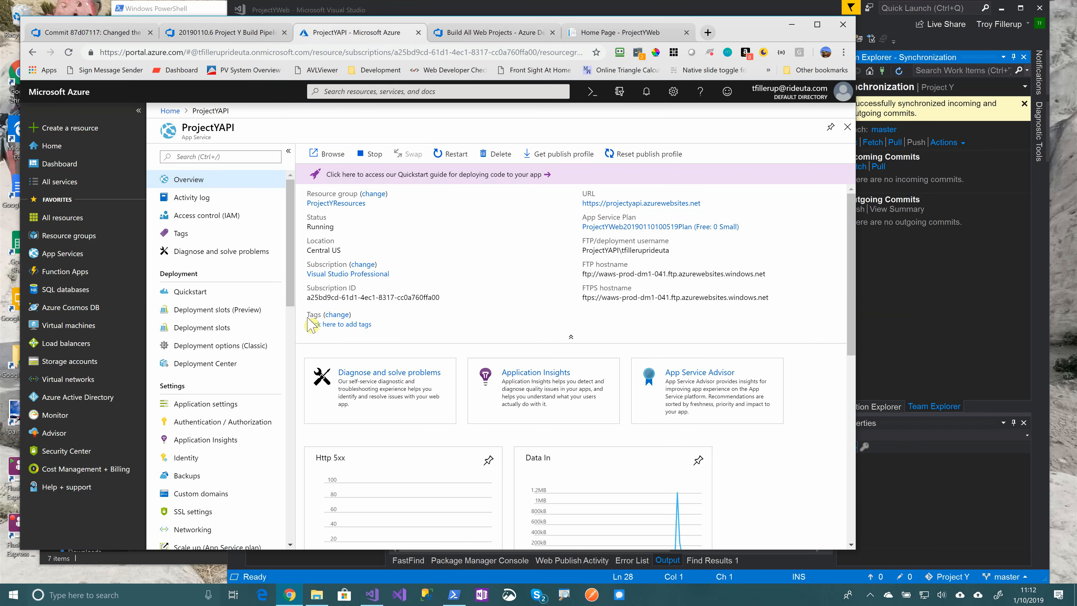
pyautogui.click(69, 235)
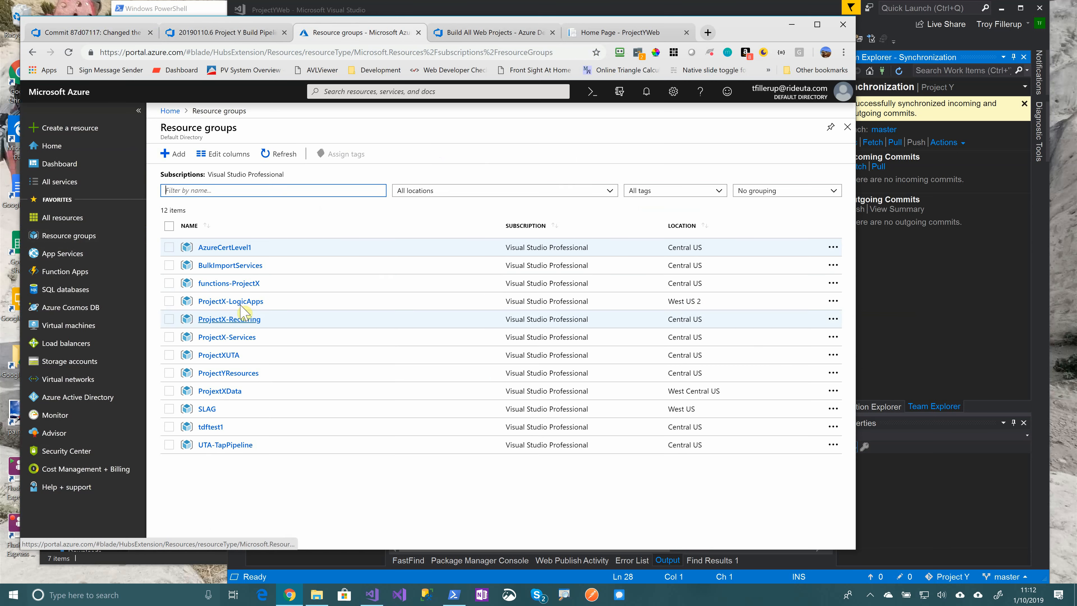
pyautogui.click(229, 372)
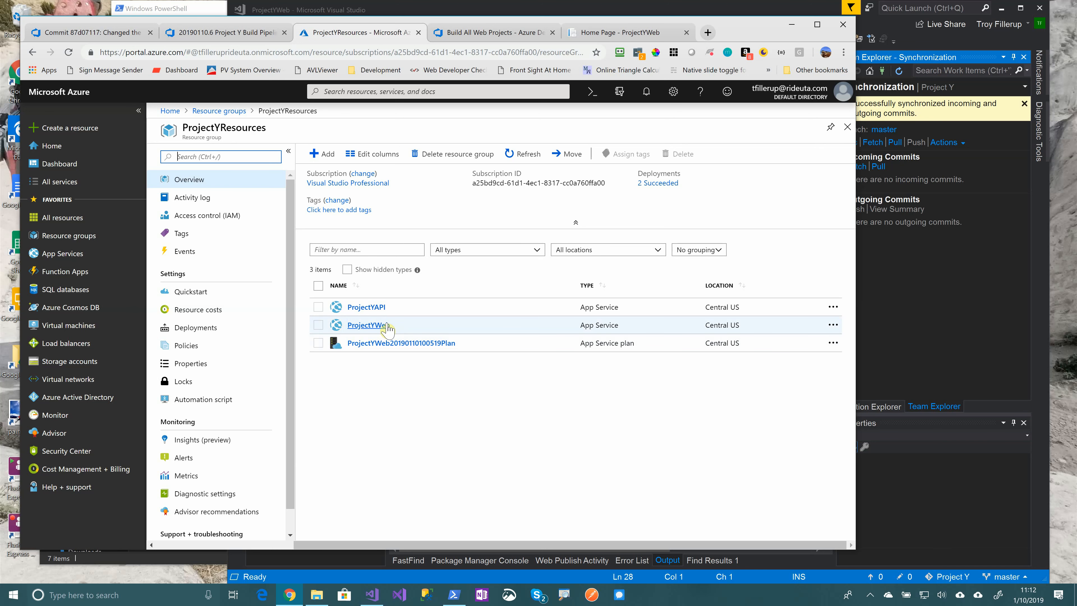
pyautogui.click(322, 154)
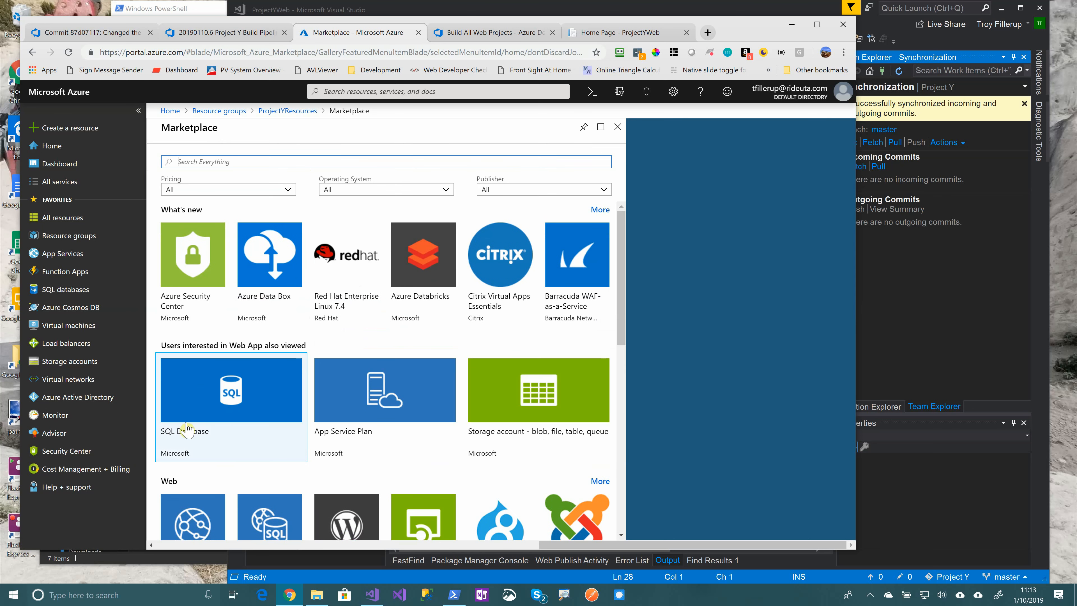
pyautogui.click(187, 497)
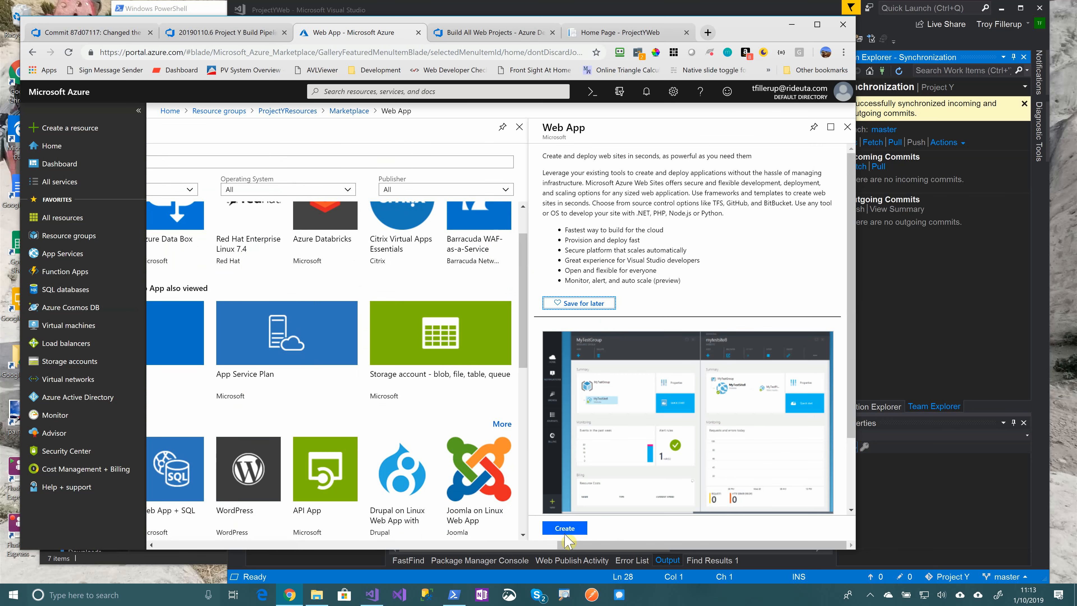
pyautogui.click(566, 530)
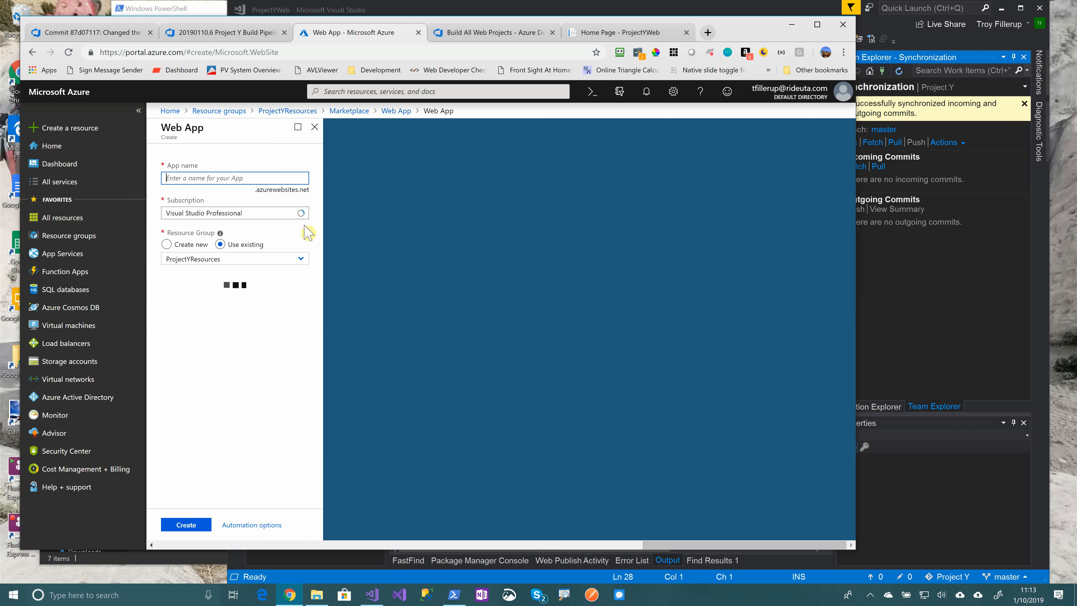
# Enter ProjectYWeb-QA as the app name, retyping the -QA suffix
pyautogui.write('Project')
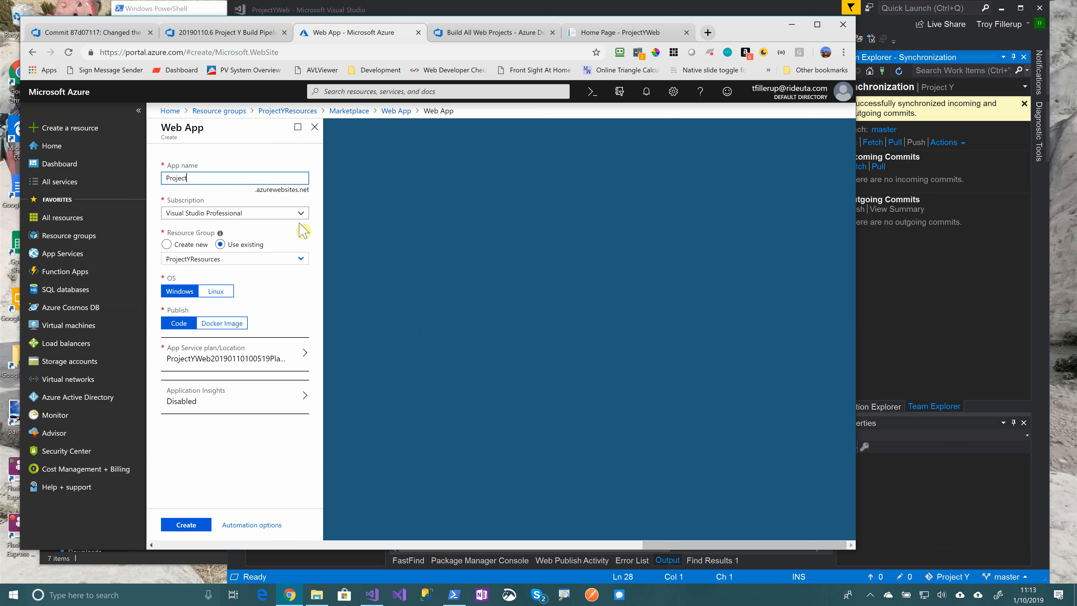
pyautogui.write('YW')
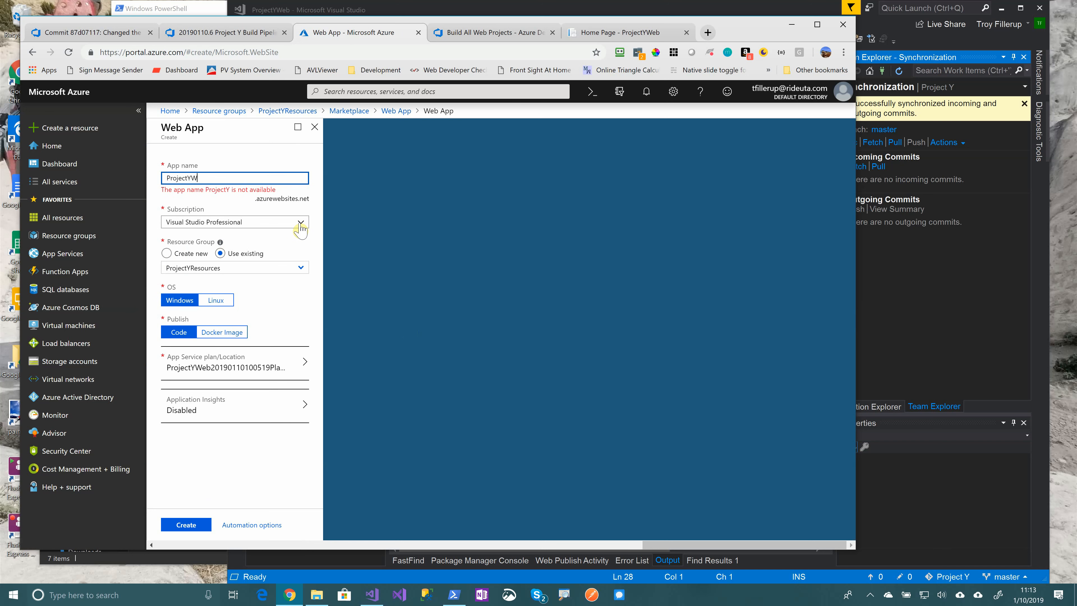
pyautogui.write('eb-QA')
pyautogui.press('BackSpace')
pyautogui.press('BackSpace')
pyautogui.press('BackSpace')
pyautogui.write('-Q')
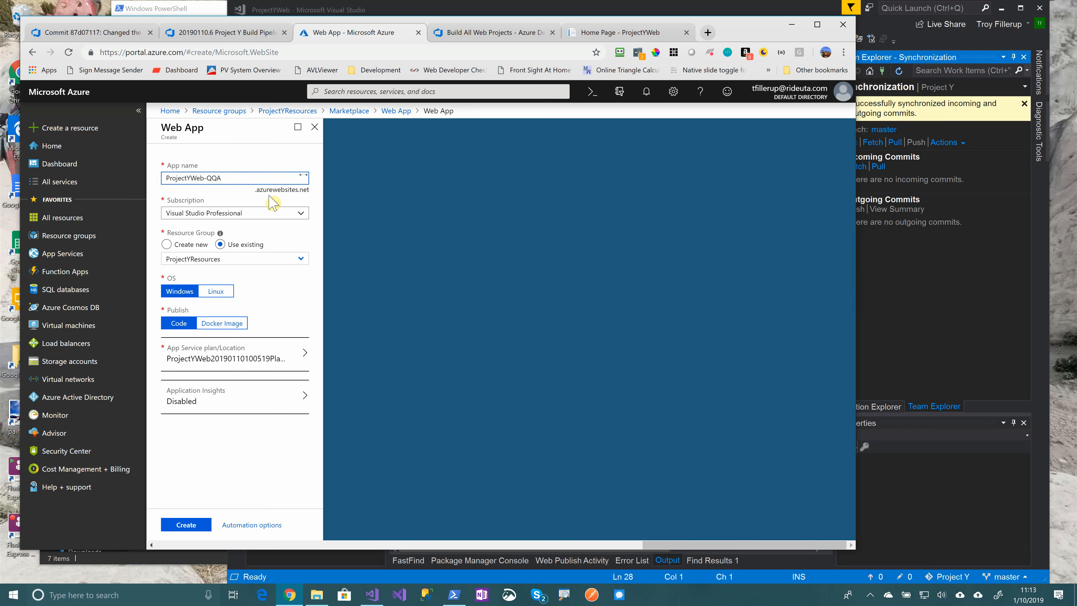
pyautogui.write('A')
# Create the ProjectYWeb-QA web app publishing as Code, then return to build #20190110.6 results
pyautogui.click(174, 322)
pyautogui.click(185, 528)
pyautogui.click(344, 426)
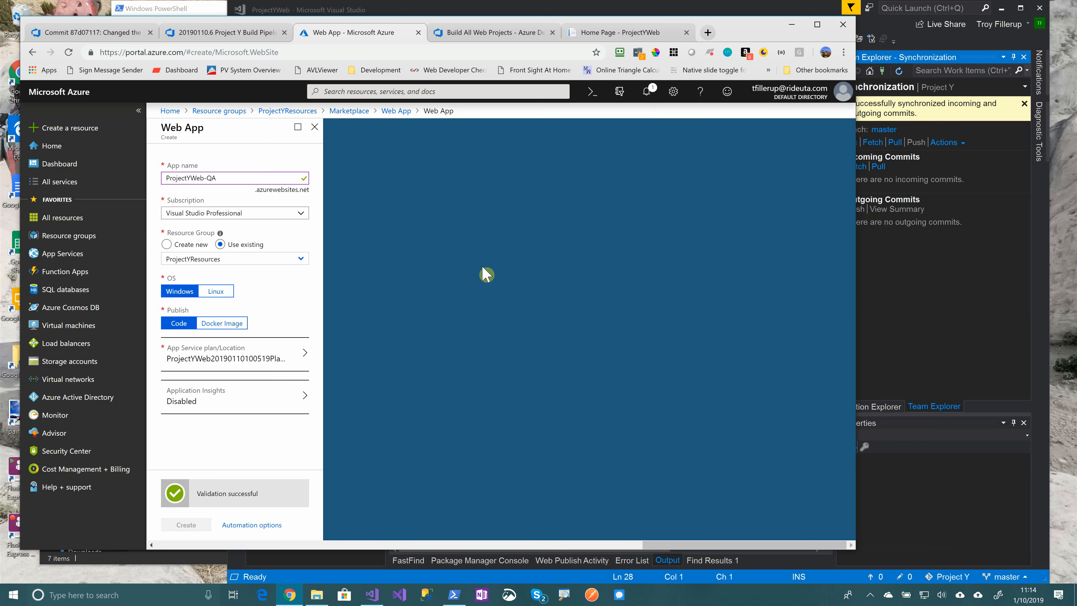
pyautogui.click(231, 32)
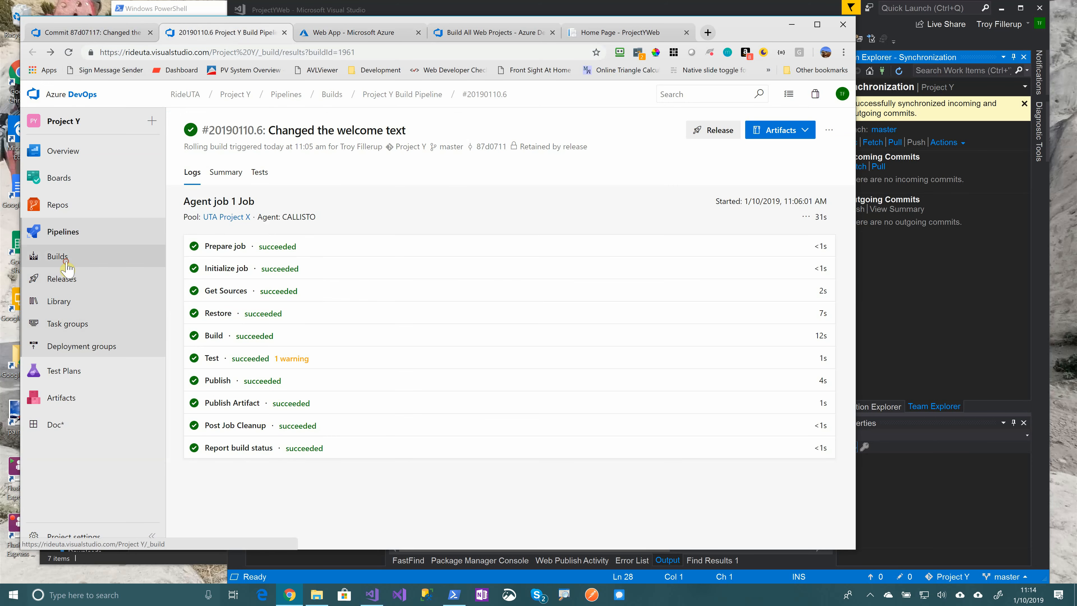
# Go from Builds to Releases to list ProjectY Release Pipeline's Release-2 and Release-1
pyautogui.click(67, 267)
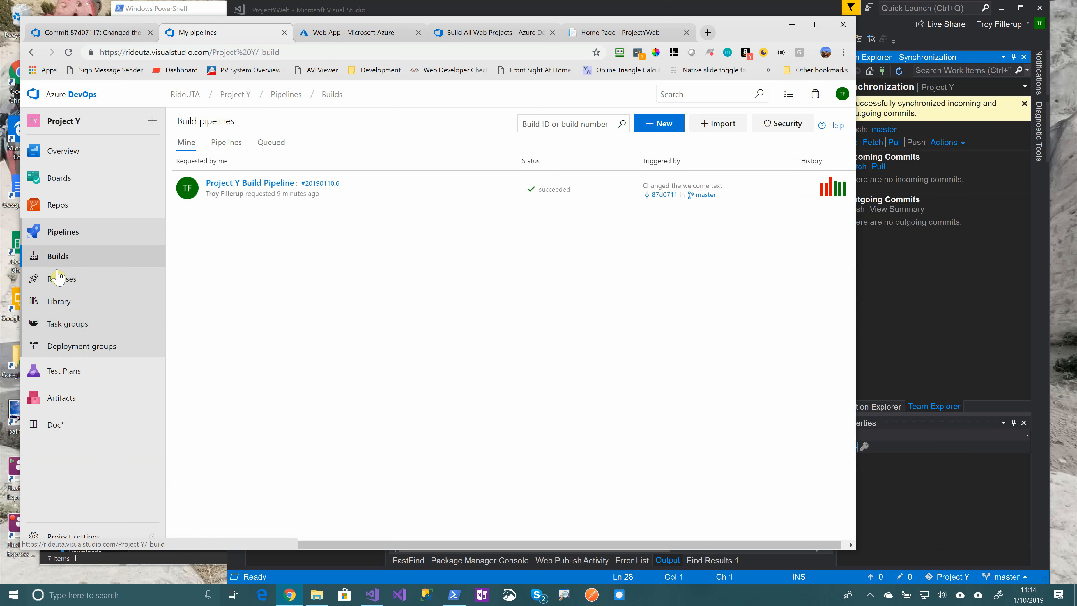
pyautogui.click(80, 288)
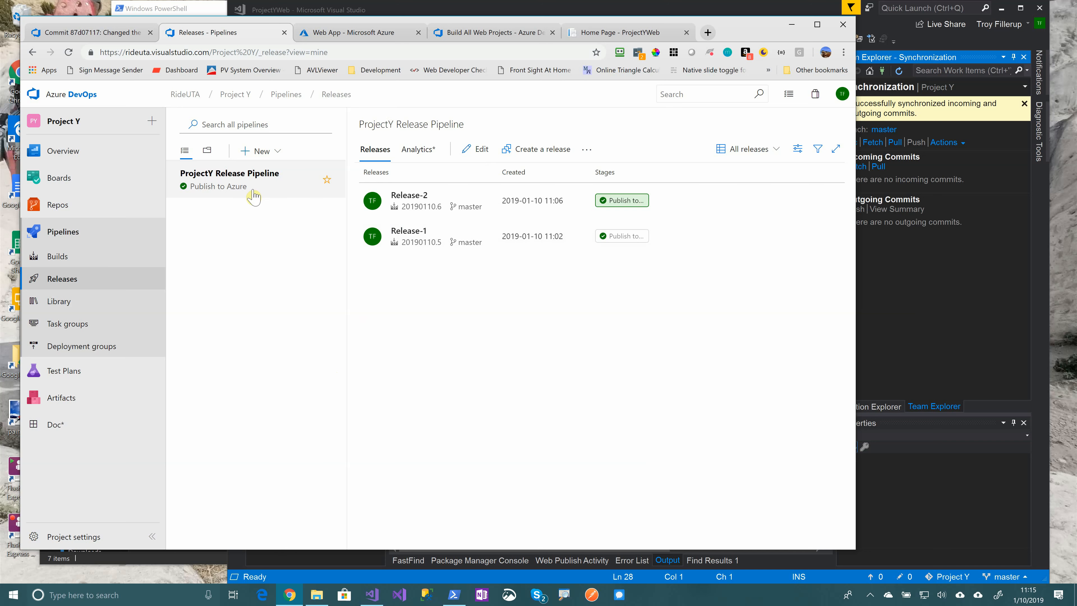
# Edit the release pipeline and point the stage's App Service deploy task at ProjectYWeb-QA
pyautogui.click(478, 149)
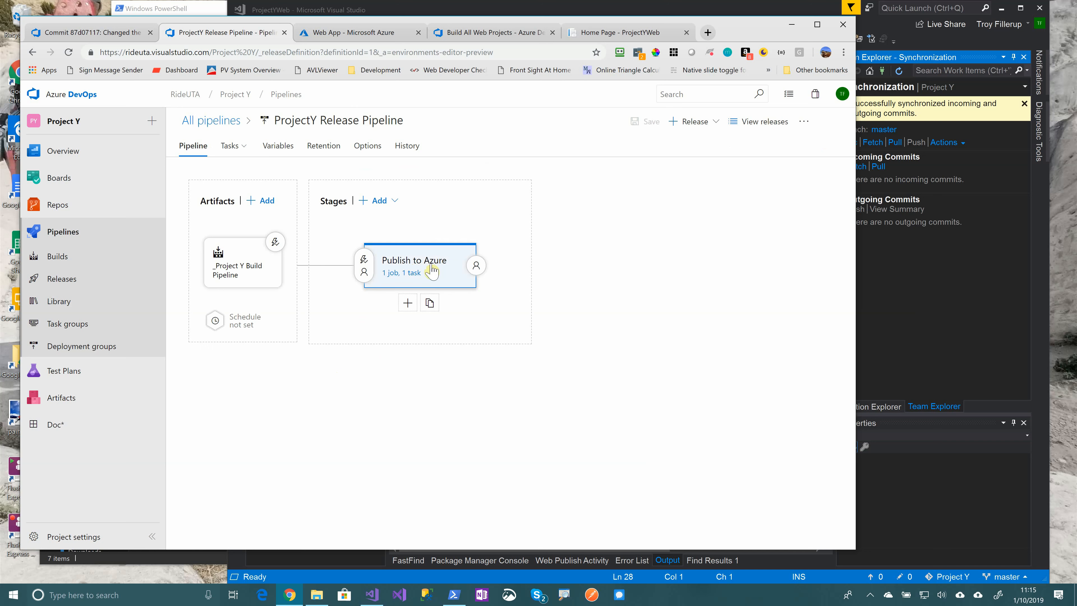
pyautogui.click(410, 274)
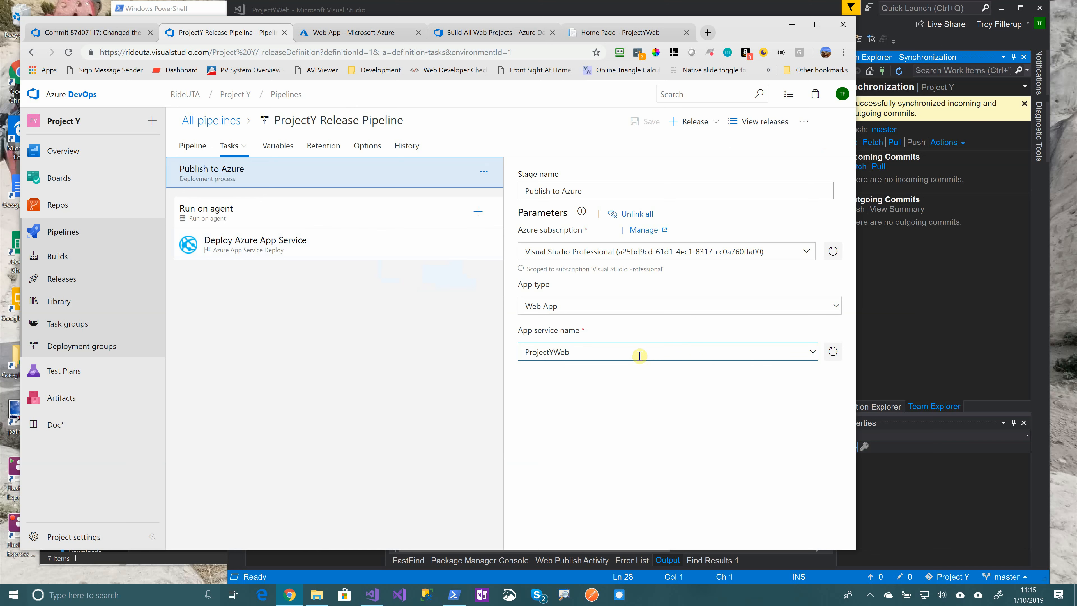
pyautogui.click(811, 359)
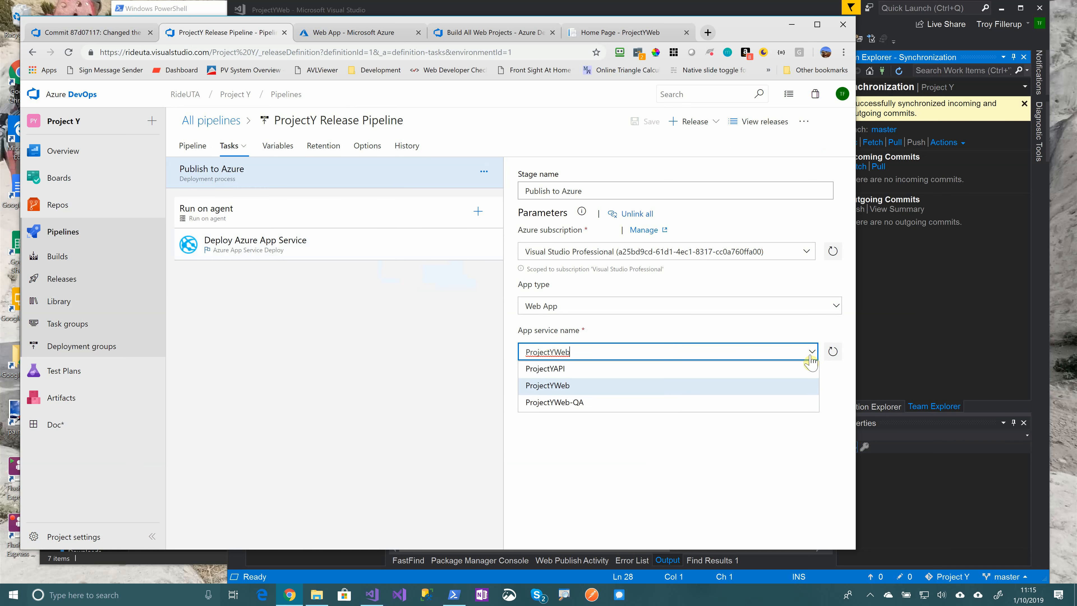
pyautogui.click(578, 403)
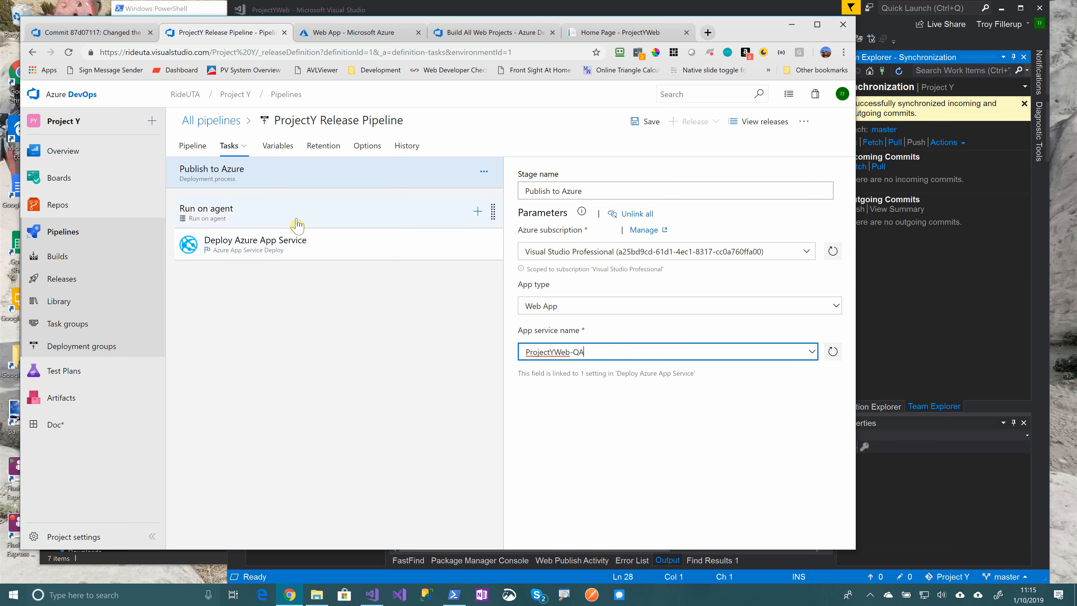
pyautogui.click(315, 249)
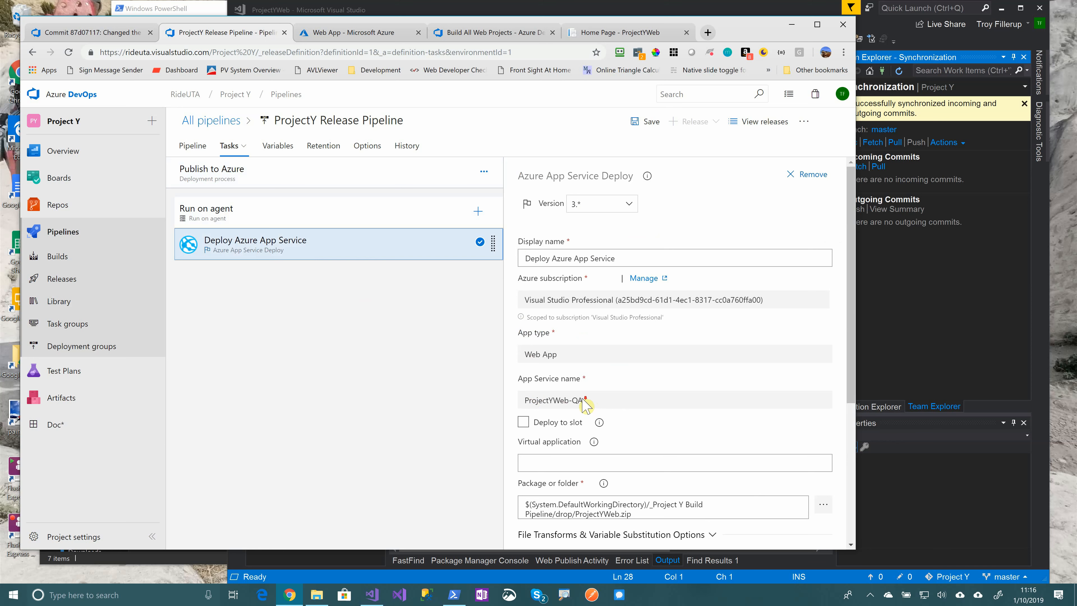
pyautogui.scroll(-1, 588, 403)
pyautogui.scroll(1, 586, 399)
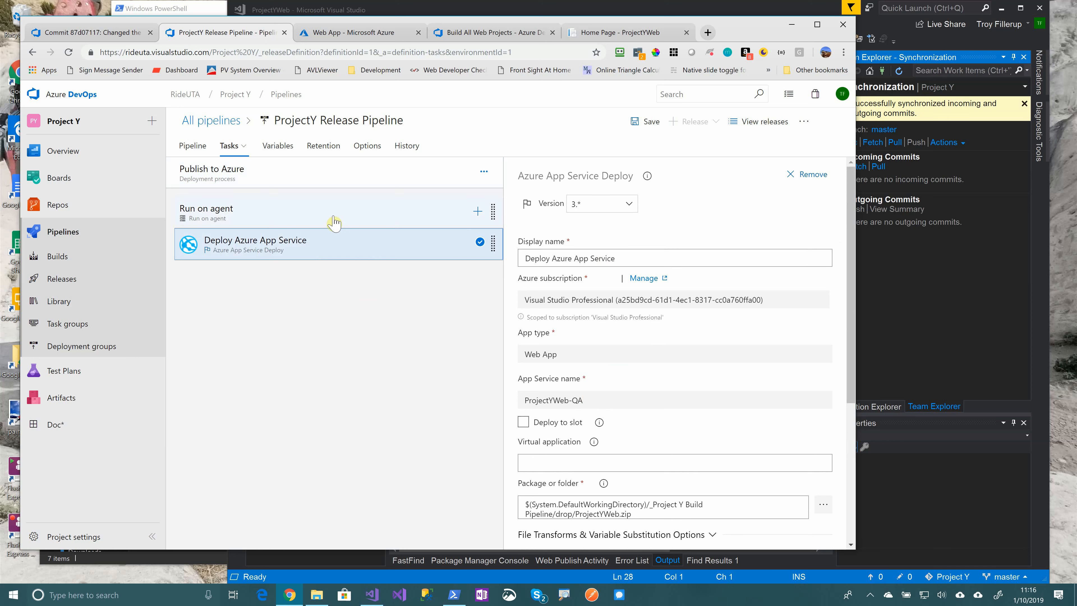
# Rename the stage to 'Publish to QA' and clone it into a second stage
pyautogui.click(267, 187)
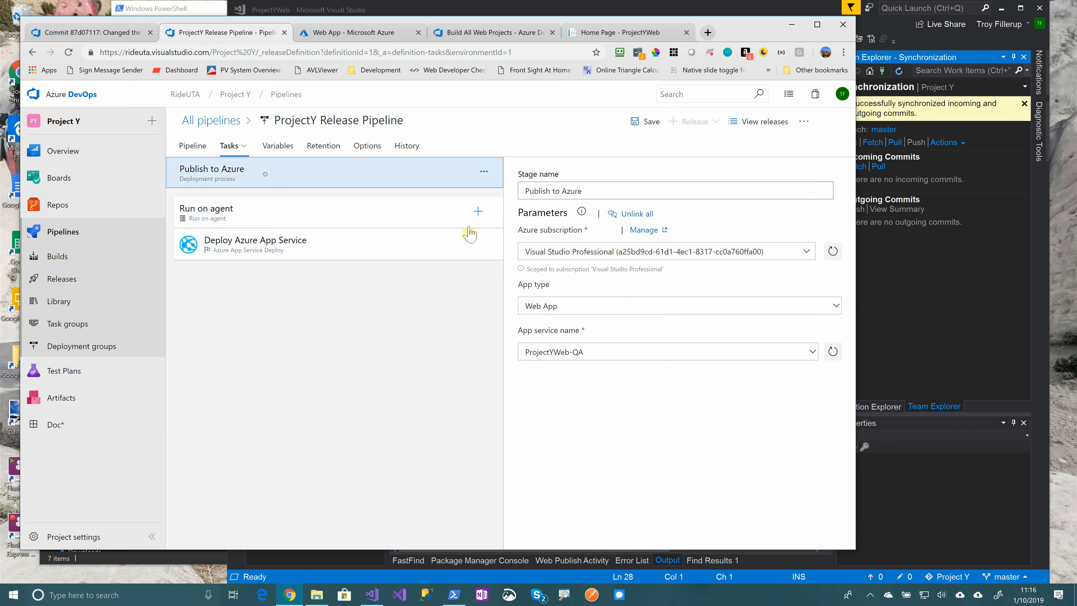
pyautogui.doubleClick(579, 191)
pyautogui.write('qa')
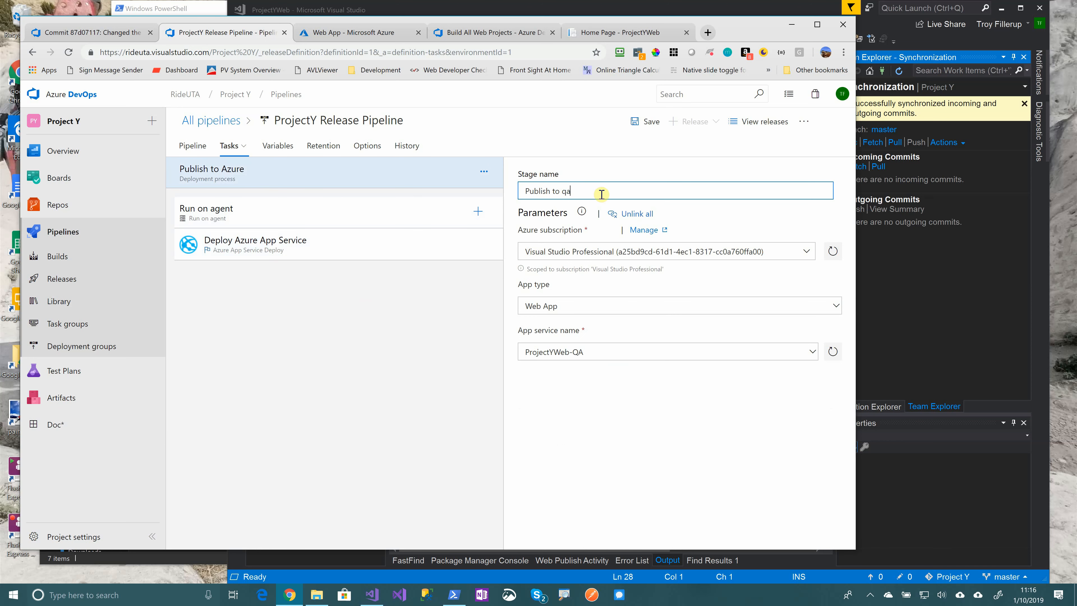
pyautogui.press('BackSpace')
pyautogui.press('BackSpace')
pyautogui.write('QA')
pyautogui.click(194, 147)
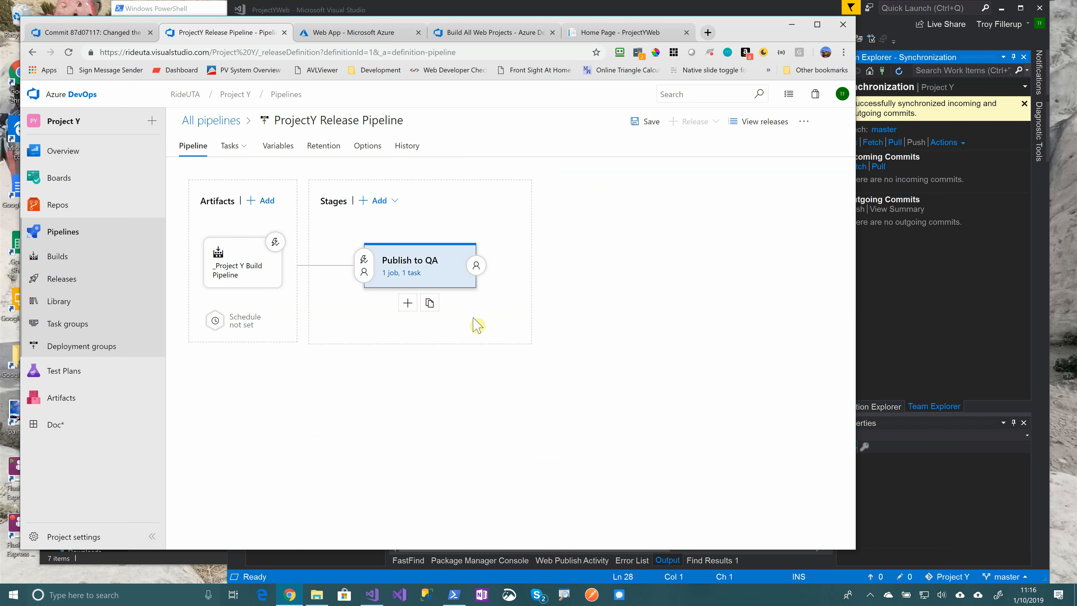
pyautogui.click(430, 303)
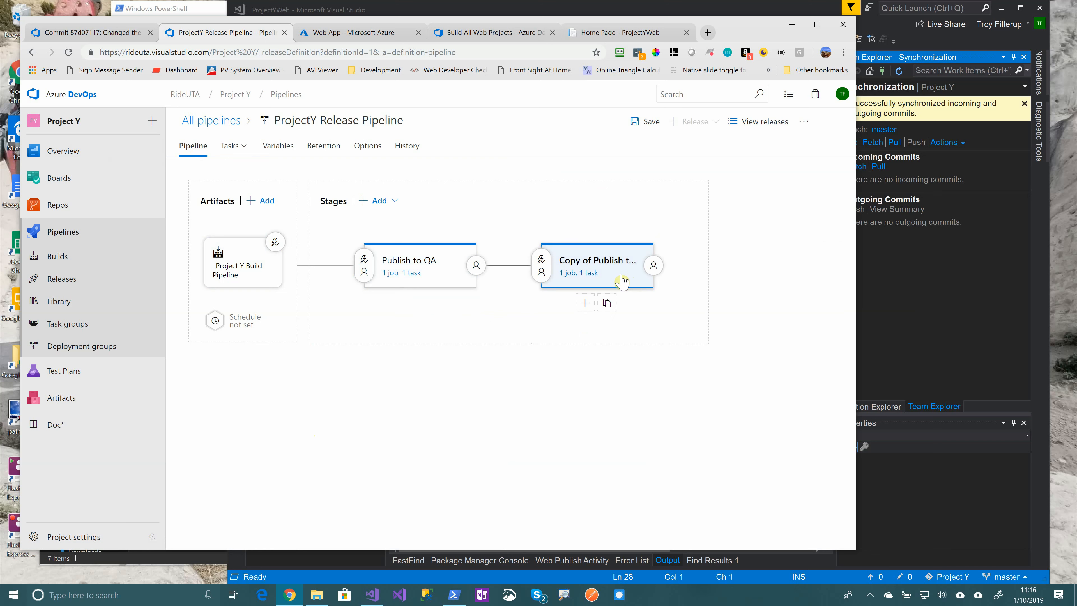
# Rename the cloned stage to 'Publish to Prod' and make it deploy to ProjectYWeb
pyautogui.click(593, 274)
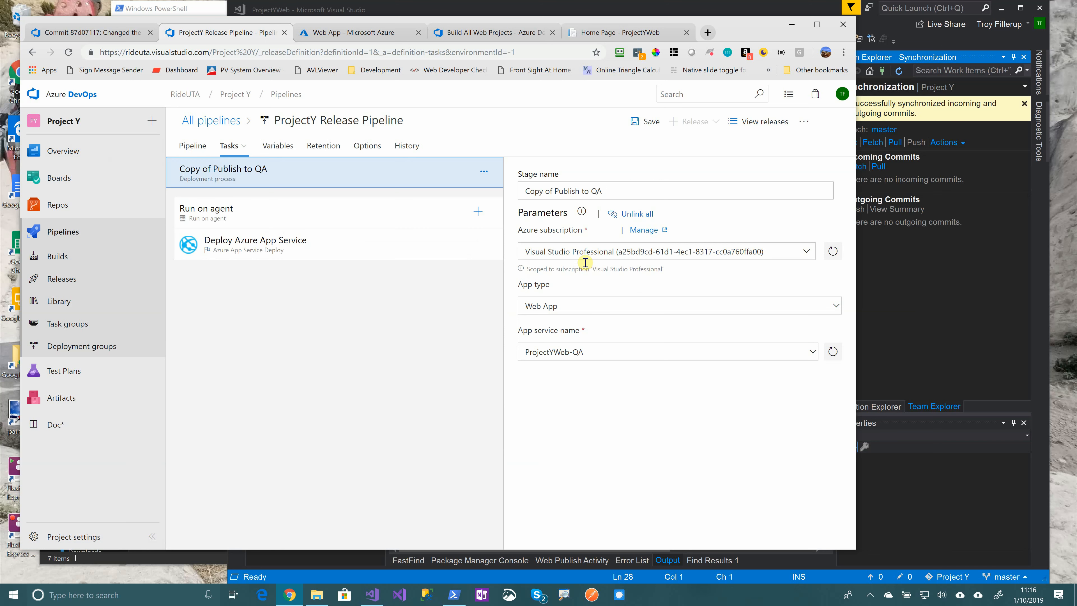
pyautogui.moveTo(556, 192); pyautogui.dragTo(526, 192)
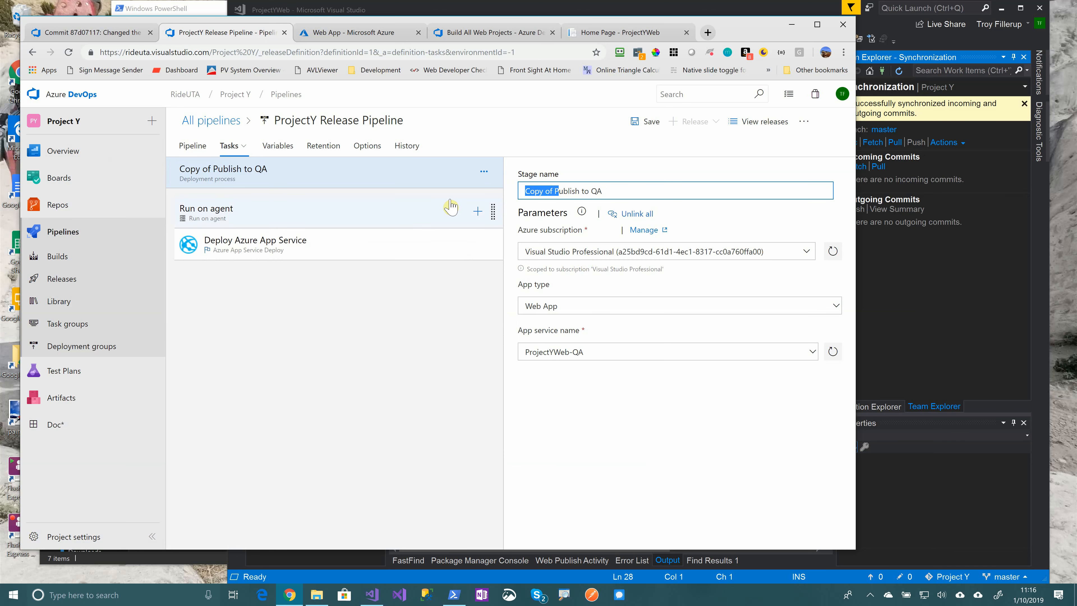
pyautogui.write('P')
pyautogui.doubleClick(567, 191)
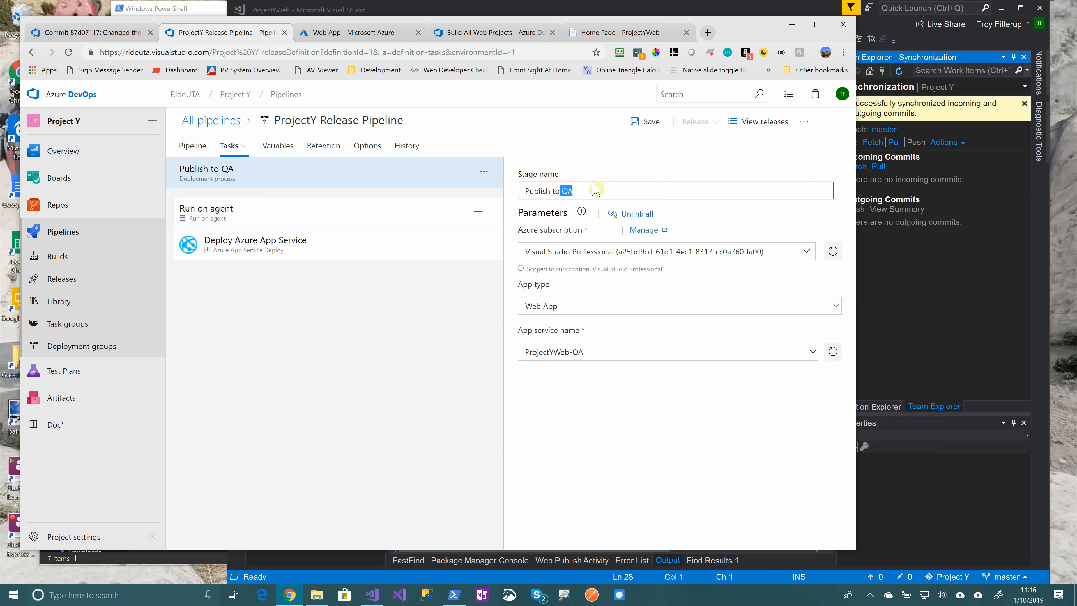
pyautogui.press('BackSpace')
pyautogui.write('Prod')
pyautogui.click(812, 352)
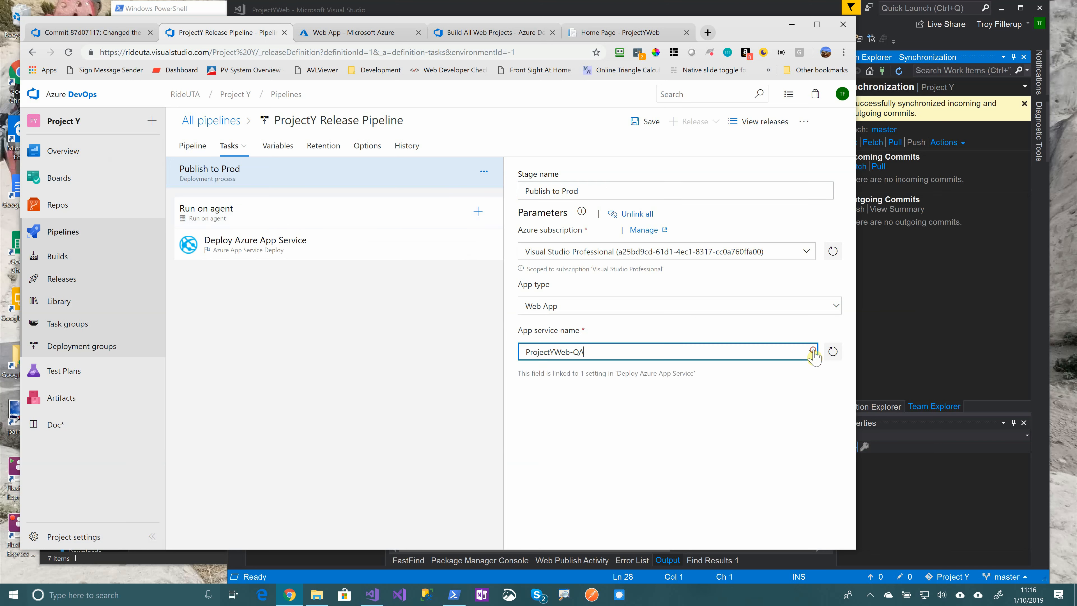
pyautogui.click(600, 383)
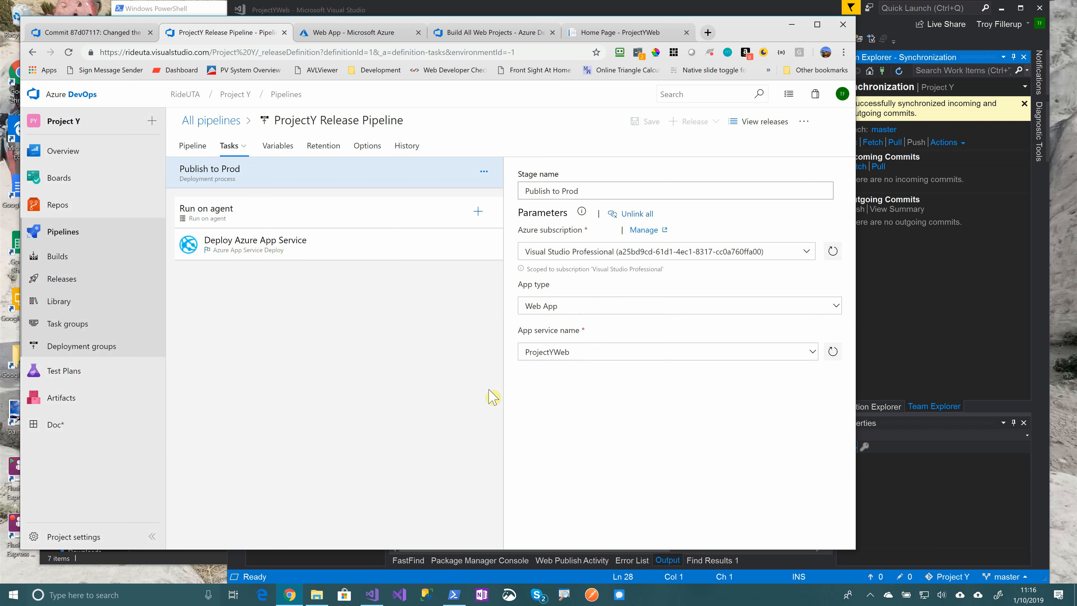
pyautogui.click(186, 144)
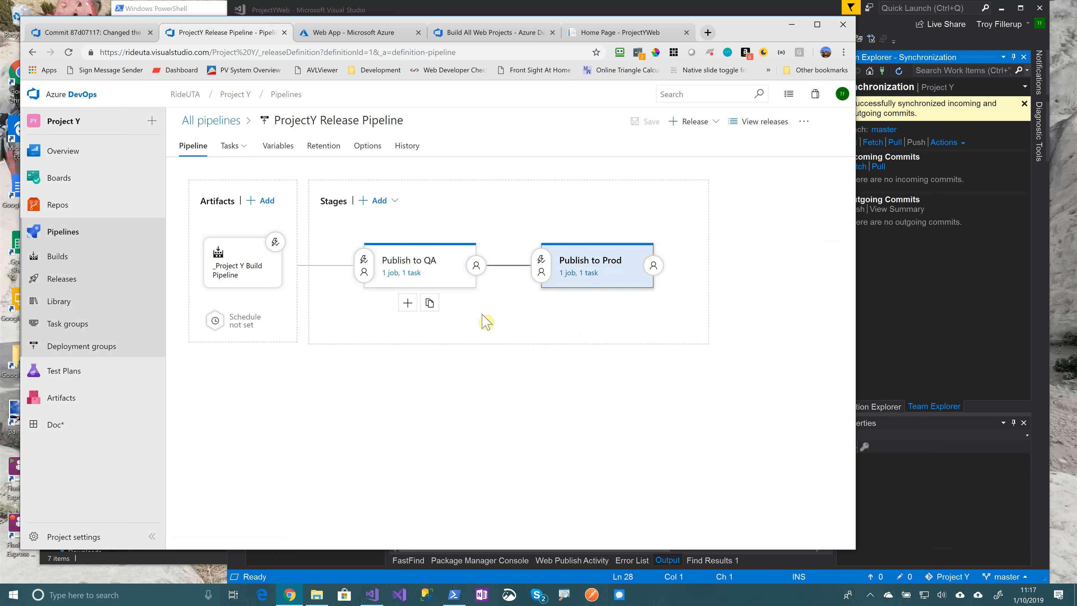
# Enable pre-deployment approvals on Publish to Prod, adding the user as the first approver
pyautogui.click(541, 268)
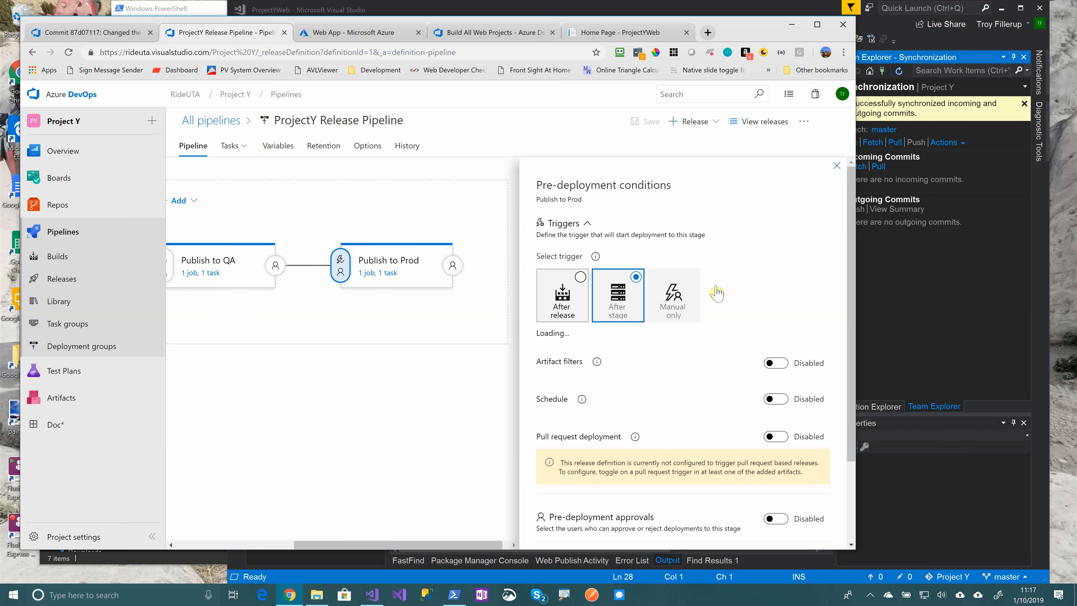
pyautogui.scroll(-1, 750, 300)
pyautogui.scroll(-1, 751, 300)
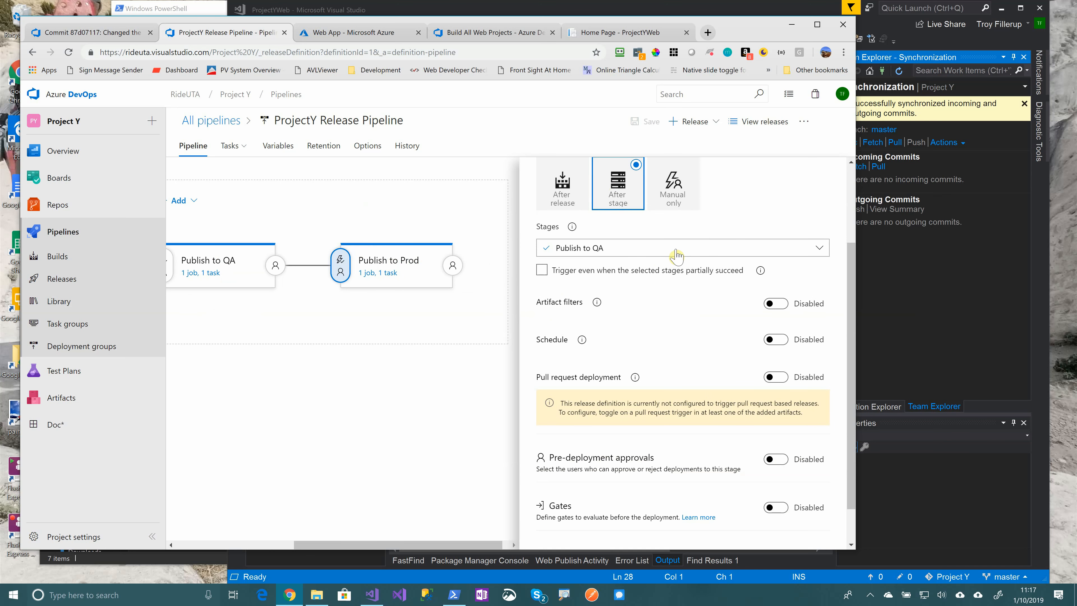
pyautogui.scroll(-1, 617, 251)
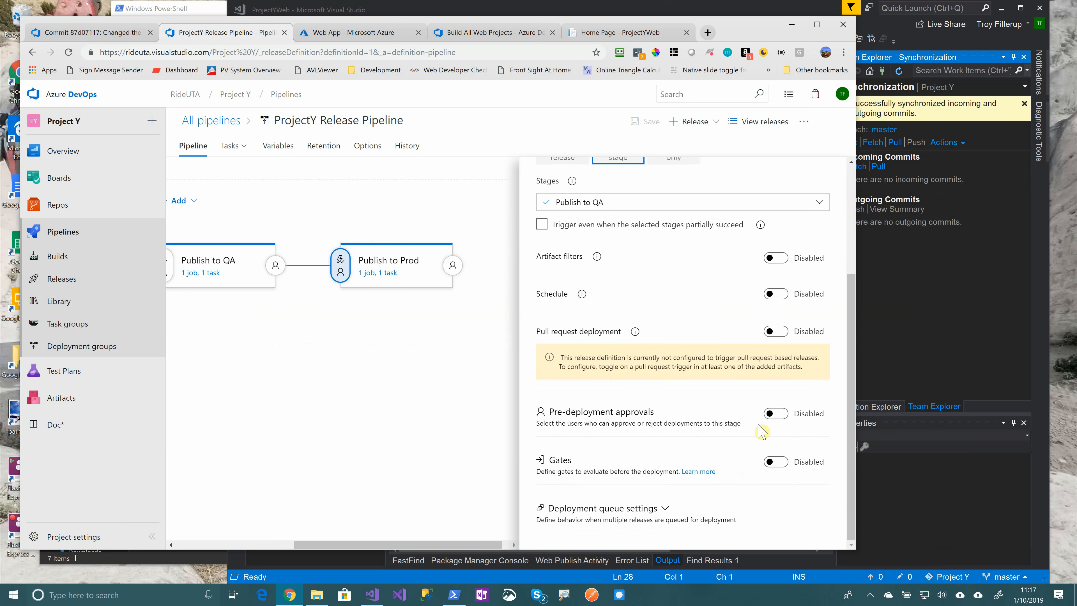
pyautogui.click(775, 414)
pyautogui.click(642, 330)
pyautogui.write('troy')
pyautogui.press('Return')
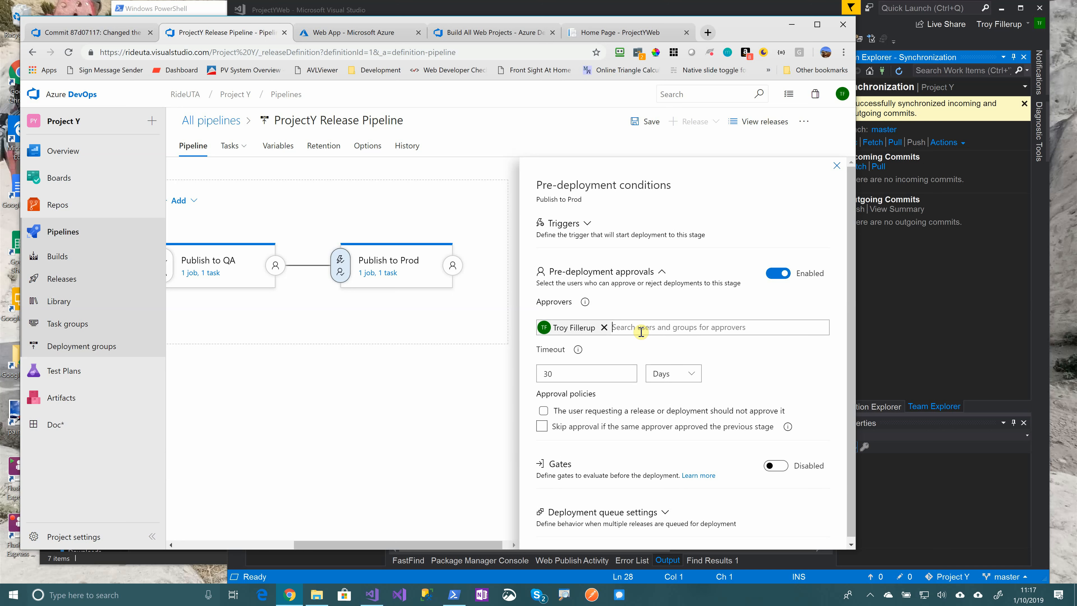
# Add and then remove a second approver, and switch on deployment gates
pyautogui.write('gv')
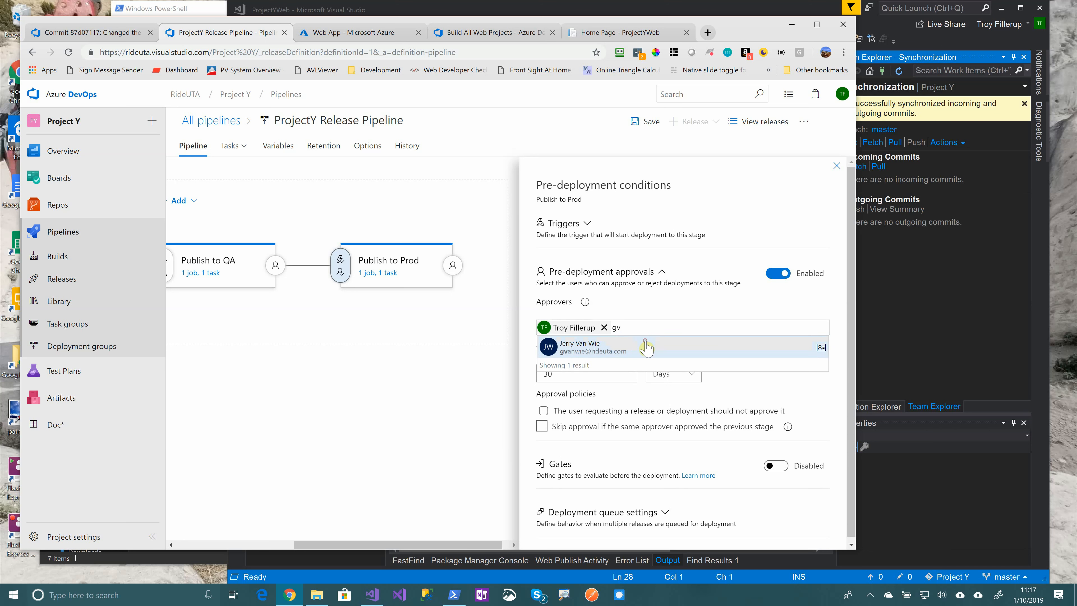
pyautogui.click(649, 347)
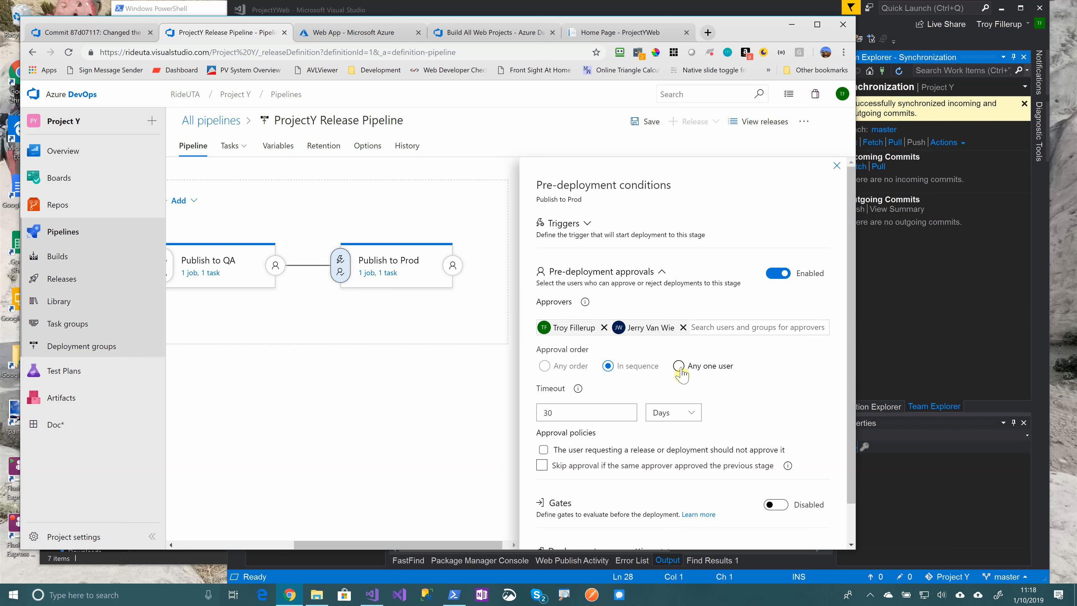
pyautogui.click(683, 327)
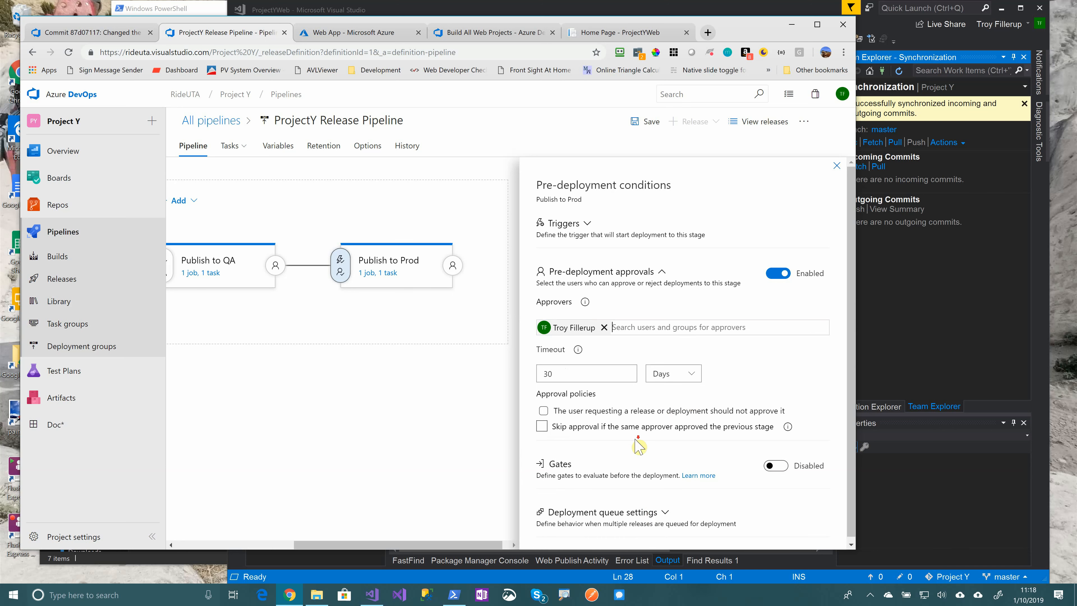
pyautogui.scroll(-1, 632, 433)
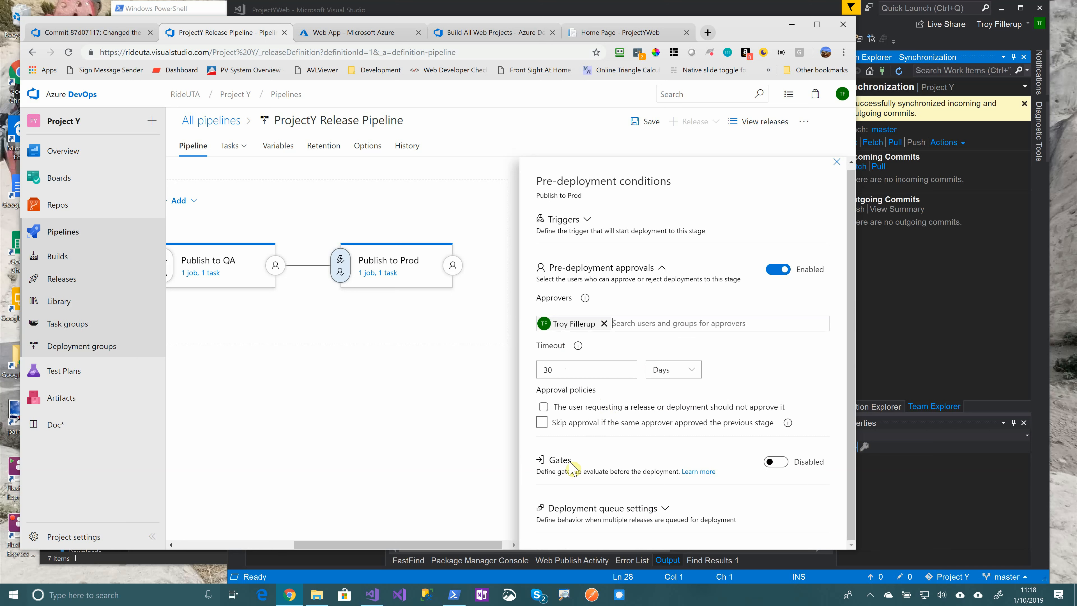
pyautogui.click(773, 463)
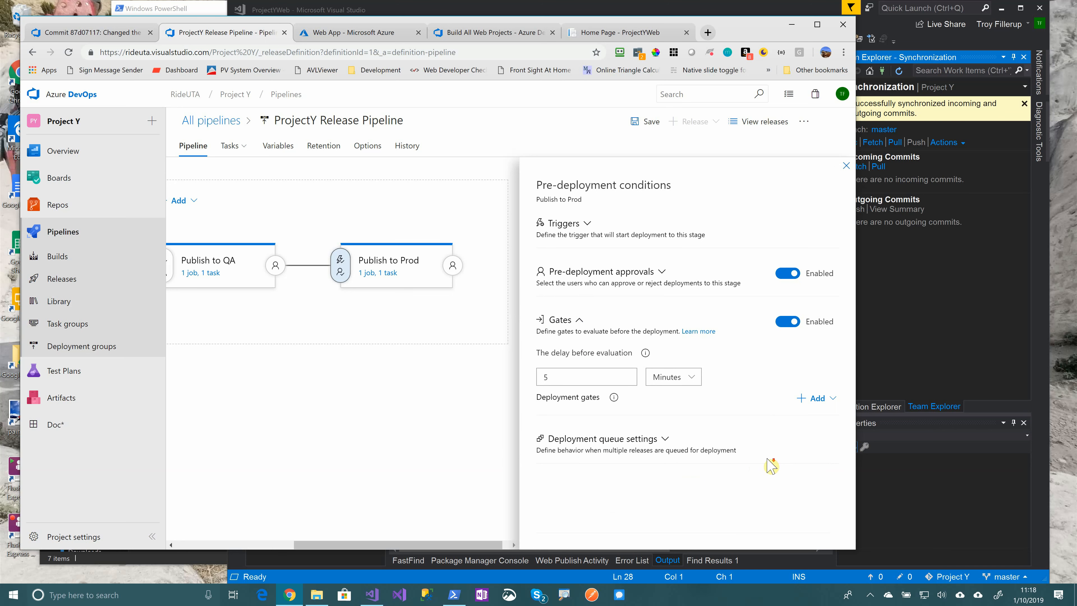
# Turn Publish to Prod's gates back off, close the conditions panel, and save the pipeline
pyautogui.click(806, 401)
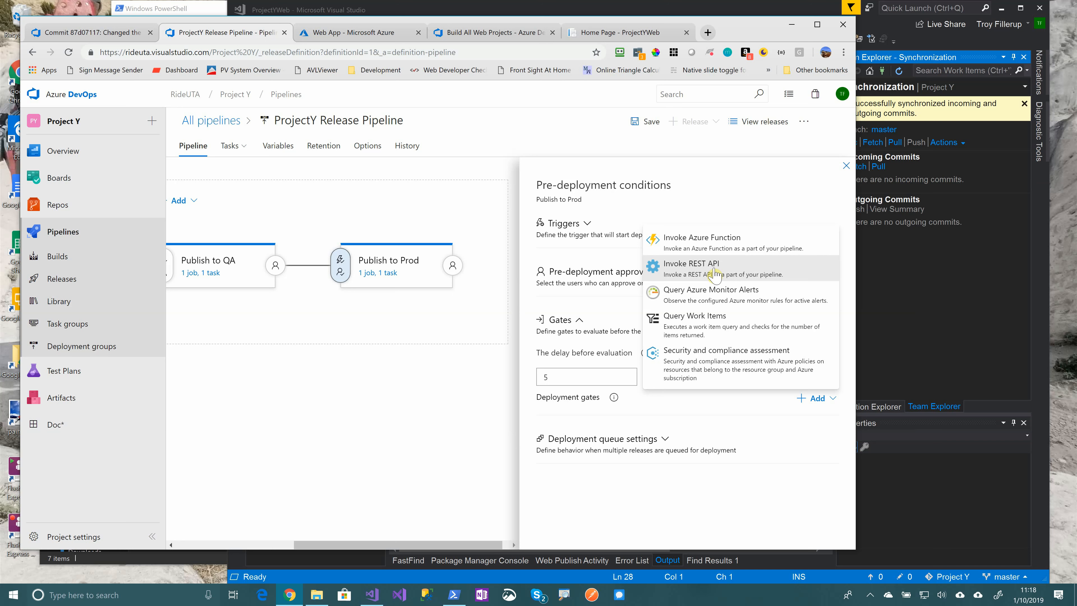
pyautogui.click(705, 490)
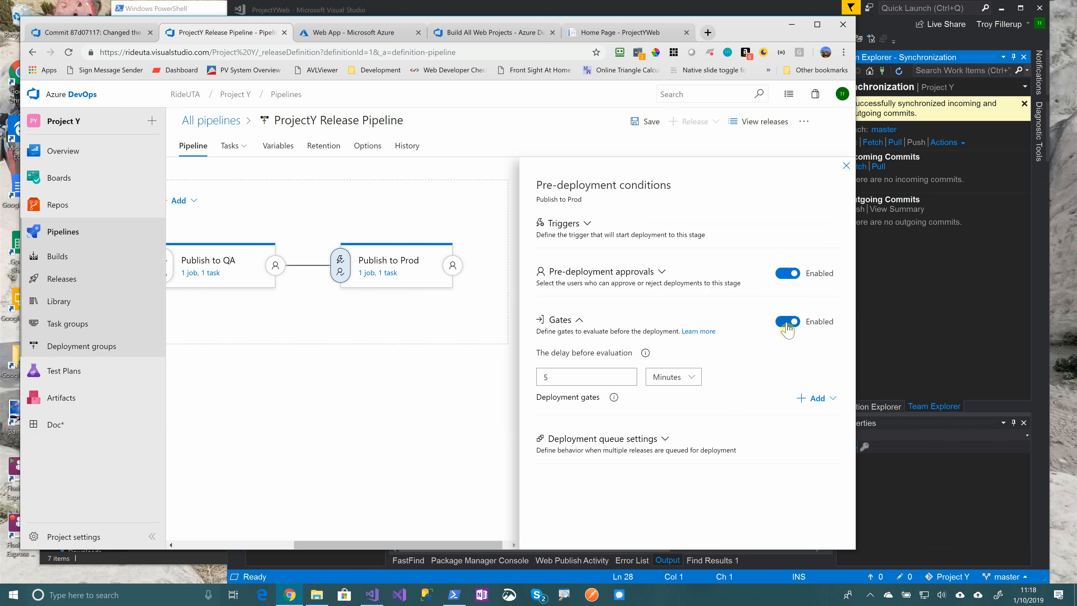
pyautogui.click(787, 322)
pyautogui.click(847, 165)
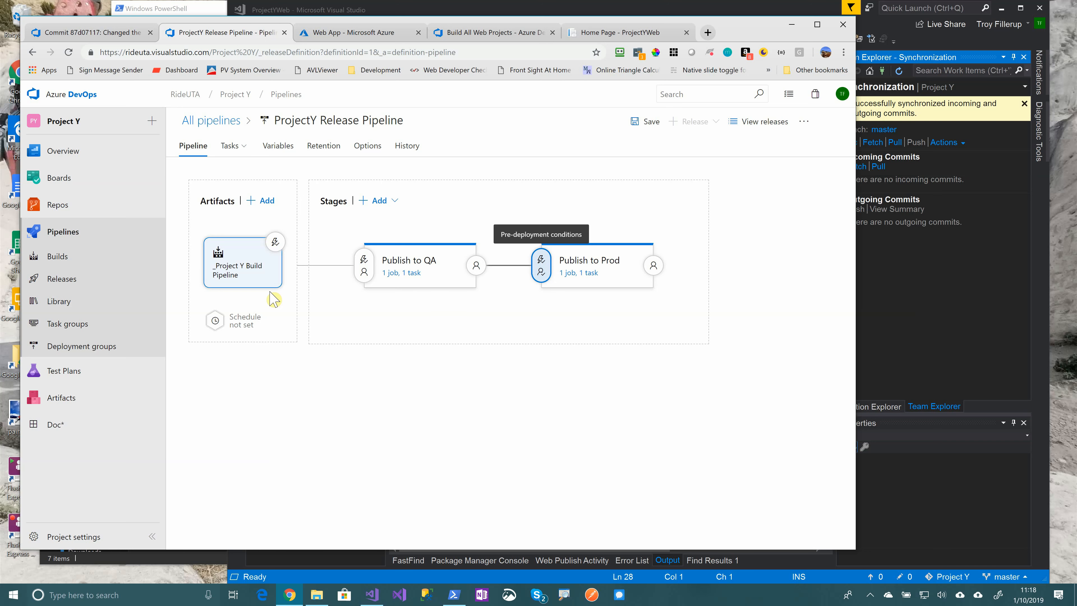
pyautogui.click(652, 122)
pyautogui.click(485, 363)
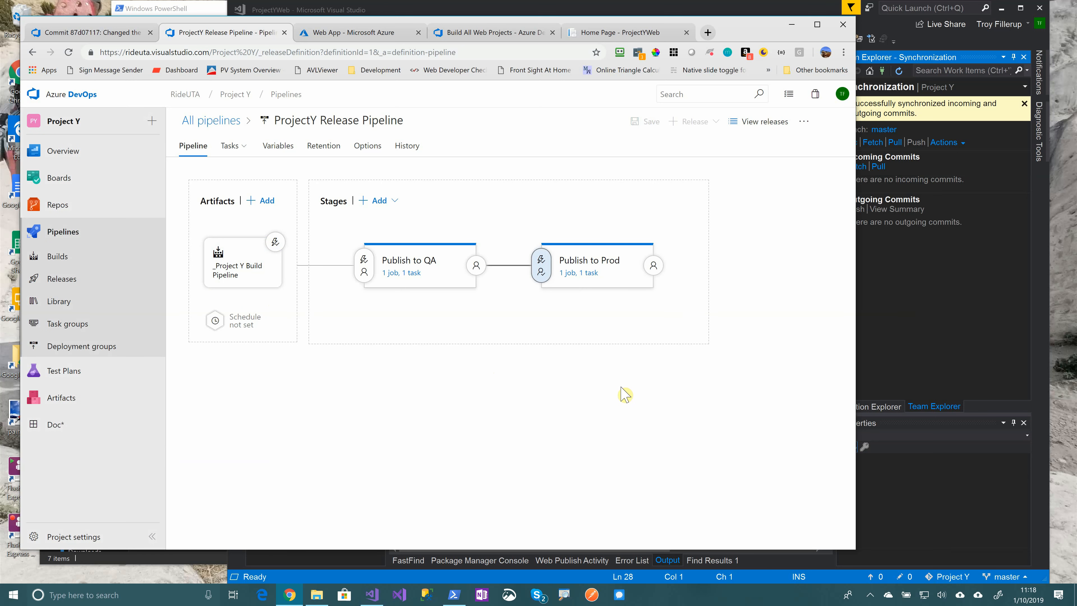
# Change the Index.cshtml heading from 'World!' to 'Universe!' in Visual Studio
pyautogui.click(887, 316)
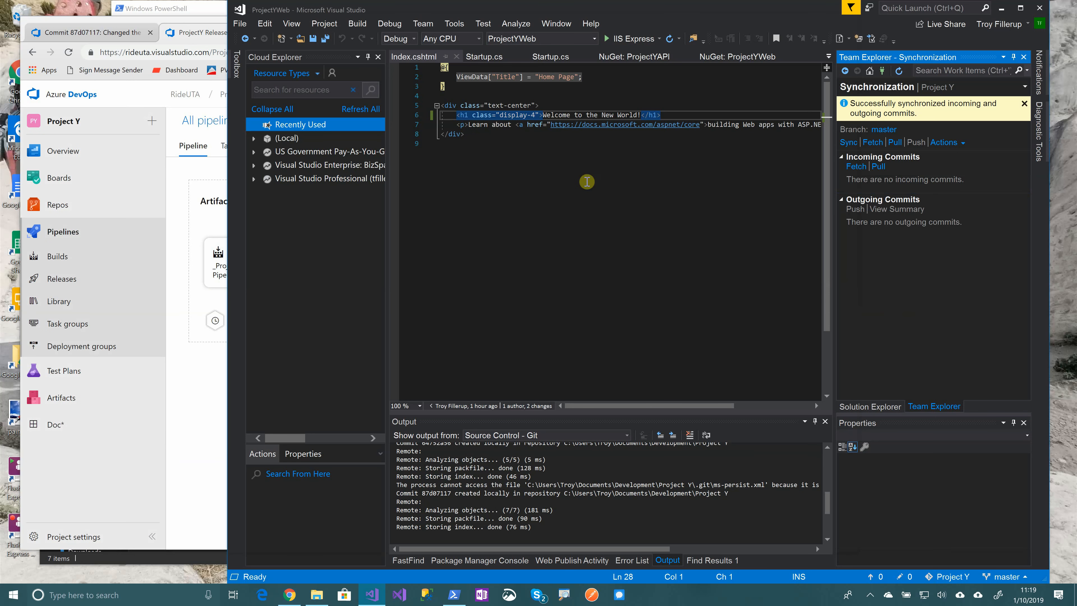
pyautogui.click(642, 116)
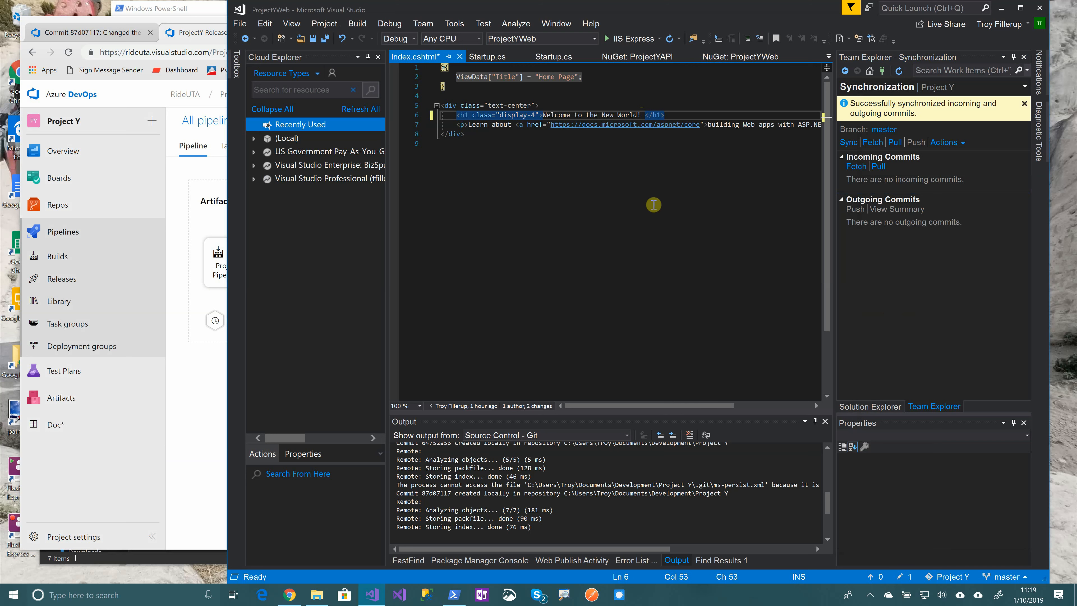
pyautogui.press('BackSpace')
pyautogui.press('BackSpace')
pyautogui.press('BackSpace')
pyautogui.press('BackSpace')
pyautogui.press('BackSpace')
pyautogui.press('BackSpace')
pyautogui.press('BackSpace')
pyautogui.write('Universe!')
# Commit all changes as 'Made another title change' and sync them
pyautogui.hotkey('ctrl', '0')
pyautogui.write('gMade another title')
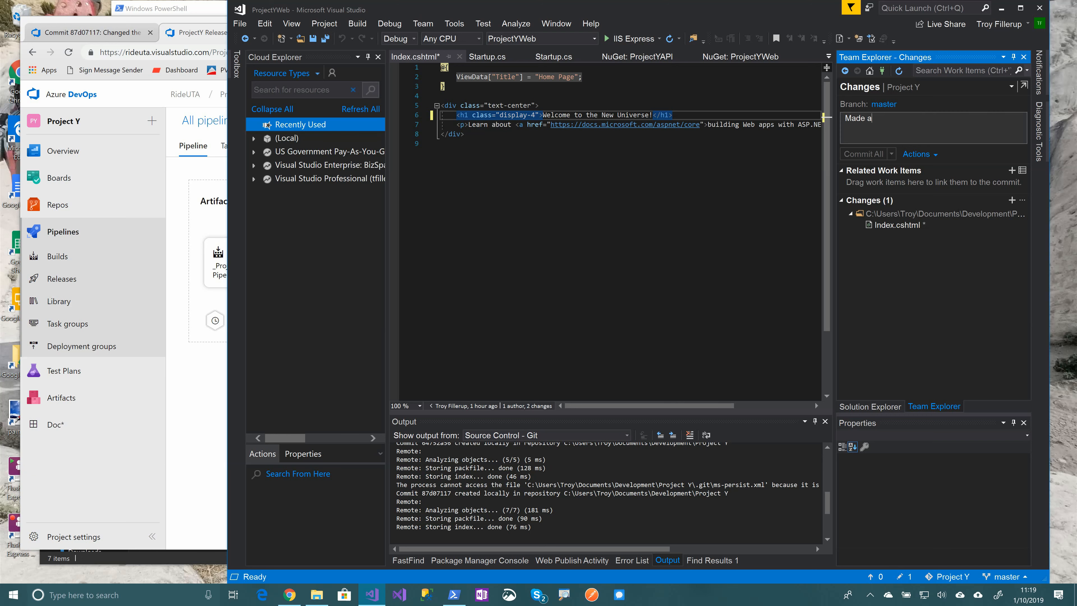
pyautogui.write(' change')
pyautogui.click(892, 154)
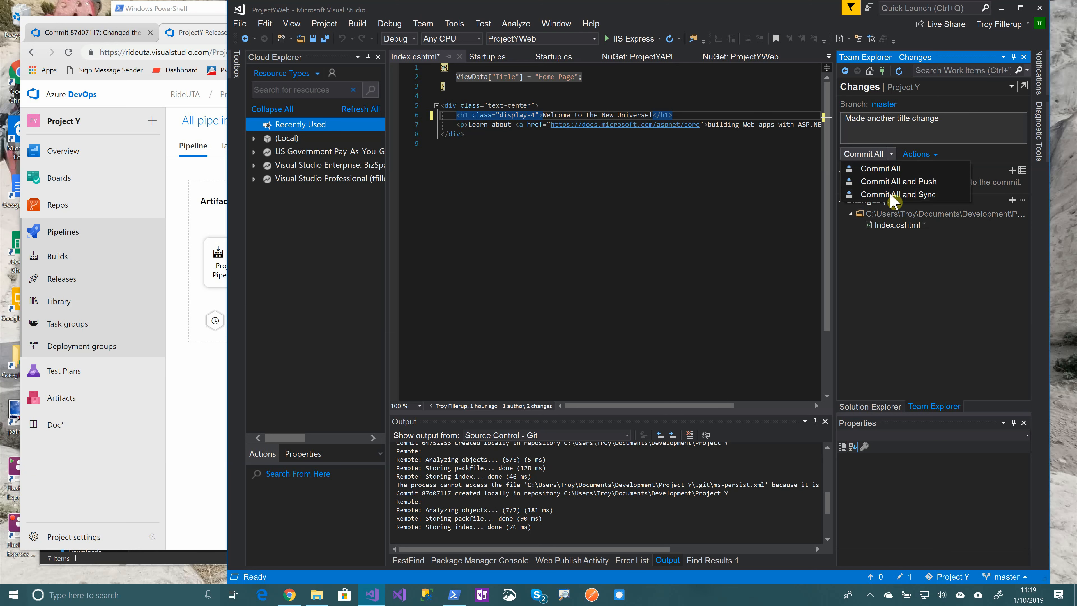
pyautogui.click(893, 196)
pyautogui.click(643, 370)
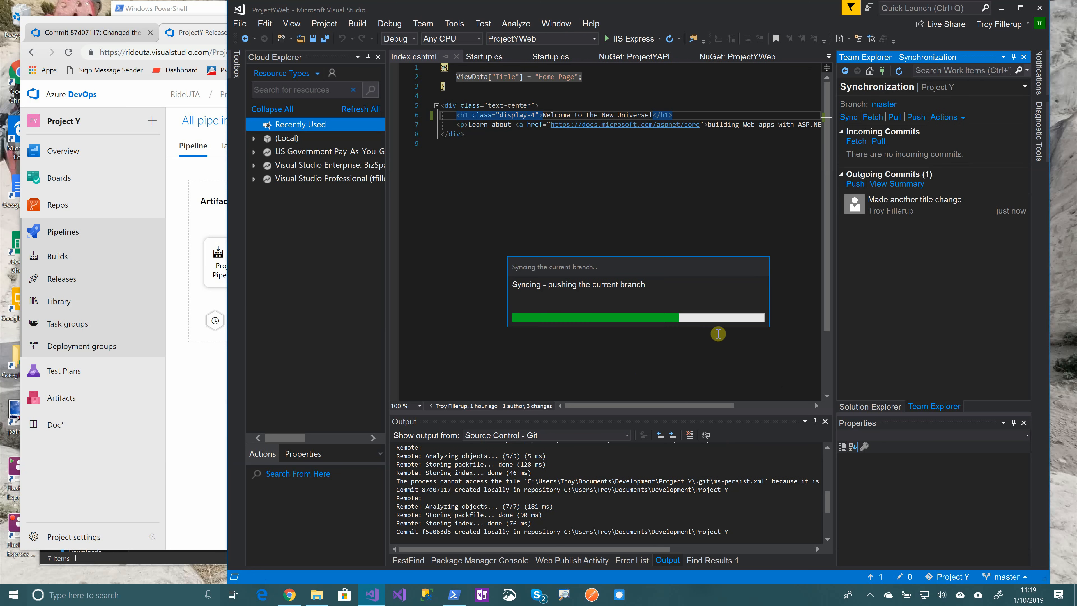
pyautogui.click(214, 43)
pyautogui.click(58, 256)
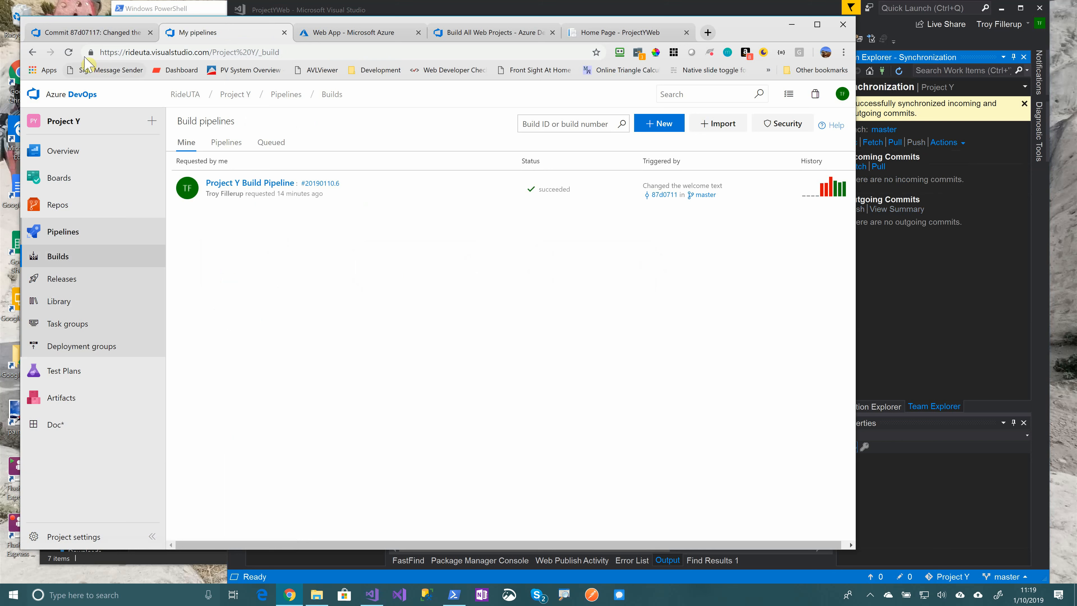
# Refresh Builds, open build #20190110.7, and follow its logs until every step succeeds
pyautogui.click(68, 53)
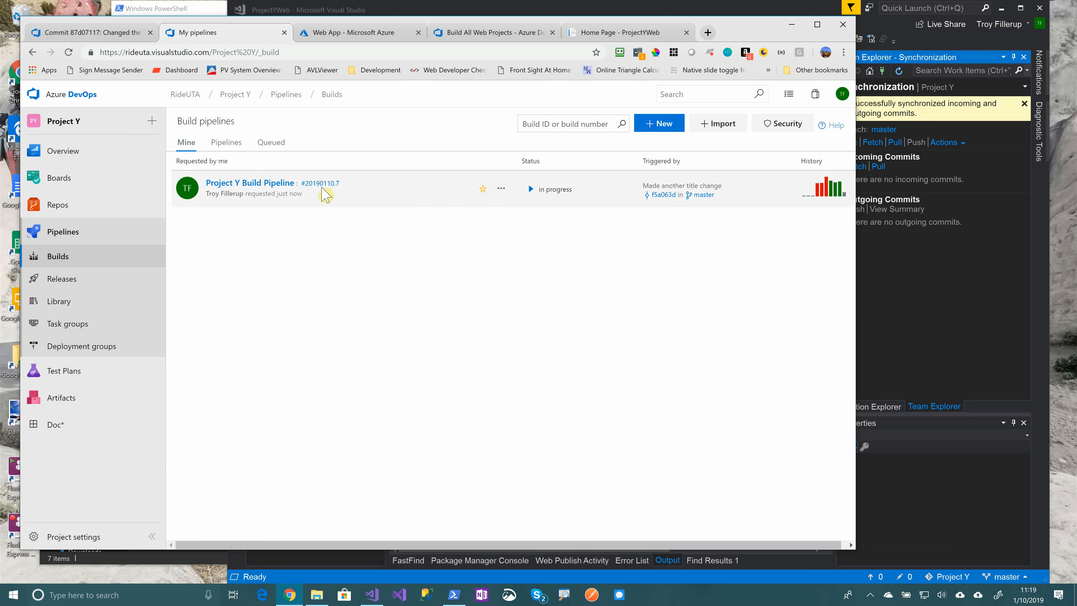
pyautogui.click(326, 192)
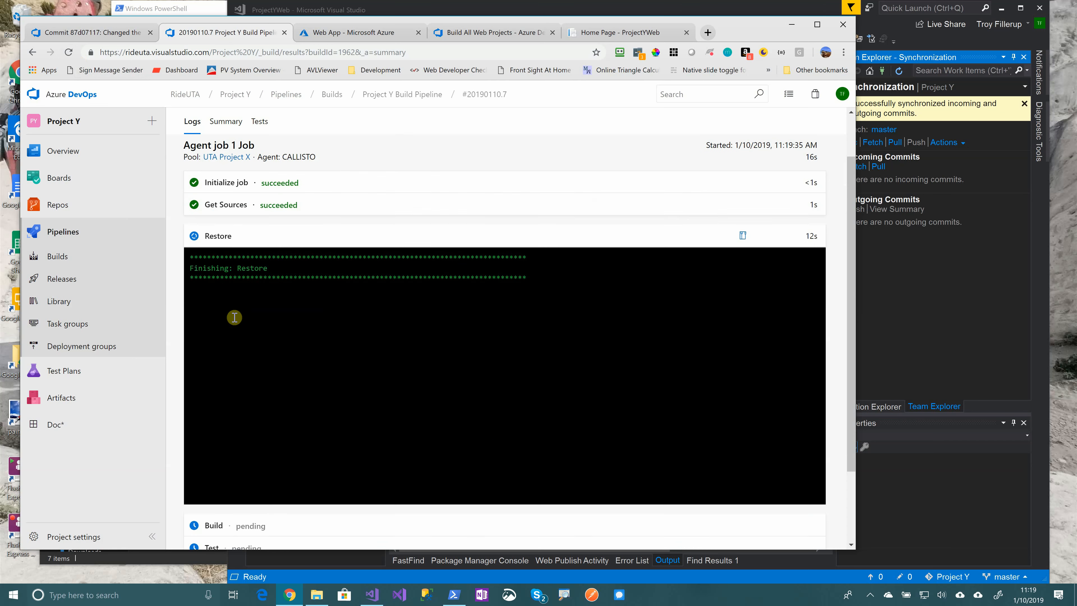
pyautogui.scroll(1, 234, 317)
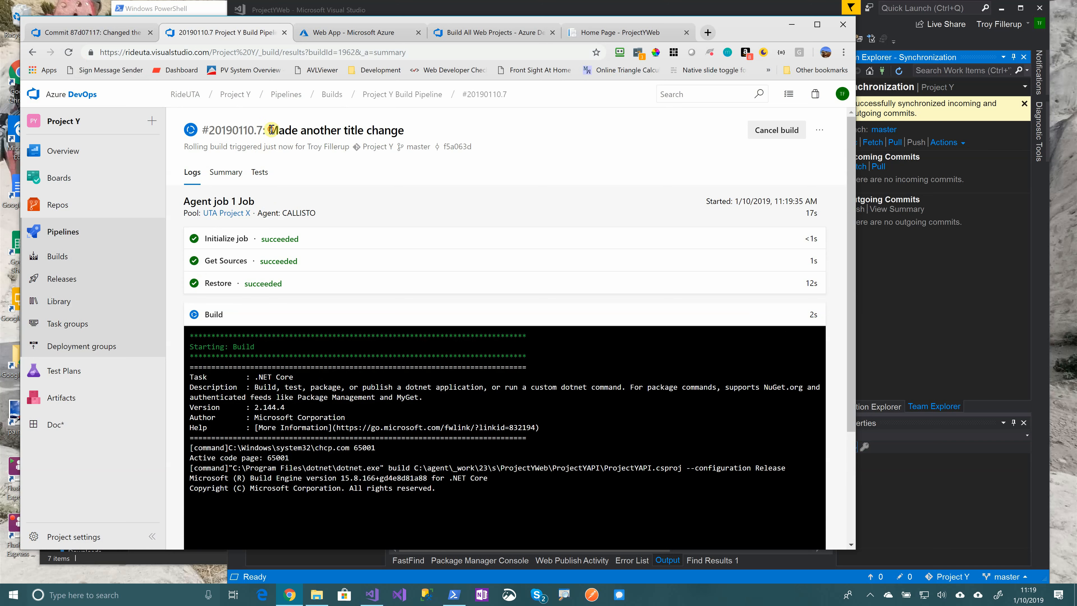
pyautogui.moveTo(268, 130); pyautogui.dragTo(404, 130)
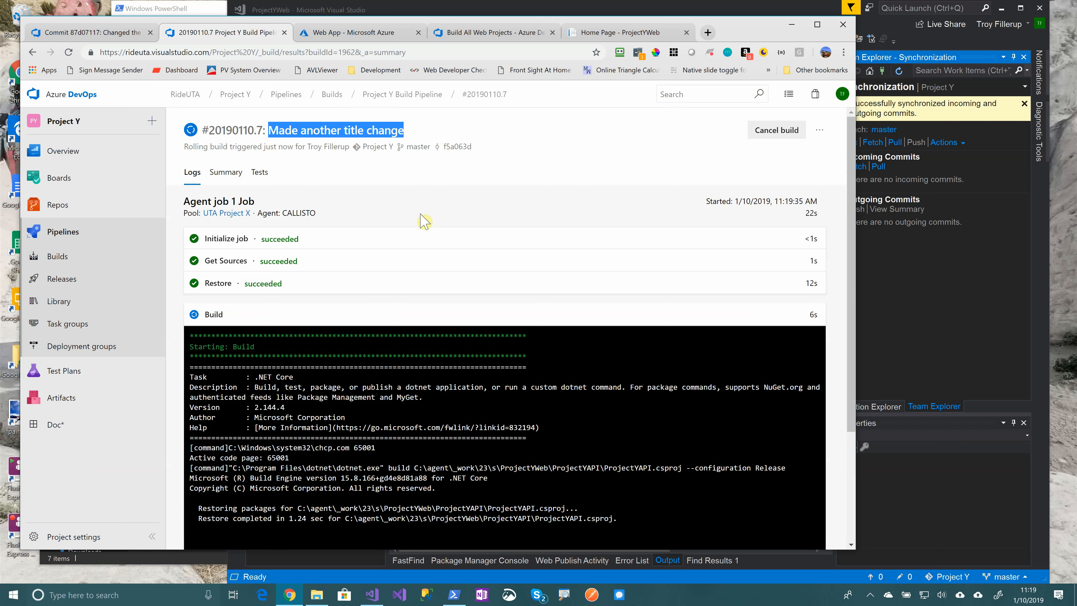
pyautogui.click(226, 173)
pyautogui.click(193, 172)
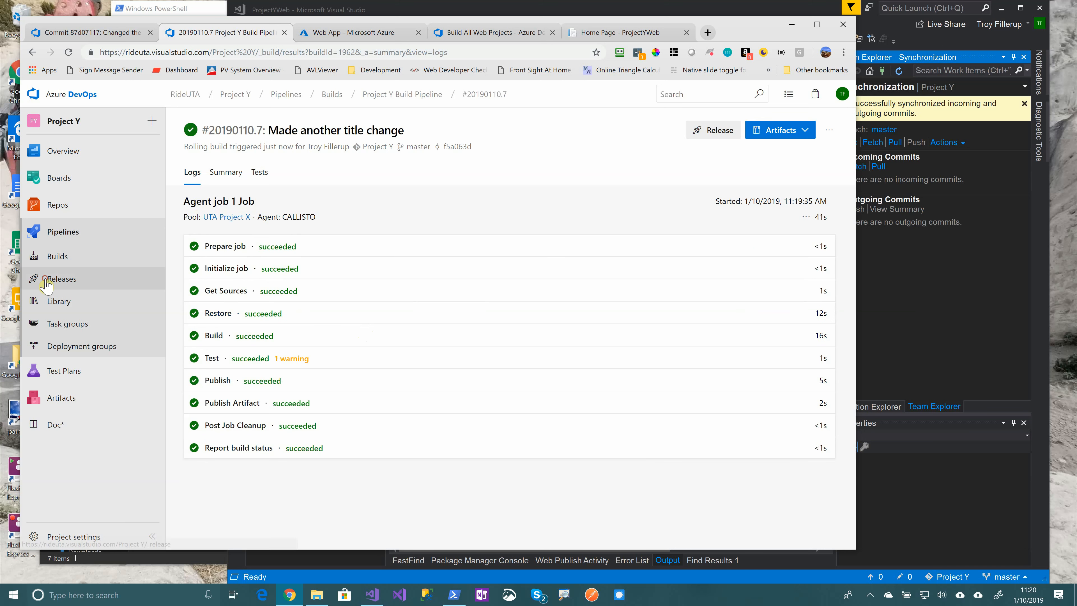
pyautogui.click(64, 278)
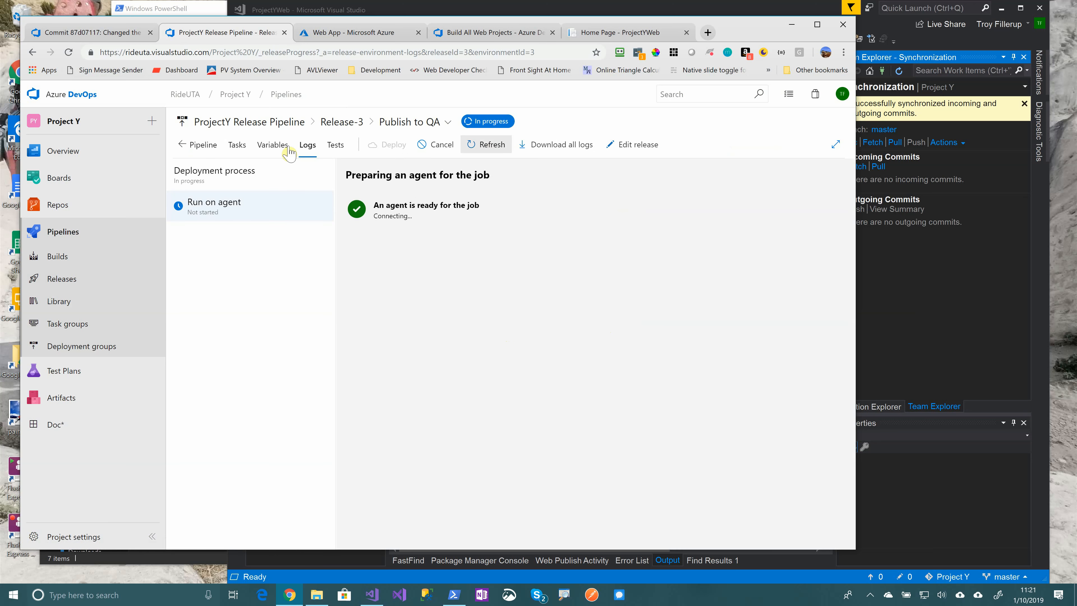
# Open Release-3 and refresh the Publish to QA log until it succeeds
pyautogui.click(204, 146)
pyautogui.click(397, 290)
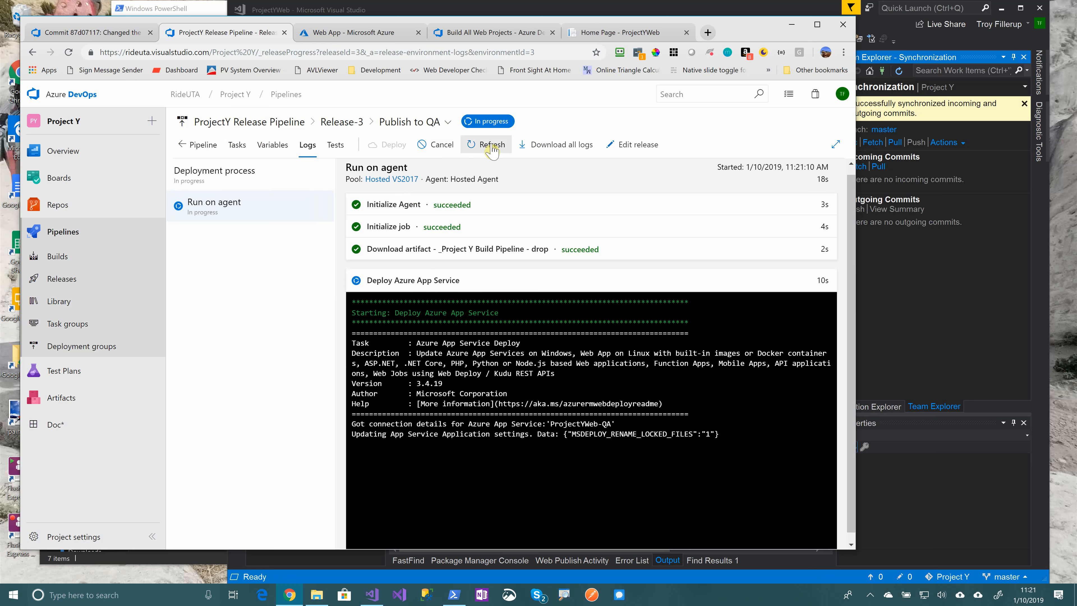
pyautogui.click(488, 144)
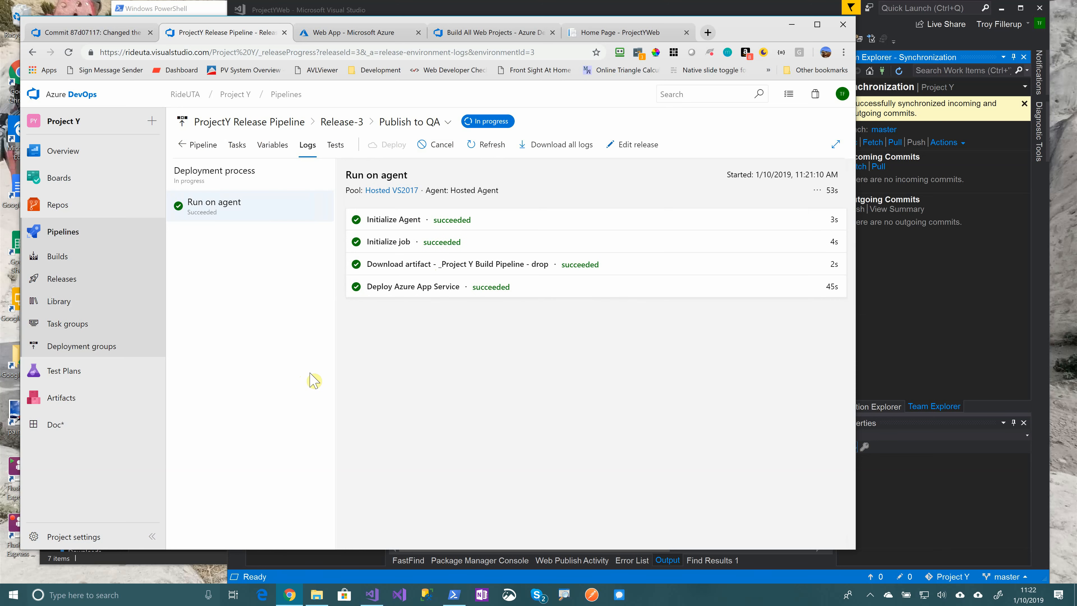
pyautogui.click(198, 144)
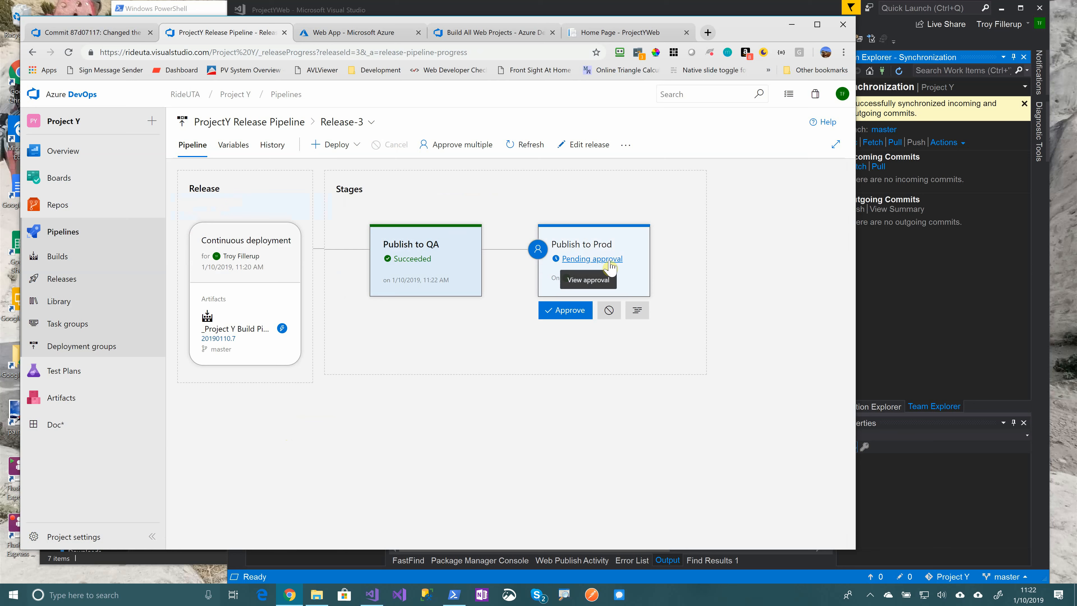
# Load projectyweb-qa.azurewebsites.net in a new tab and compare it with the production site
pyautogui.click(641, 41)
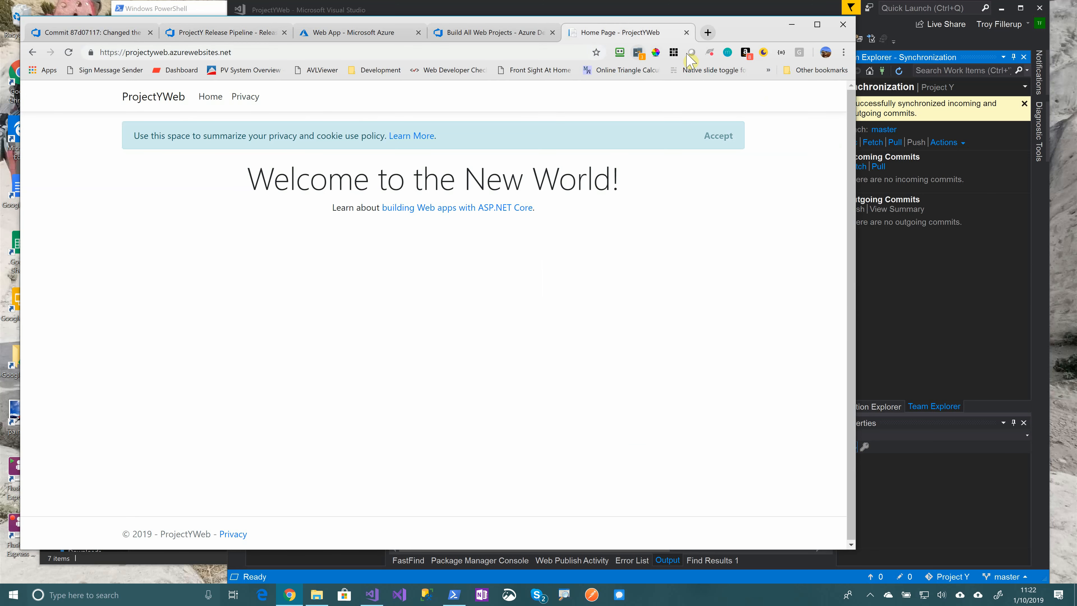
pyautogui.click(707, 34)
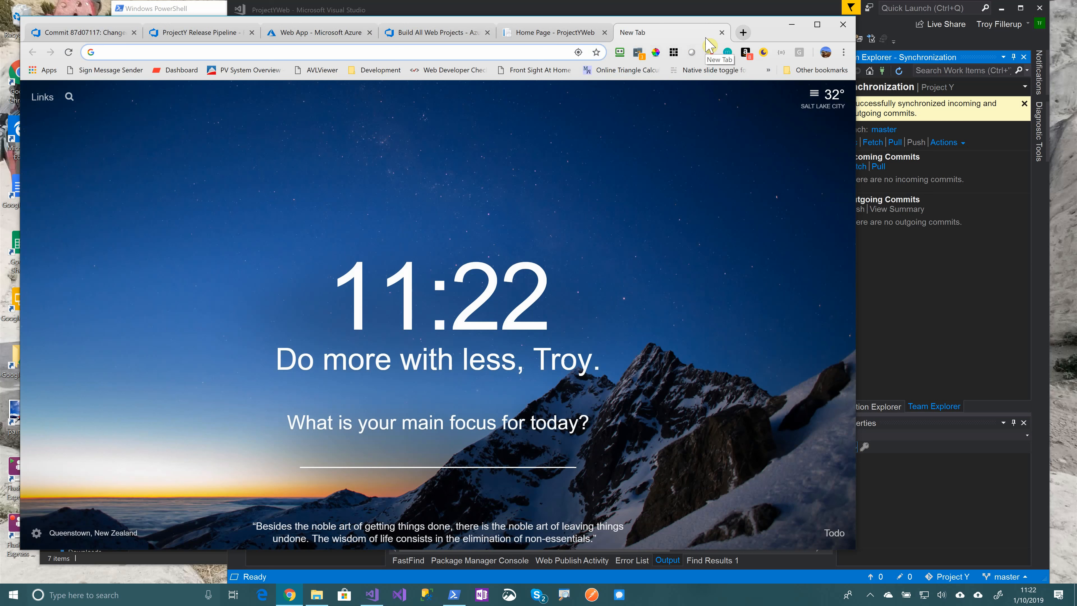
pyautogui.write('projectywe')
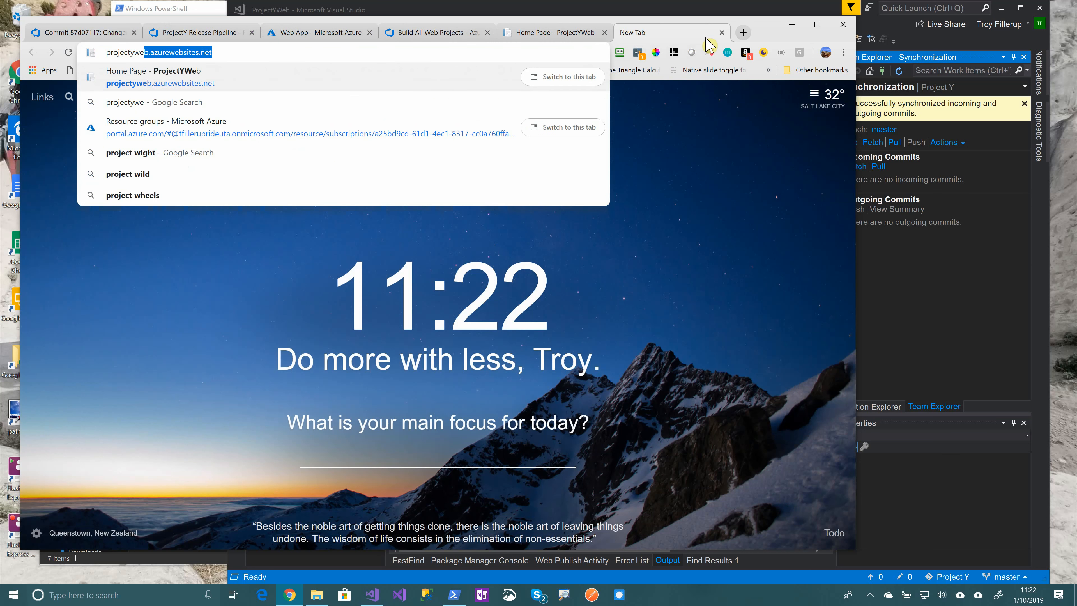
pyautogui.write('b-qa')
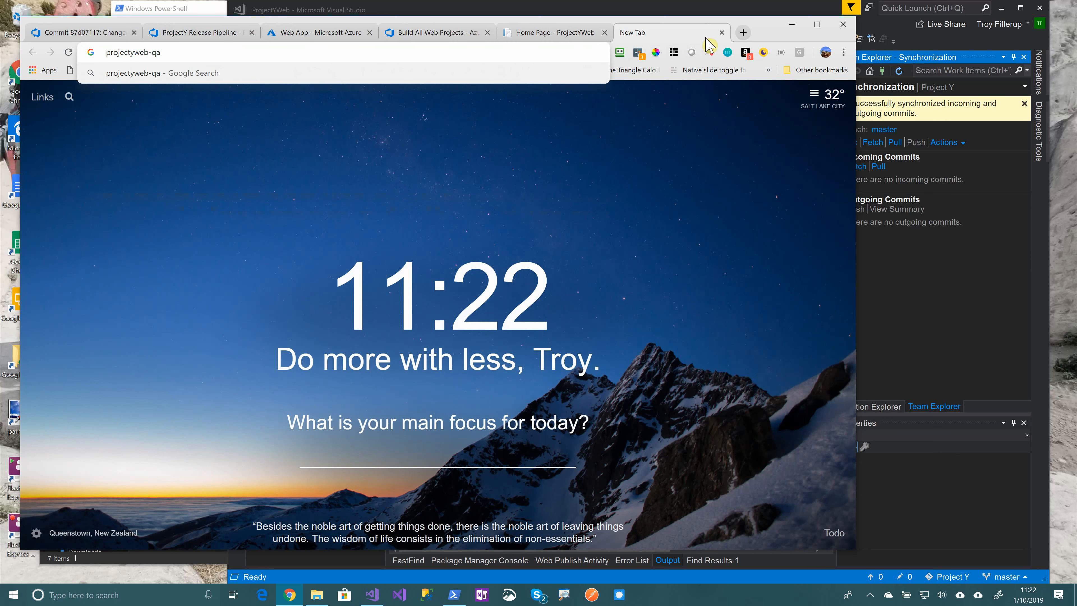
pyautogui.write('.azurewebsites.net')
pyautogui.press('Return')
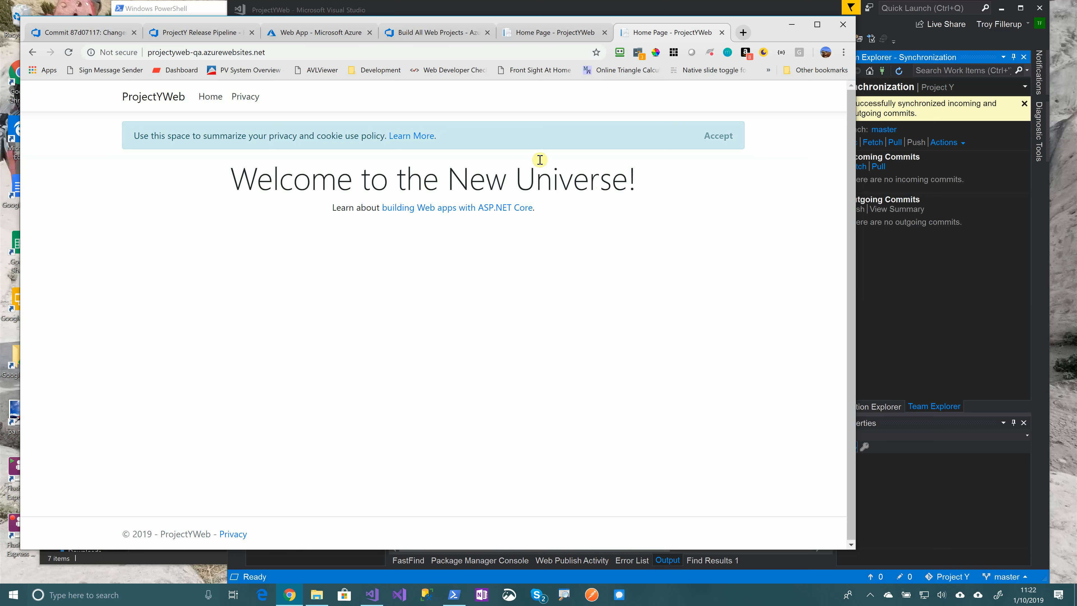
pyautogui.click(536, 37)
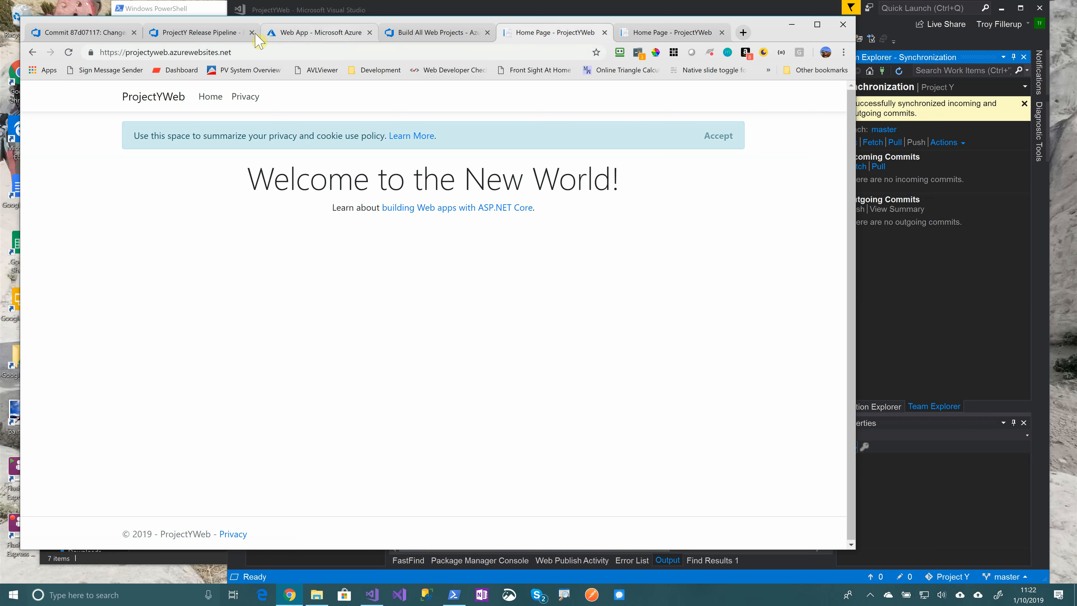
pyautogui.click(186, 33)
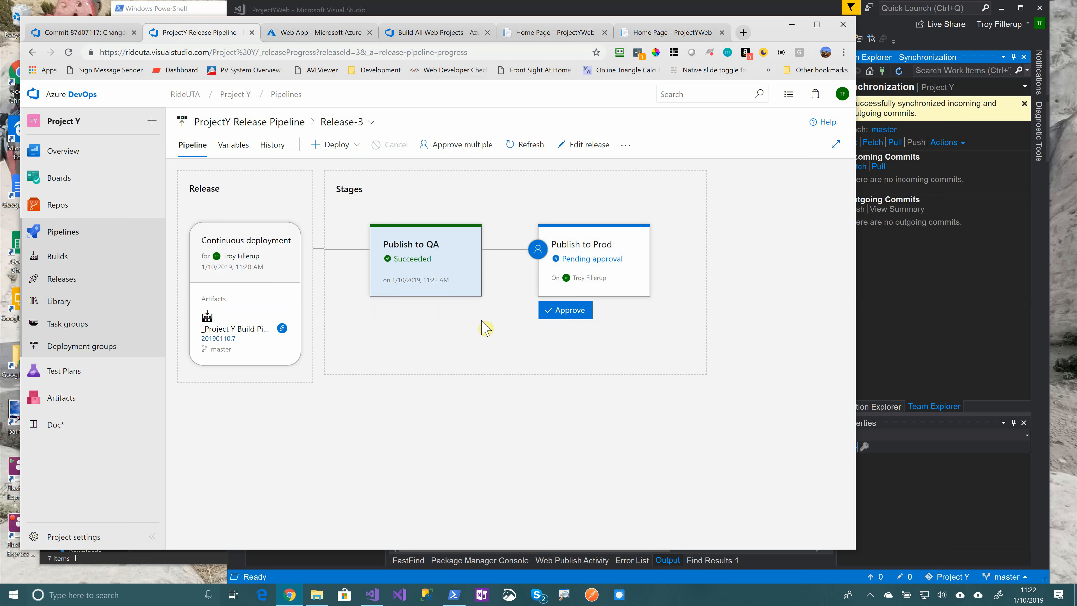
# Approve the Publish to Prod deployment with the comment 'Looks good to me'
pyautogui.moveTo(623, 285)
pyautogui.click(566, 310)
pyautogui.write('Looks good to me')
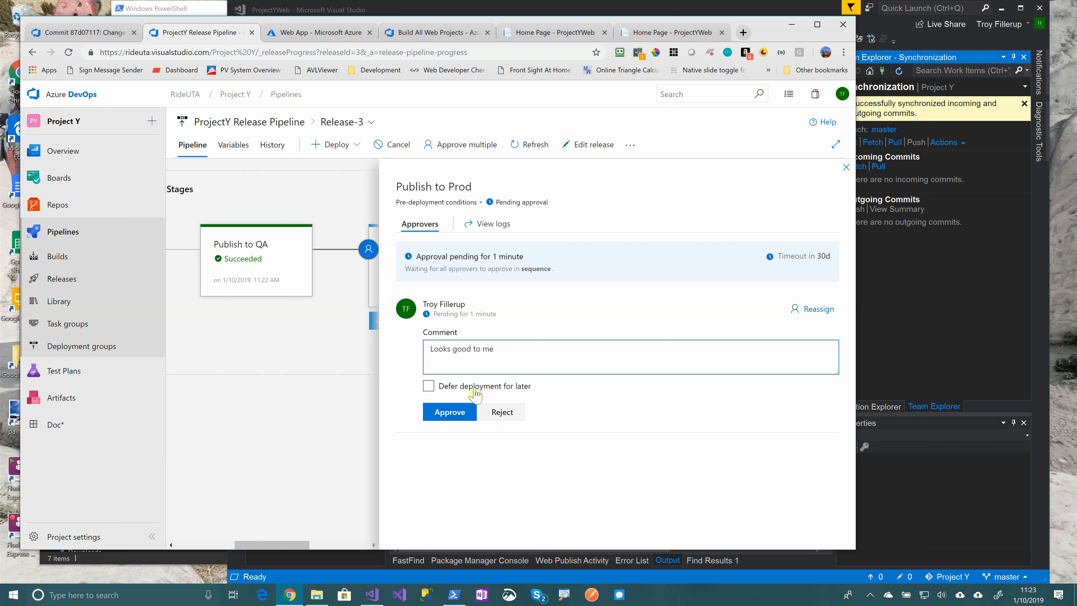
pyautogui.click(428, 385)
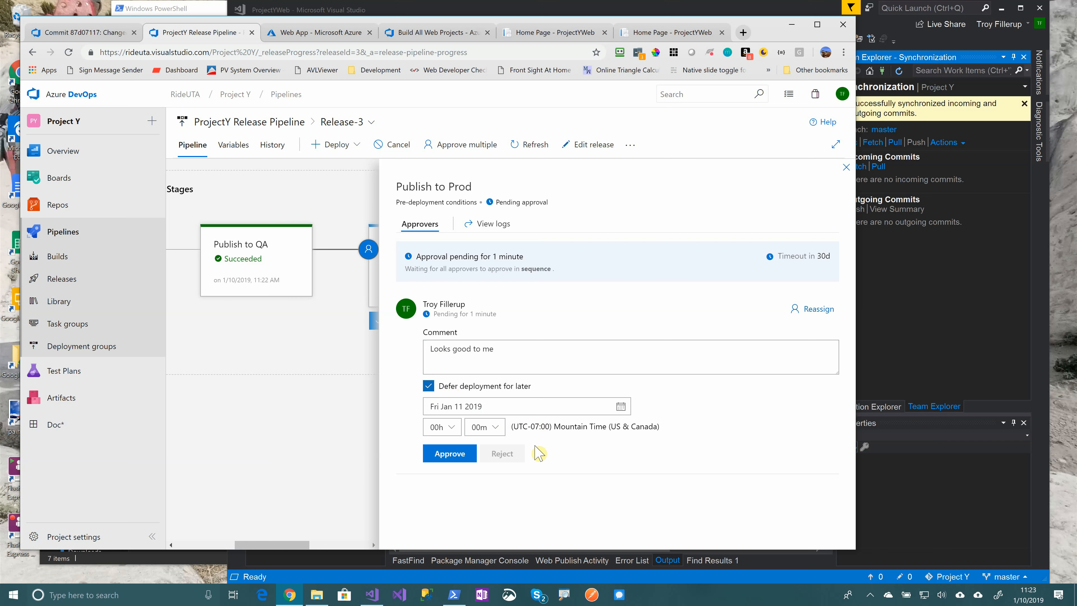
pyautogui.click(449, 453)
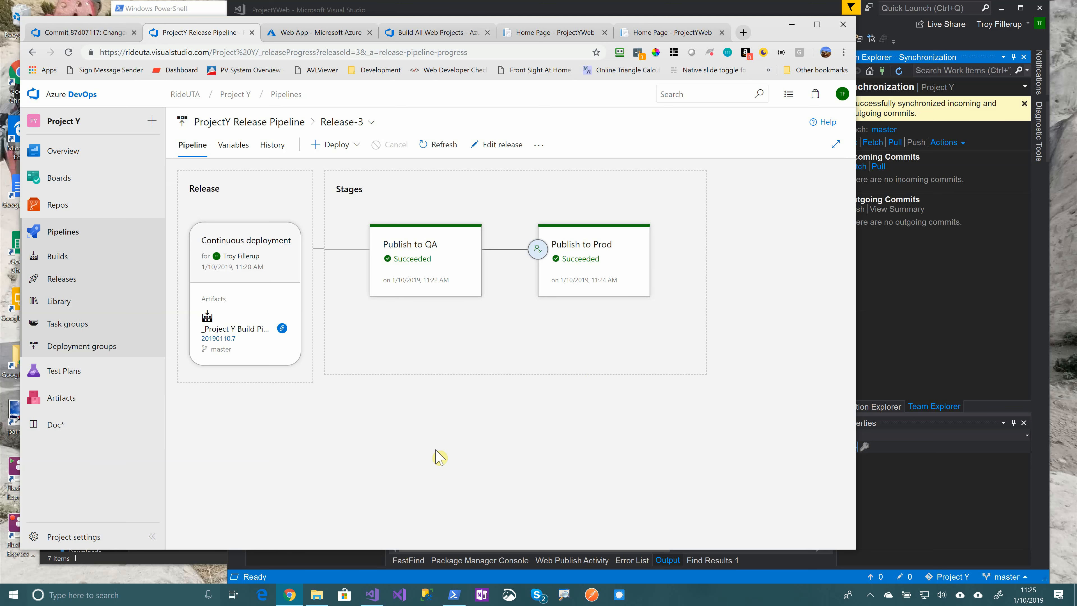
# Open the ProjectYWeb app service from the ProjectYResources resource group in the Azure portal
pyautogui.click(374, 29)
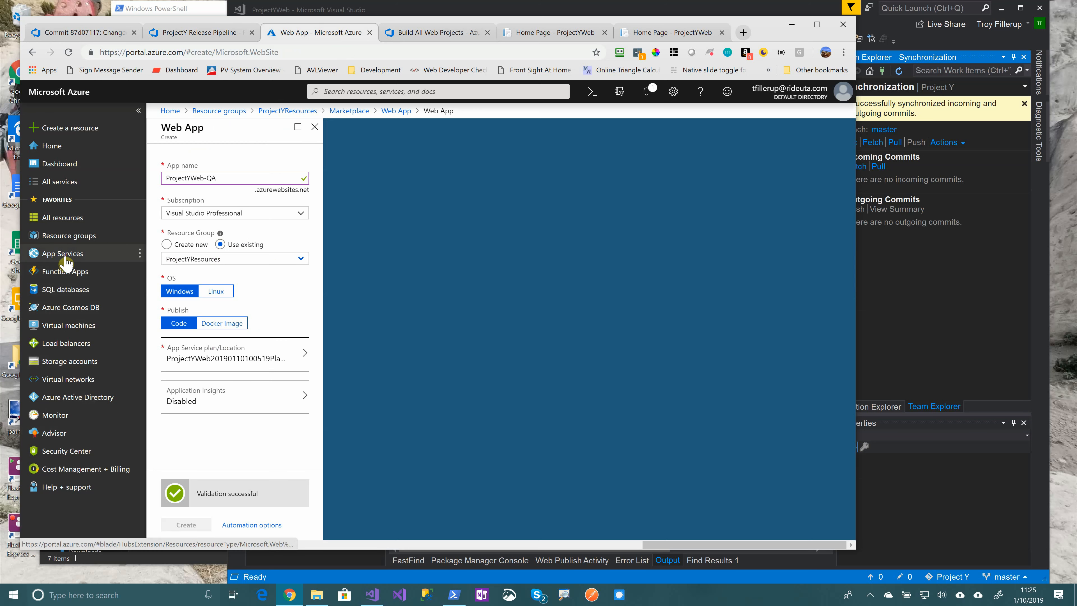
pyautogui.click(68, 236)
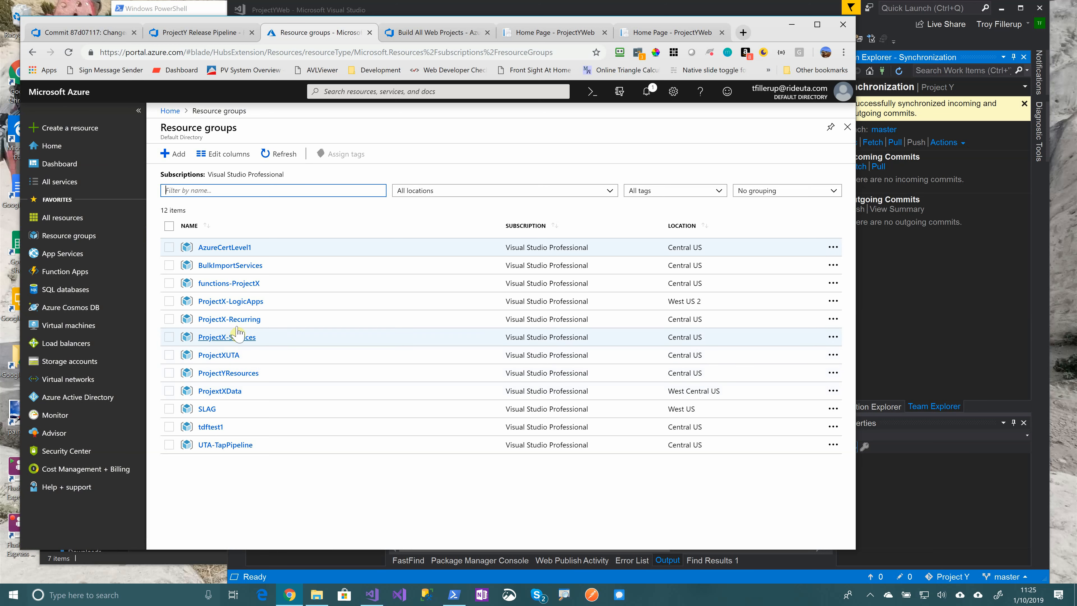
pyautogui.click(246, 372)
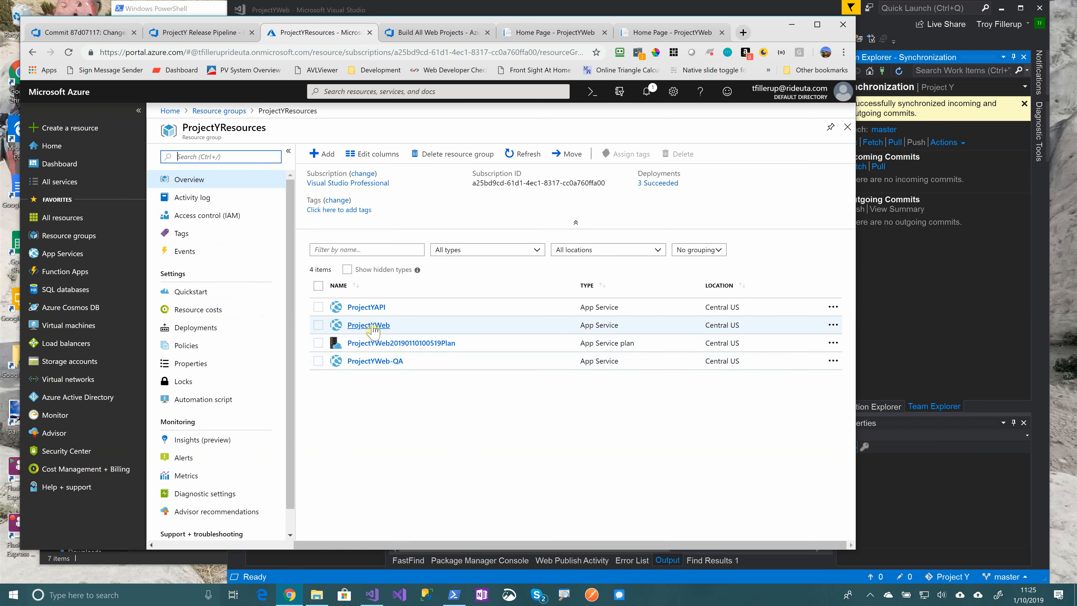
pyautogui.click(368, 325)
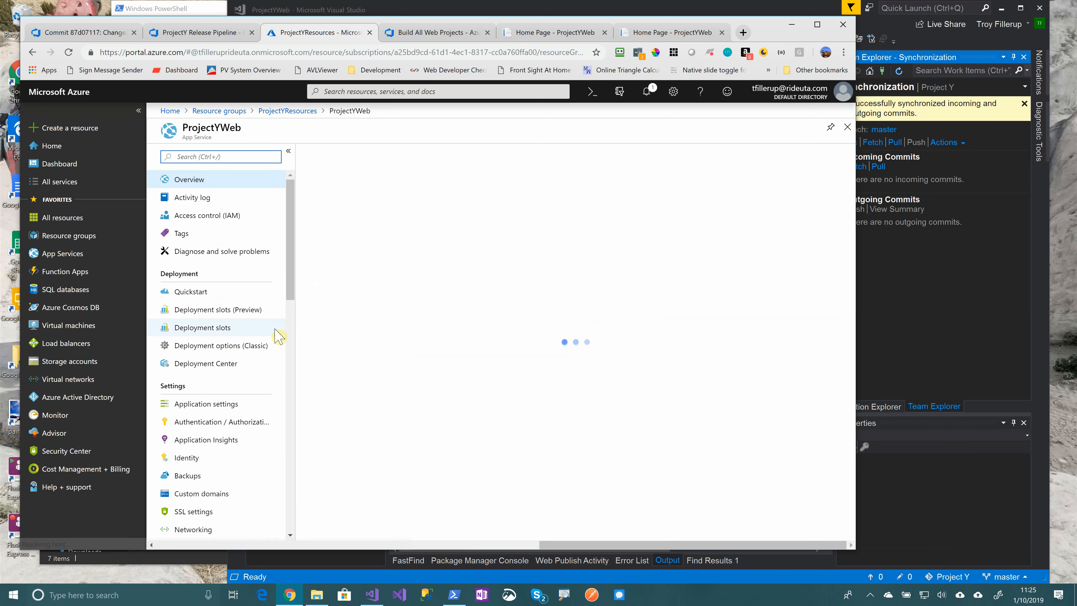
pyautogui.scroll(-1, 235, 318)
pyautogui.scroll(-1, 235, 318)
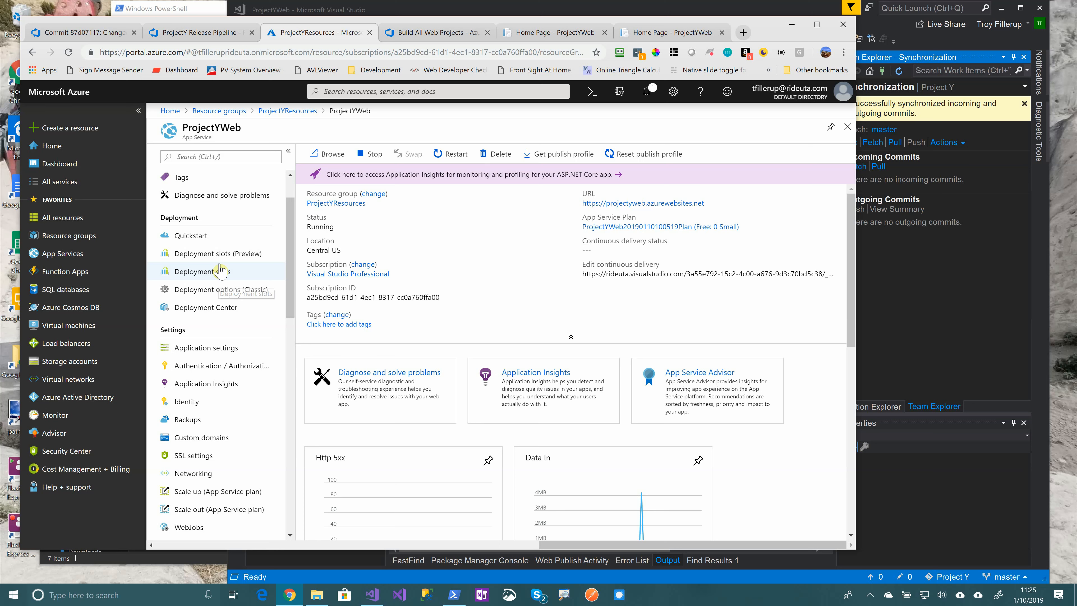
# View ProjectYWeb's Deployment slots page, which requires a standard or premium plan
pyautogui.click(216, 254)
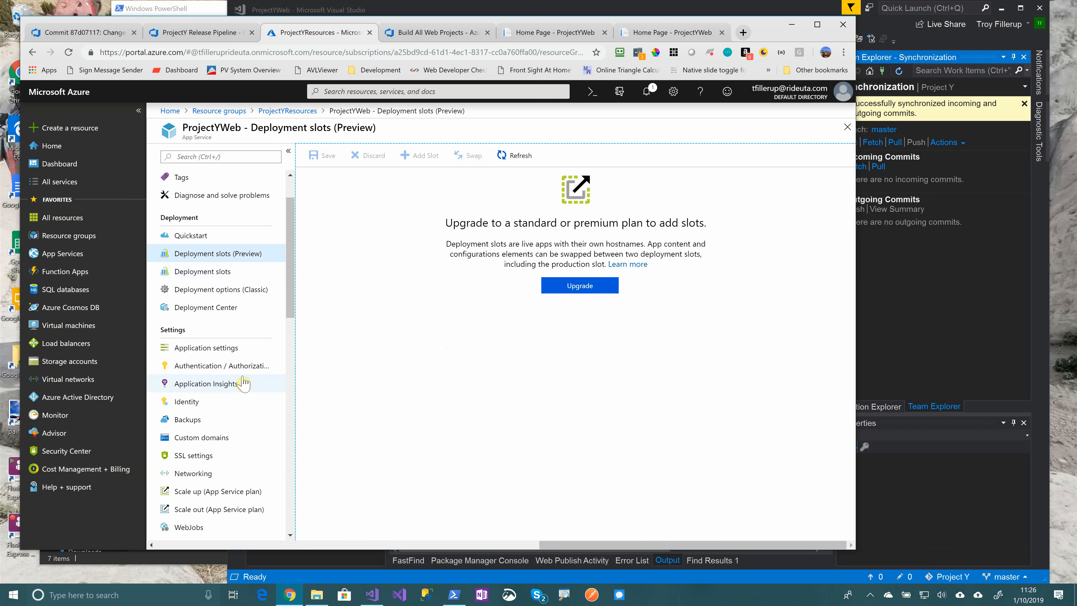
pyautogui.moveTo(293, 290); pyautogui.dragTo(295, 338)
pyautogui.scroll(-1, 240, 435)
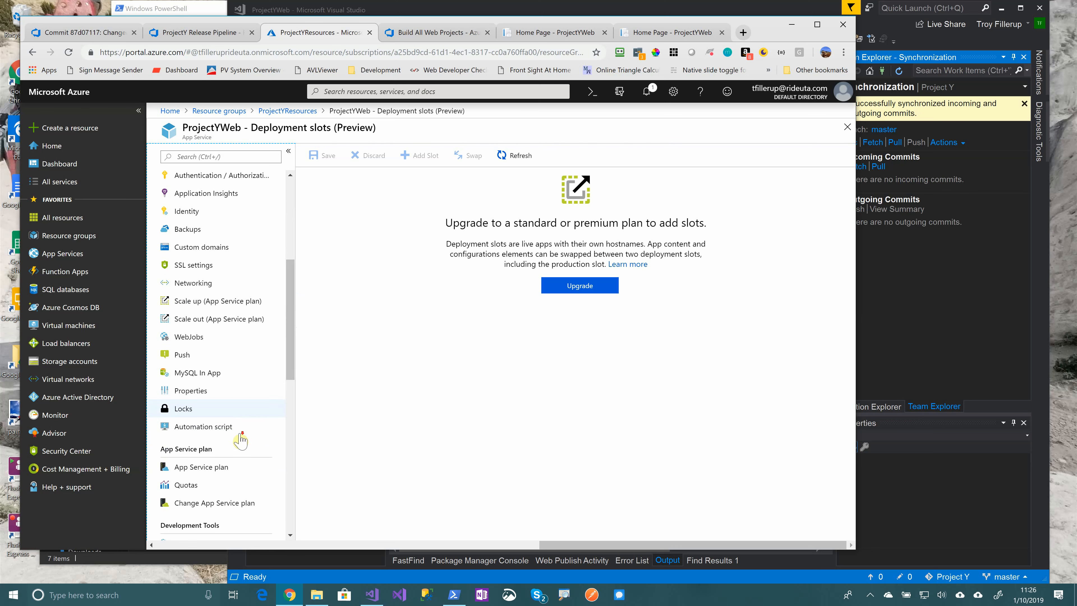
pyautogui.scroll(-3, 241, 436)
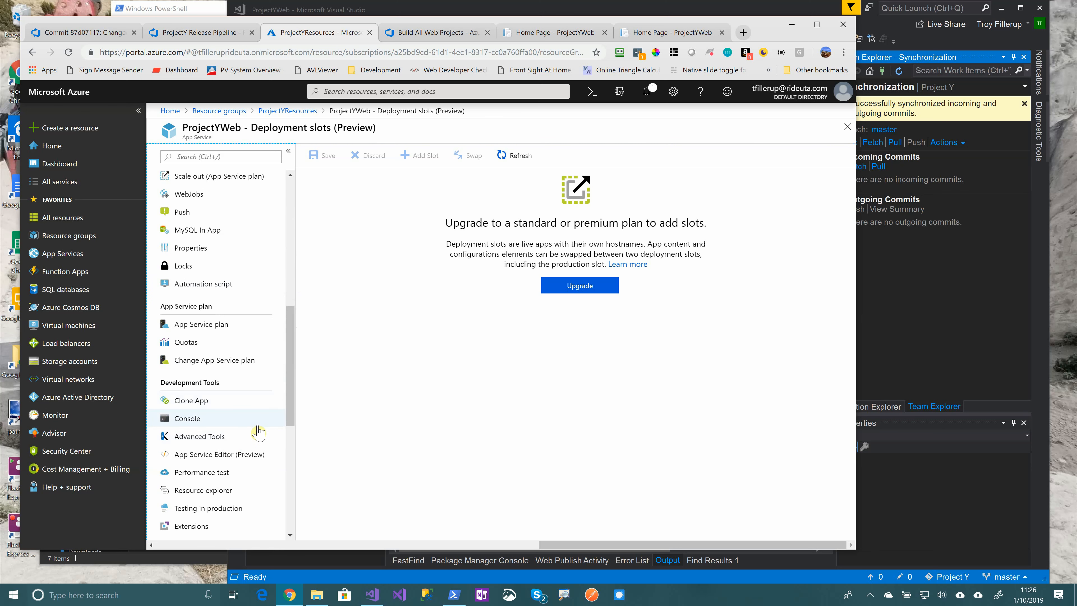
pyautogui.scroll(7, 257, 429)
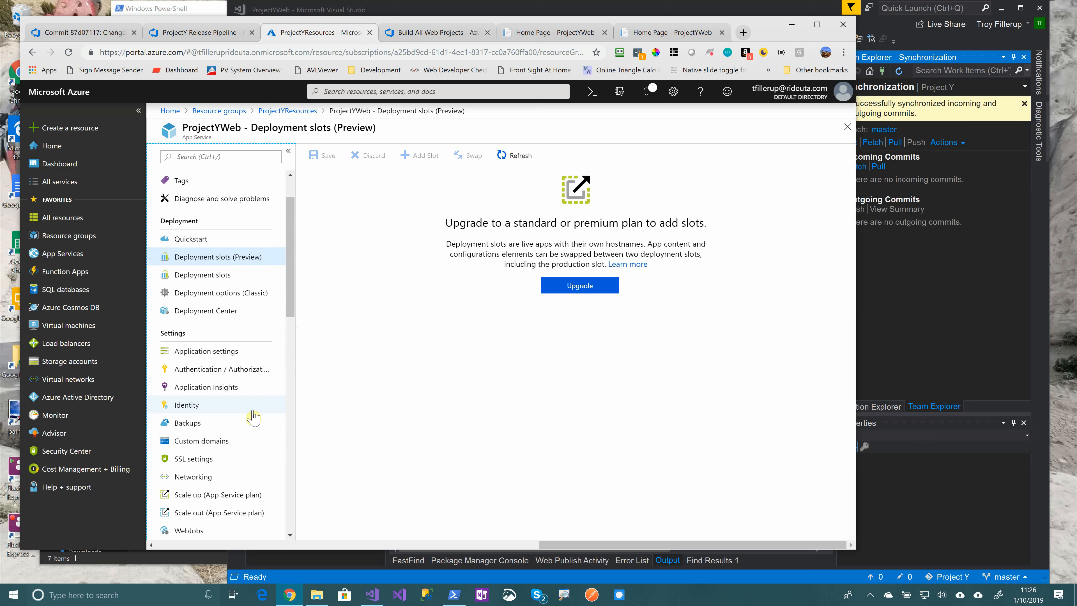
pyautogui.scroll(-3, 254, 417)
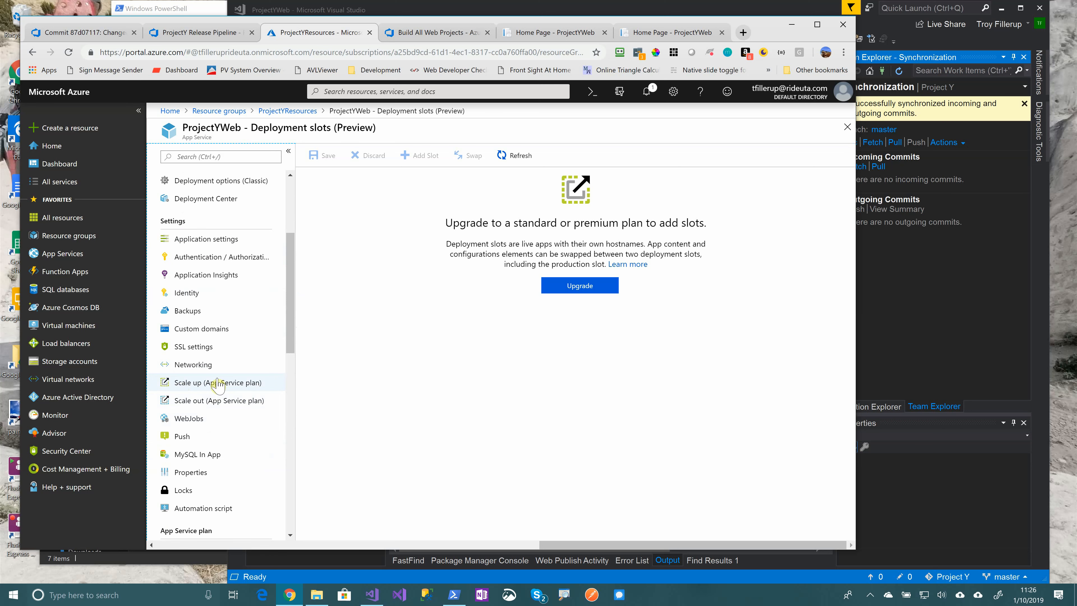
# Upgrade ProjectYWeb's App Service plan to the S1 Production tier, which includes staging slots
pyautogui.click(217, 383)
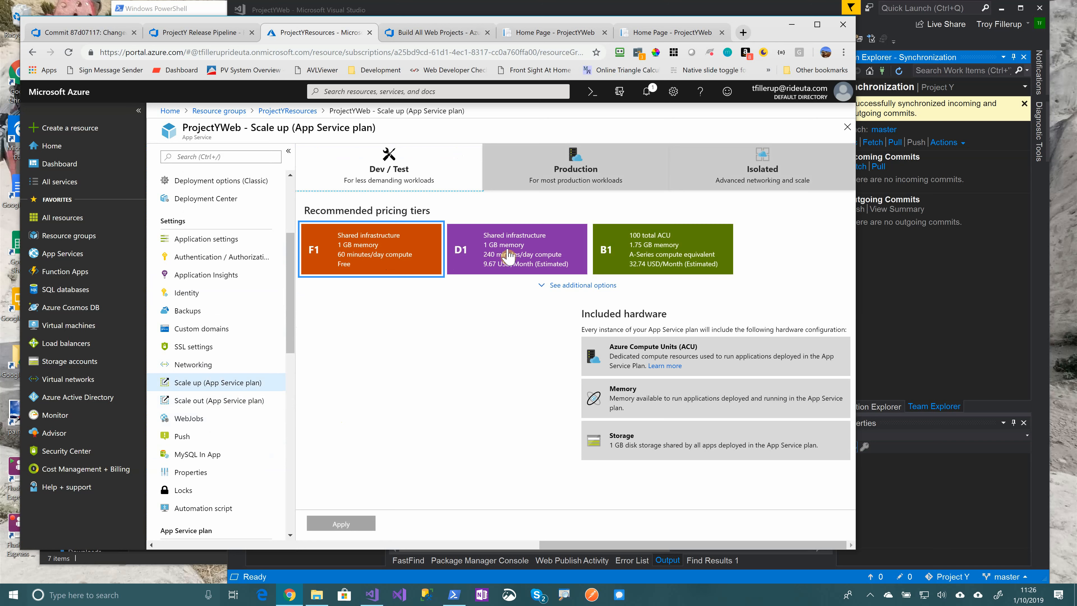
pyautogui.click(576, 168)
pyautogui.click(371, 250)
pyautogui.scroll(-3, 416, 377)
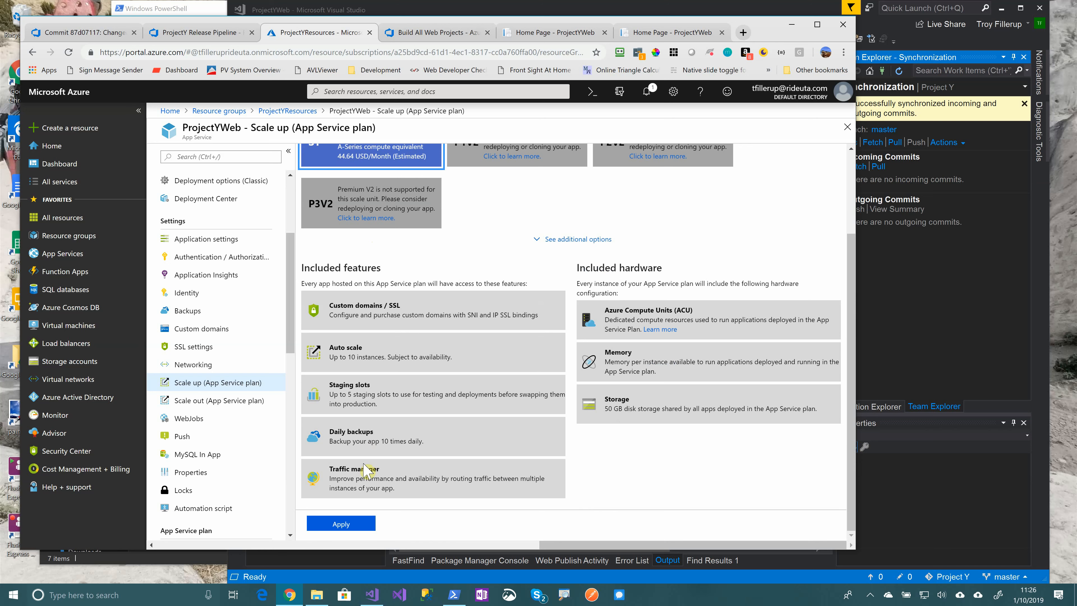
pyautogui.moveTo(327, 388); pyautogui.dragTo(397, 400)
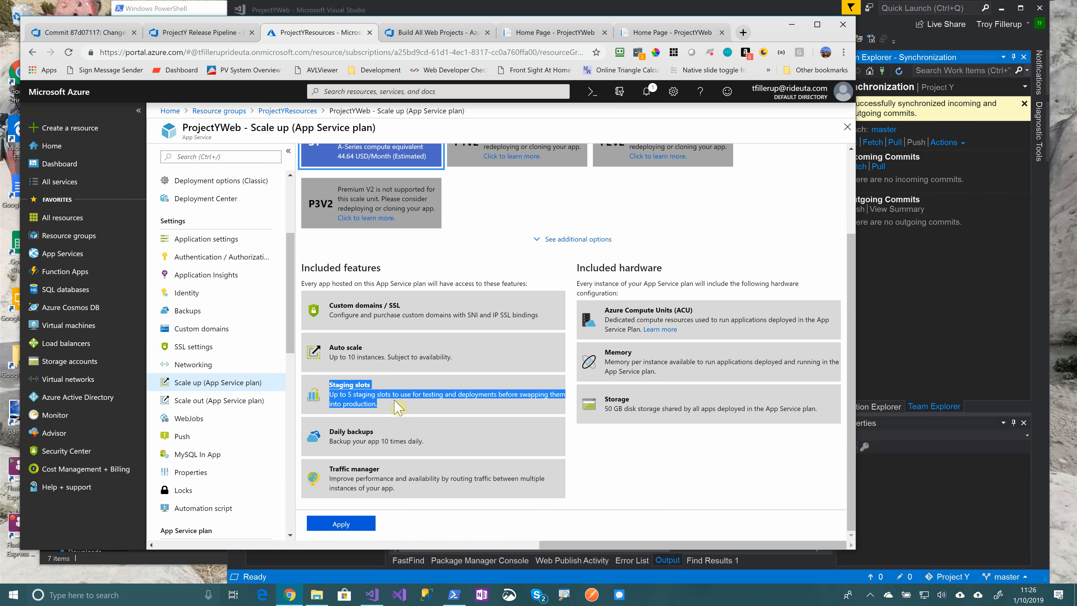
pyautogui.scroll(3, 397, 408)
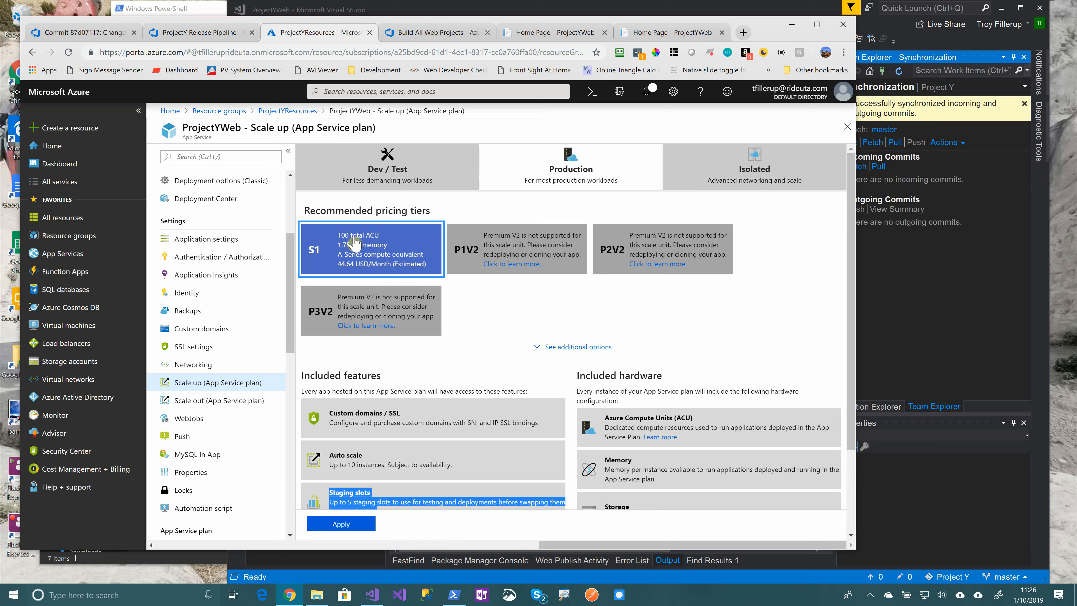
pyautogui.click(362, 251)
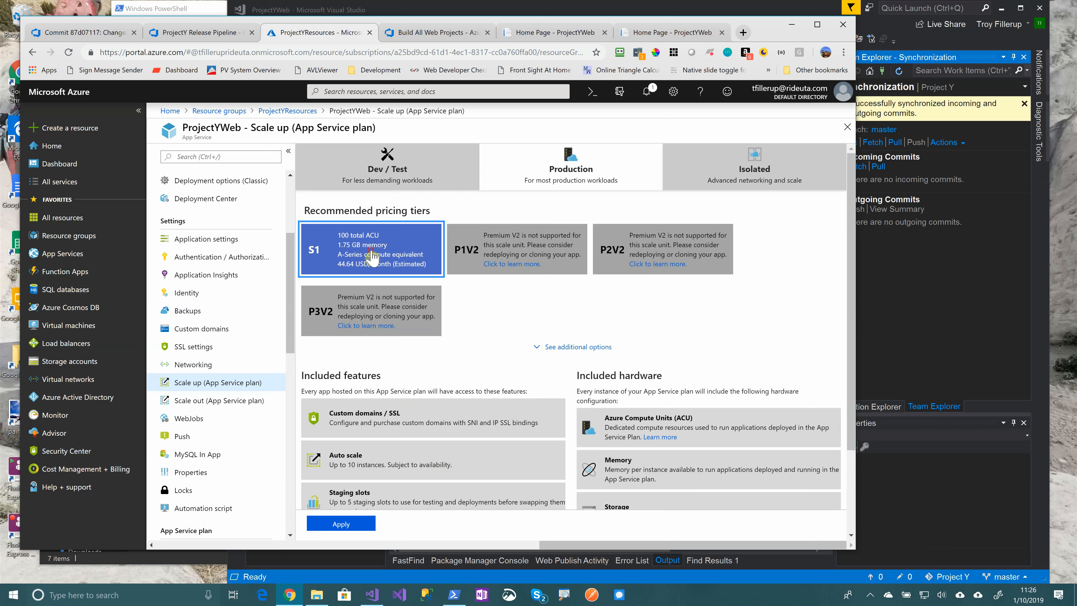
pyautogui.click(347, 530)
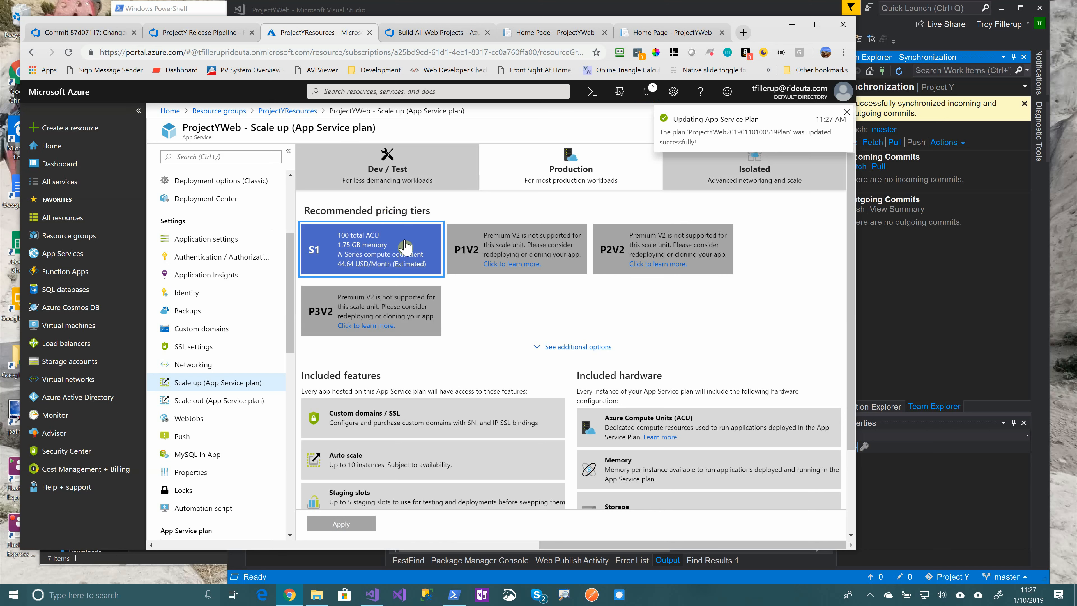
pyautogui.scroll(4, 223, 235)
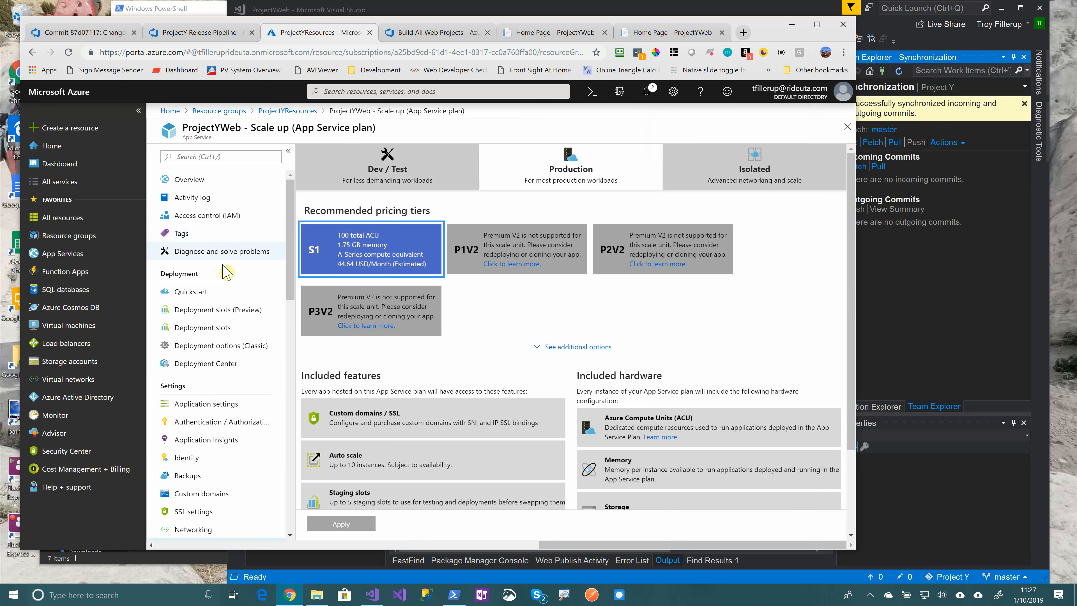
# Add a slot named 'deployment' to ProjectYWeb and open the projectyweb(deployment) page
pyautogui.click(219, 313)
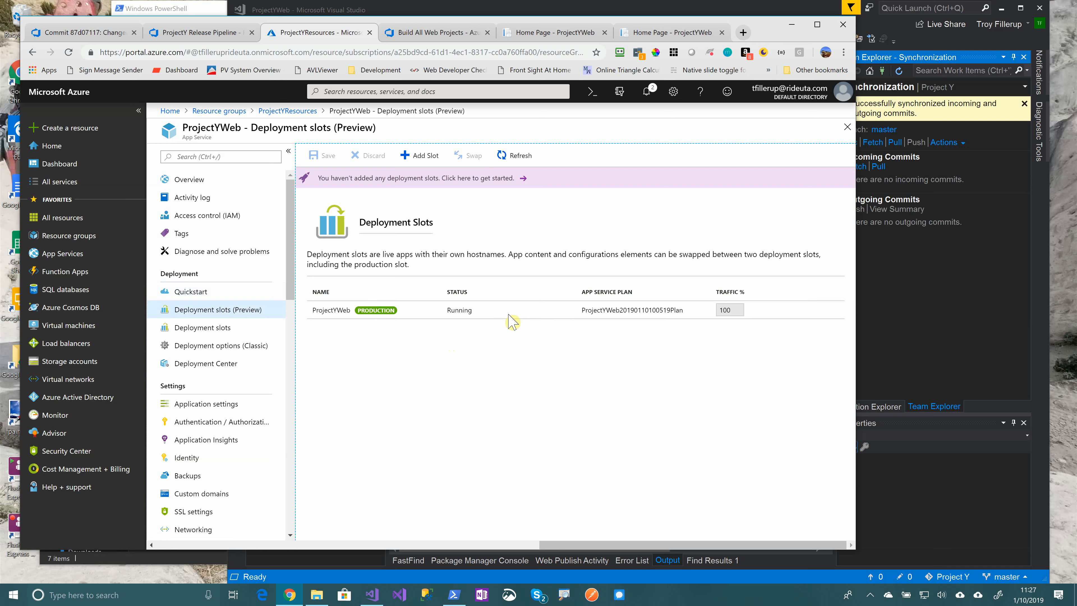
pyautogui.click(411, 156)
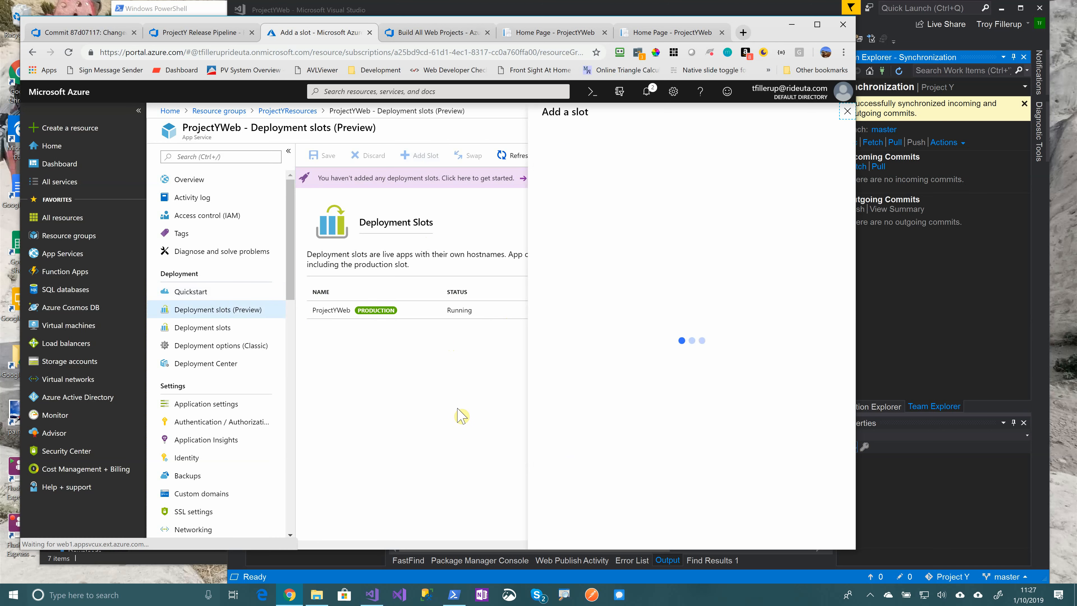
pyautogui.click(632, 153)
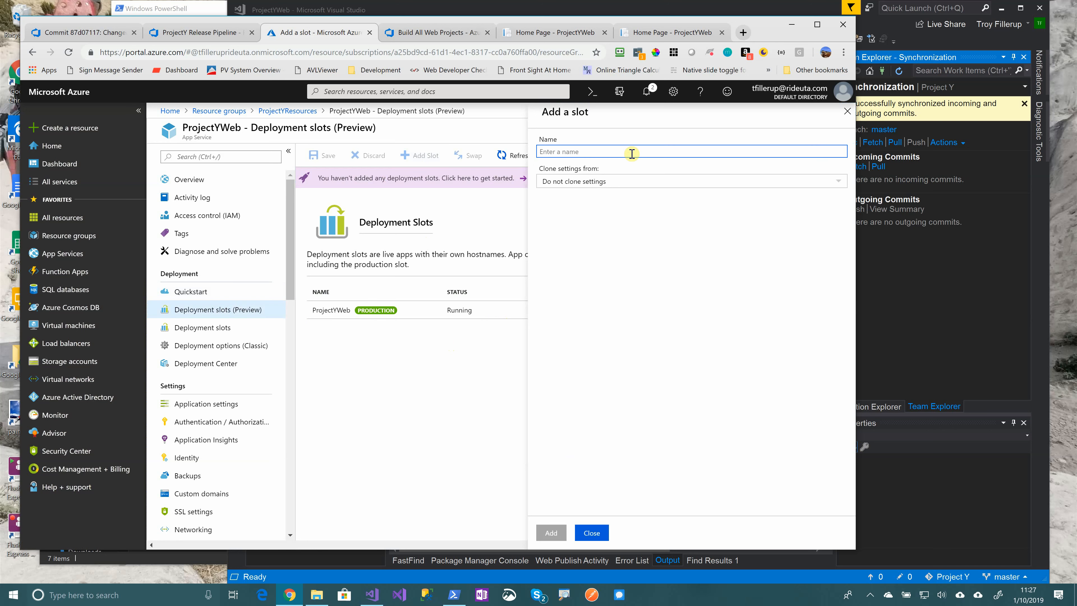
pyautogui.write('deployment')
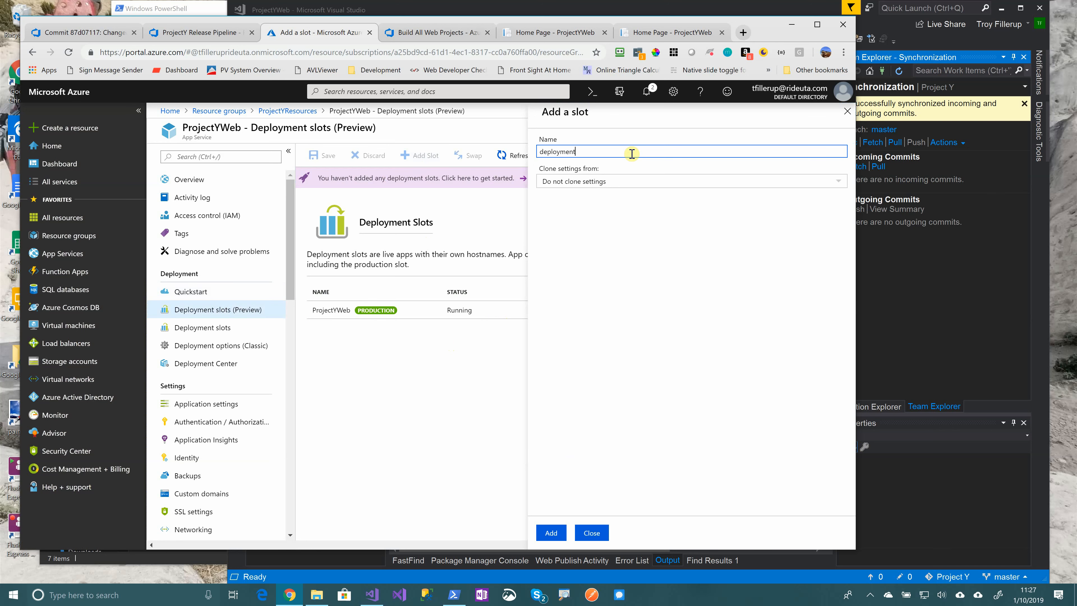
pyautogui.click(551, 533)
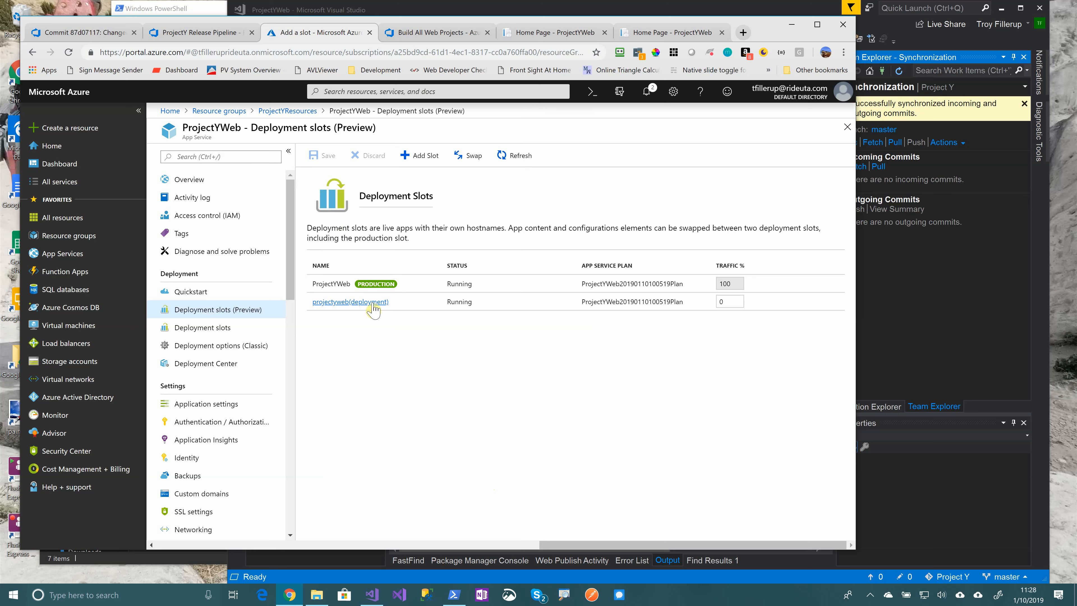
pyautogui.click(363, 303)
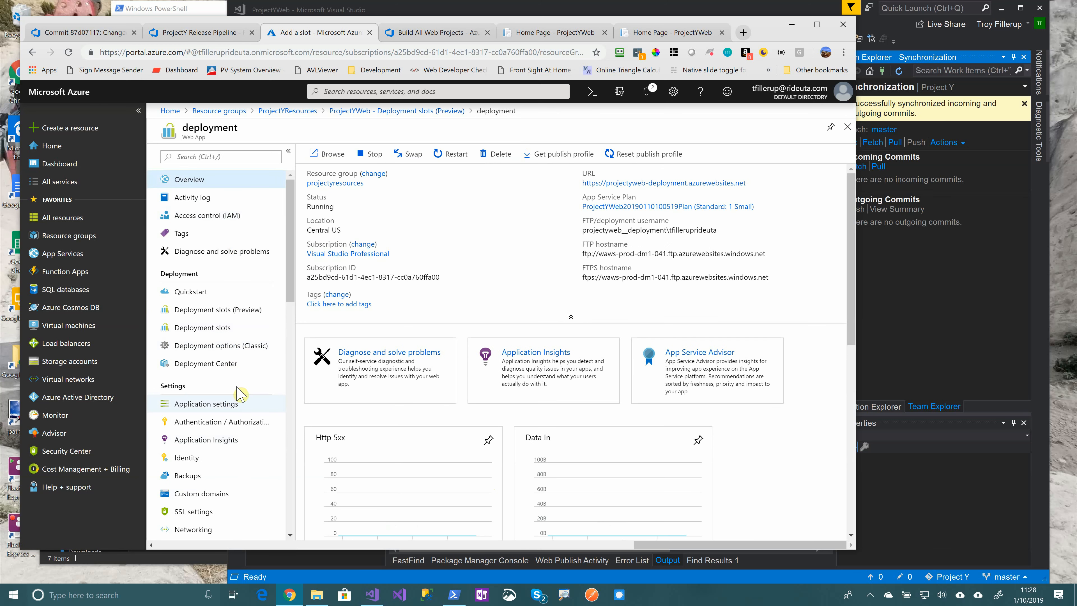
# Confirm the deployment slot's site shows the default placeholder, then return to Release-3
pyautogui.click(685, 184)
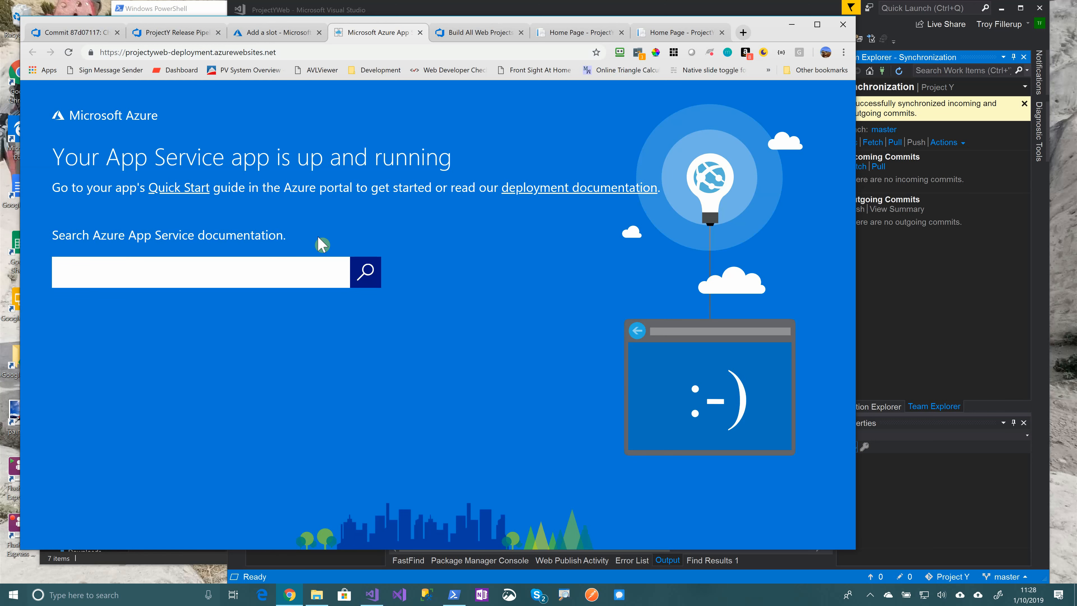
pyautogui.click(275, 38)
pyautogui.click(166, 34)
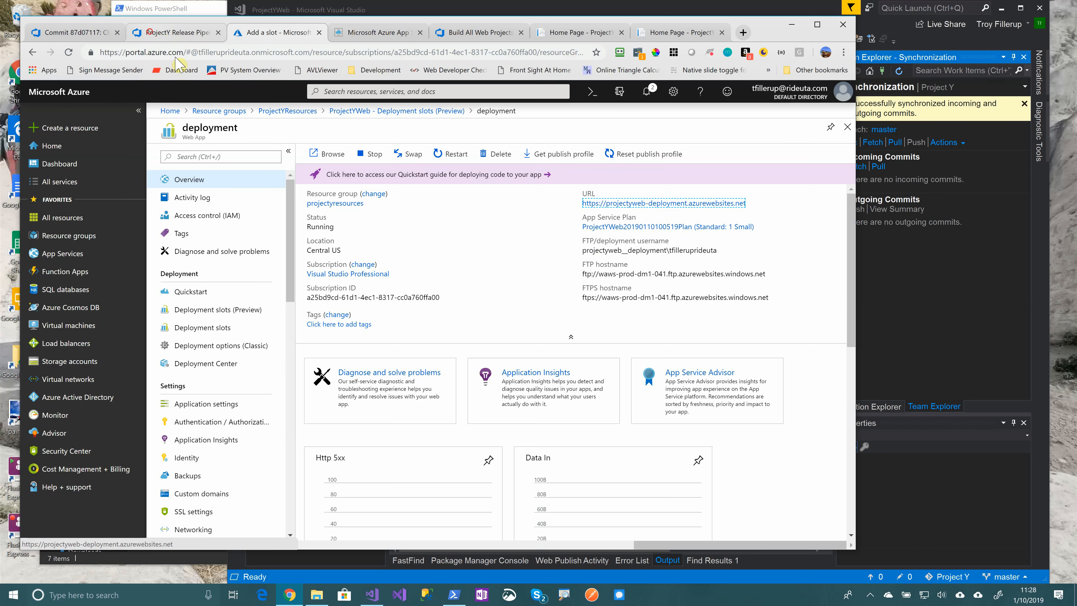
pyautogui.moveTo(414, 317)
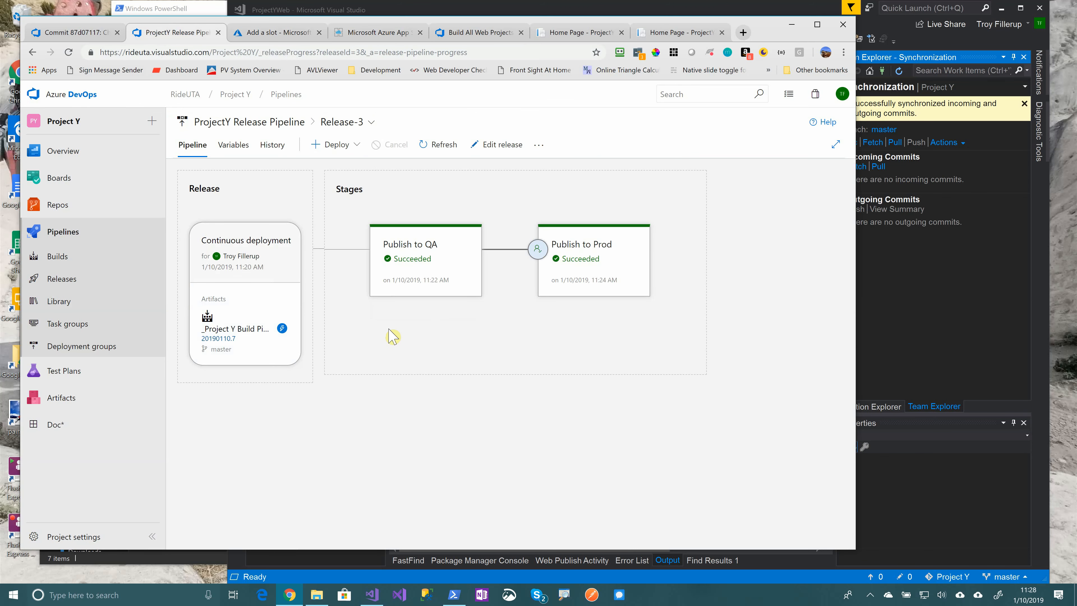
# Go to Releases and edit the ProjectY Release Pipeline
pyautogui.moveTo(418, 278)
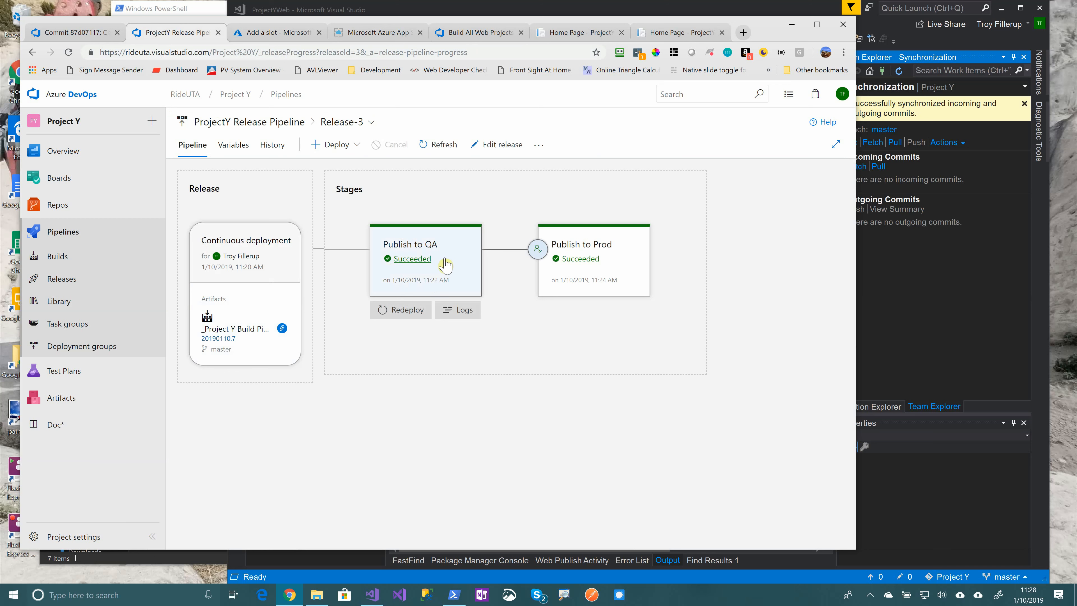
pyautogui.moveTo(537, 255)
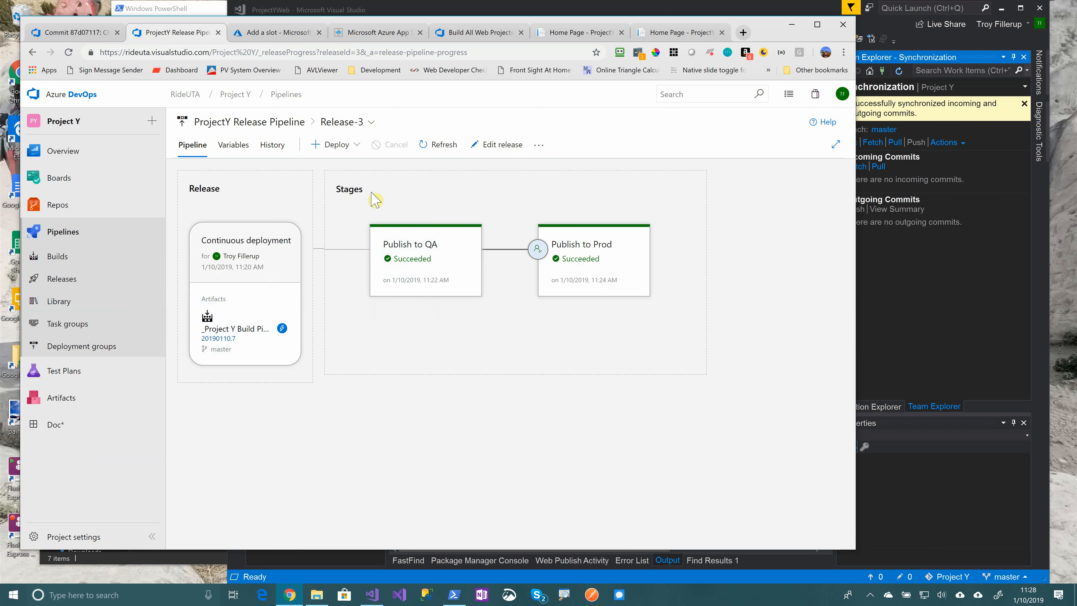
pyautogui.click(61, 278)
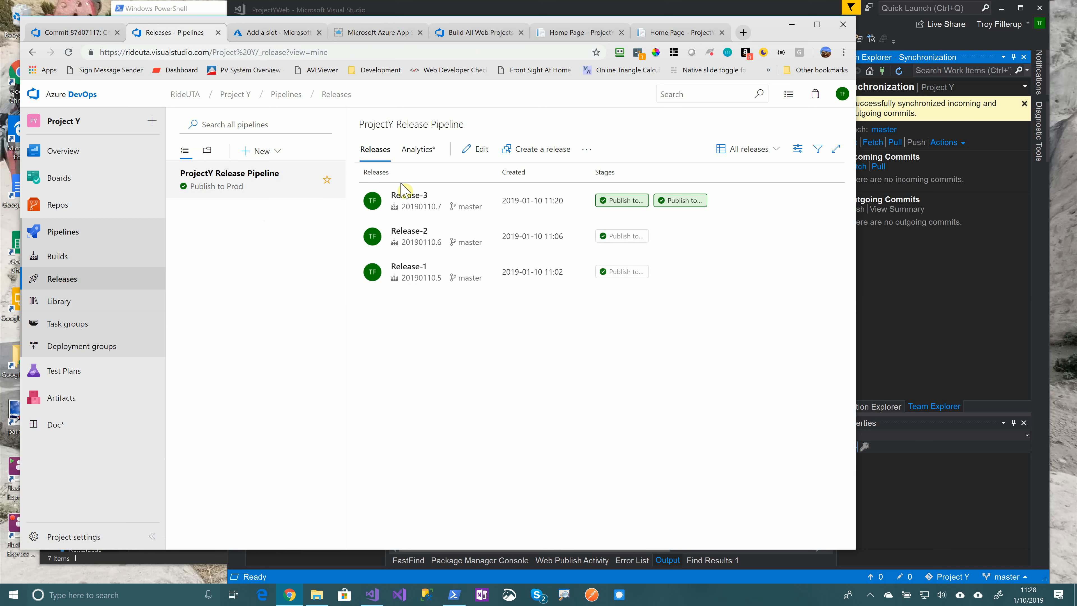
pyautogui.click(477, 149)
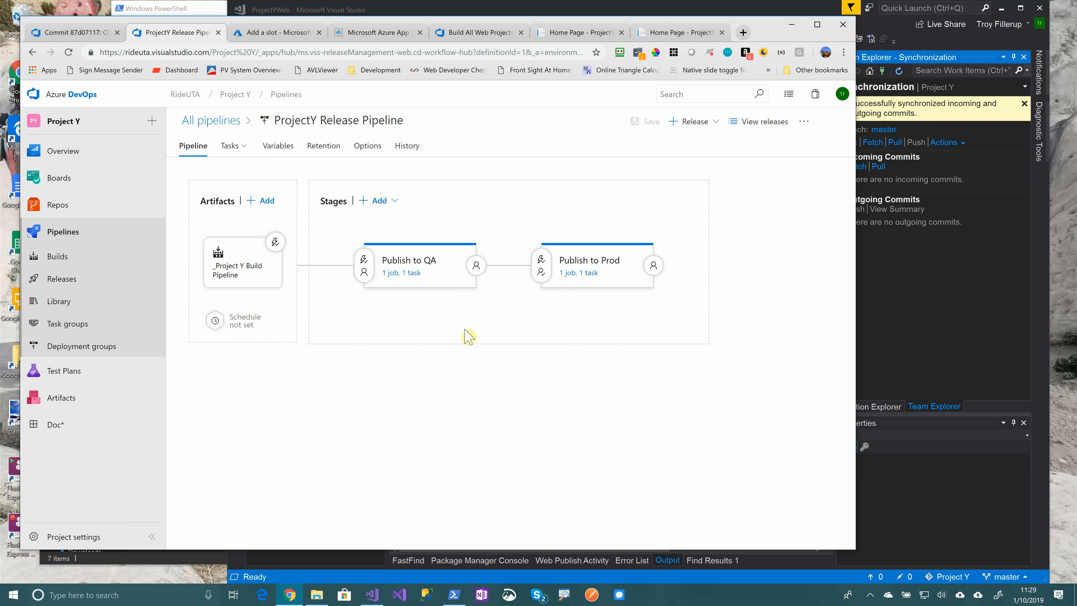
# Add an Azure App Service Manage task, found by searching 'swap', to Publish to Prod
pyautogui.click(592, 275)
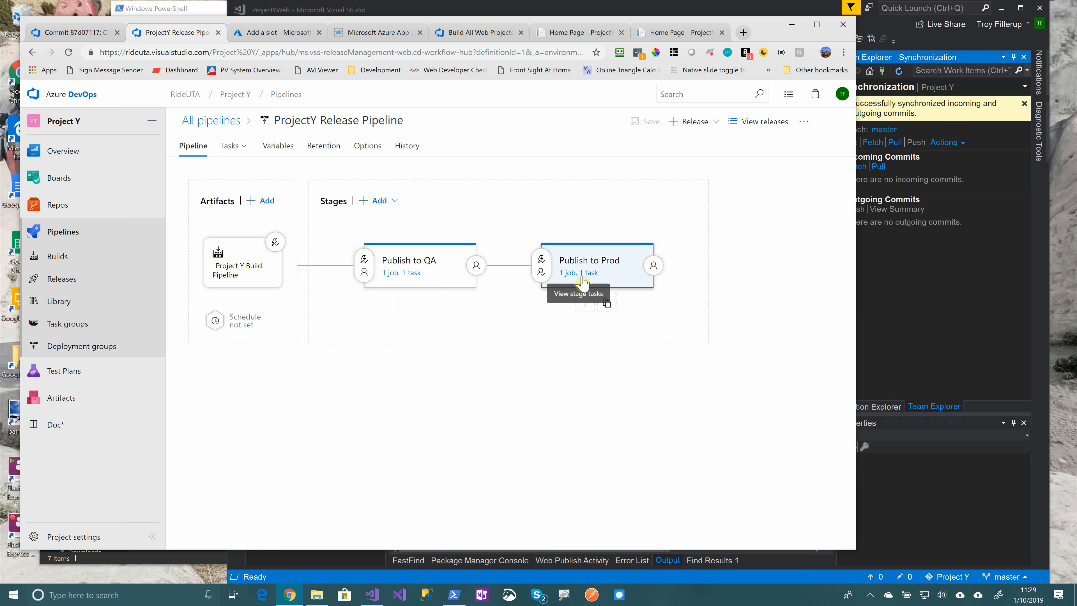
pyautogui.click(583, 274)
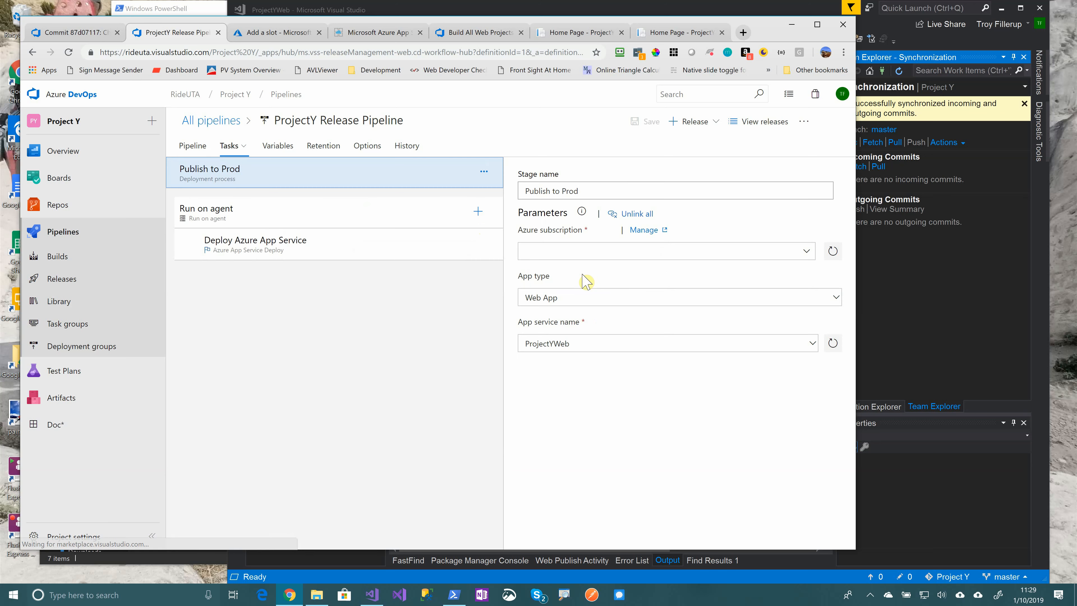
pyautogui.click(263, 250)
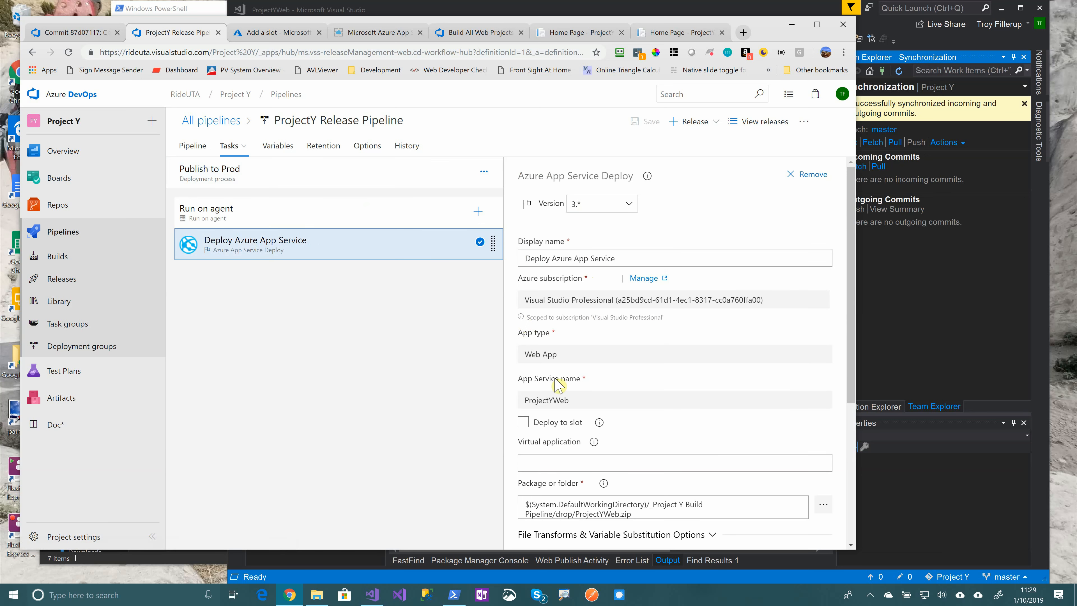
pyautogui.scroll(-2, 586, 408)
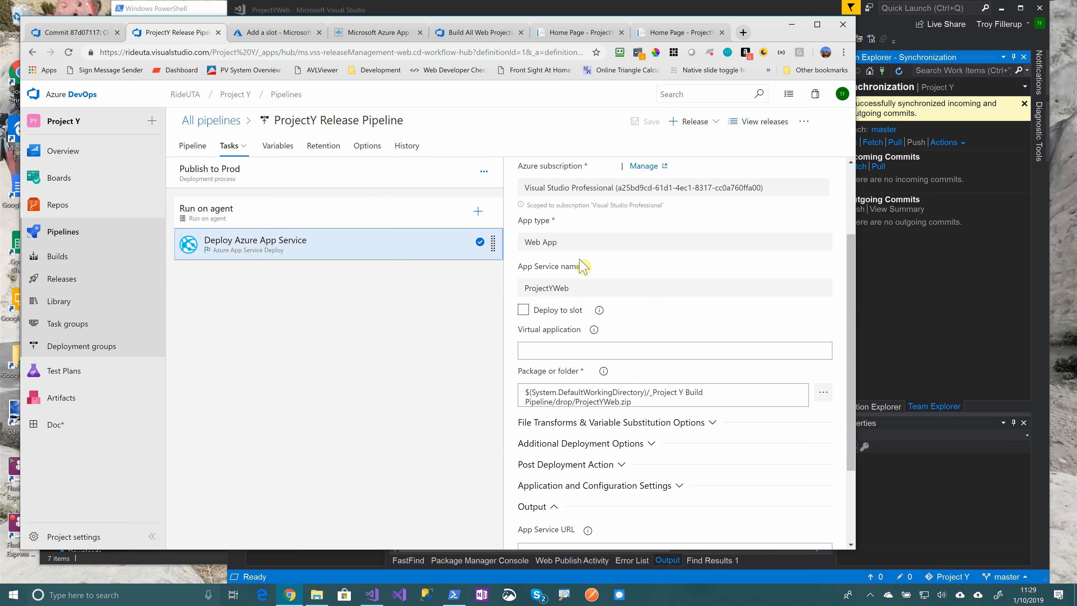
pyautogui.scroll(2, 583, 306)
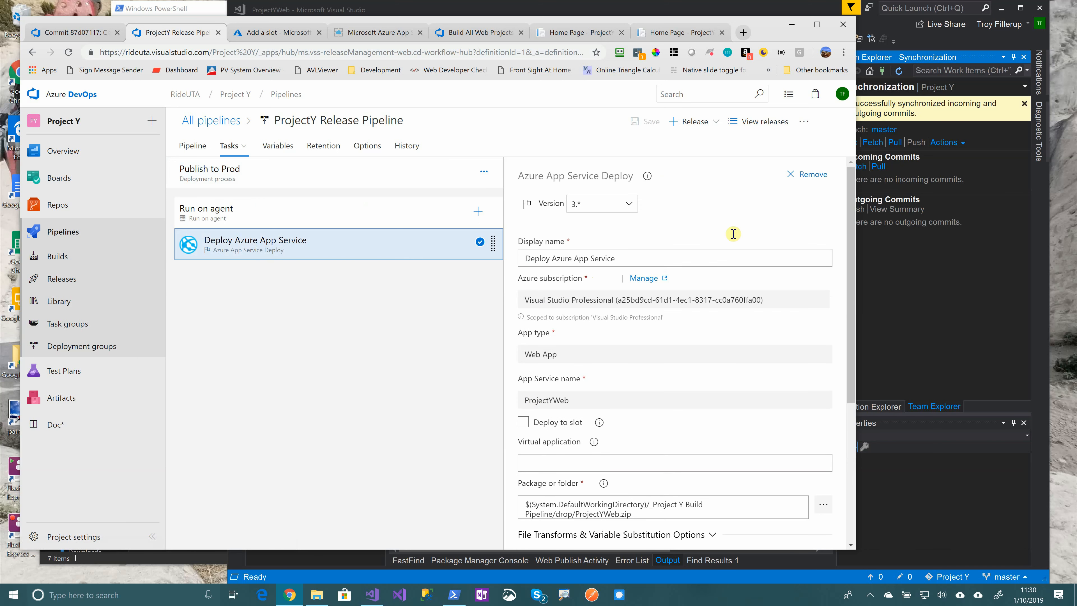
pyautogui.click(478, 211)
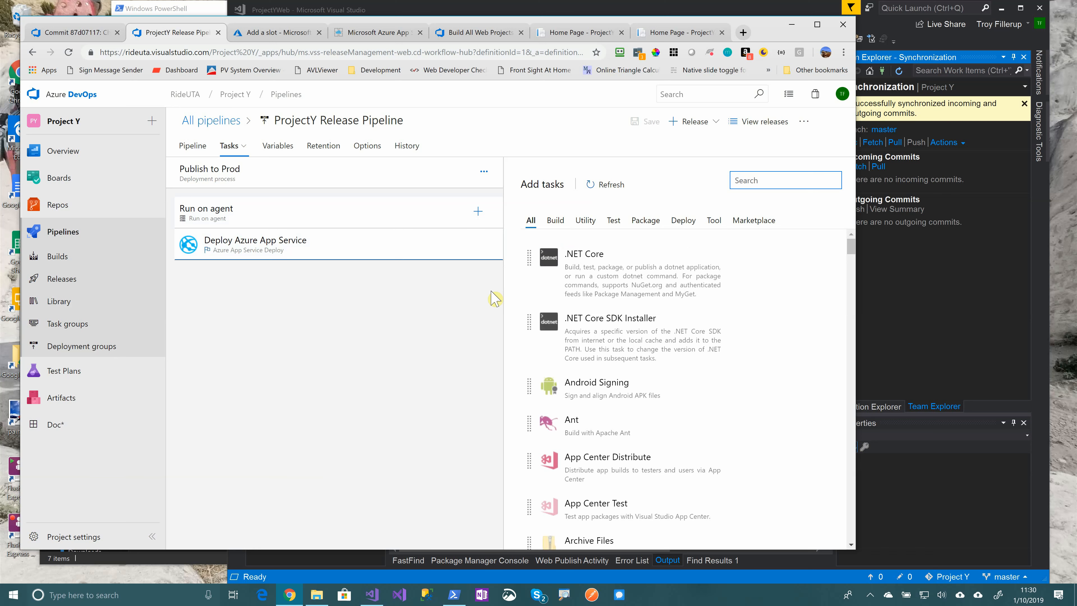
pyautogui.moveTo(733, 253)
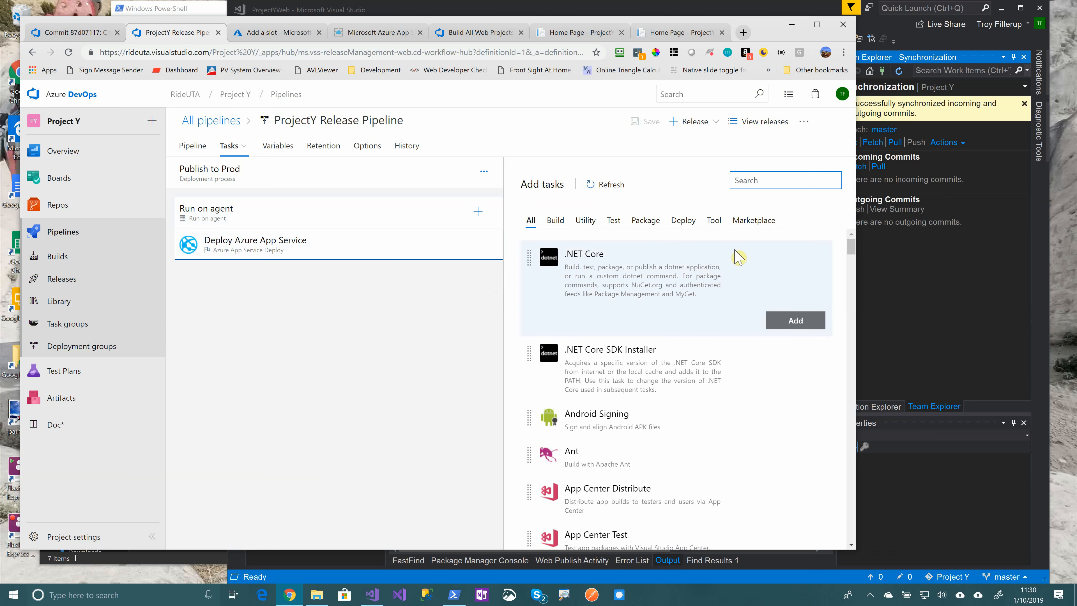
pyautogui.write('swap')
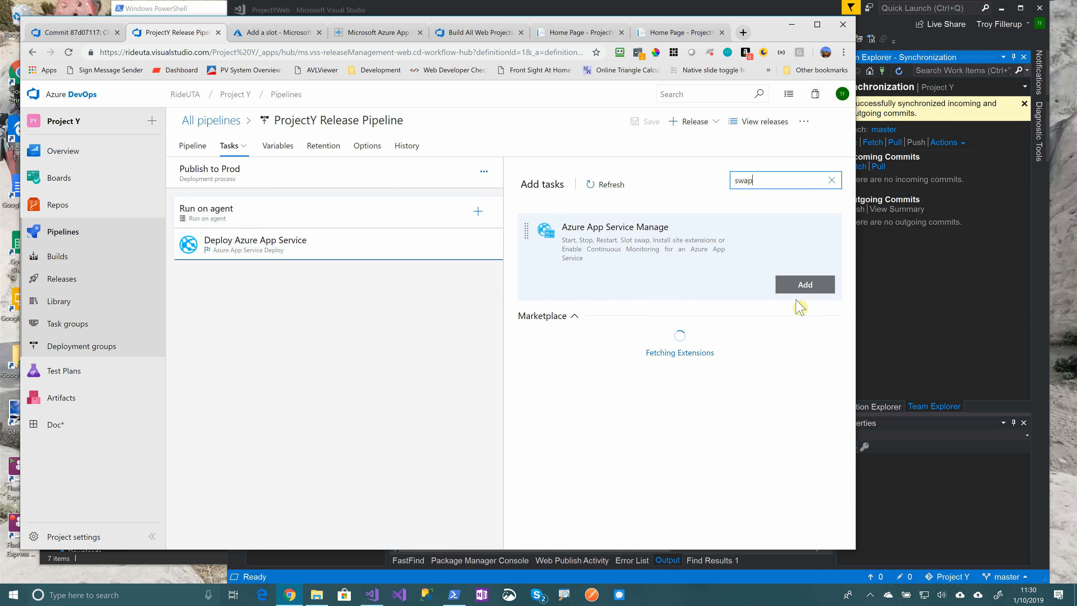
pyautogui.click(616, 245)
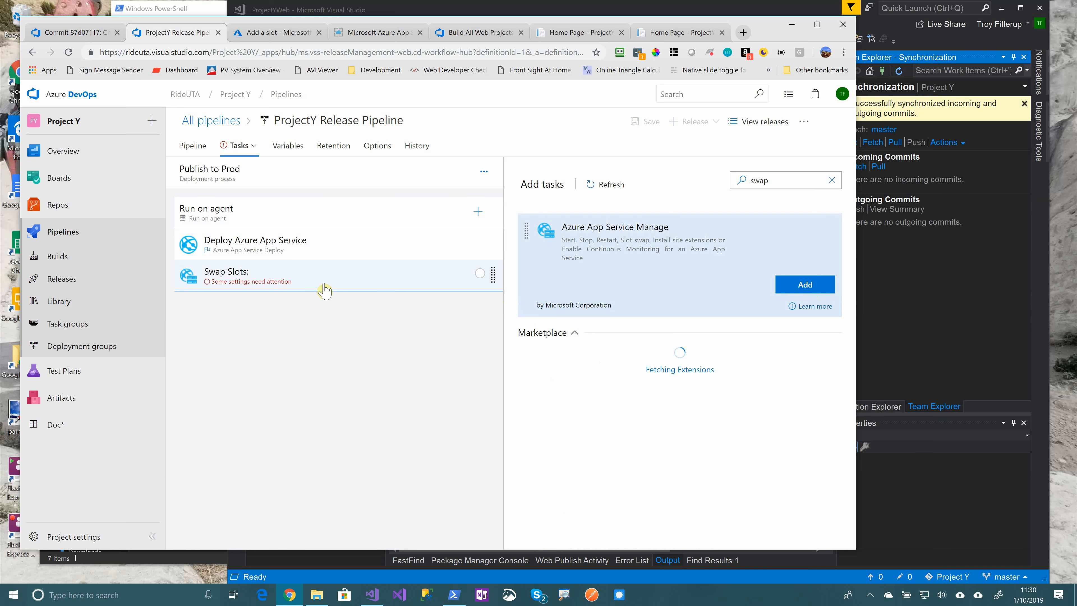
# Set the new task to the Visual Studio Professional subscription with the Swap Slots action
pyautogui.click(324, 285)
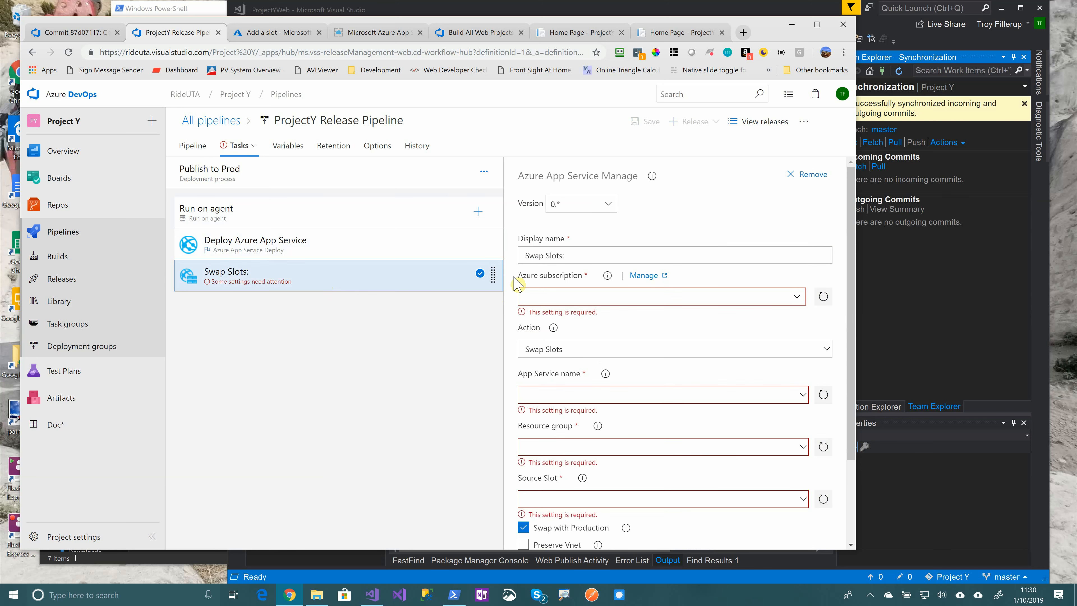
pyautogui.click(800, 299)
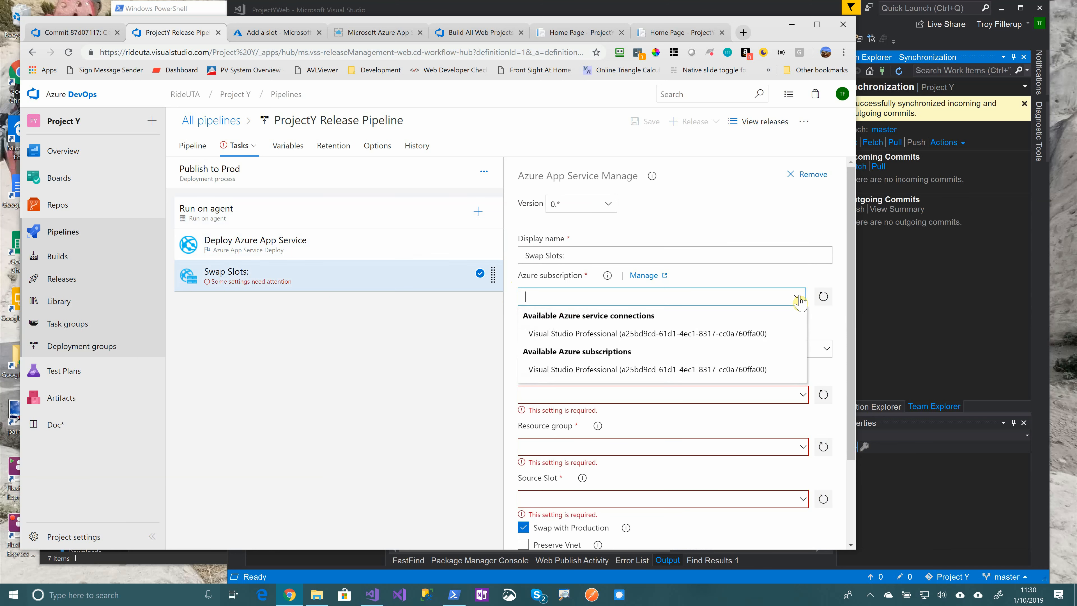
pyautogui.click(741, 365)
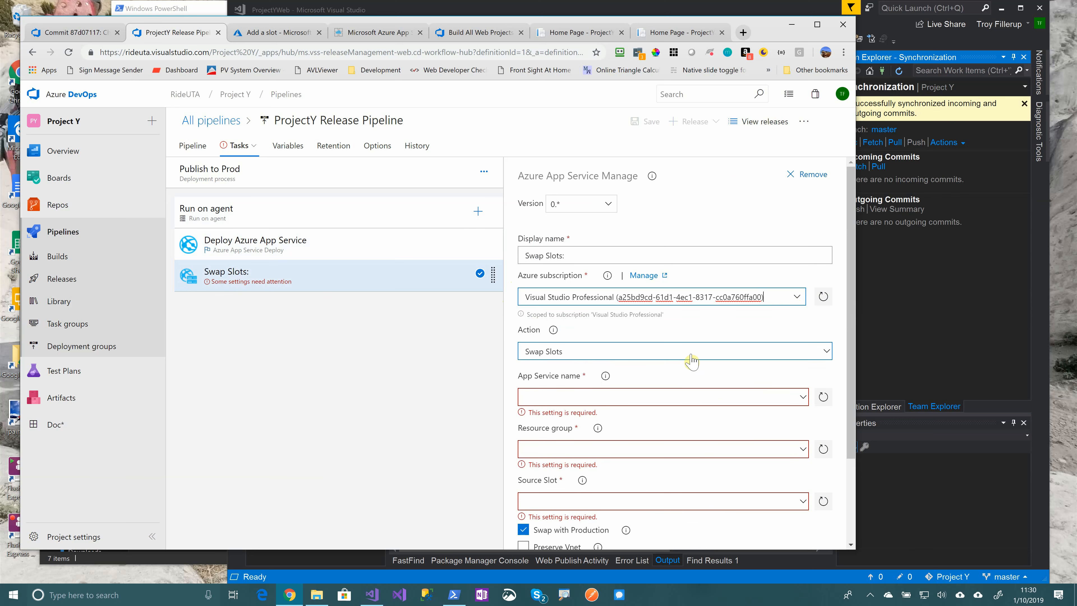
pyautogui.click(825, 355)
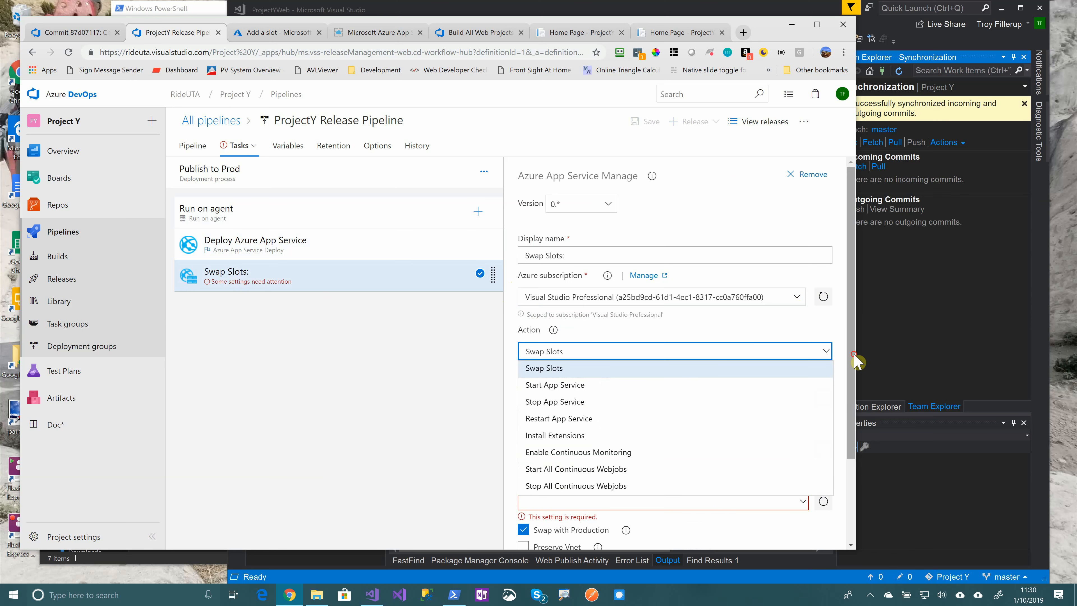
pyautogui.scroll(-1, 848, 357)
pyautogui.click(826, 314)
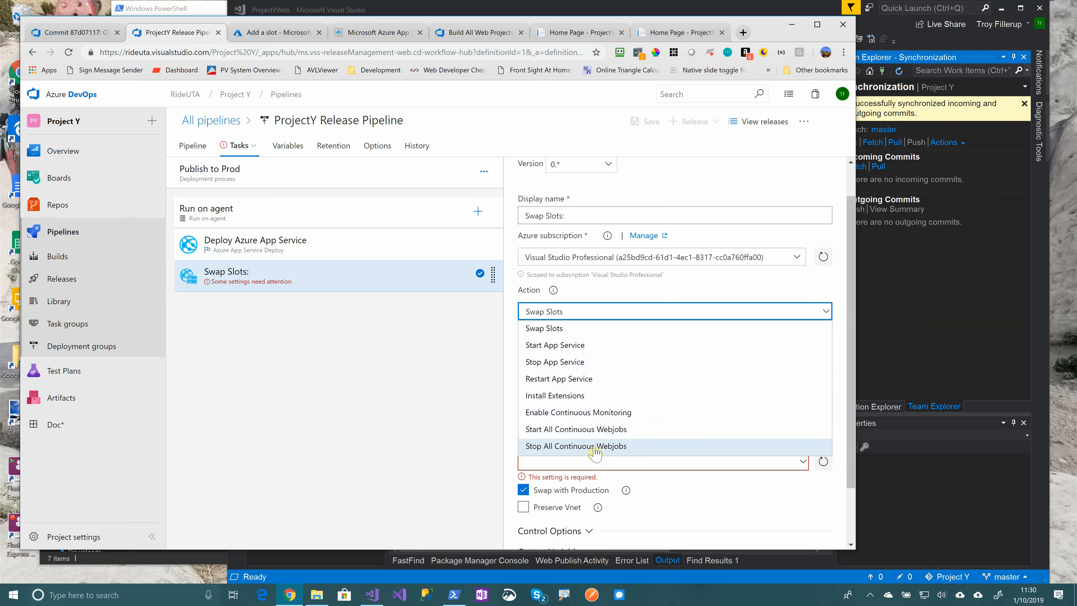
pyautogui.click(827, 313)
# Target app ProjectYWeb in ProjectYResources, swapping source slot 'deployment' with production
pyautogui.click(803, 357)
pyautogui.click(547, 375)
pyautogui.click(803, 403)
pyautogui.click(556, 420)
pyautogui.scroll(-2, 674, 425)
pyautogui.click(803, 398)
pyautogui.click(546, 415)
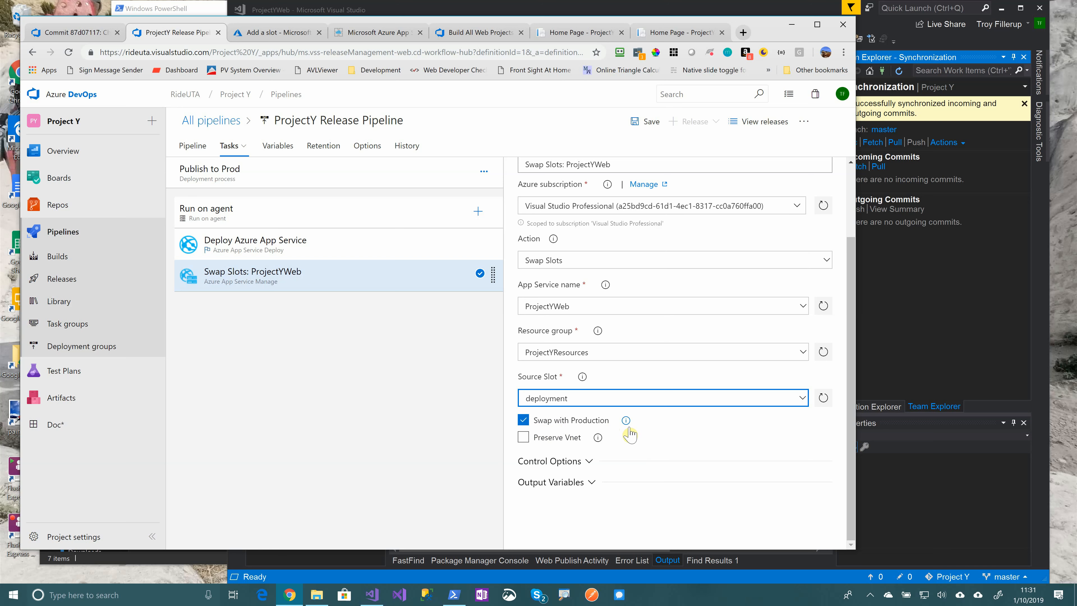
pyautogui.click(293, 250)
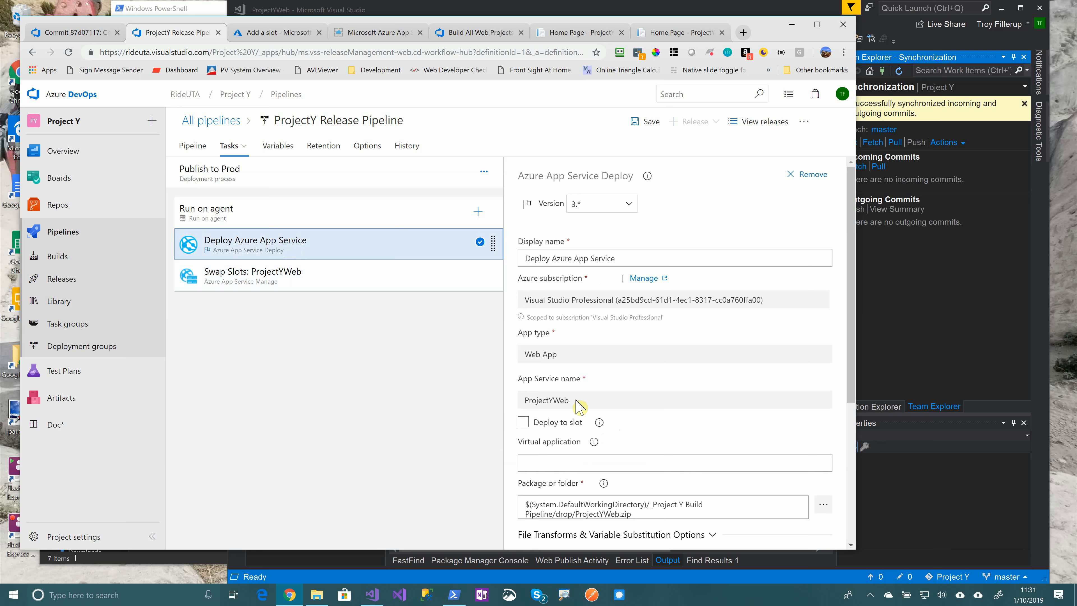
# Make the Deploy Azure App Service task publish to the 'deployment' slot in ProjectYResources
pyautogui.click(523, 422)
pyautogui.scroll(-4, 645, 440)
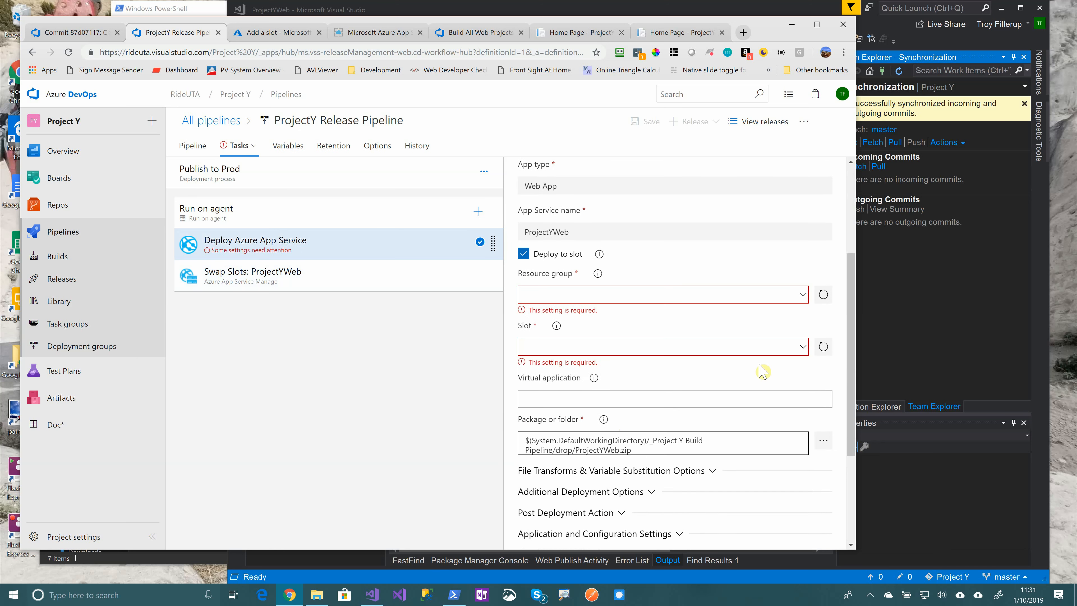
pyautogui.click(802, 294)
pyautogui.click(585, 313)
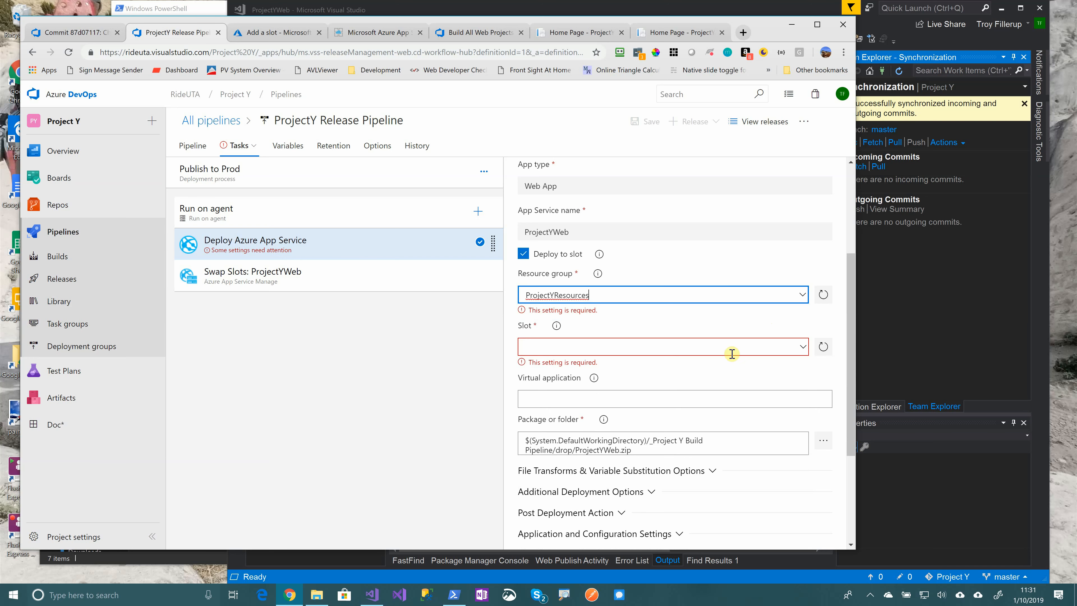
pyautogui.click(589, 343)
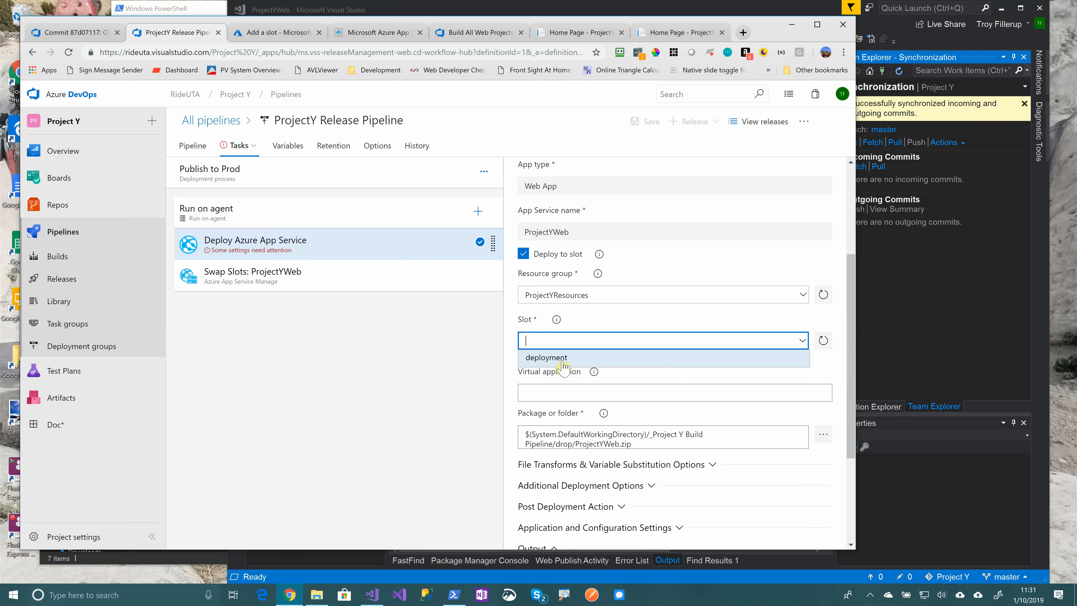
pyautogui.click(561, 356)
# Reload the live ProjectYWeb home page, which still reads 'Welcome to the New Universe!'
pyautogui.scroll(-4, 649, 427)
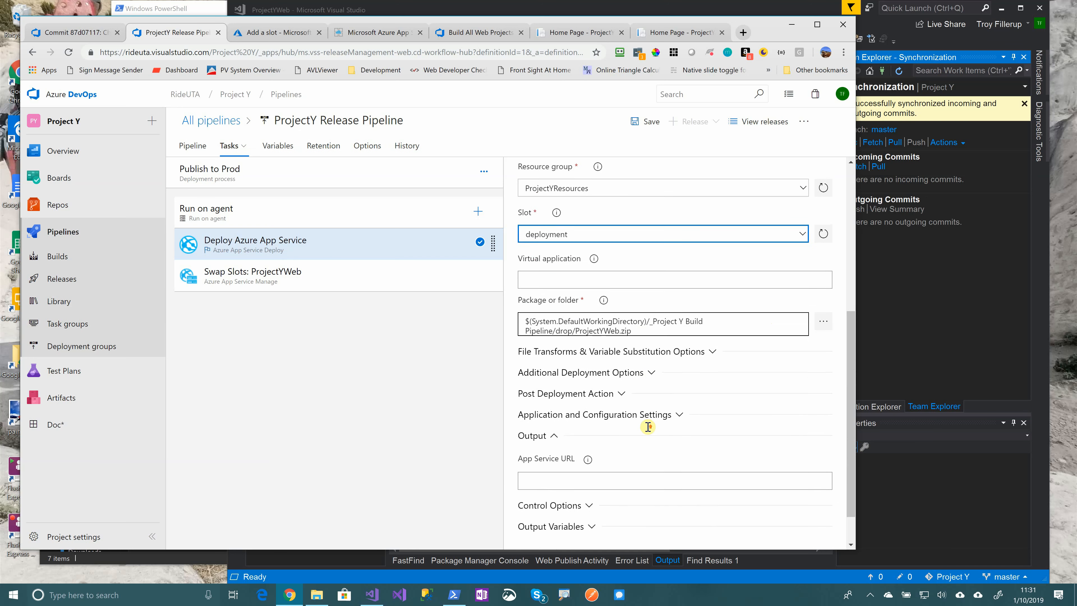
pyautogui.scroll(5, 649, 432)
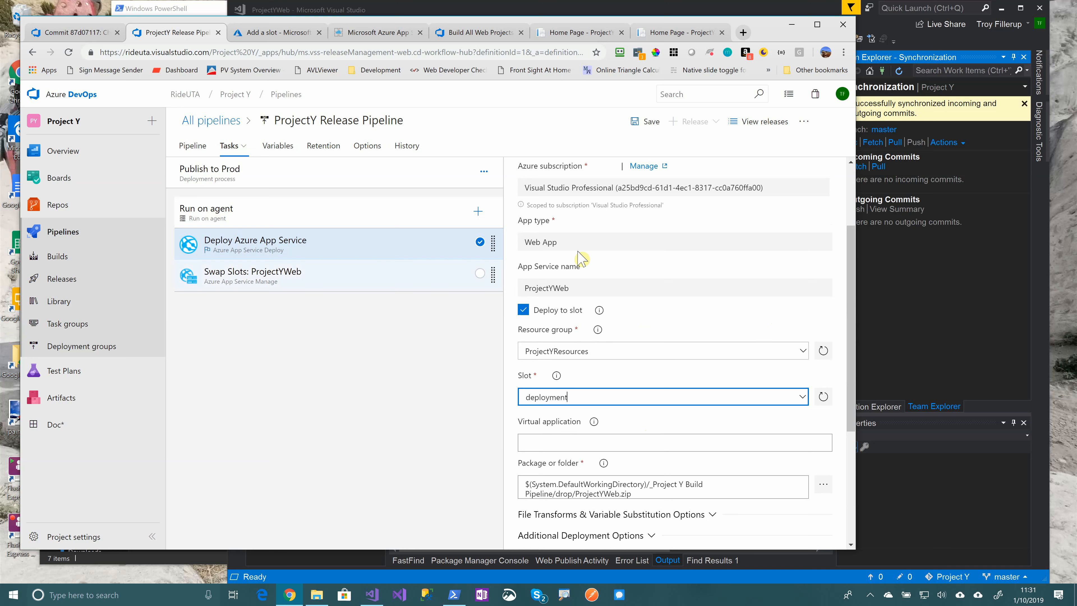
pyautogui.click(581, 33)
pyautogui.press('F5')
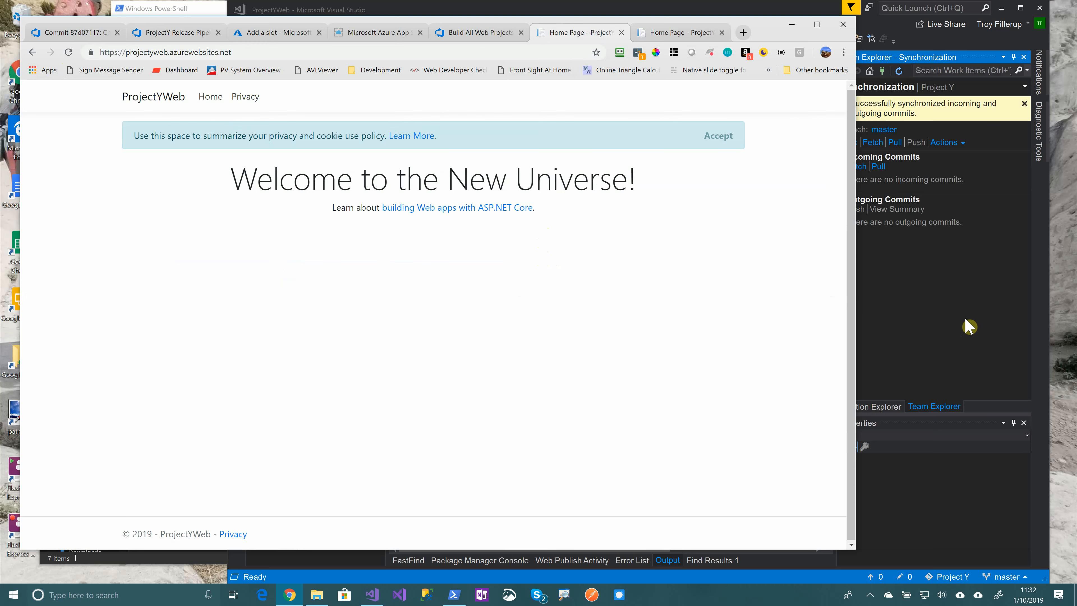
# Change the Index.cshtml heading word Universe to Slot
pyautogui.click(952, 320)
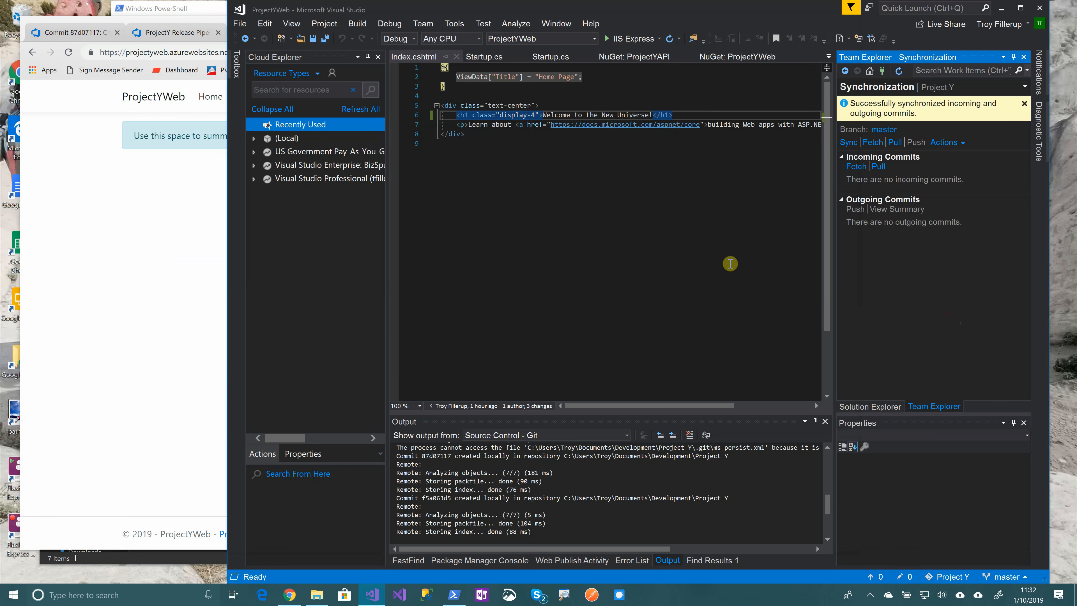
pyautogui.doubleClick(632, 115)
pyautogui.write('Slot')
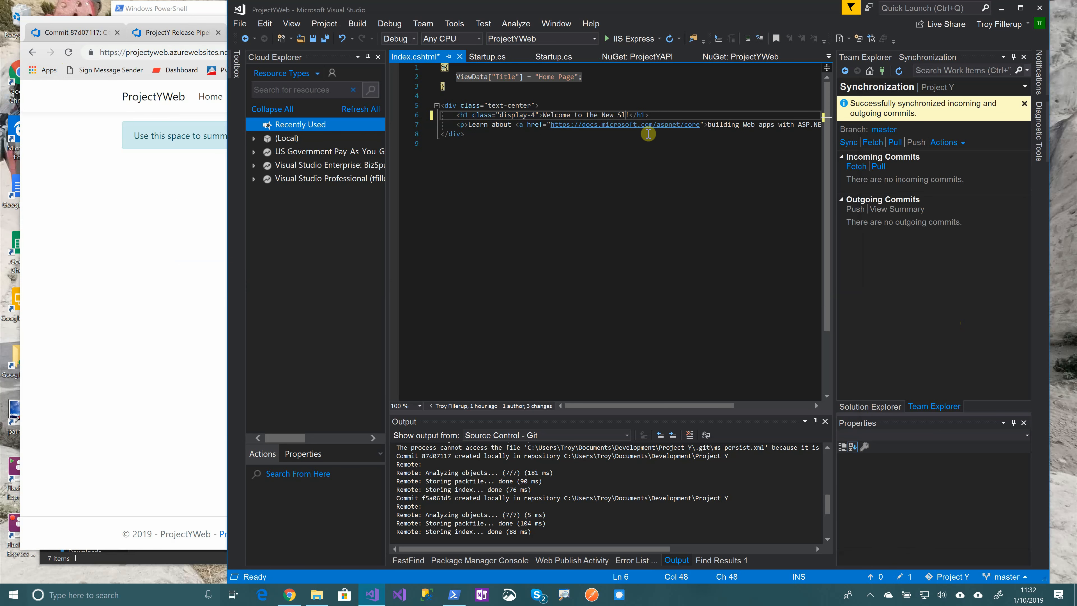
# Commit all changes with message 'Deployment Slot' and sync them to the remote
pyautogui.click(904, 577)
pyautogui.click(933, 128)
pyautogui.write('r')
pyautogui.press('BackSpace')
pyautogui.write('Dplo')
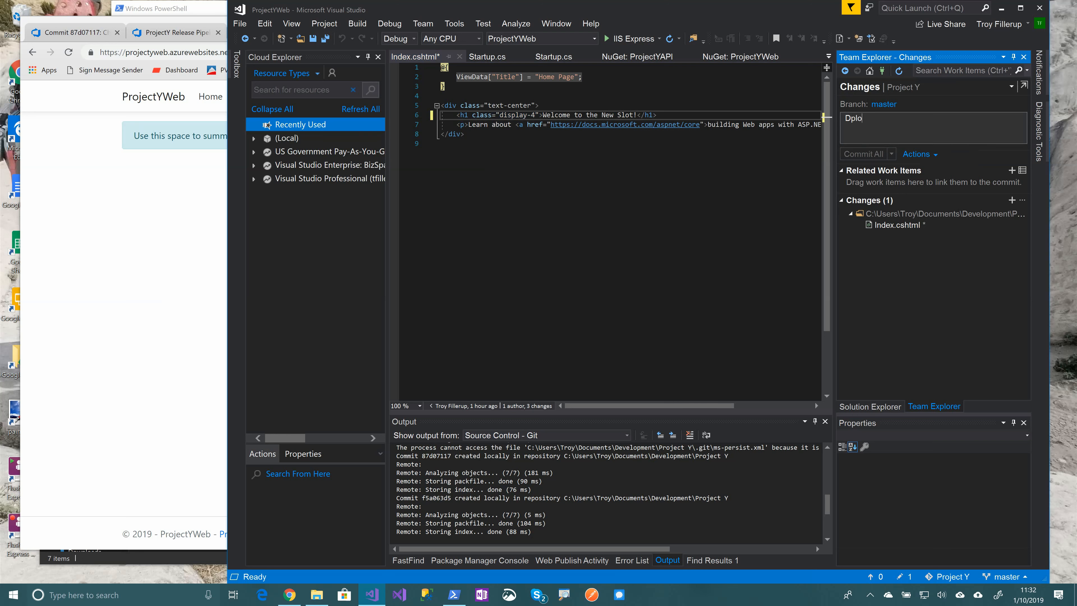
pyautogui.press('BackSpace')
pyautogui.press('BackSpace')
pyautogui.press('BackSpace')
pyautogui.write('eployment Slot')
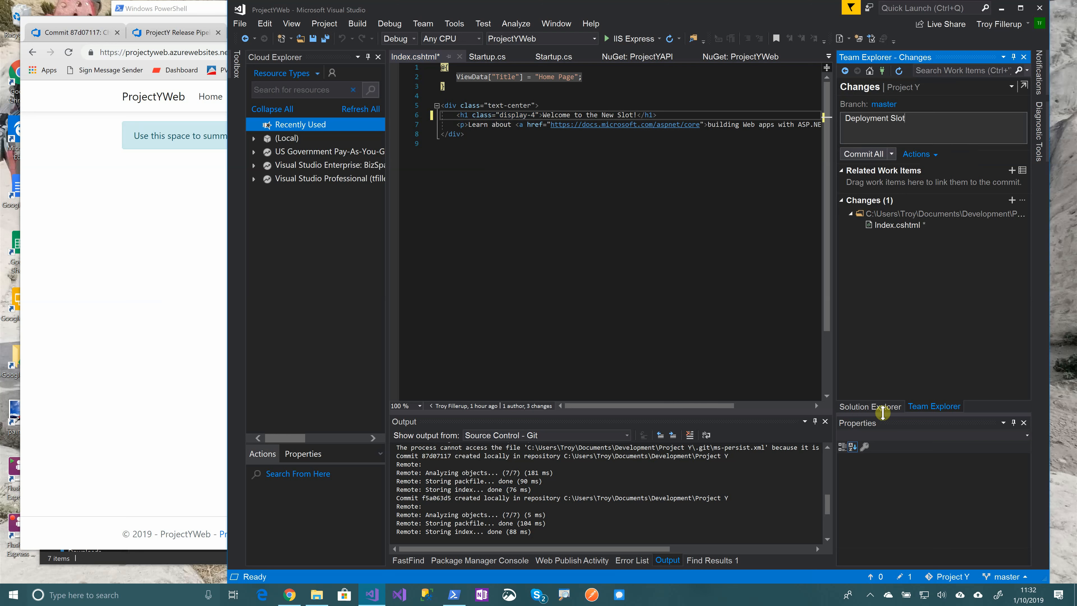
pyautogui.click(892, 154)
pyautogui.click(878, 194)
pyautogui.click(76, 33)
pyautogui.click(63, 367)
pyautogui.click(75, 256)
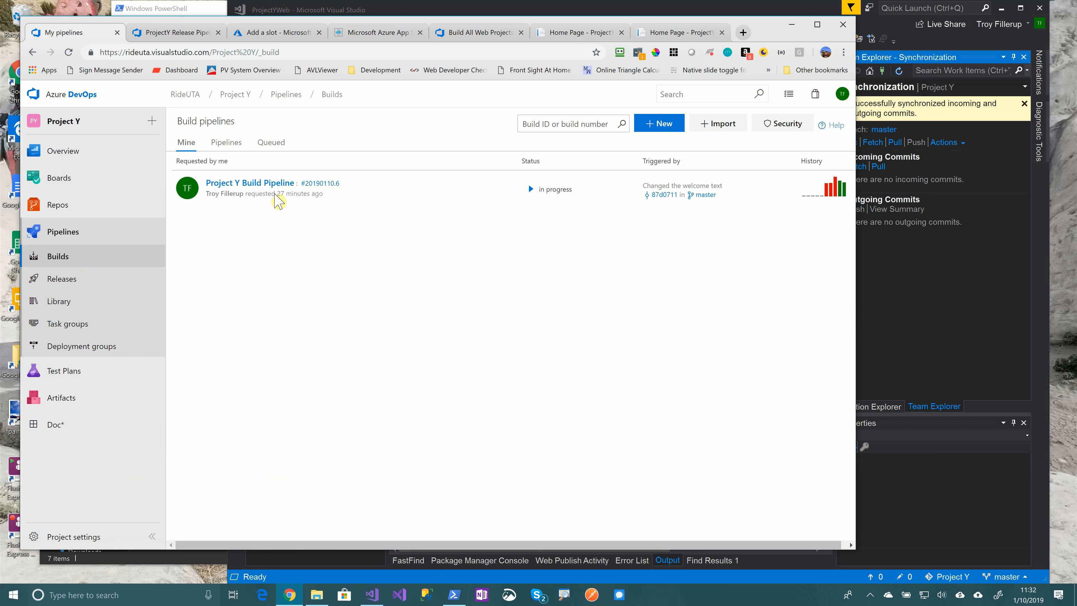
# Refresh Builds, watch build 20190110.8 succeed, then go to the Releases list
pyautogui.click(69, 52)
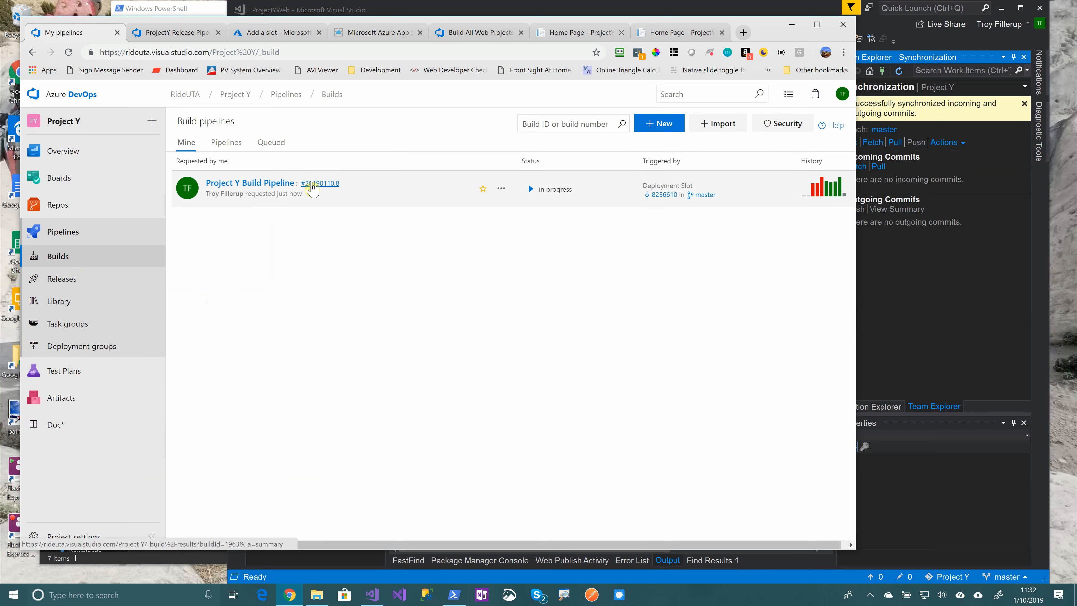
pyautogui.click(309, 187)
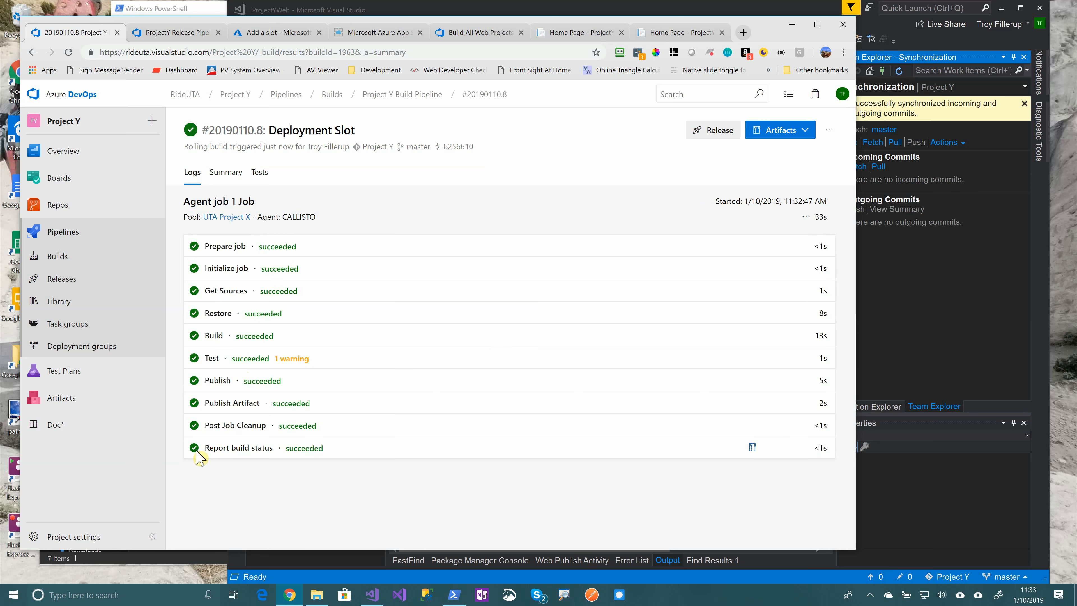
pyautogui.click(59, 278)
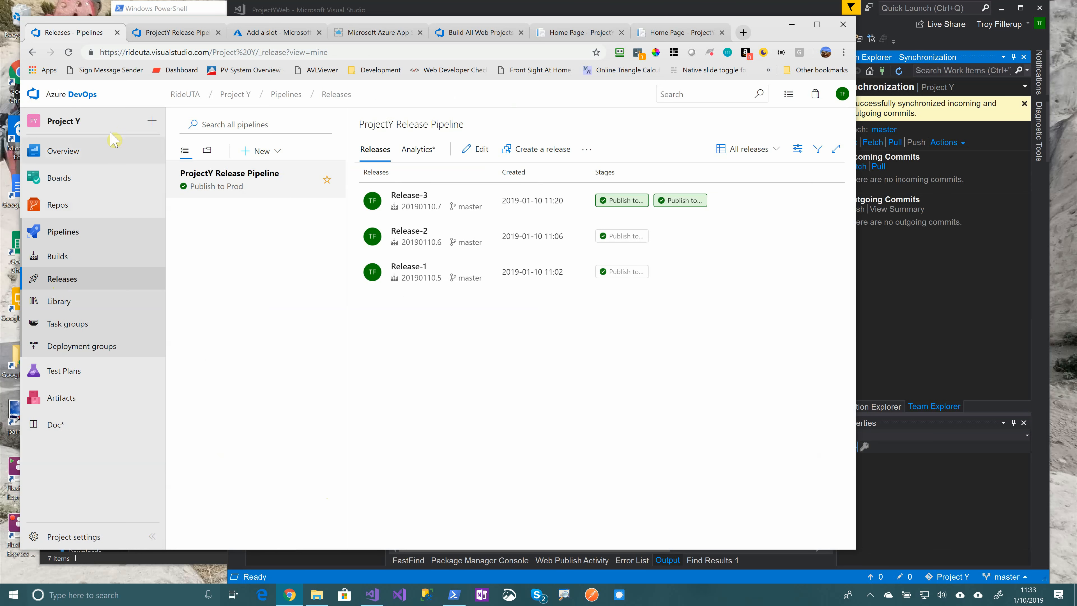
# Open Release-4, review the successful Publish to QA logs, and return to its pipeline stages
pyautogui.click(68, 52)
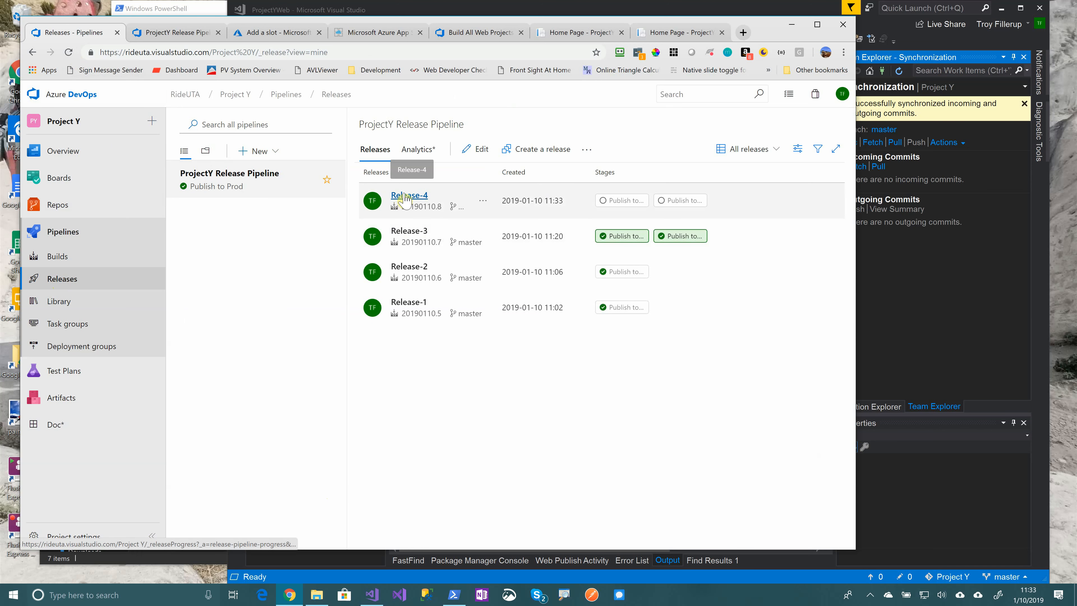
pyautogui.click(402, 197)
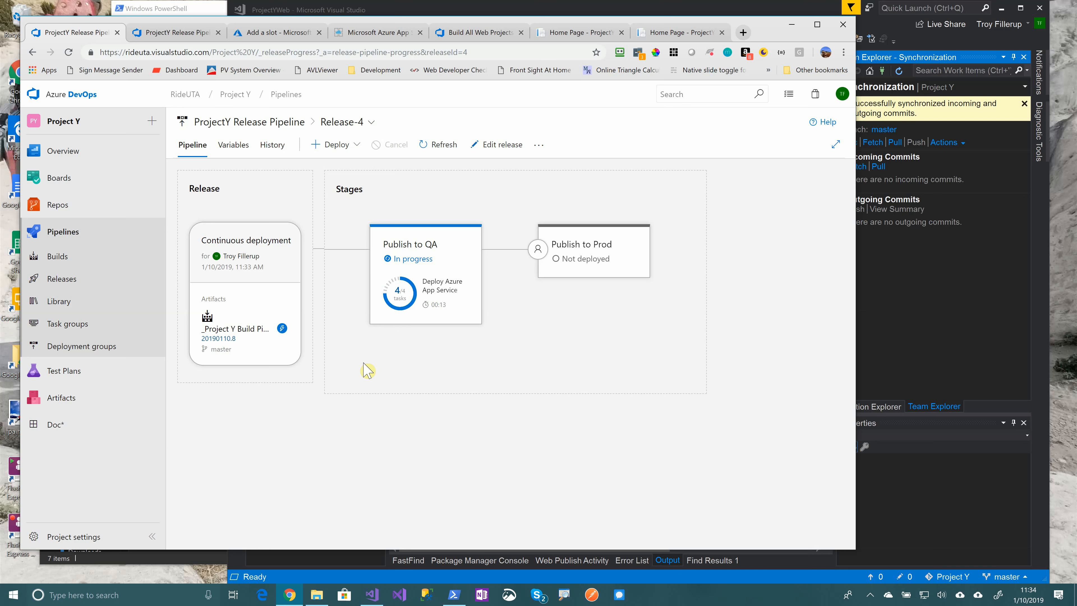
pyautogui.click(414, 259)
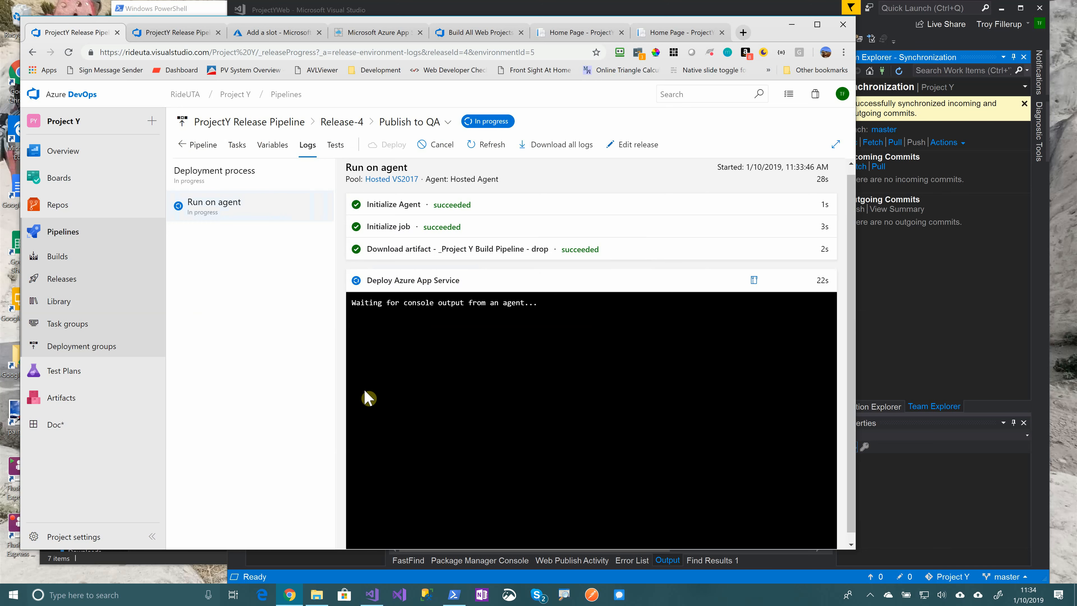
pyautogui.scroll(-1, 353, 389)
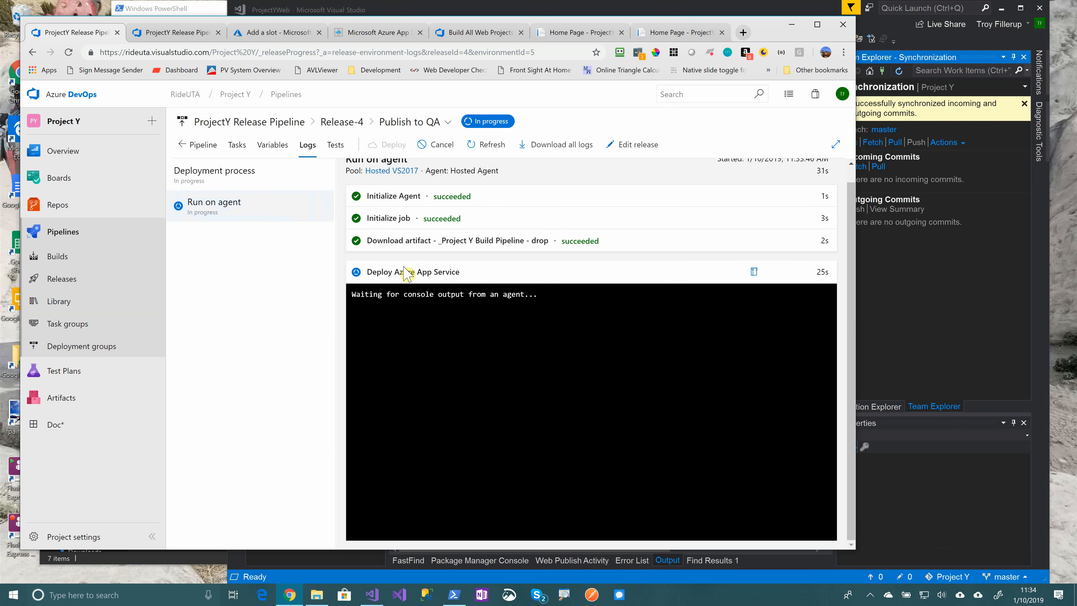
pyautogui.click(198, 144)
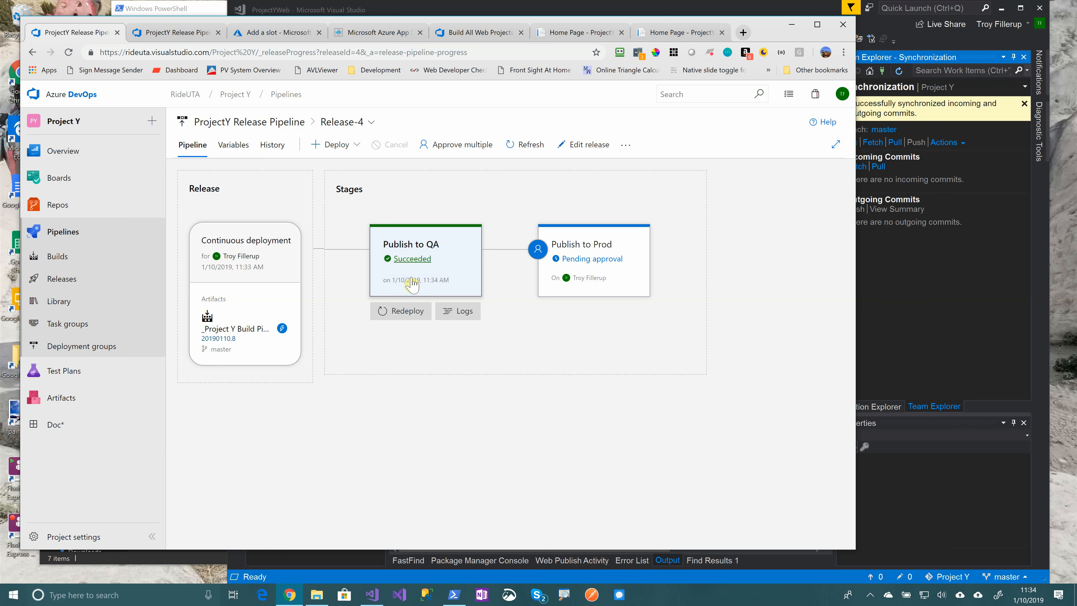
pyautogui.moveTo(592, 280)
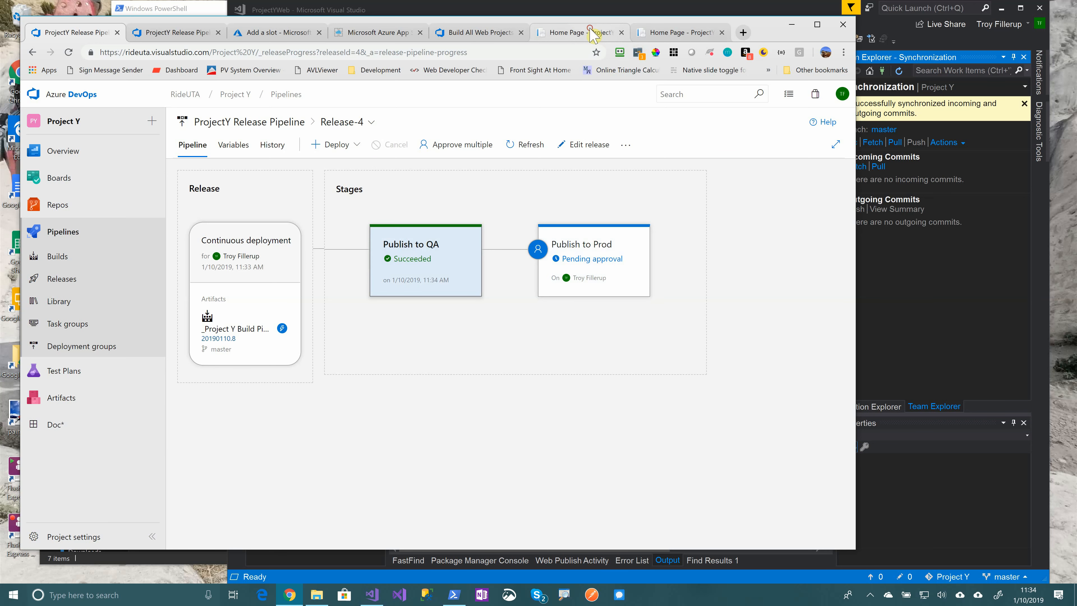
# Reload the QA and production sites: QA reads 'Welcome to the New Slot!', production still 'Welcome to the New Universe!'
pyautogui.click(596, 33)
pyautogui.click(684, 34)
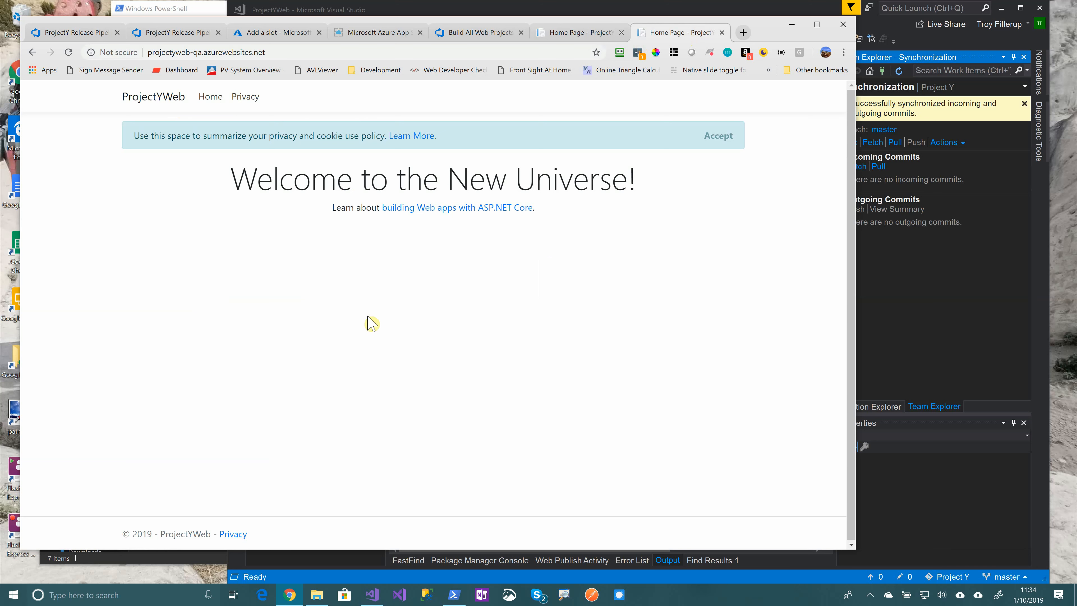
pyautogui.press('F5')
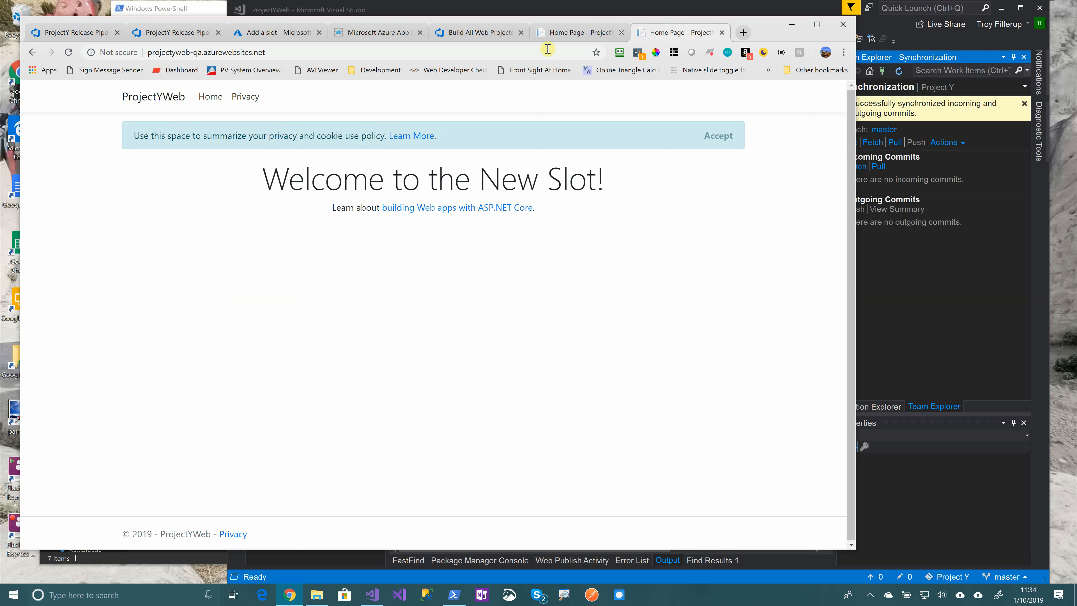
pyautogui.click(555, 32)
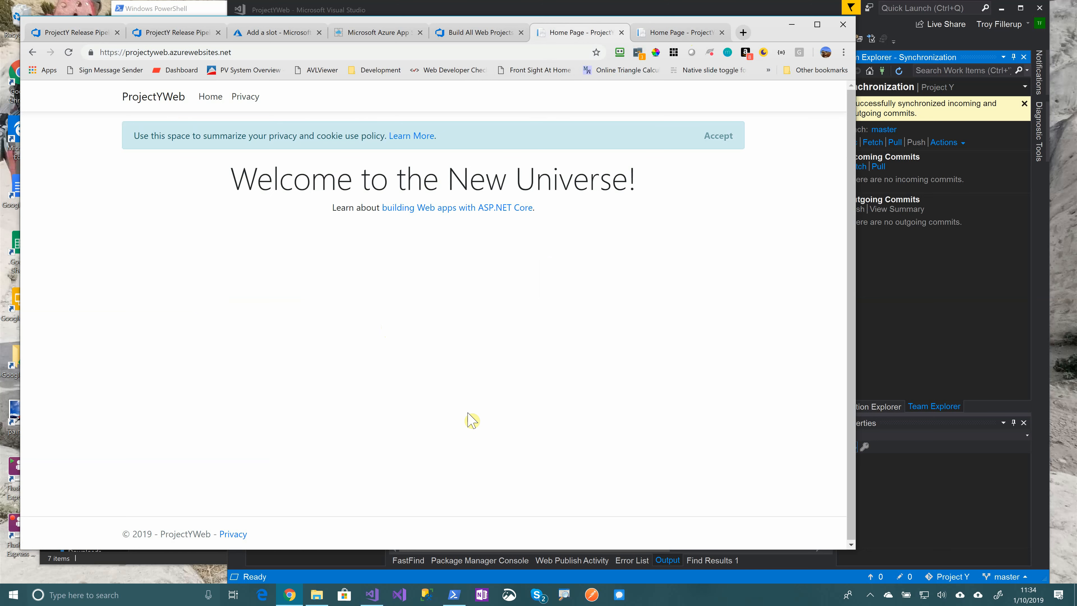
pyautogui.press('F5')
# Approve Release-4's Publish to Prod stage with the comment 'Because' and view its deployment logs
pyautogui.click(182, 33)
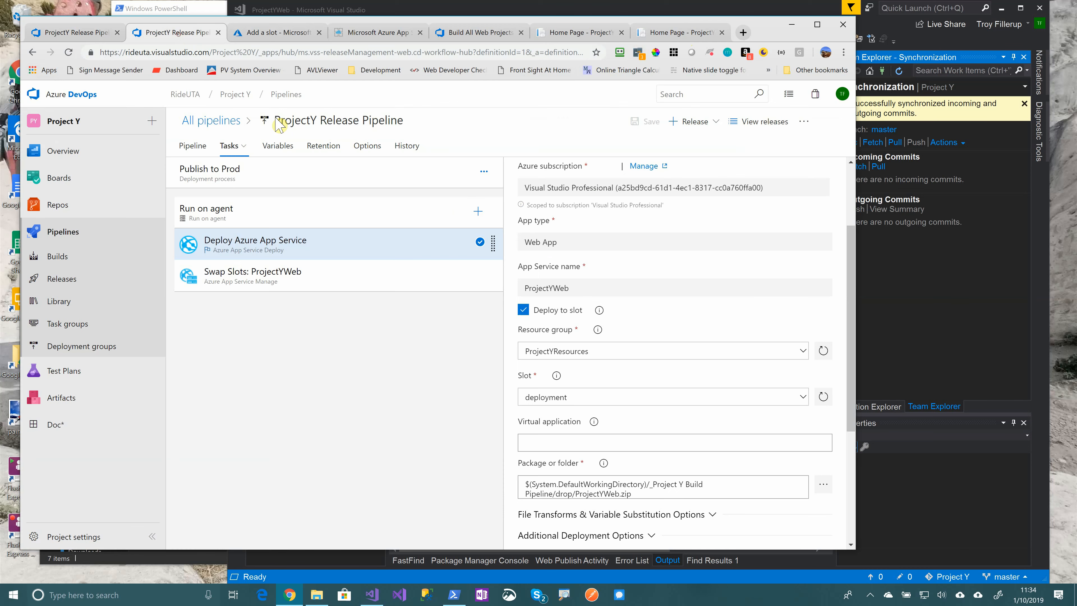
pyautogui.click(71, 33)
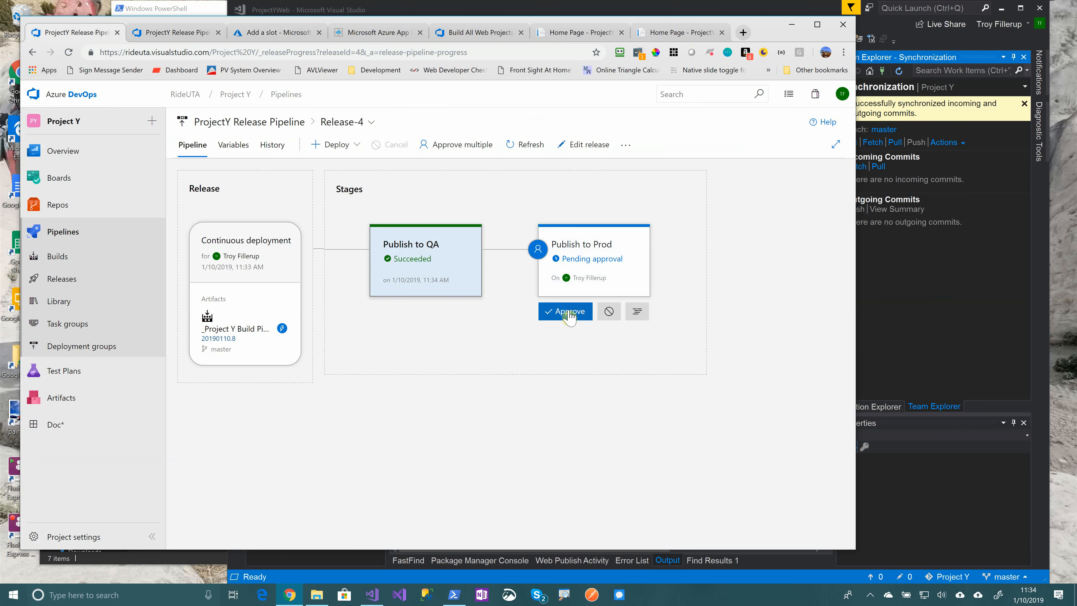
pyautogui.click(569, 316)
pyautogui.write('Because')
pyautogui.click(450, 412)
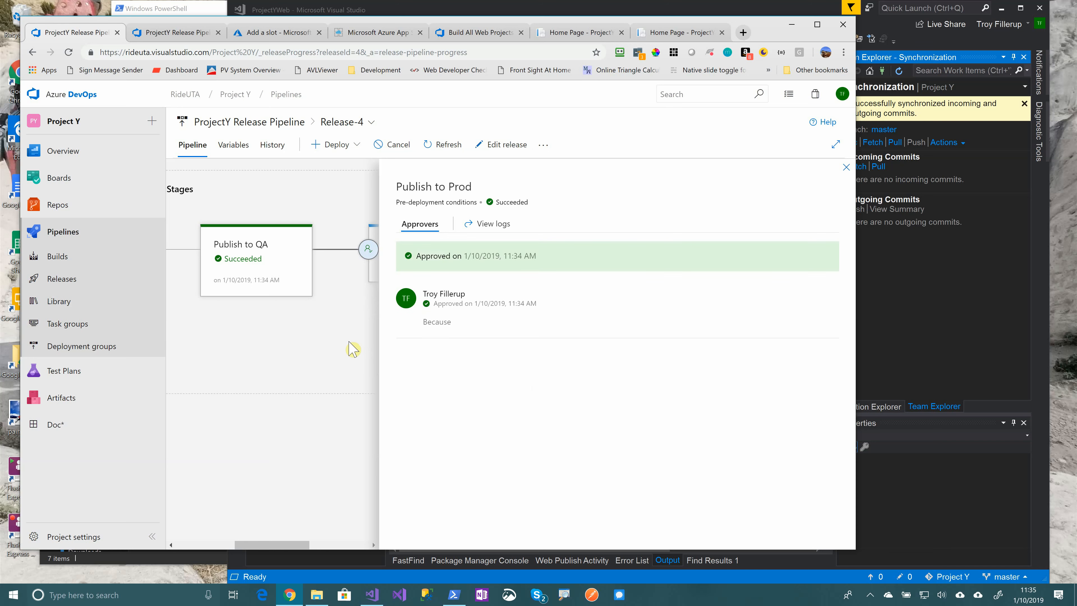
pyautogui.click(847, 167)
pyautogui.click(628, 296)
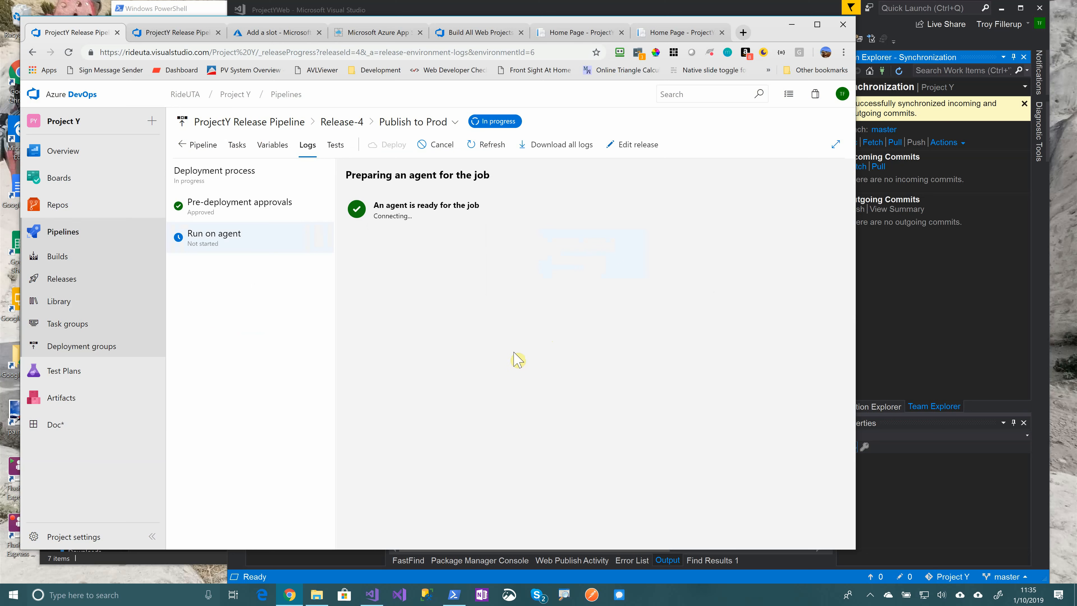
# Refresh the Publish to Prod log twice to follow the artifact download and deployment progress
pyautogui.click(489, 144)
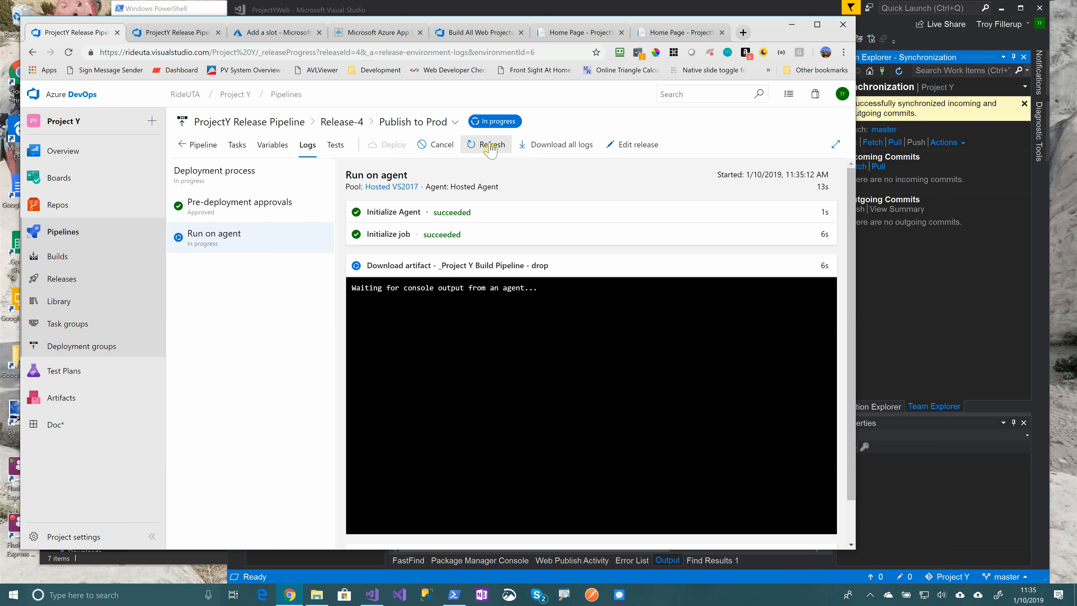
pyautogui.click(490, 146)
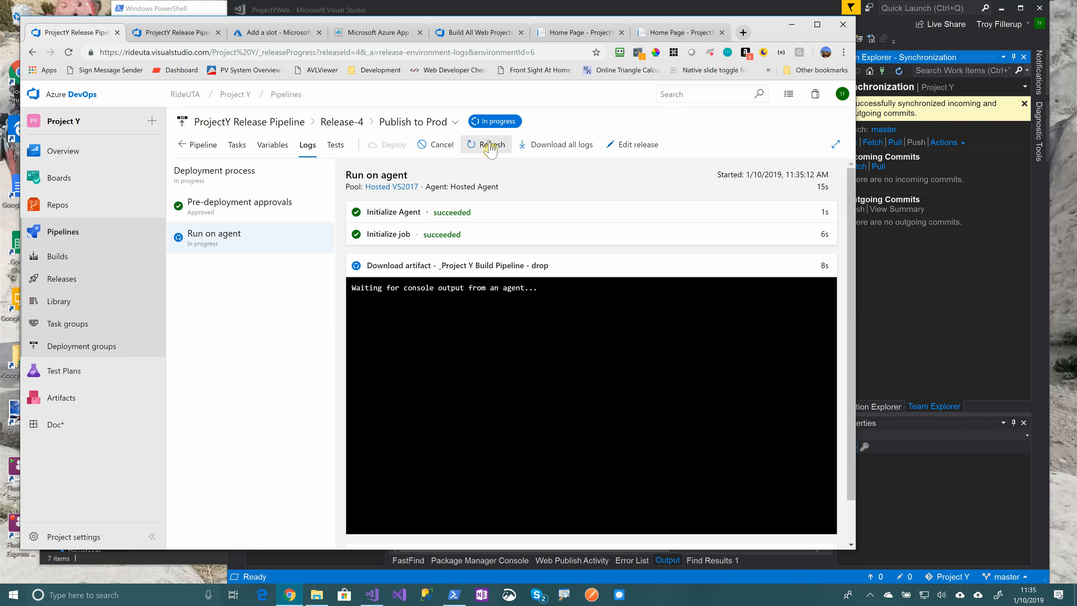
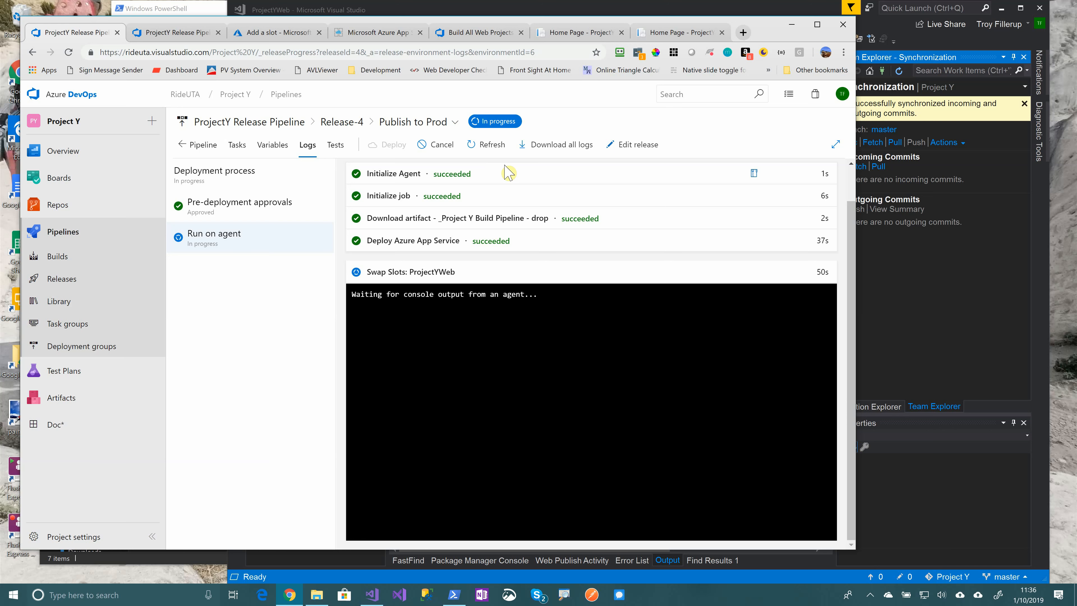
# Refresh the Publish to Prod log until the Swap Slots: ProjectYWeb task shows succeeded
pyautogui.click(492, 145)
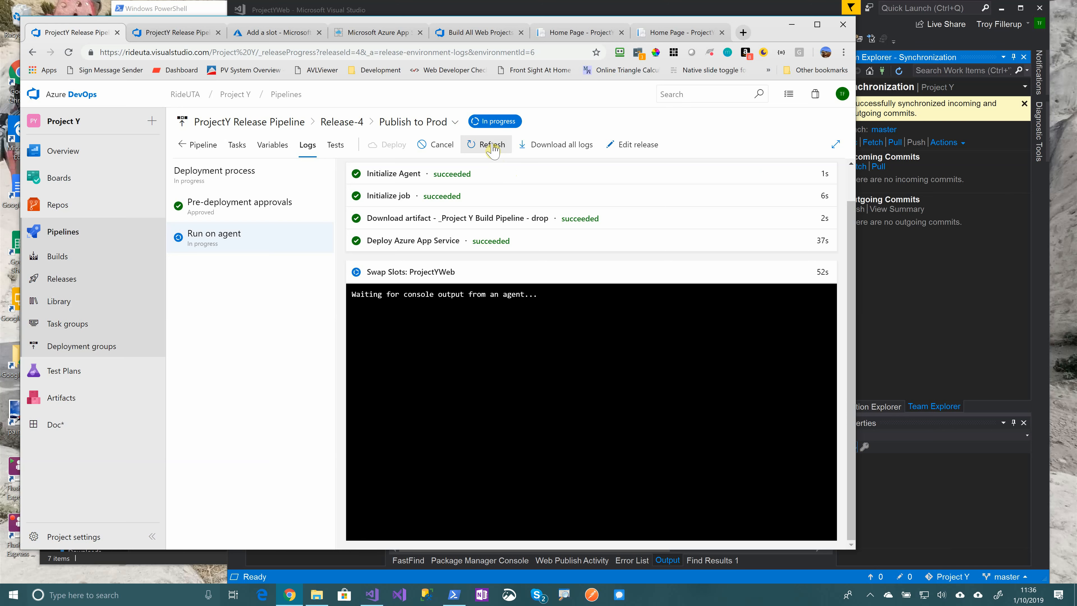
pyautogui.click(203, 145)
pyautogui.click(581, 259)
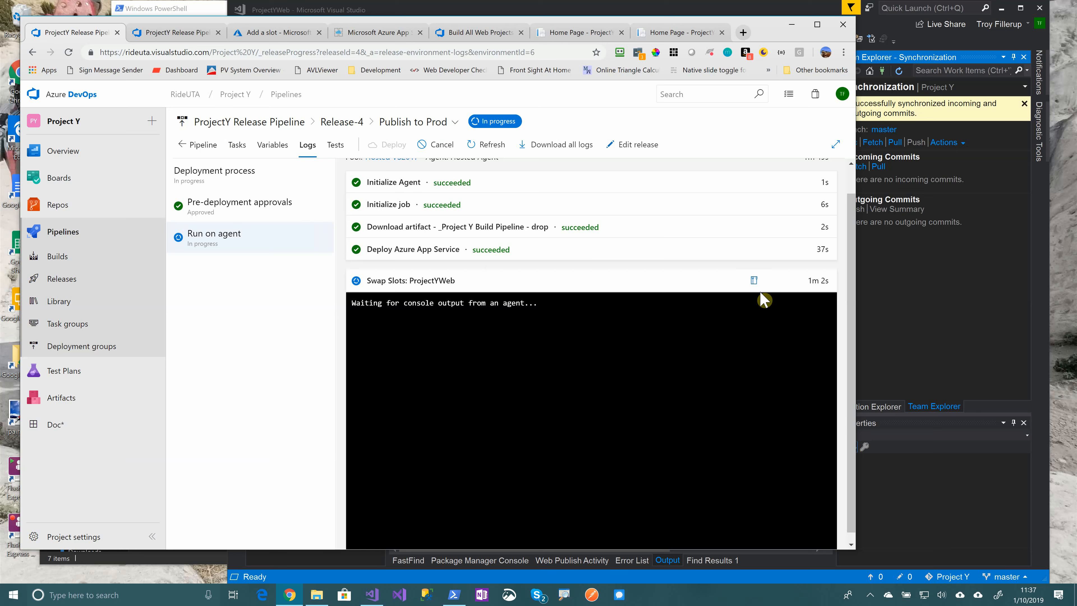
pyautogui.click(487, 145)
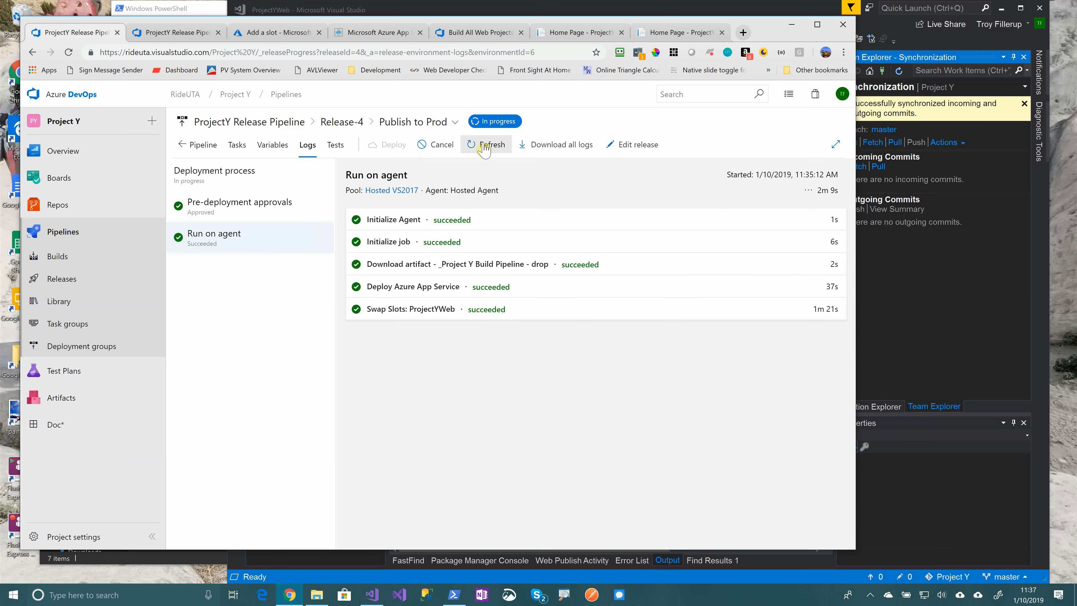
# Reload production ('Welcome to the New Slot!') and load projectyweb-deployment.azurewebsites.net ('Welcome to the New Universe!')
pyautogui.click(582, 34)
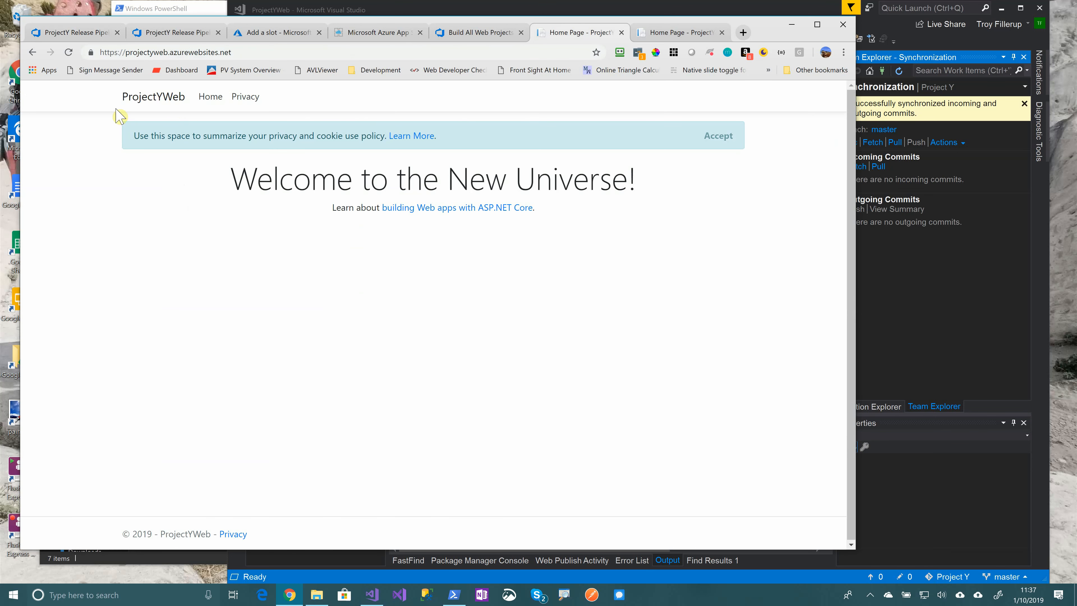
pyautogui.click(68, 51)
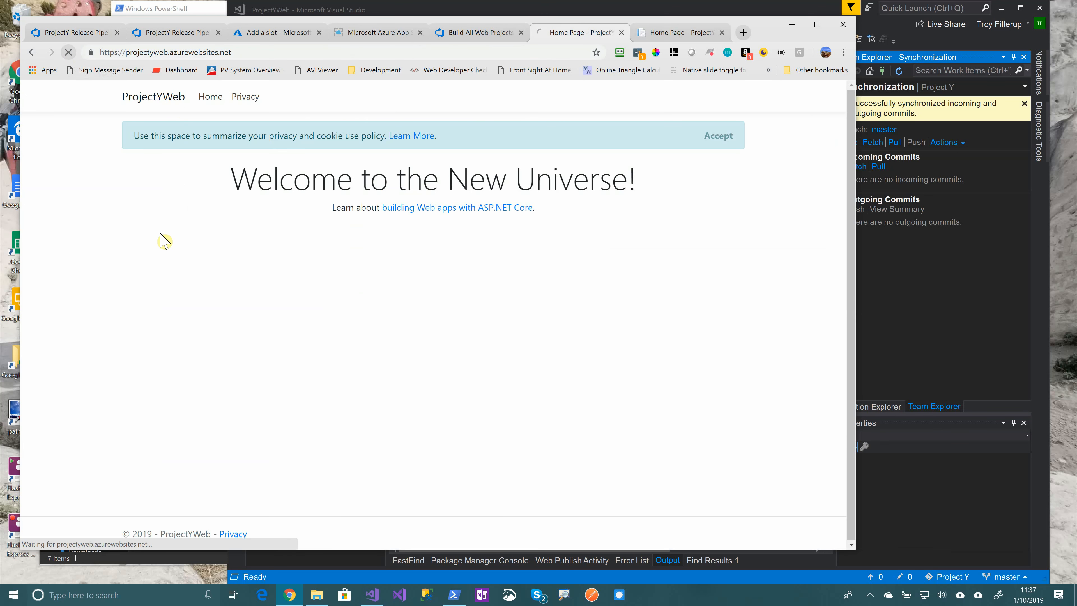
pyautogui.click(169, 52)
pyautogui.click(168, 52)
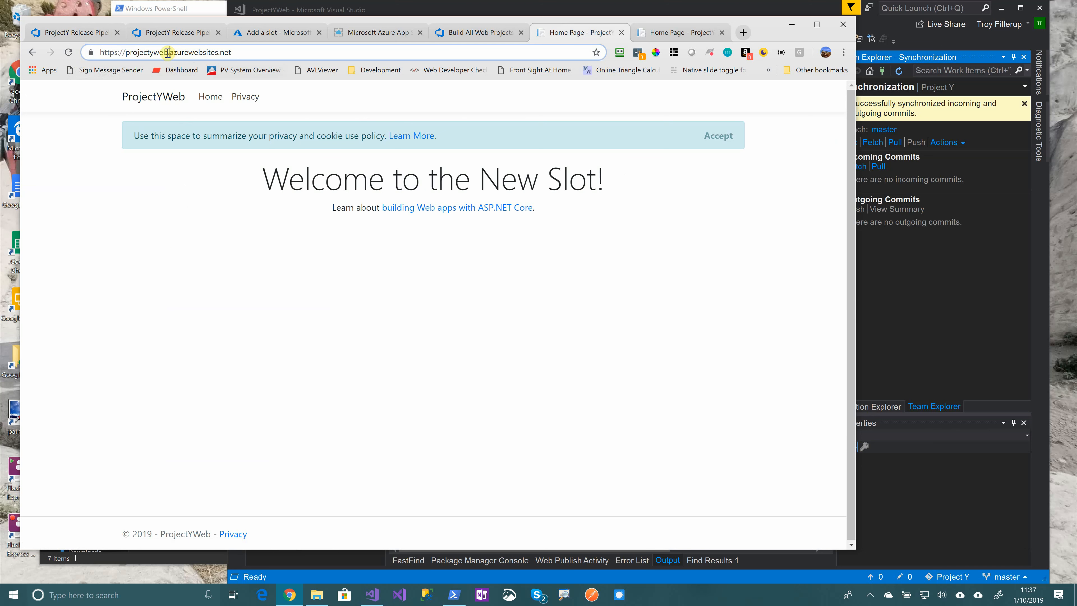
pyautogui.write('-deployment')
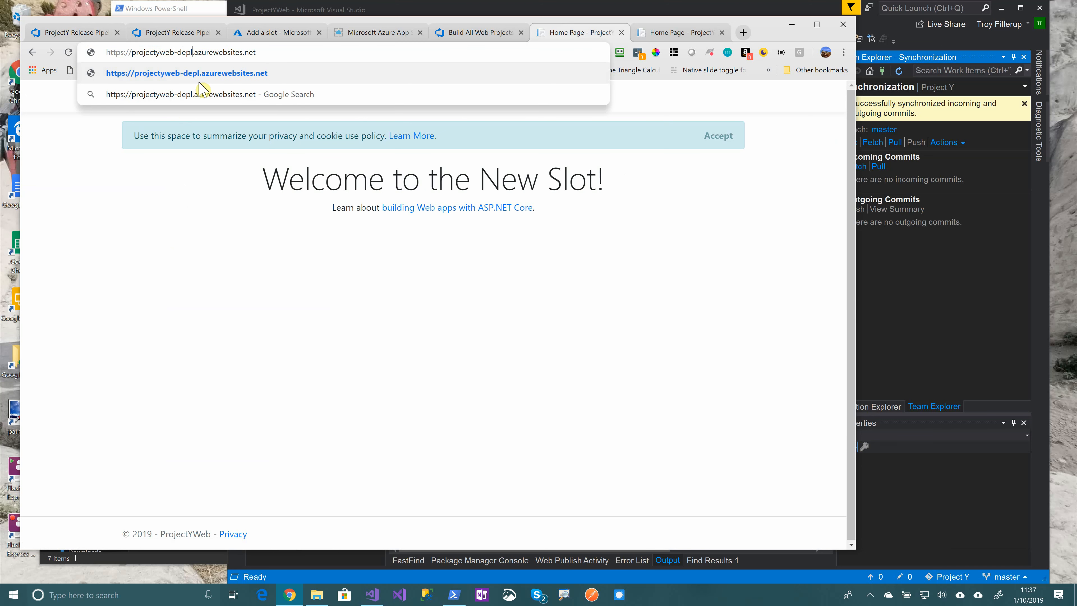
pyautogui.click(203, 87)
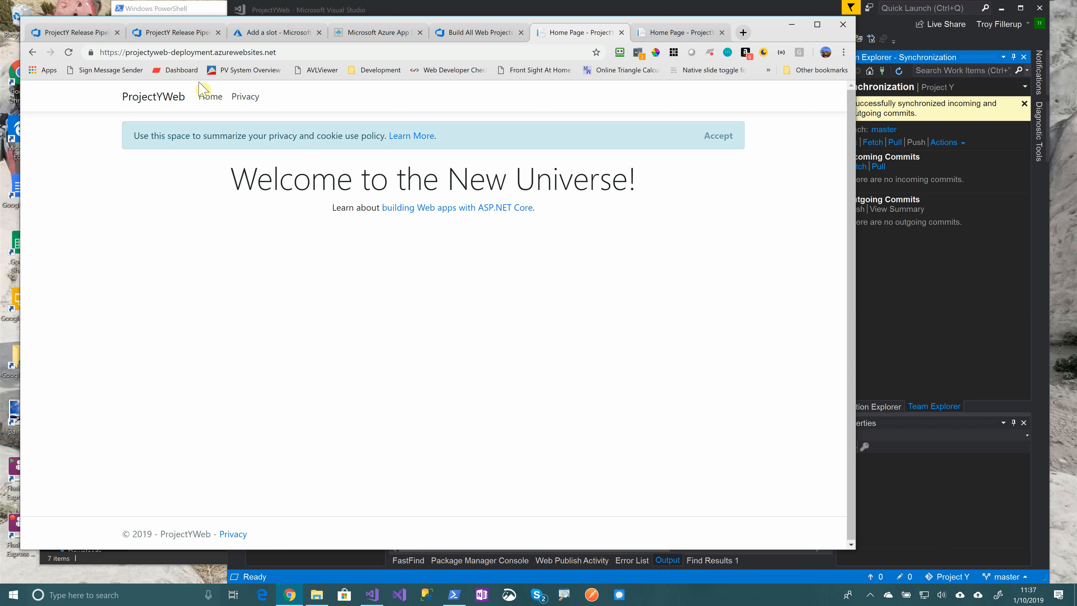
pyautogui.click(286, 32)
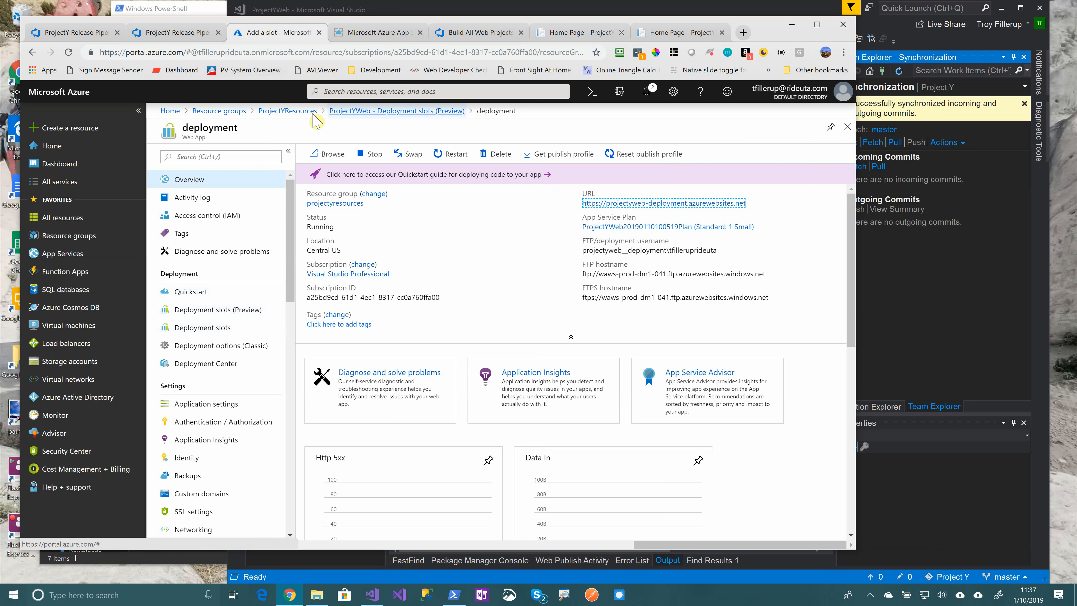
# In ProjectYResources, open ProjectYWeb's deployment slots and swap production with the deployment slot
pyautogui.click(297, 110)
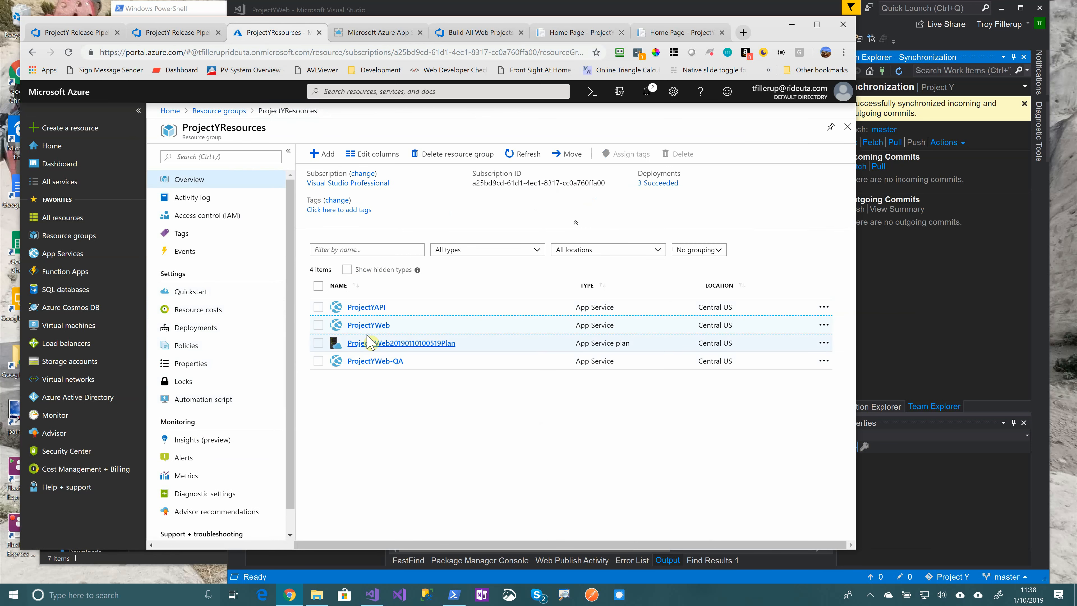
pyautogui.click(365, 326)
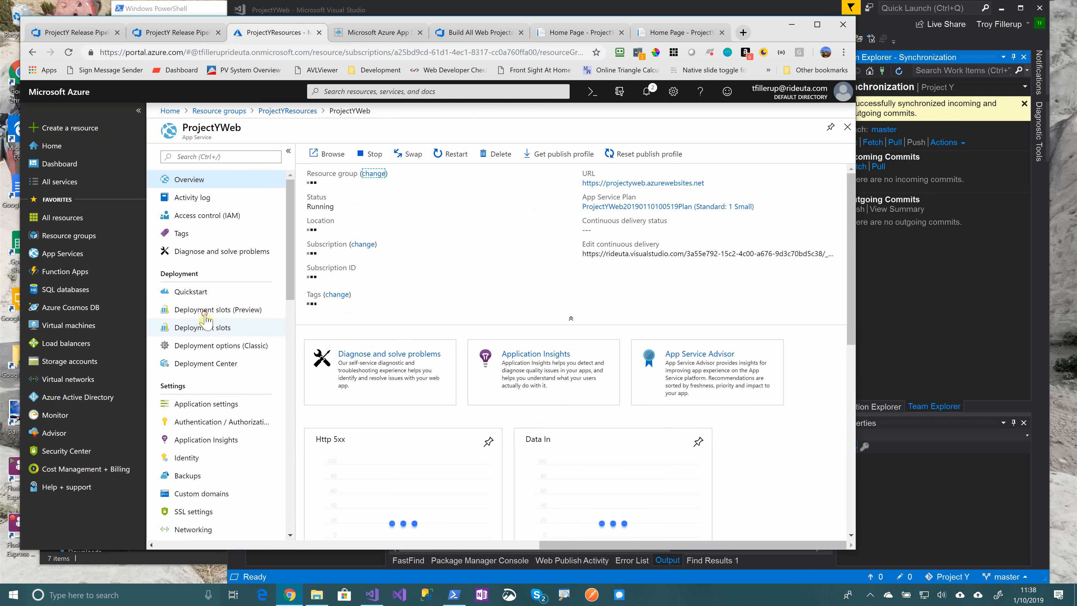
pyautogui.click(200, 311)
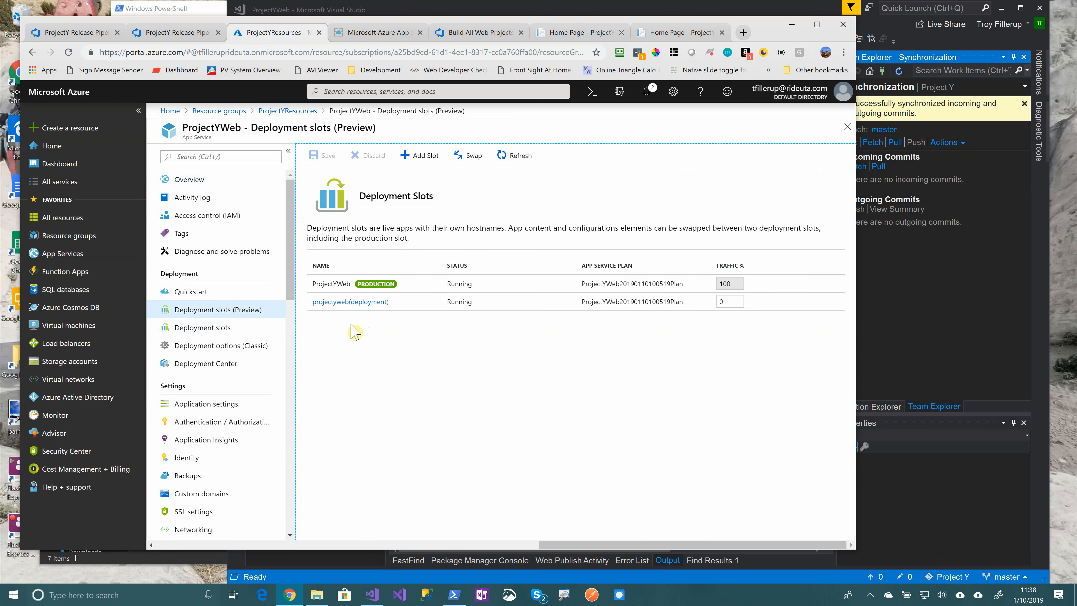
pyautogui.click(185, 181)
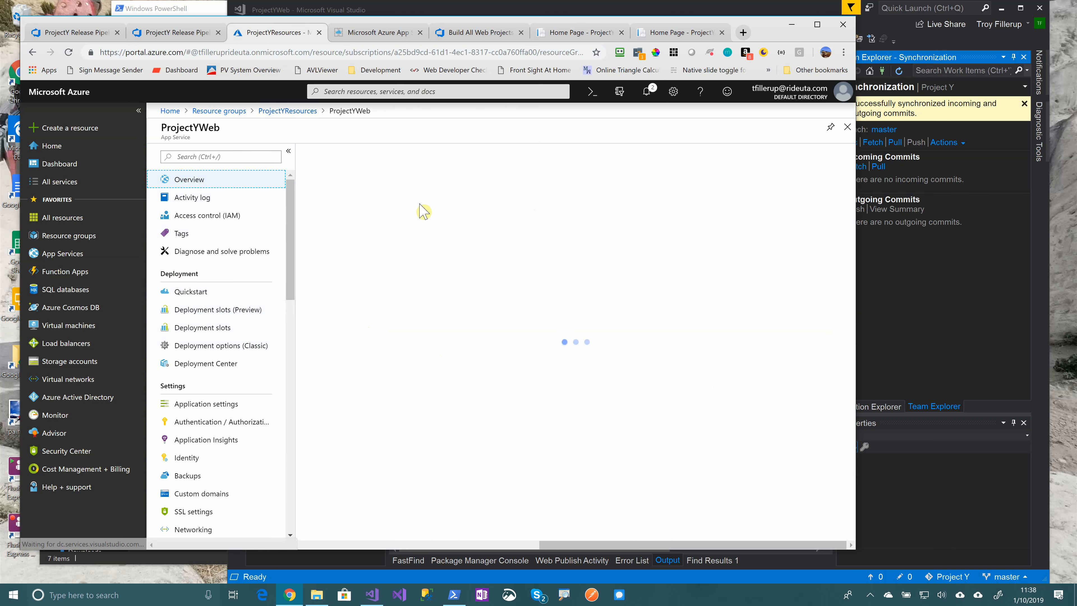
pyautogui.click(218, 309)
pyautogui.click(468, 155)
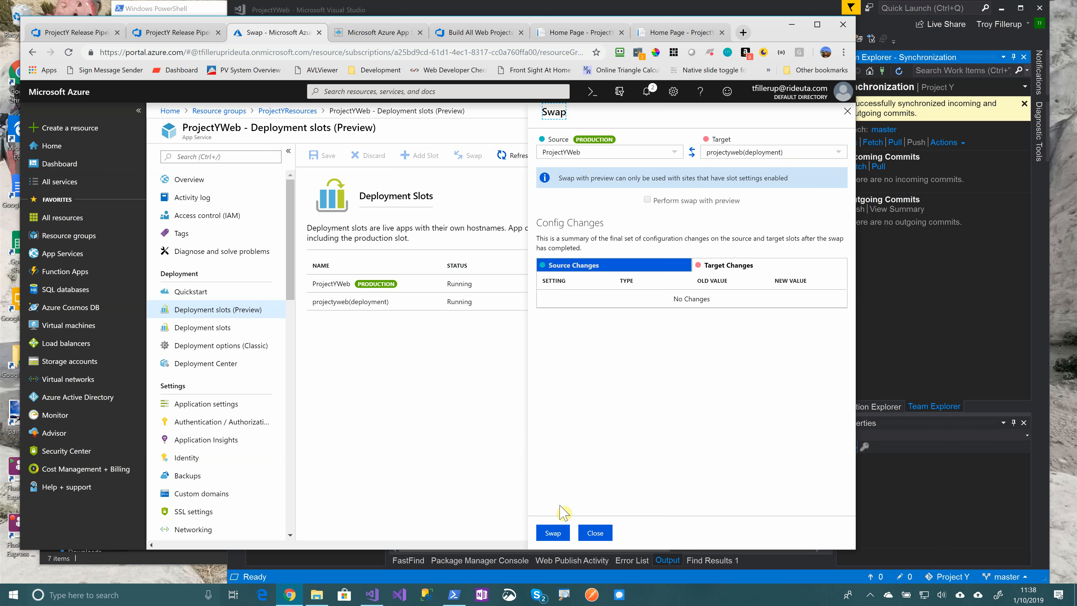
pyautogui.click(551, 533)
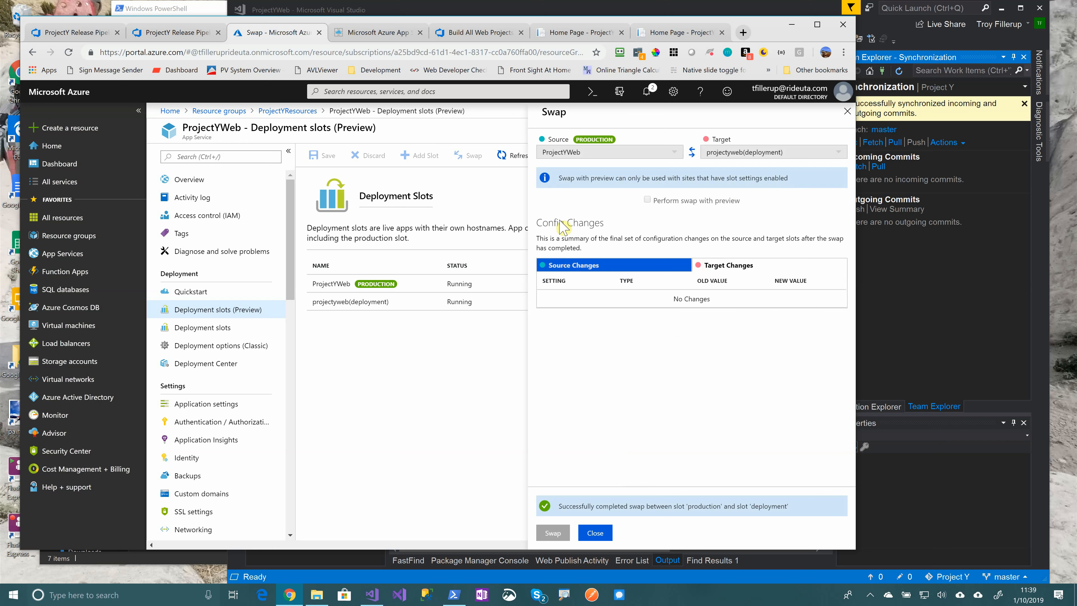
# Reload the deployment slot page, then remove '-deployment' from the URL to load production
pyautogui.click(573, 33)
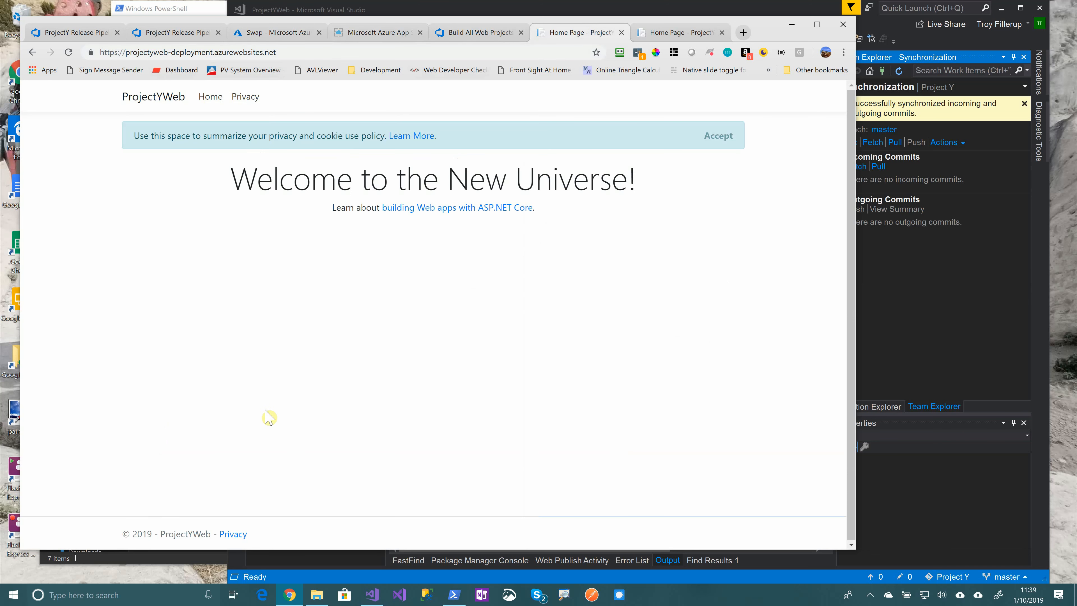
pyautogui.press('F5')
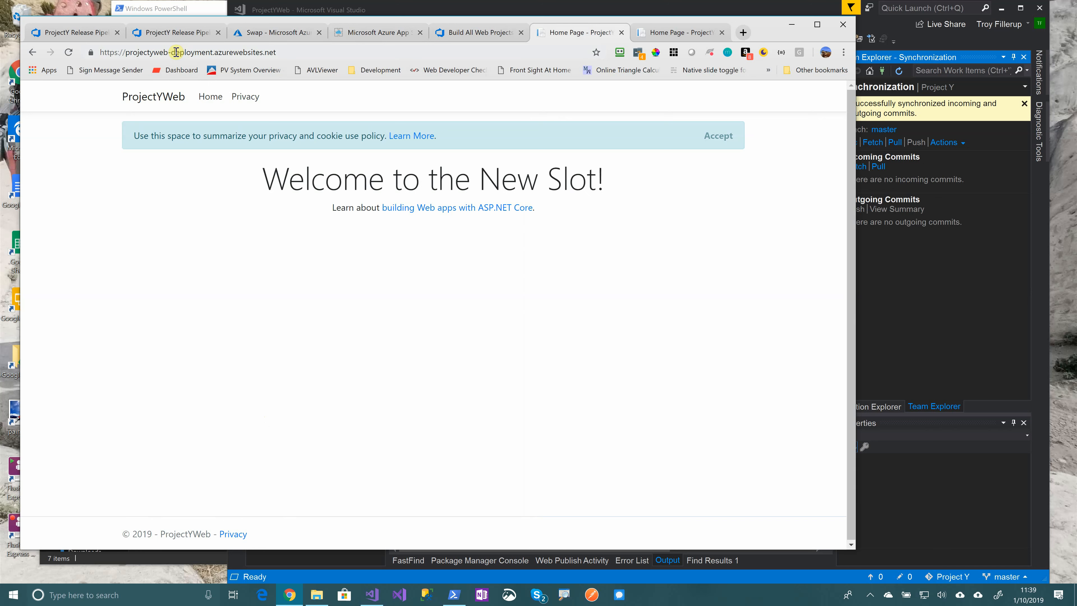
pyautogui.moveTo(168, 52); pyautogui.dragTo(215, 52)
pyautogui.write('.')
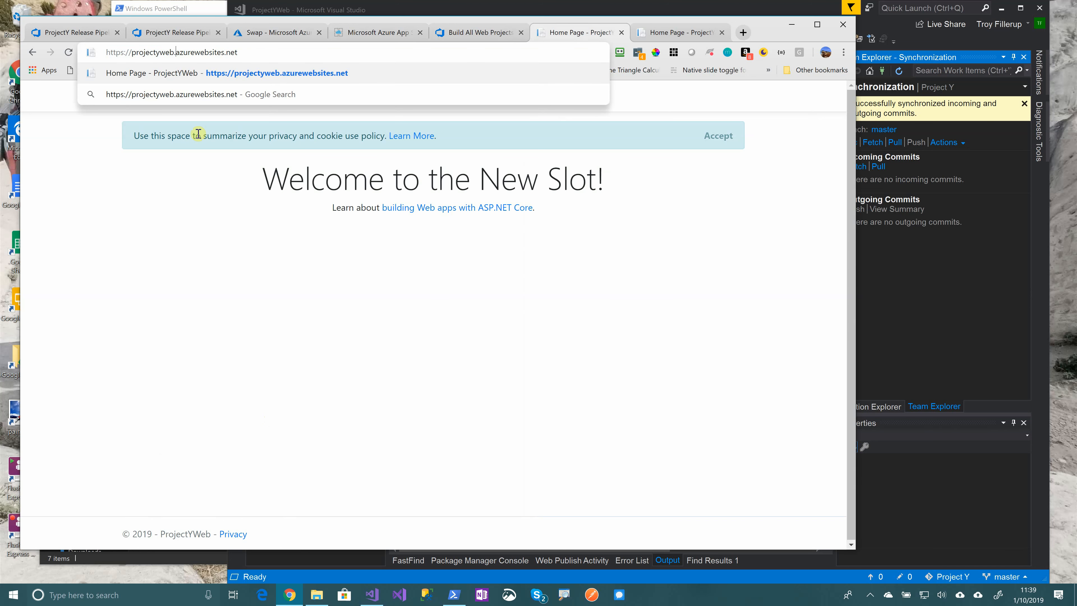
pyautogui.press('Return')
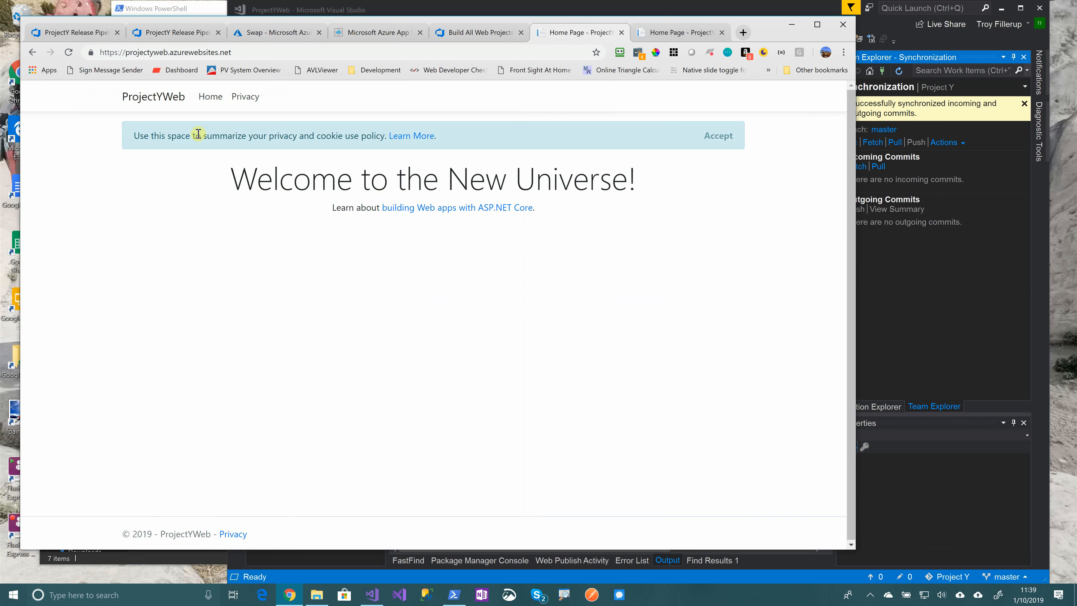